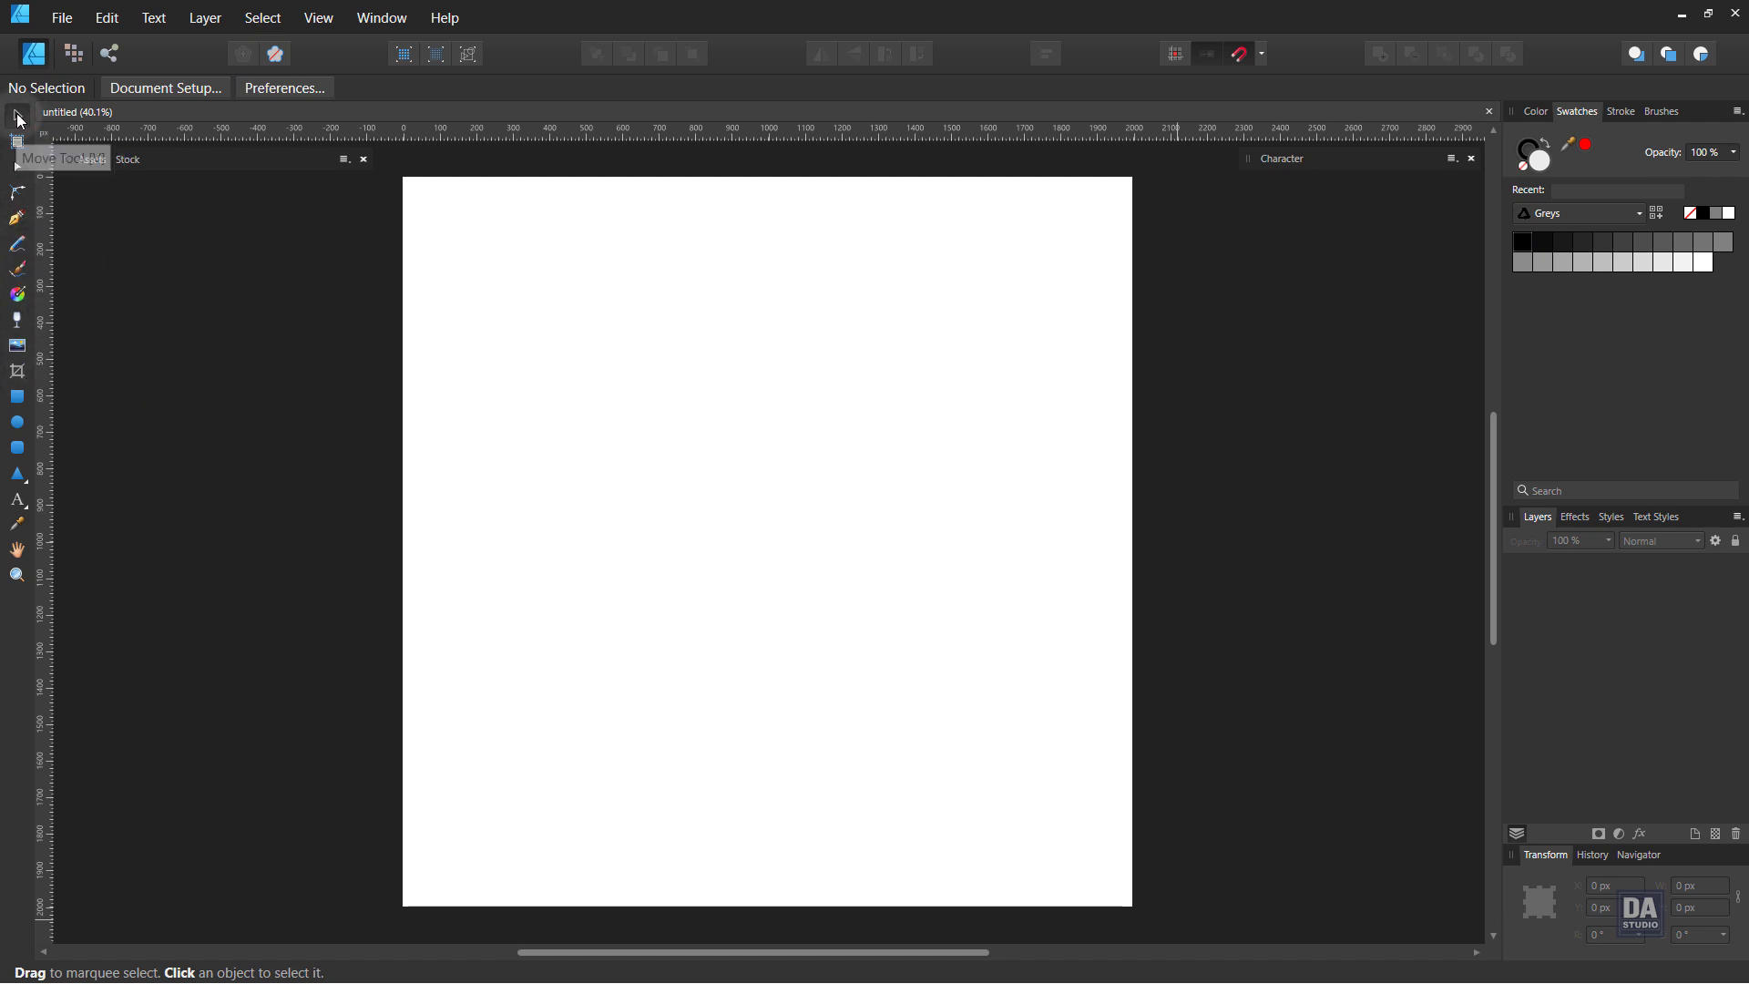
# Draw a Pen Tool triangle running down the page's left edge, its point at the page centre
pyautogui.click(19, 221)
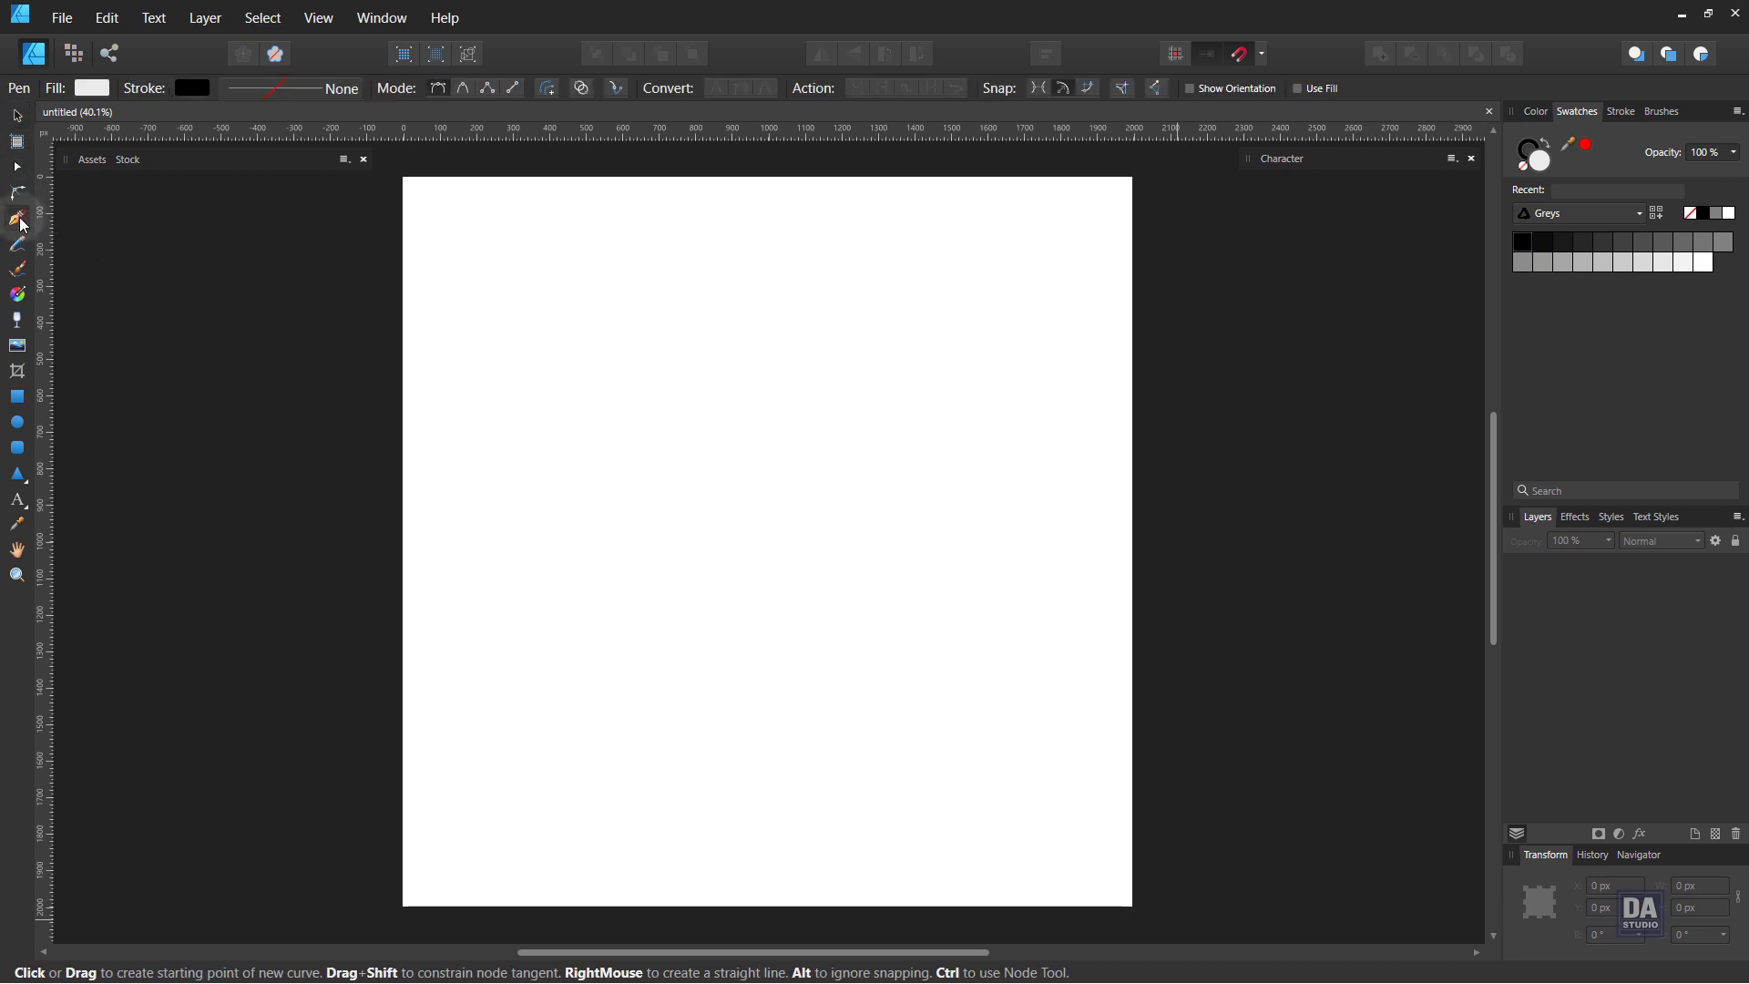
pyautogui.click(403, 177)
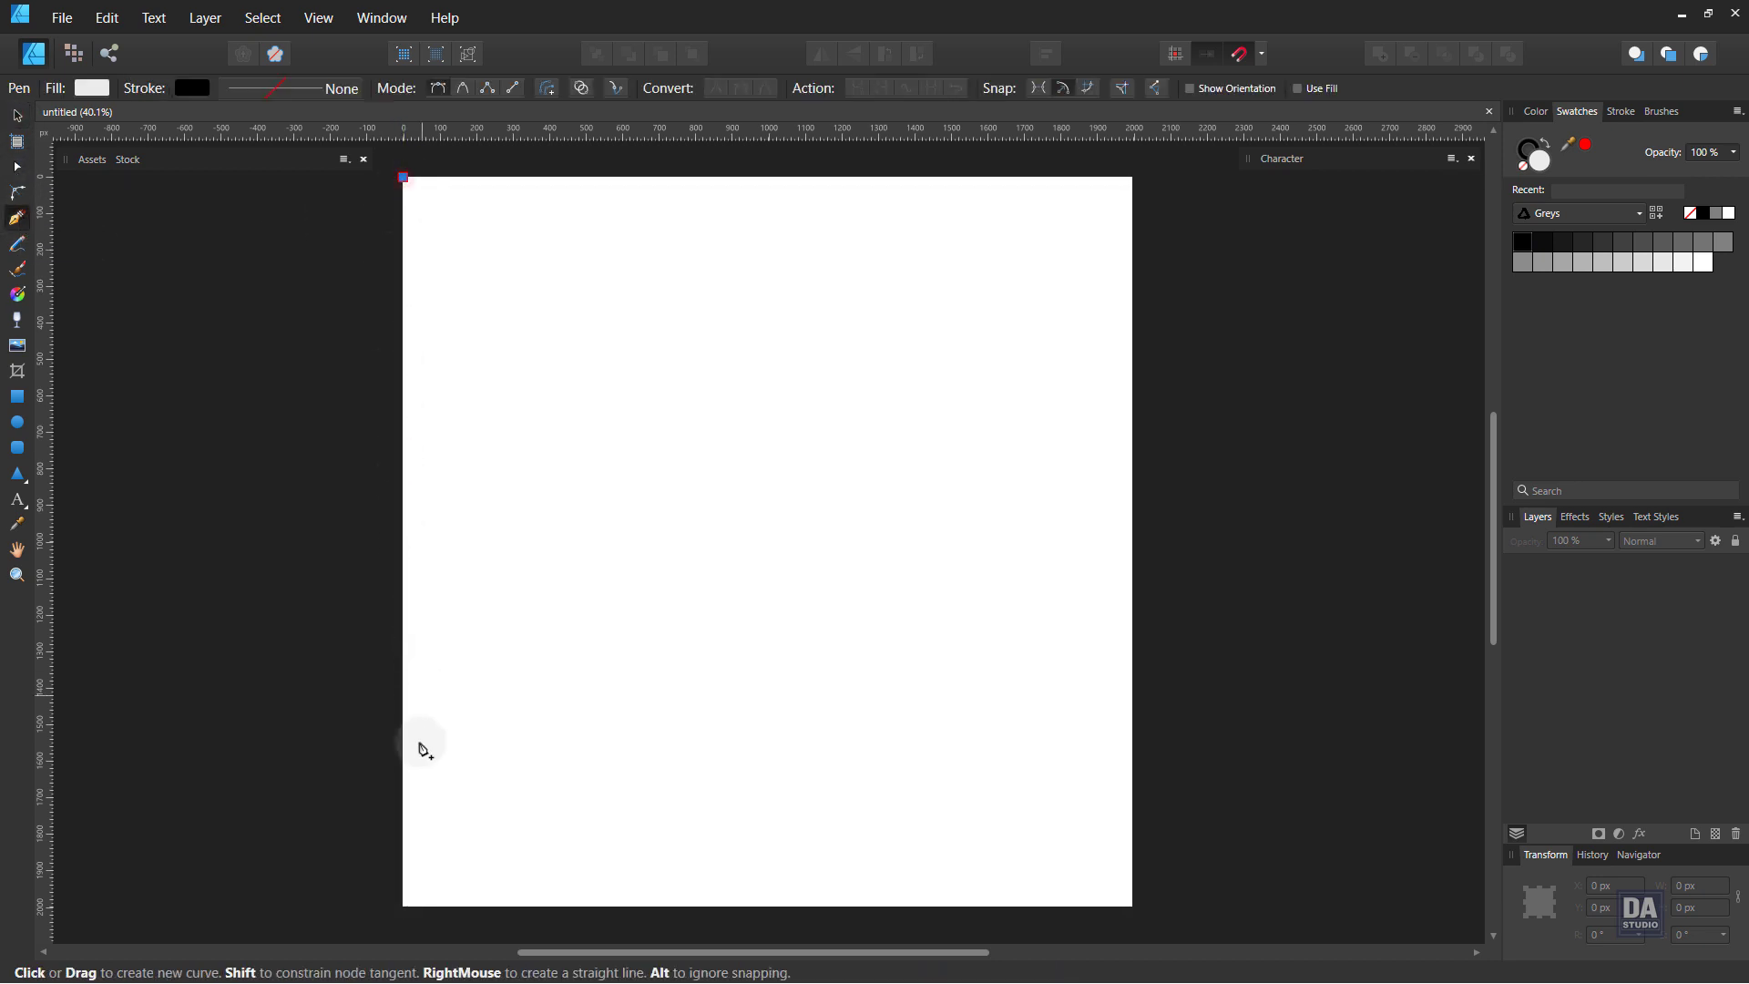
pyautogui.click(403, 906)
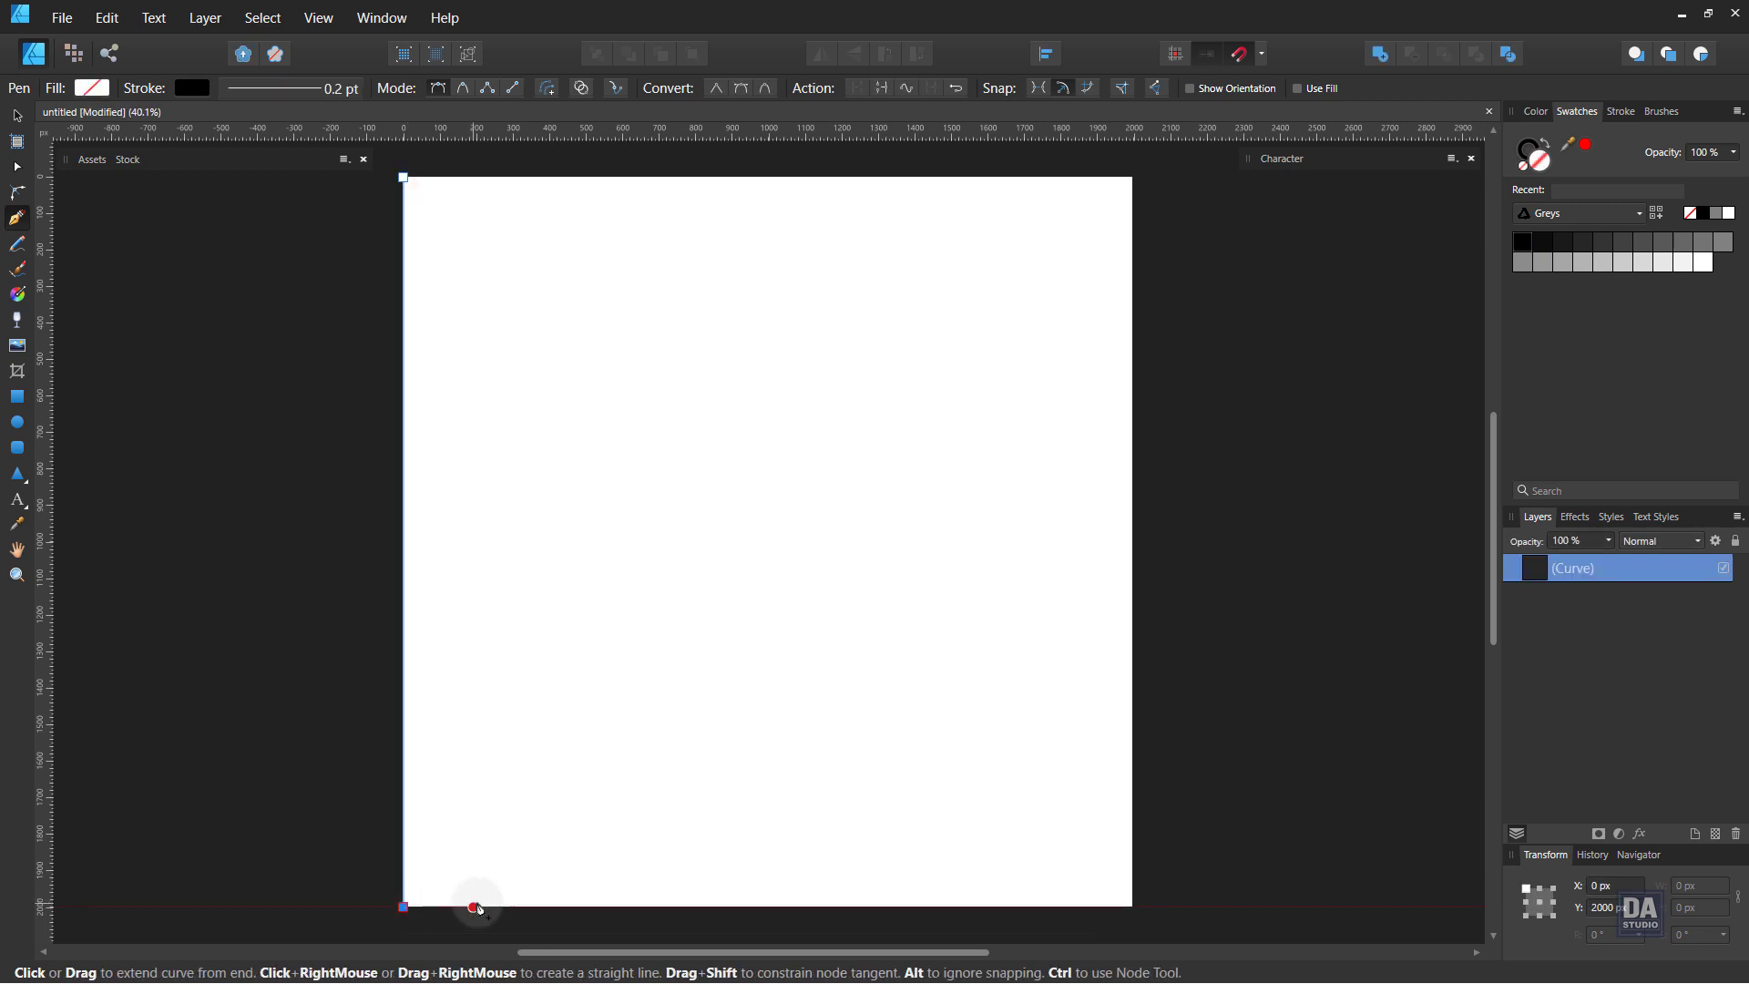
pyautogui.click(506, 907)
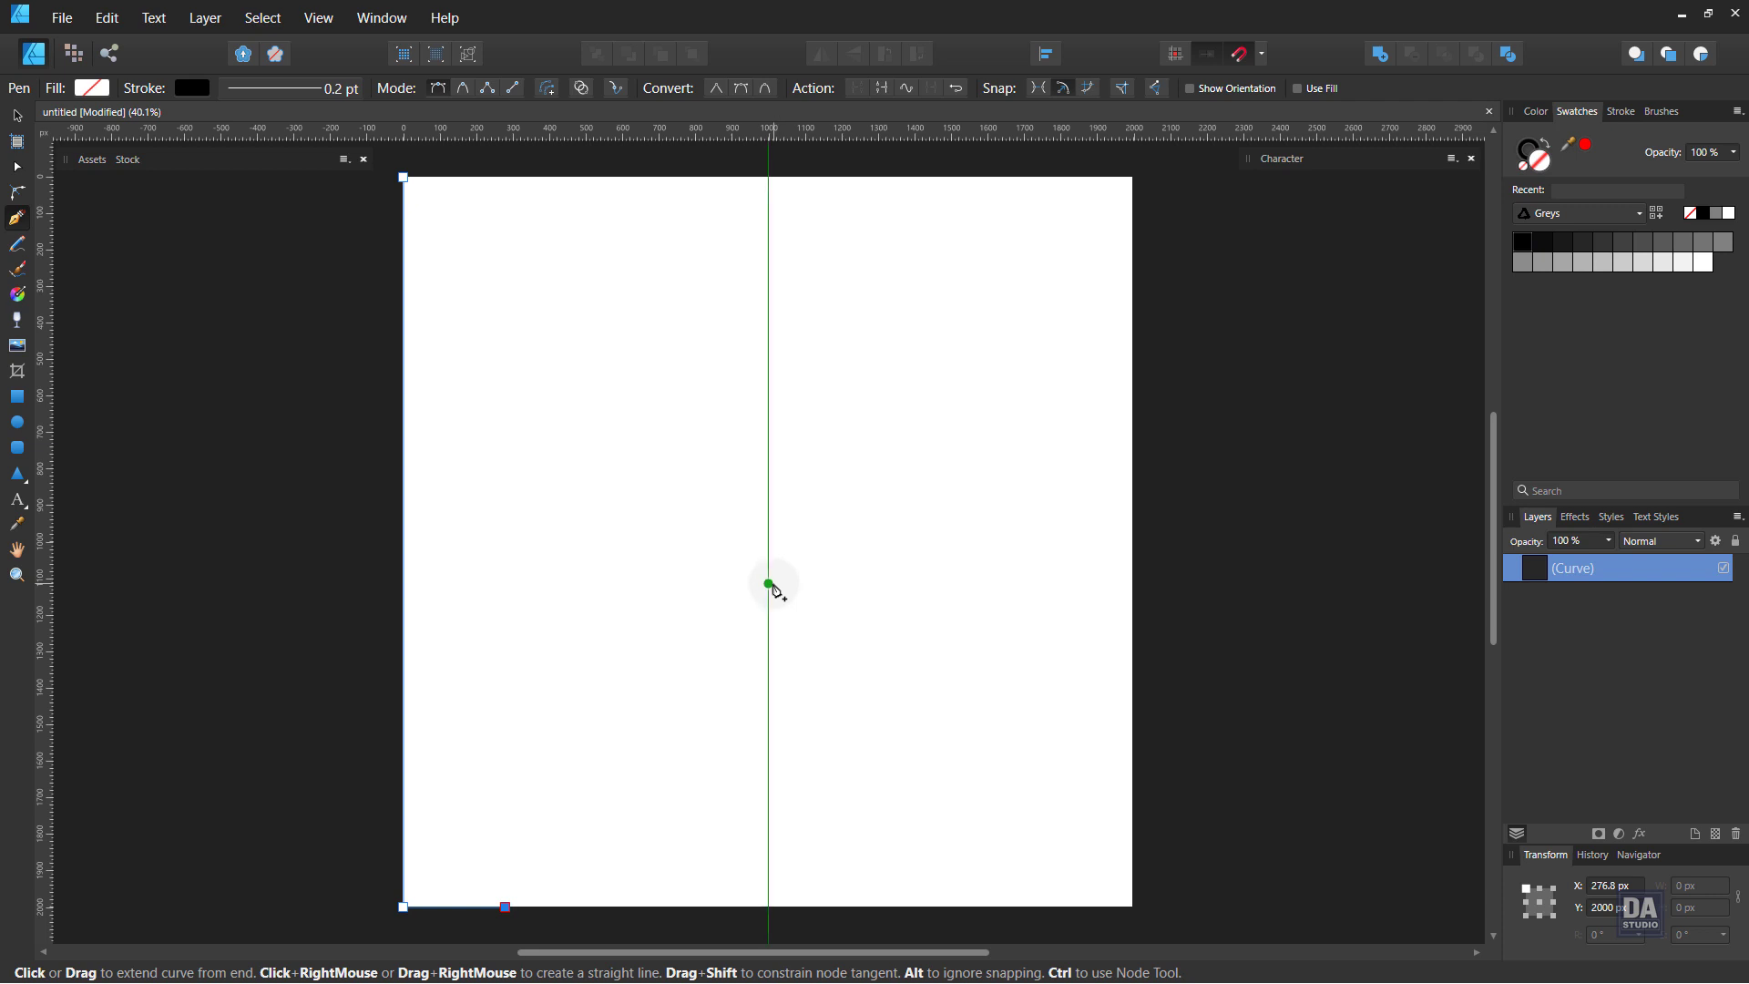
pyautogui.click(768, 583)
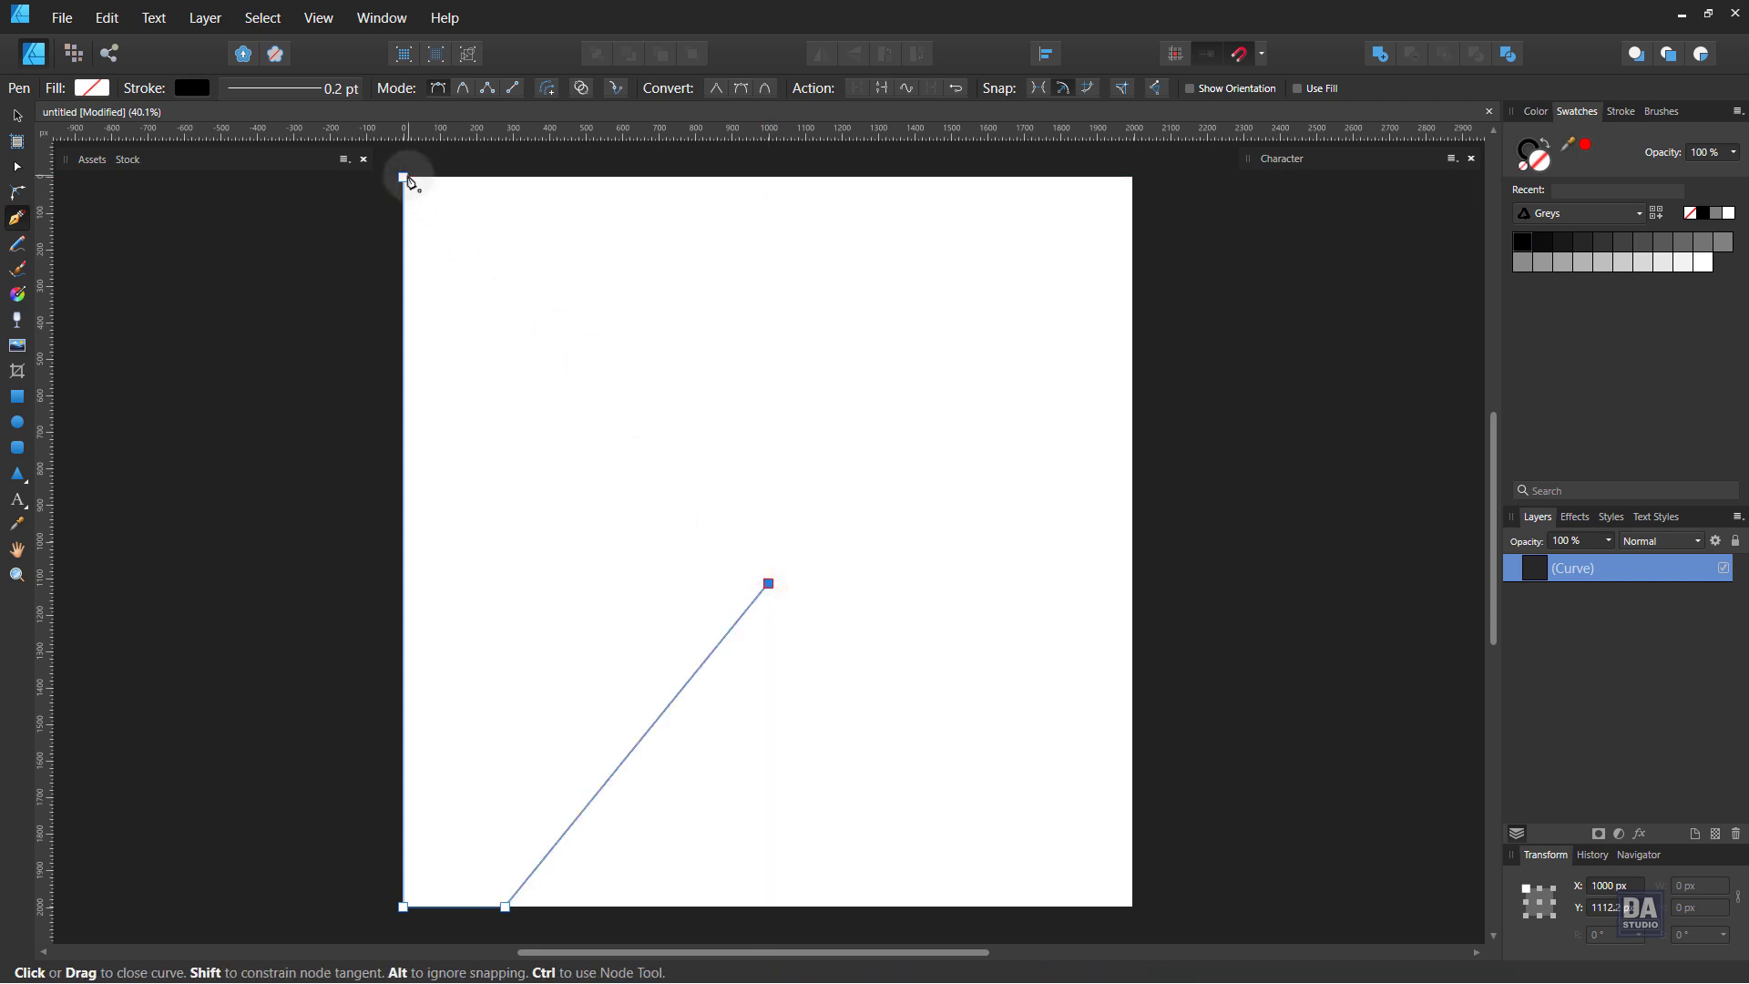
pyautogui.click(403, 178)
pyautogui.click(851, 526)
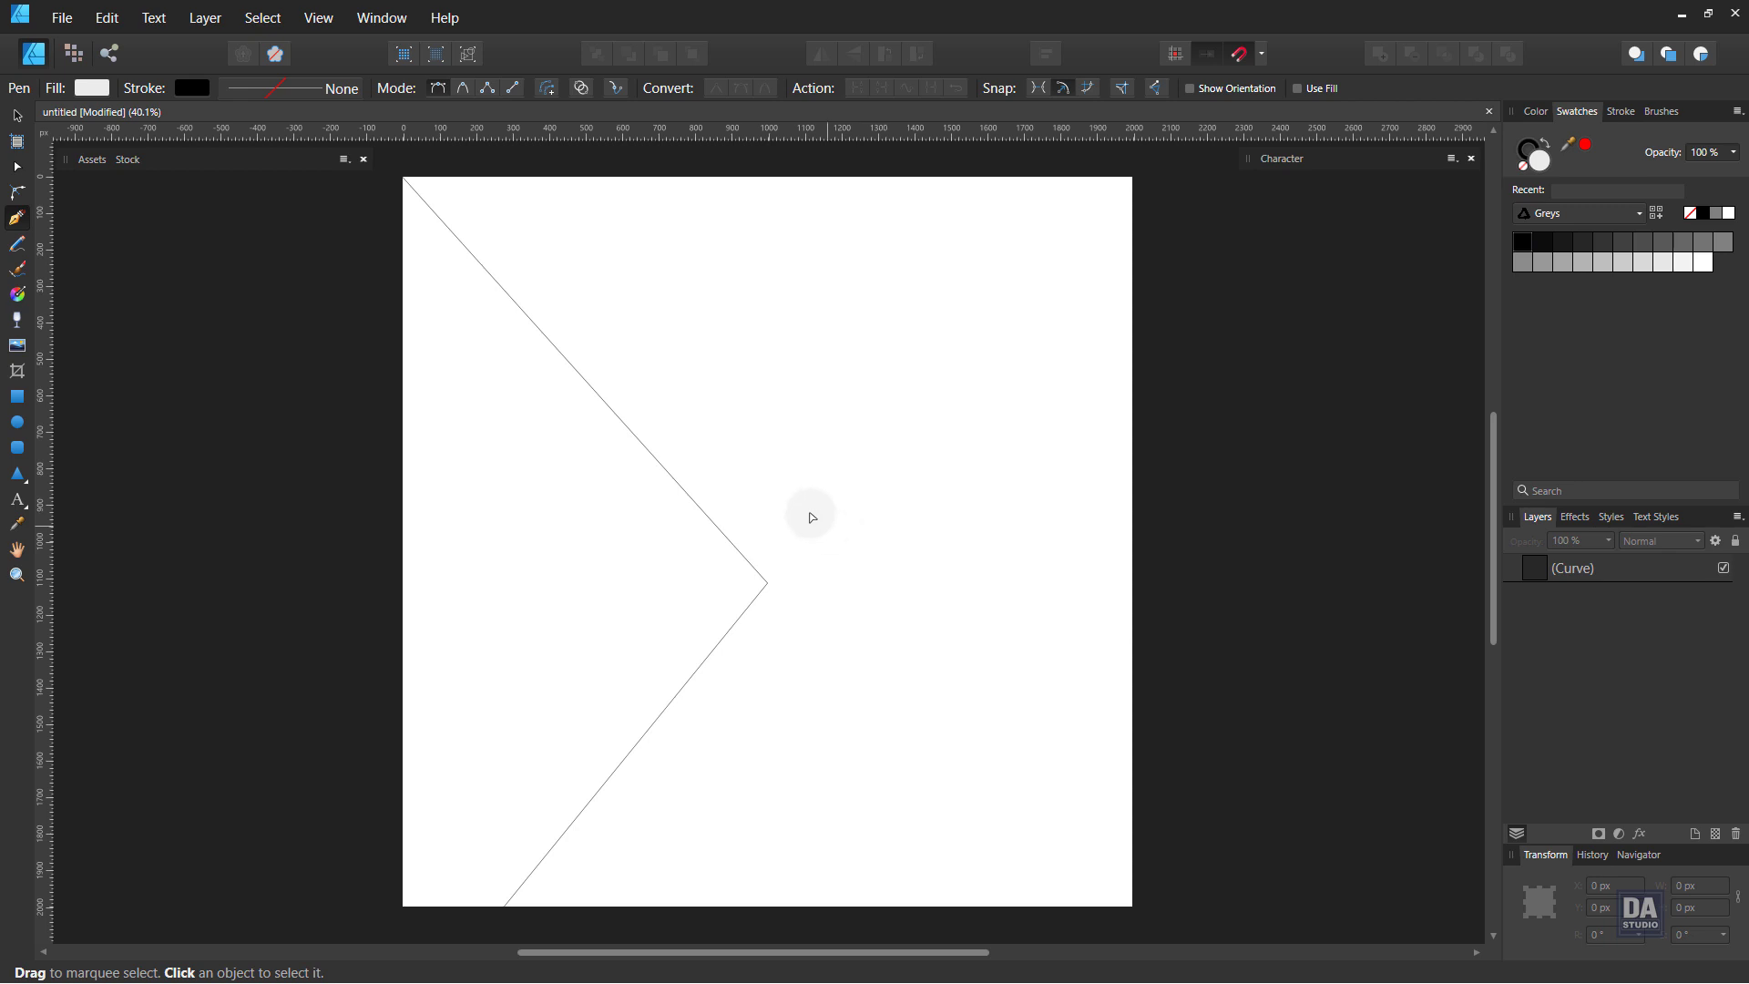
# Fill the left triangle with dark grey from Swatches
pyautogui.press('v')
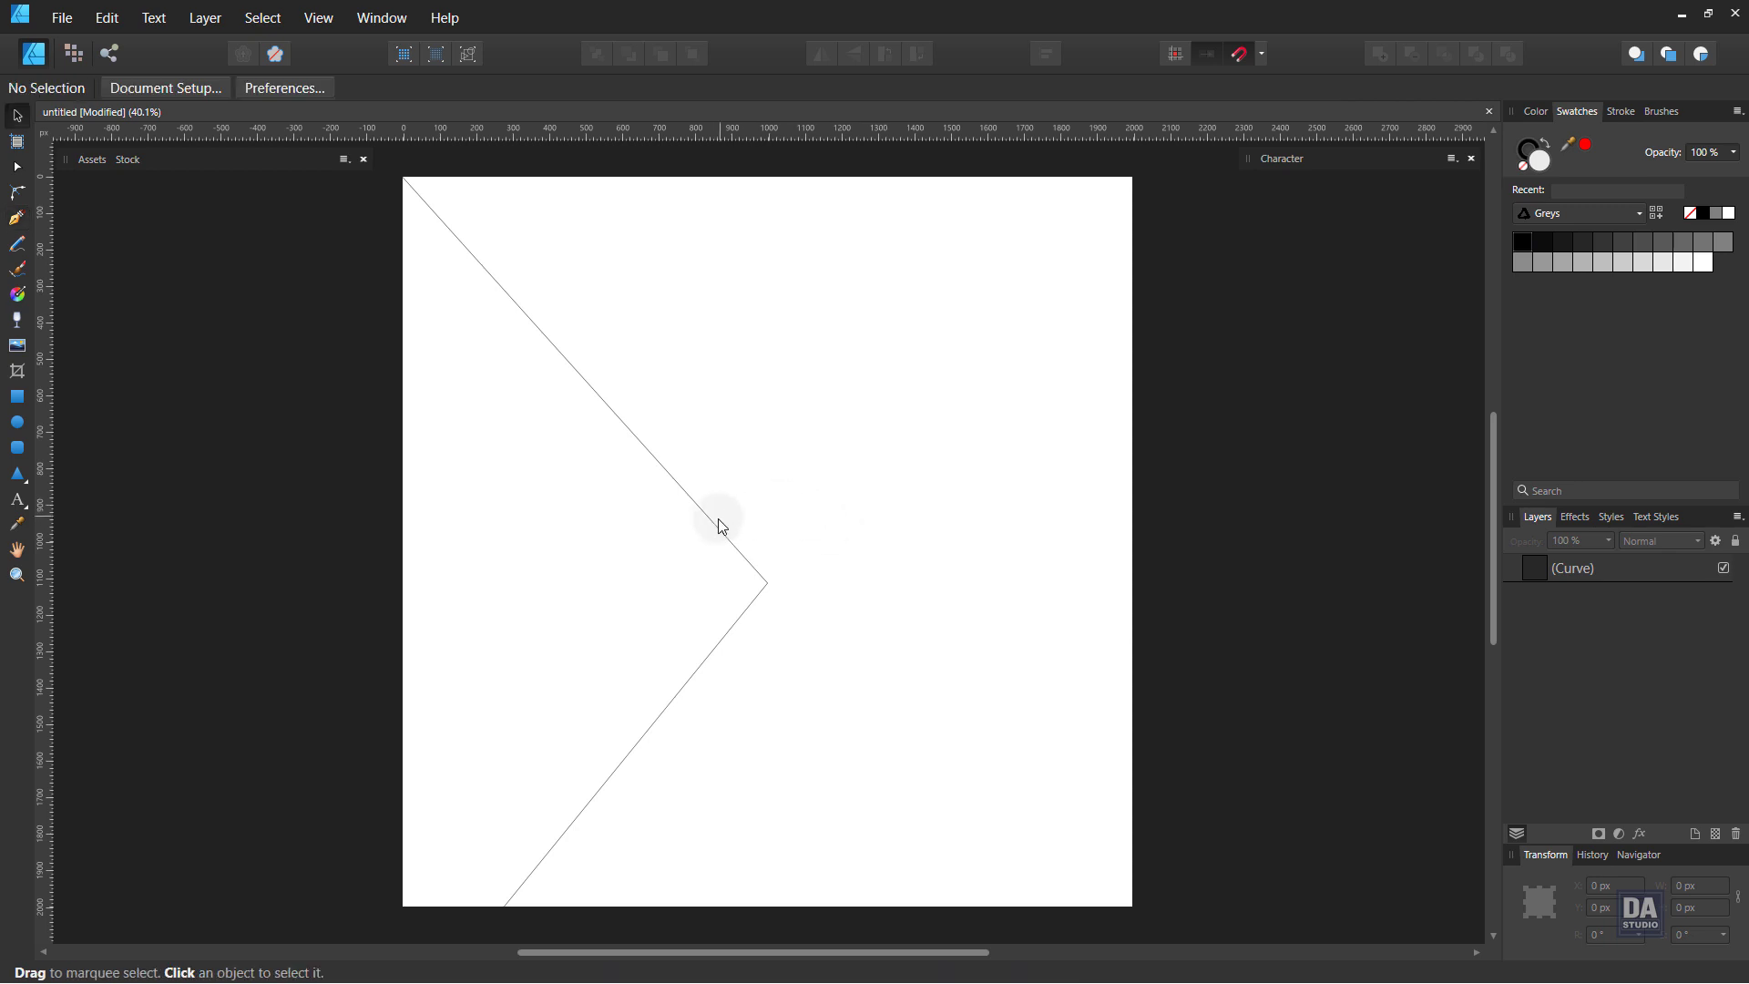
pyautogui.click(712, 519)
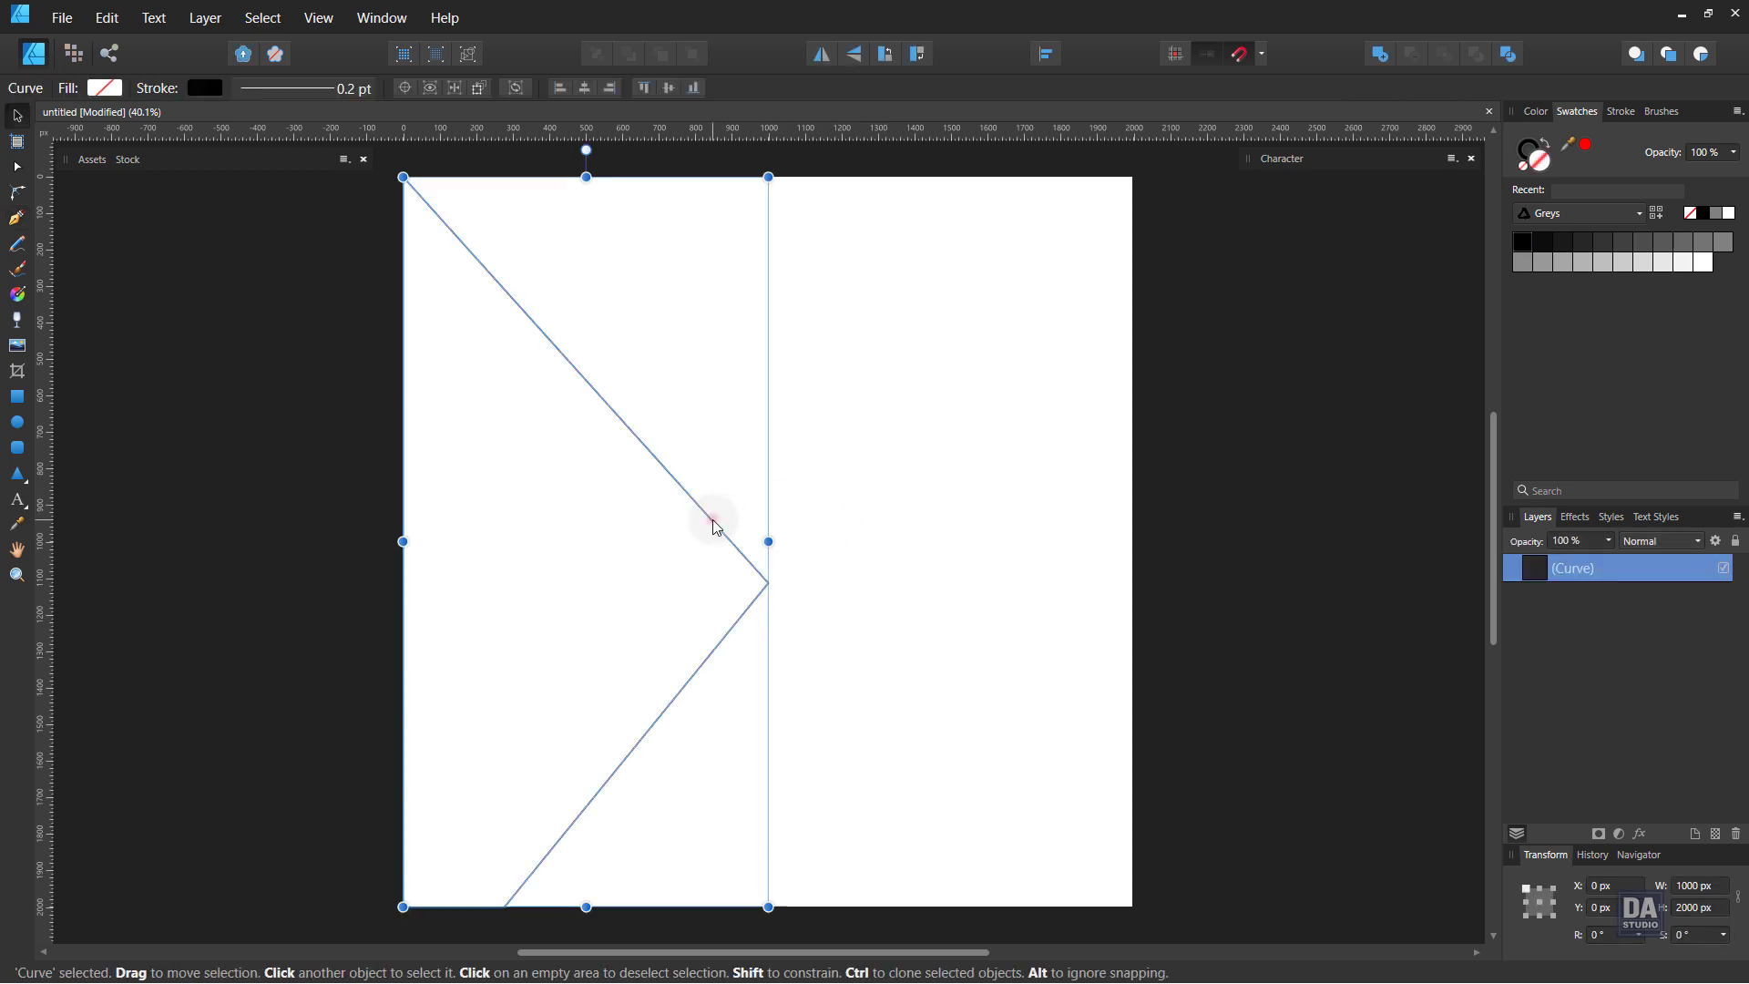
pyautogui.click(1582, 242)
pyautogui.click(834, 486)
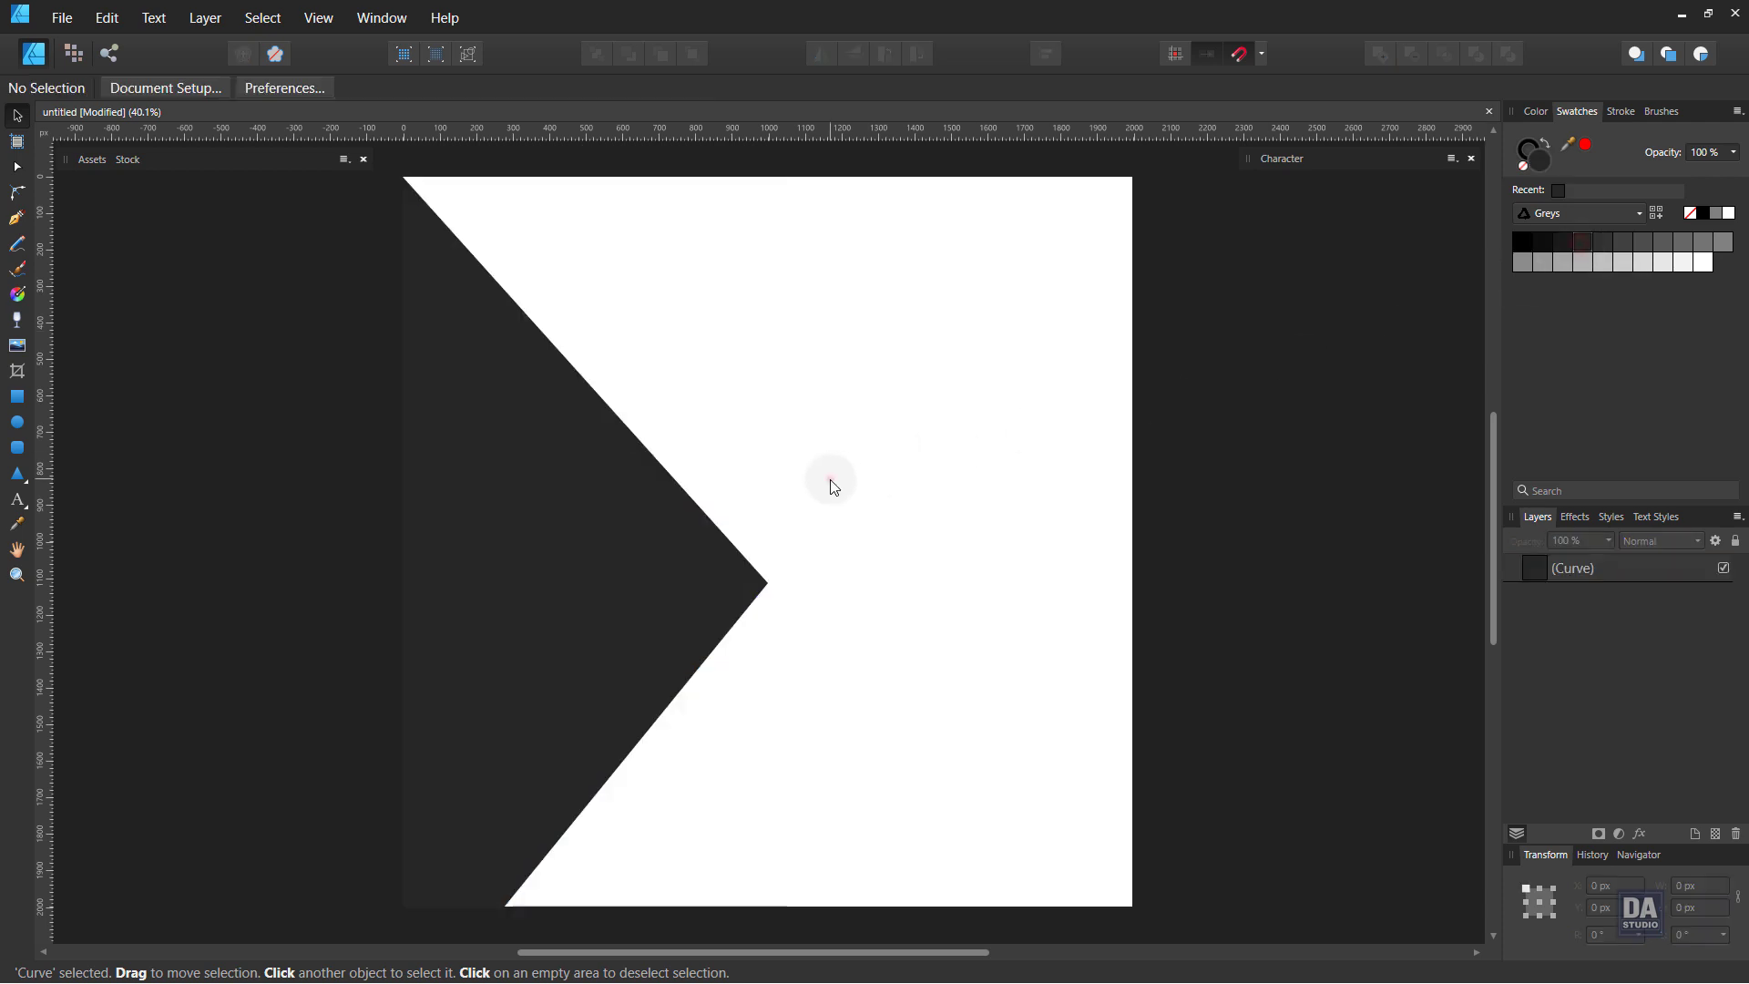
# Lower the triangle's top node down the left edge and nudge its centre point right
pyautogui.click(521, 452)
pyautogui.press('a')
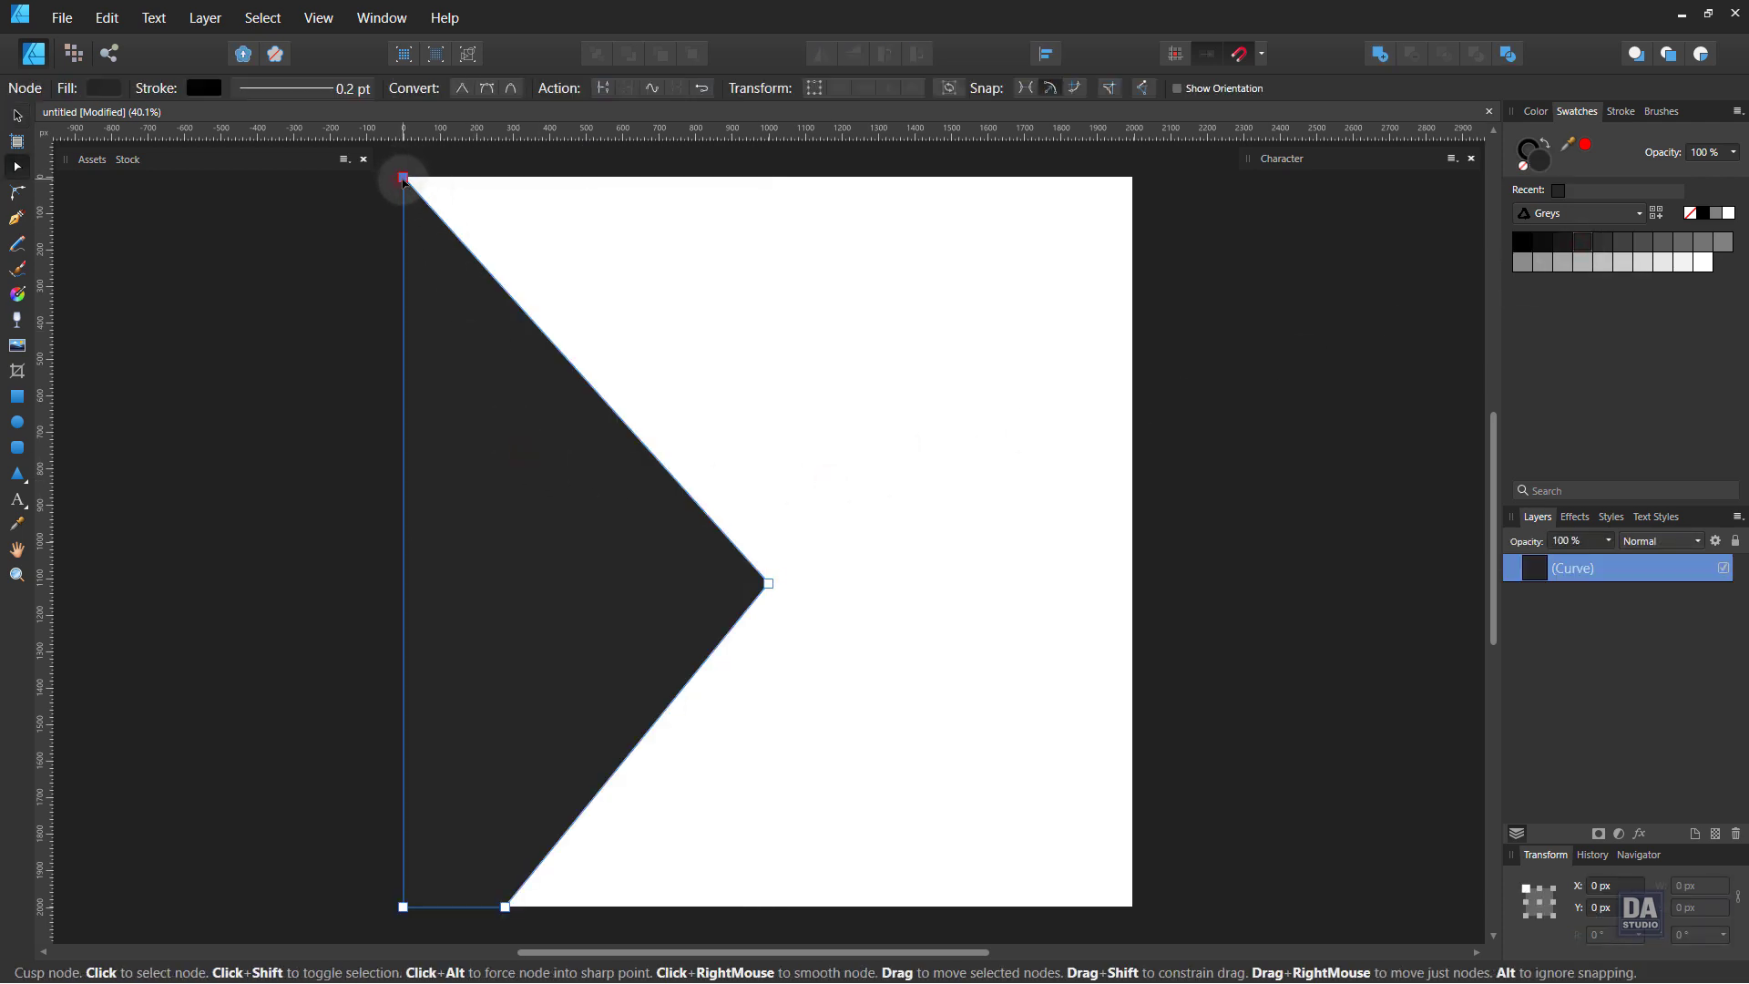
pyautogui.moveTo(403, 177); pyautogui.dragTo(403, 239)
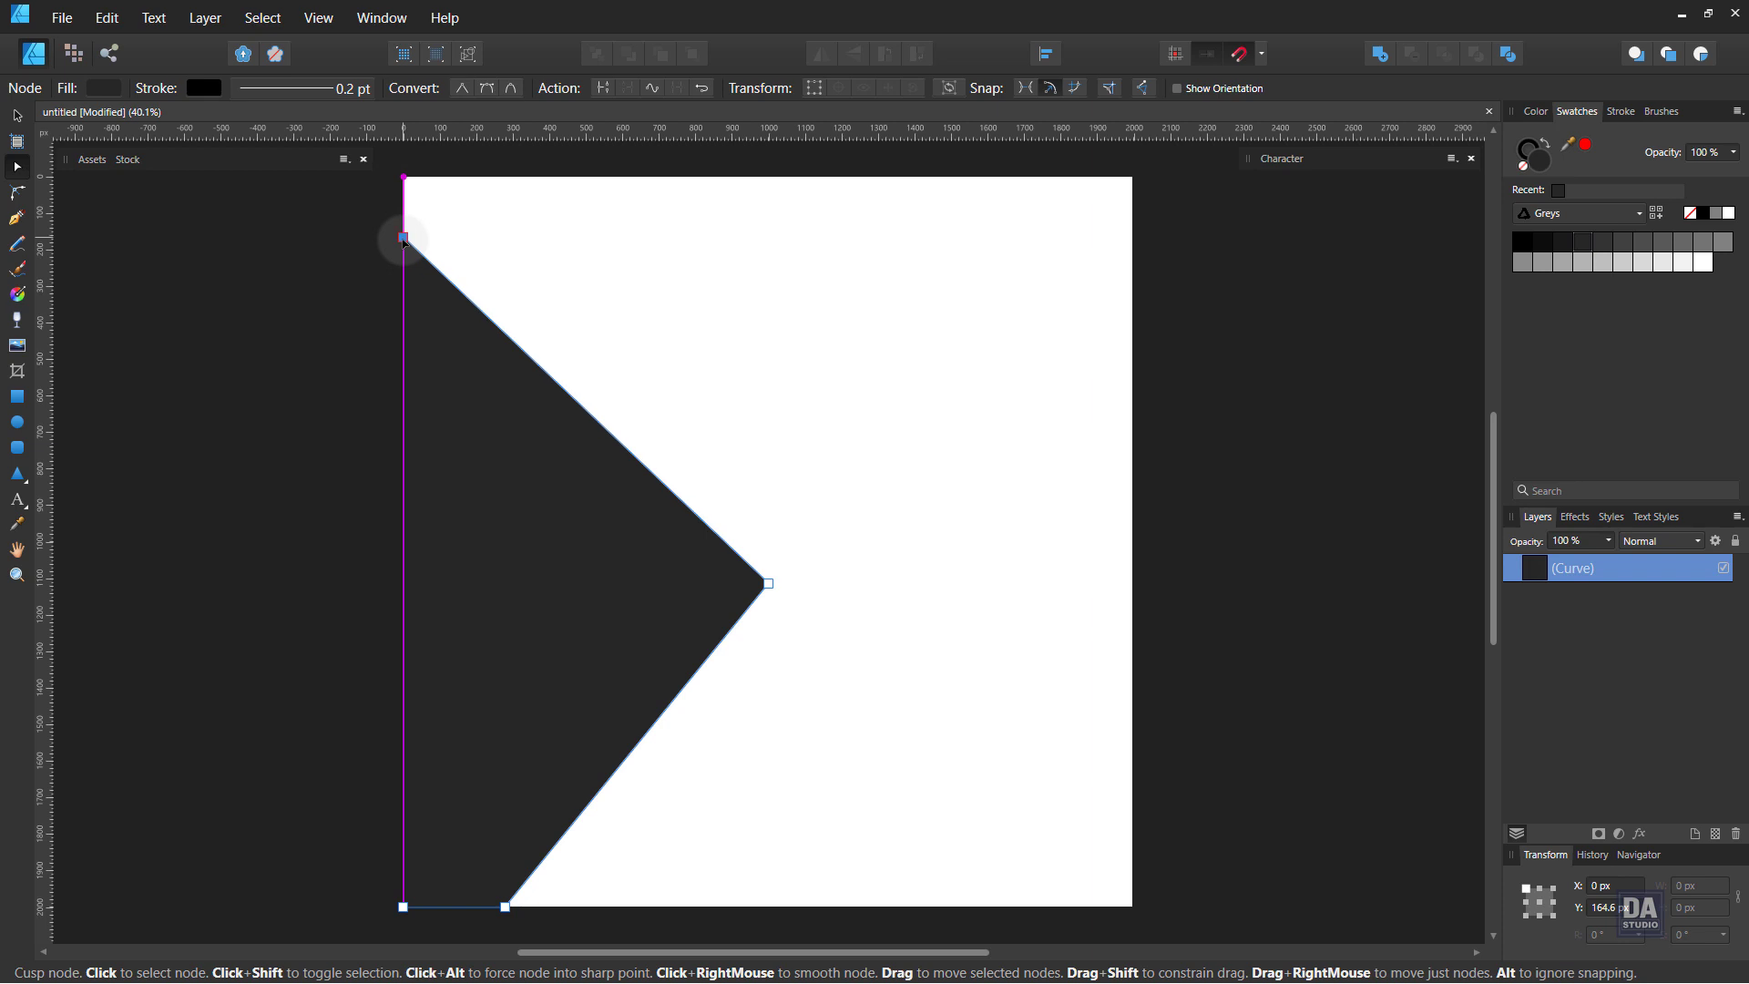
pyautogui.click(768, 583)
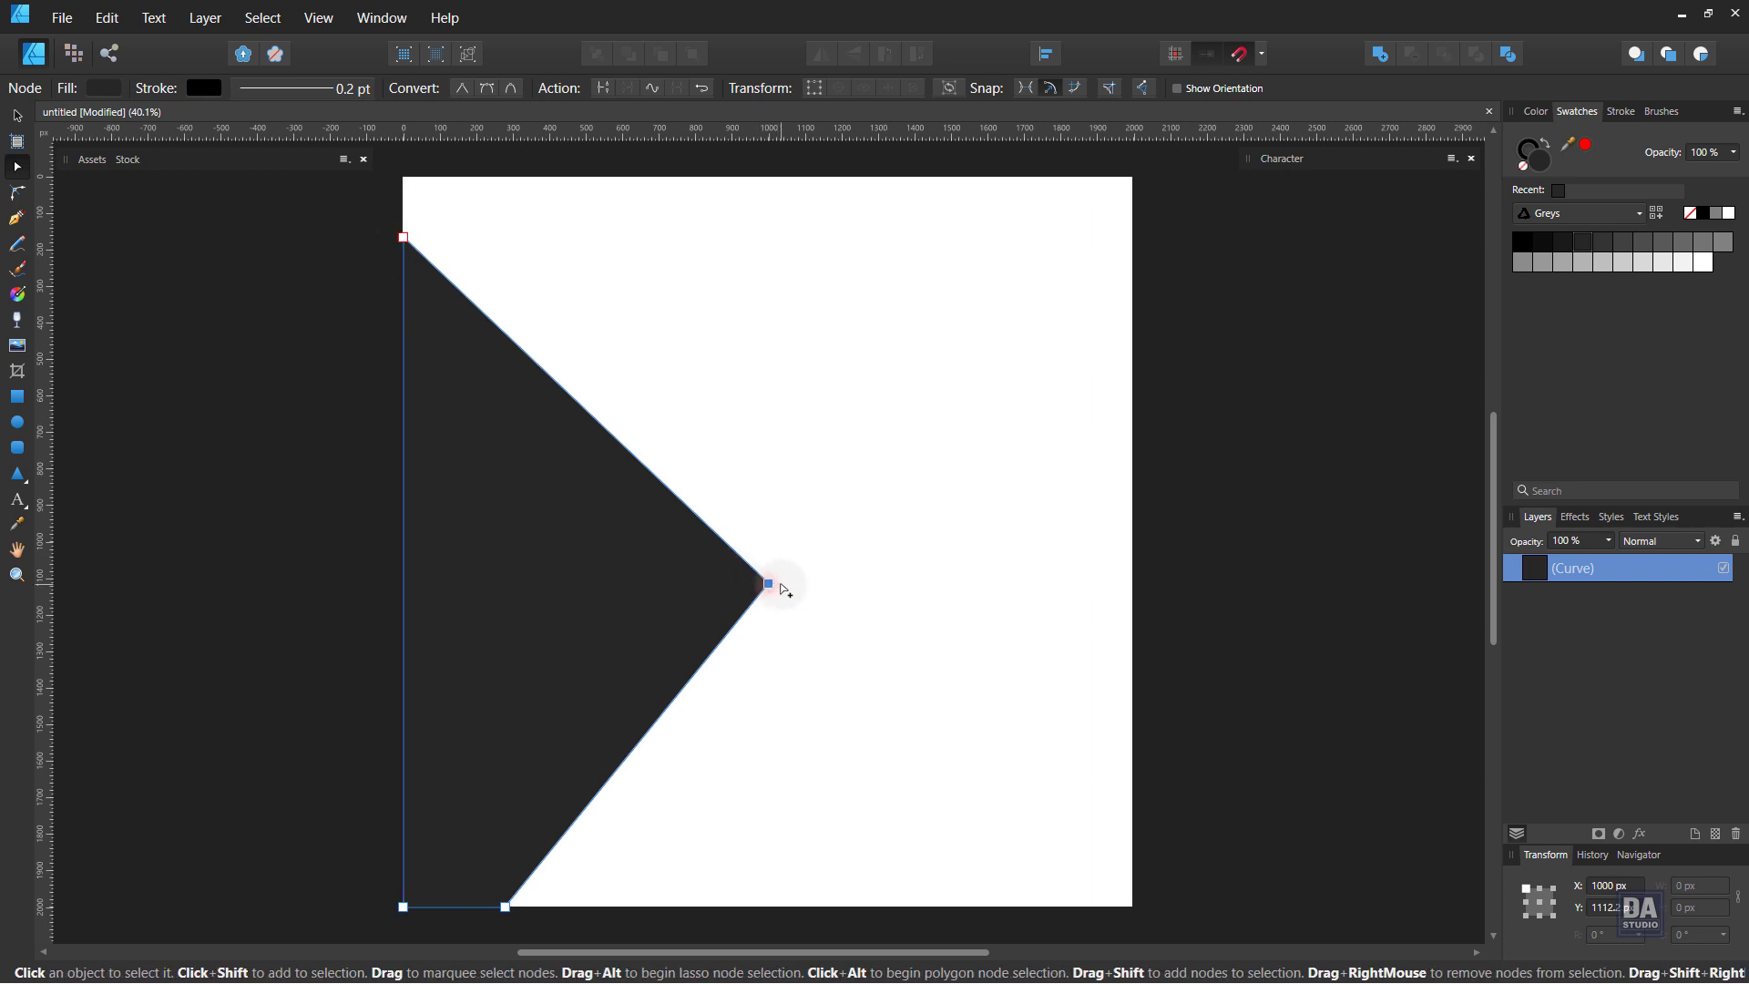
pyautogui.moveTo(779, 588); pyautogui.dragTo(881, 597)
pyautogui.click(877, 597)
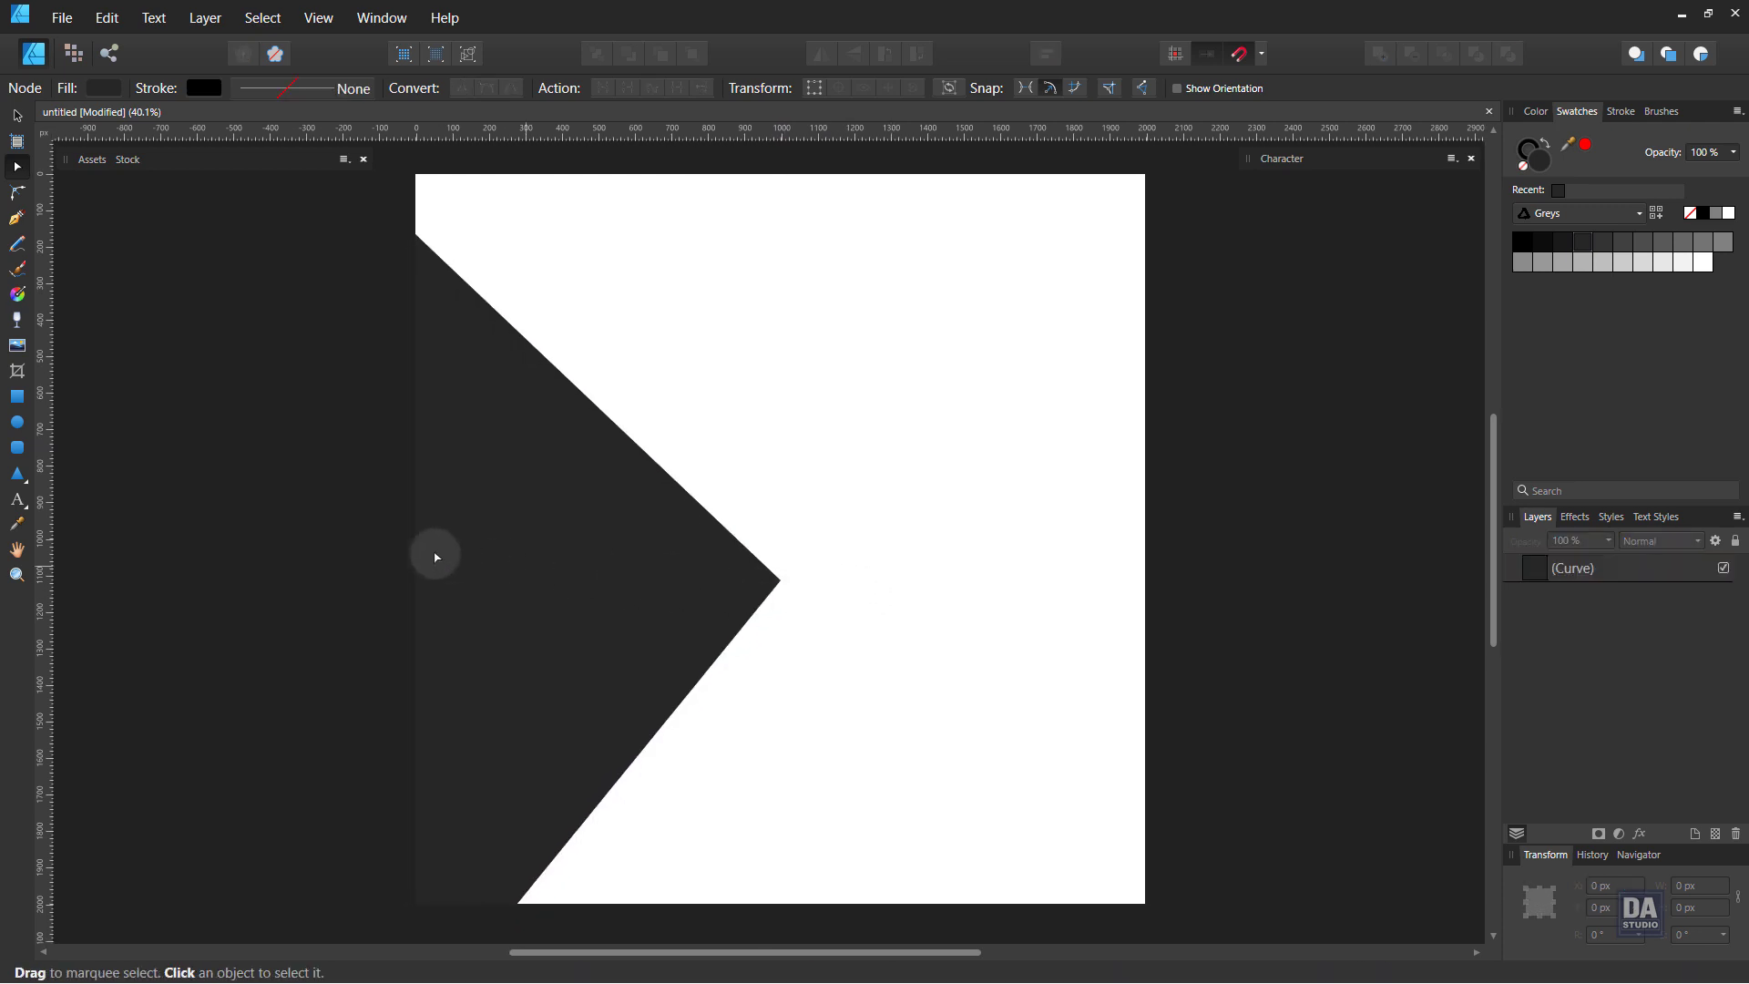
# Draw a small dark grey triangle in the page's bottom-right corner
pyautogui.click(16, 217)
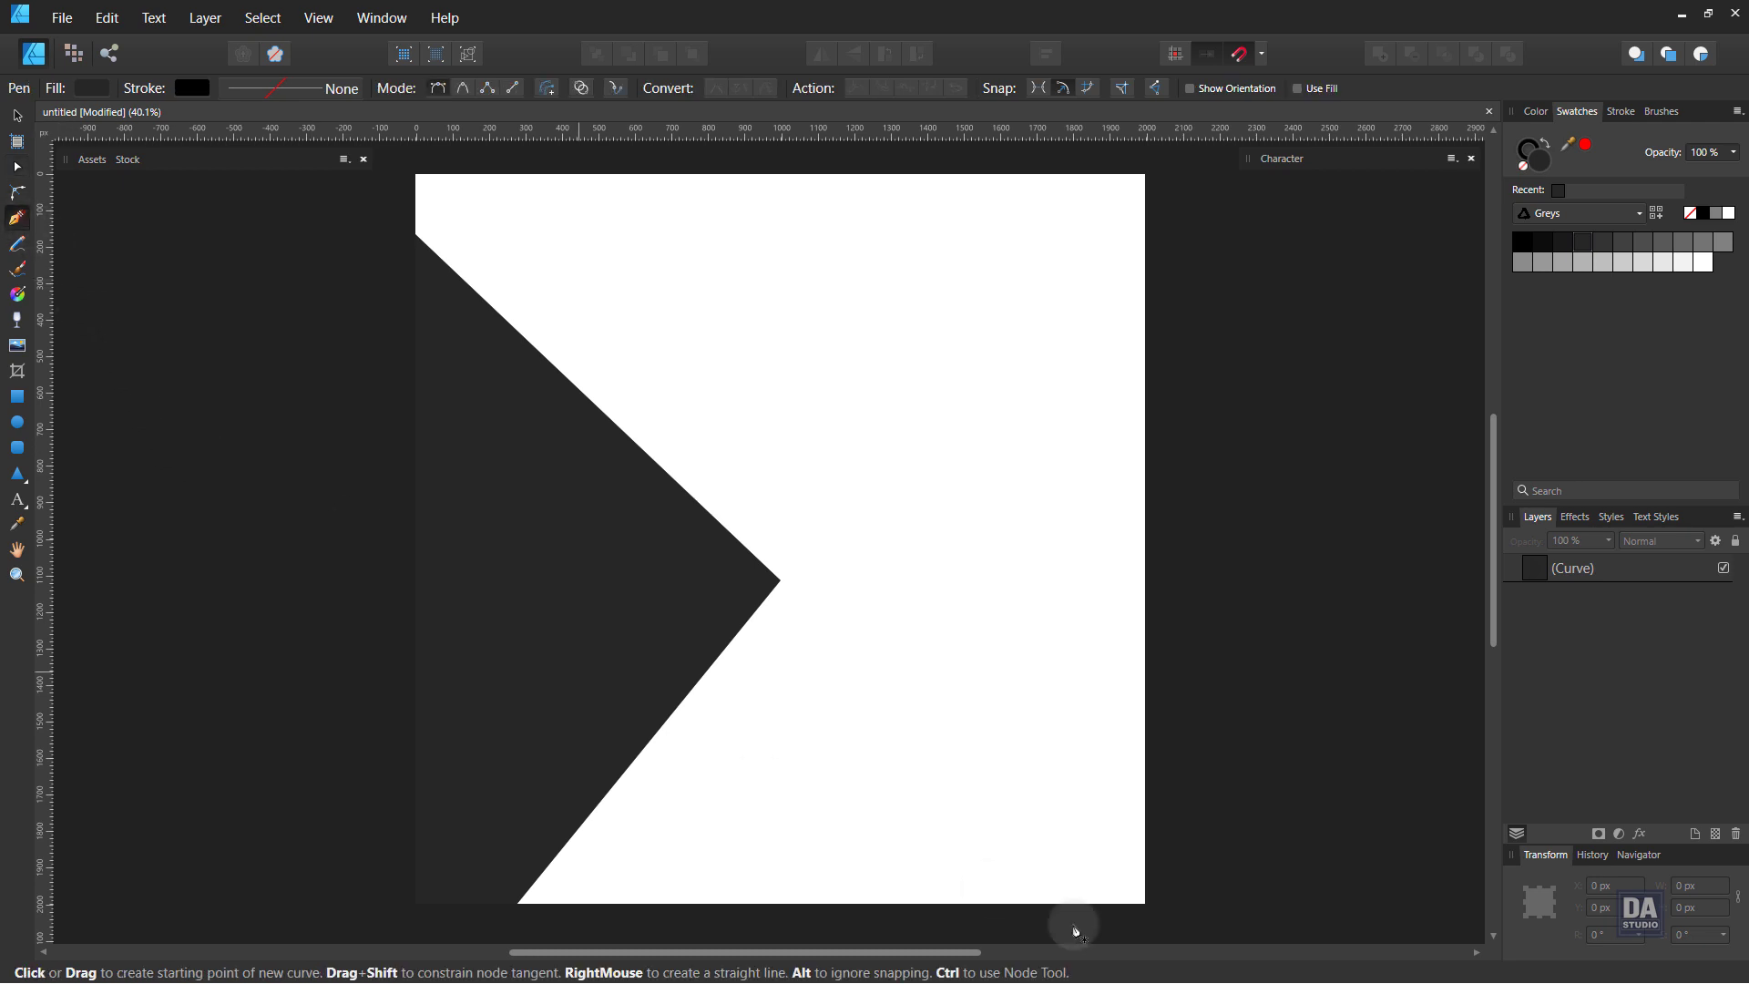
pyautogui.click(1147, 904)
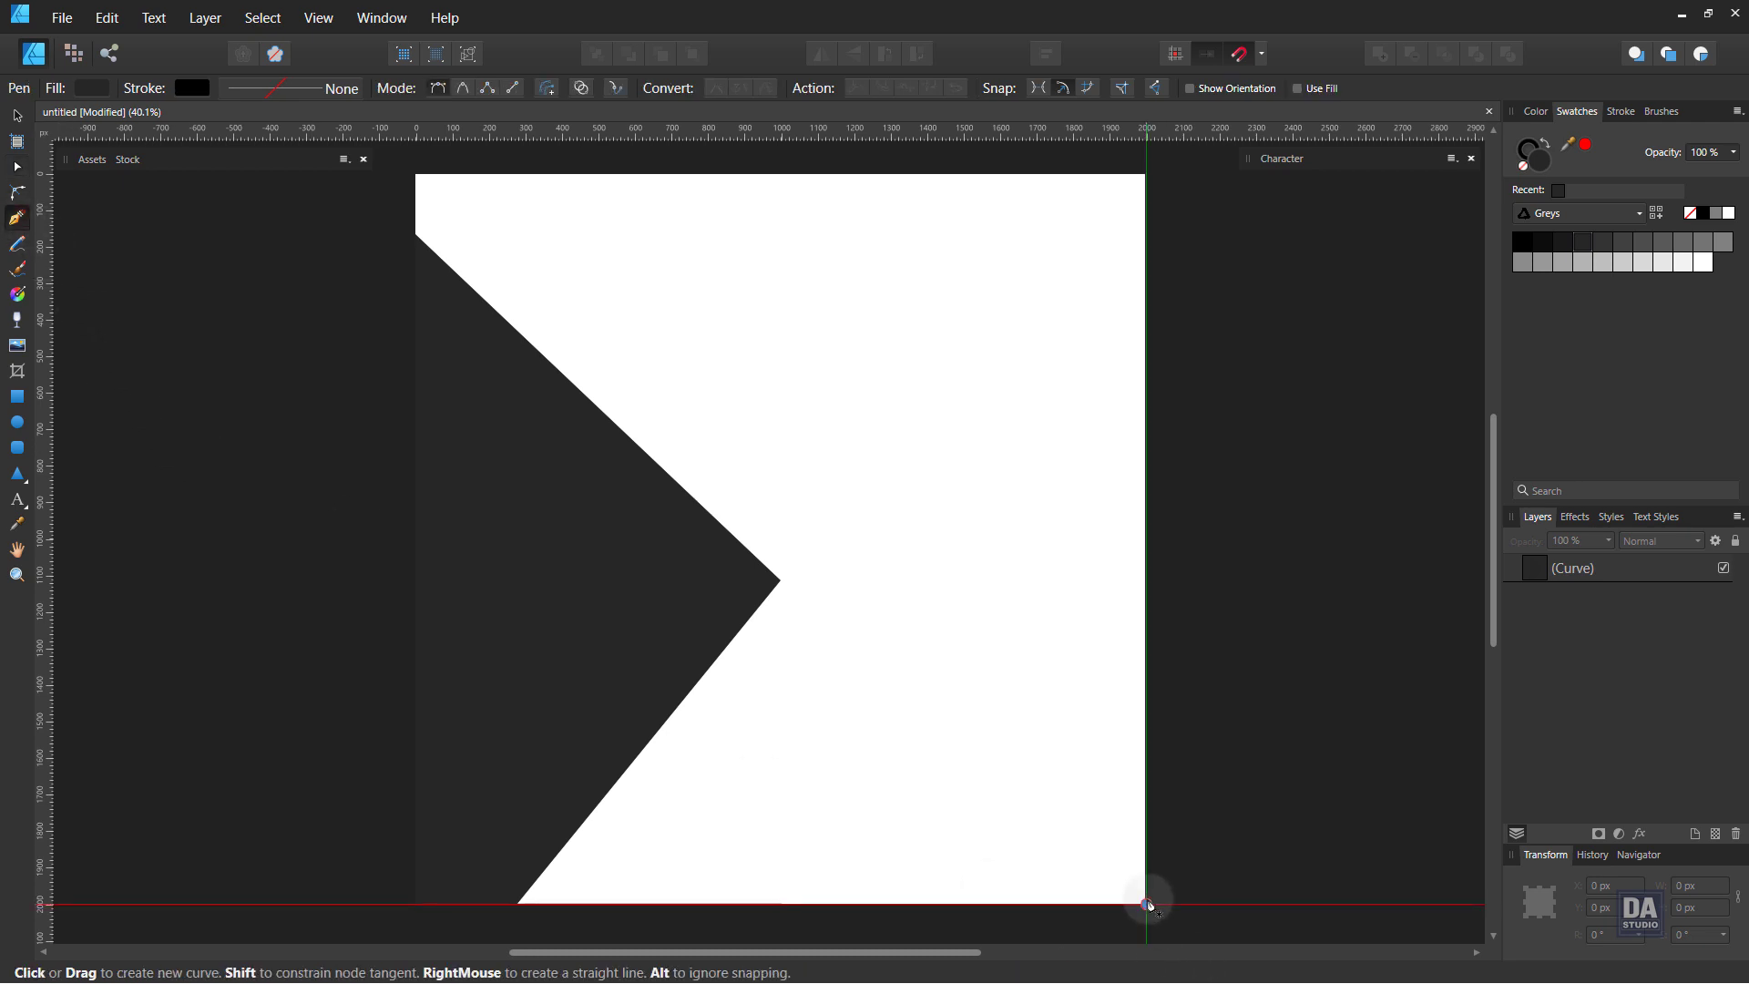
pyautogui.click(1146, 774)
pyautogui.click(1030, 904)
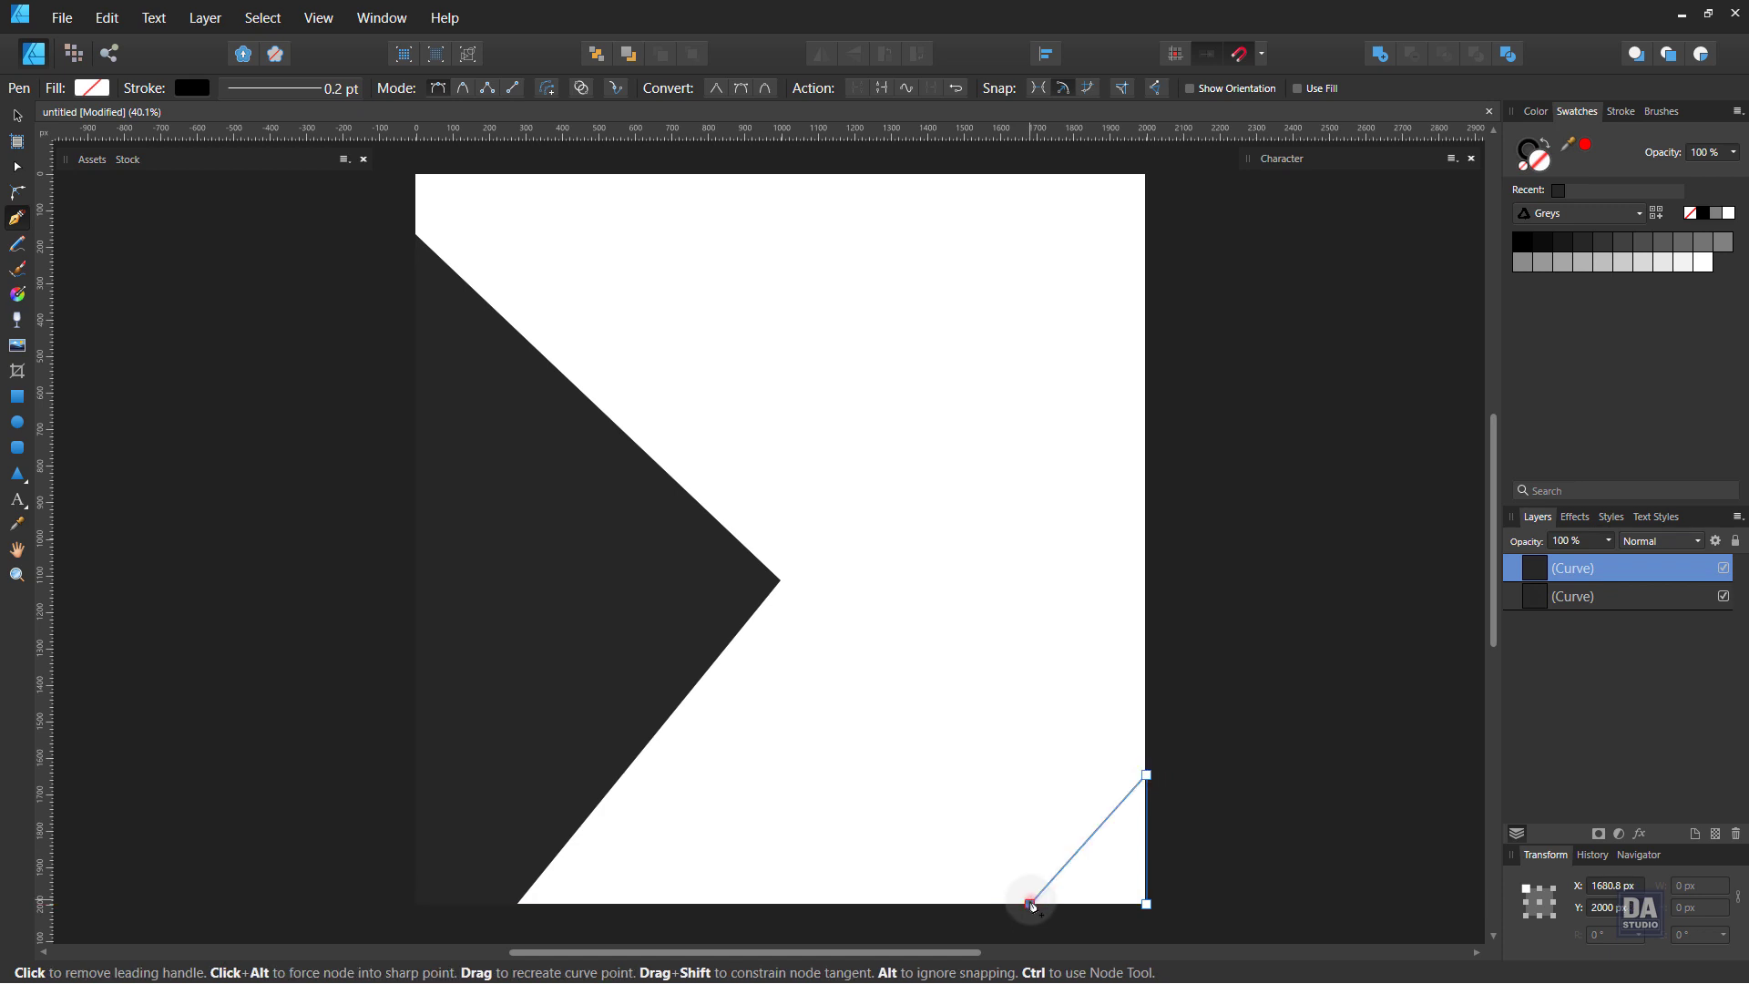
pyautogui.click(1147, 904)
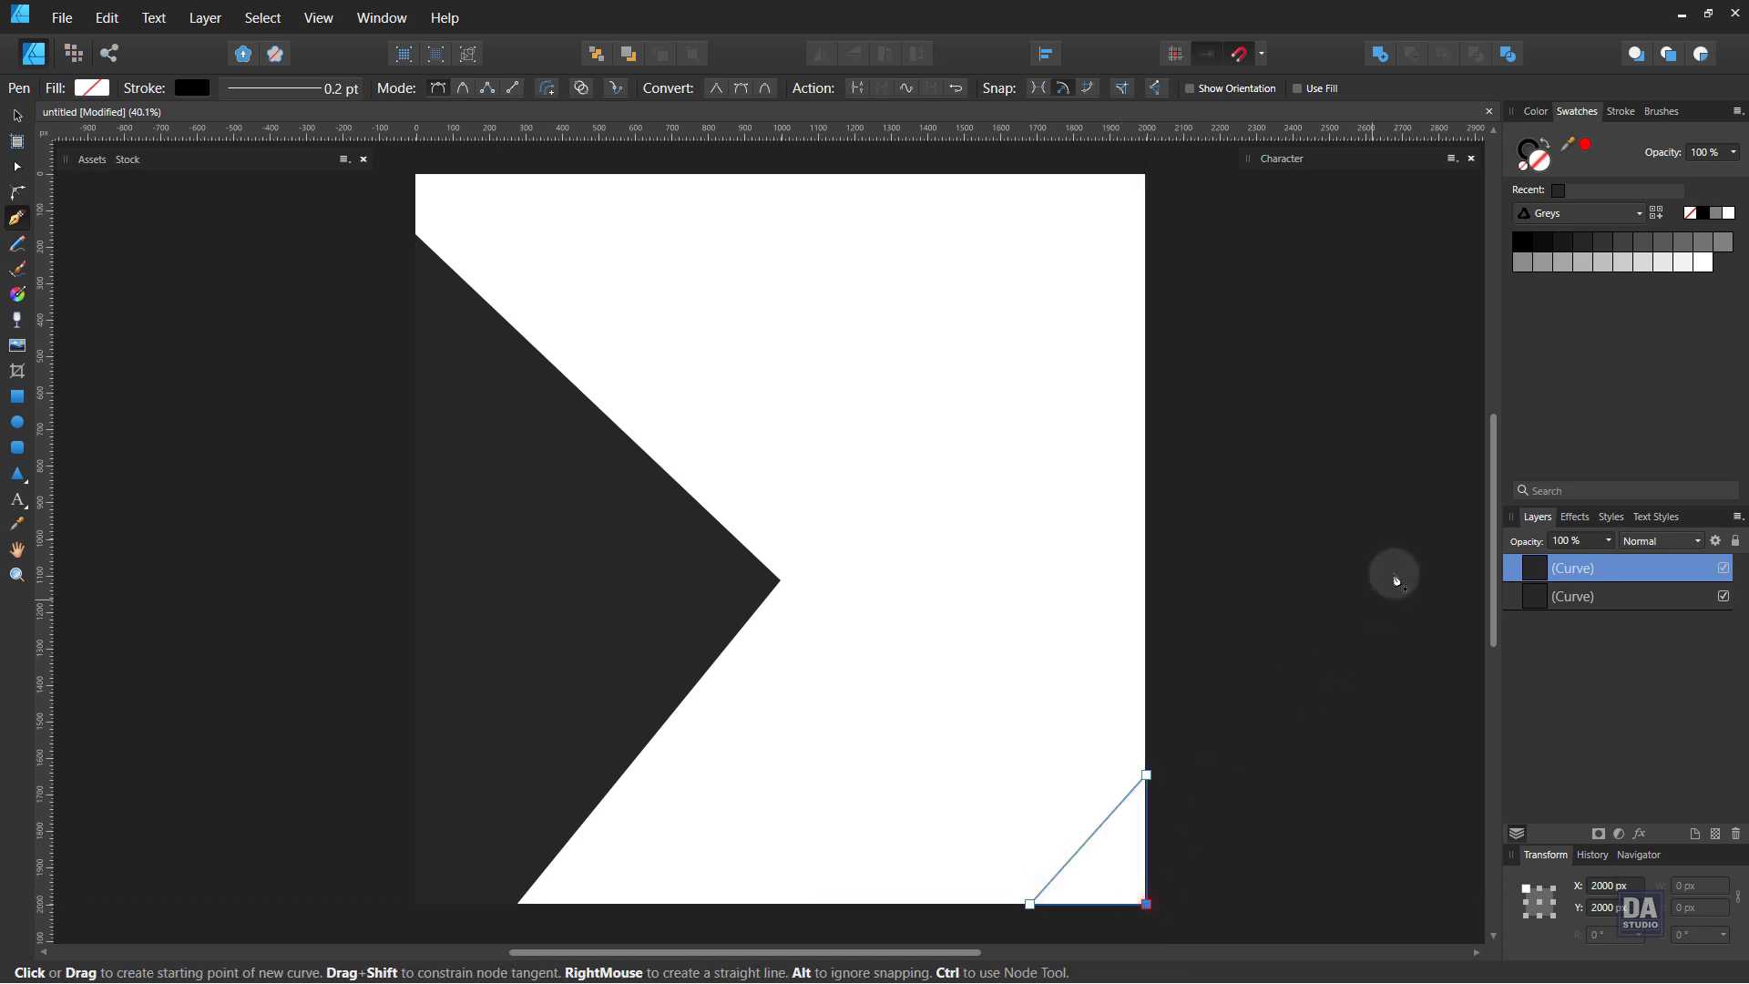
pyautogui.click(1585, 251)
pyautogui.keyDown('ctrl'); pyautogui.click(1253, 585); pyautogui.keyUp('ctrl')
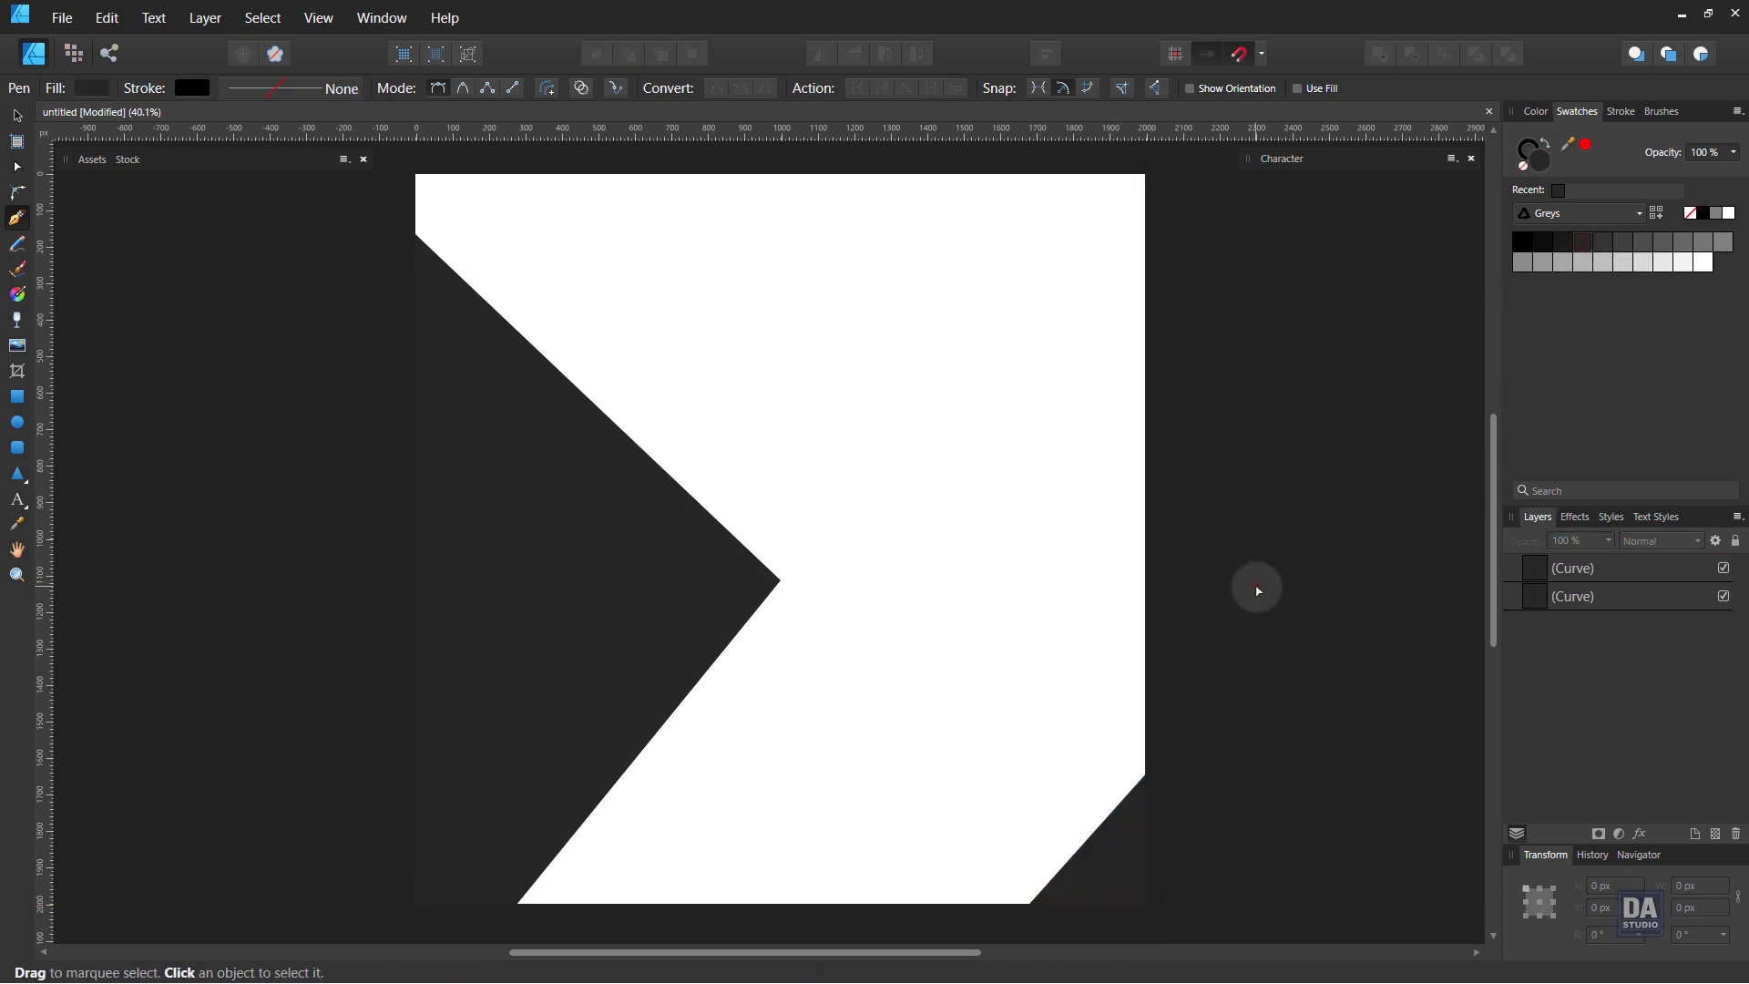
# Raise the corner triangle's top node to make it taller
pyautogui.keyDown('ctrl'); pyautogui.click(1130, 855); pyautogui.keyUp('ctrl')
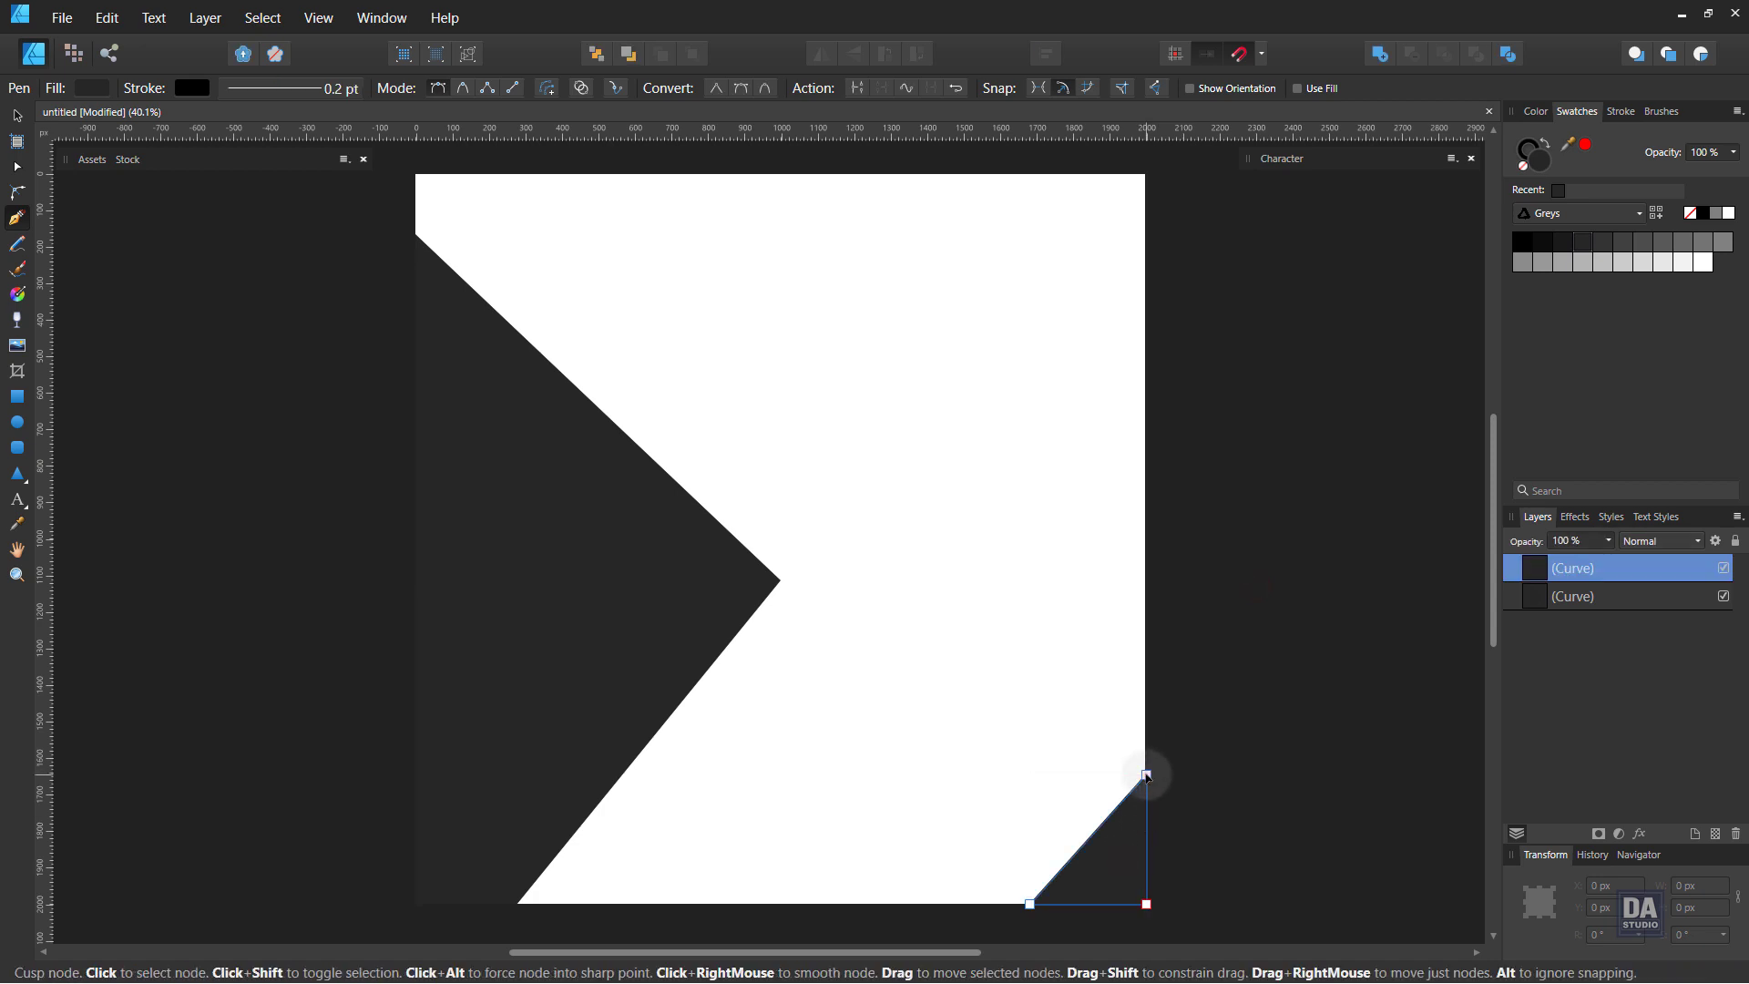
pyautogui.keyDown('ctrl'); pyautogui.click(1146, 774); pyautogui.keyUp('ctrl')
pyautogui.moveTo(1146, 774); pyautogui.dragTo(1147, 761)
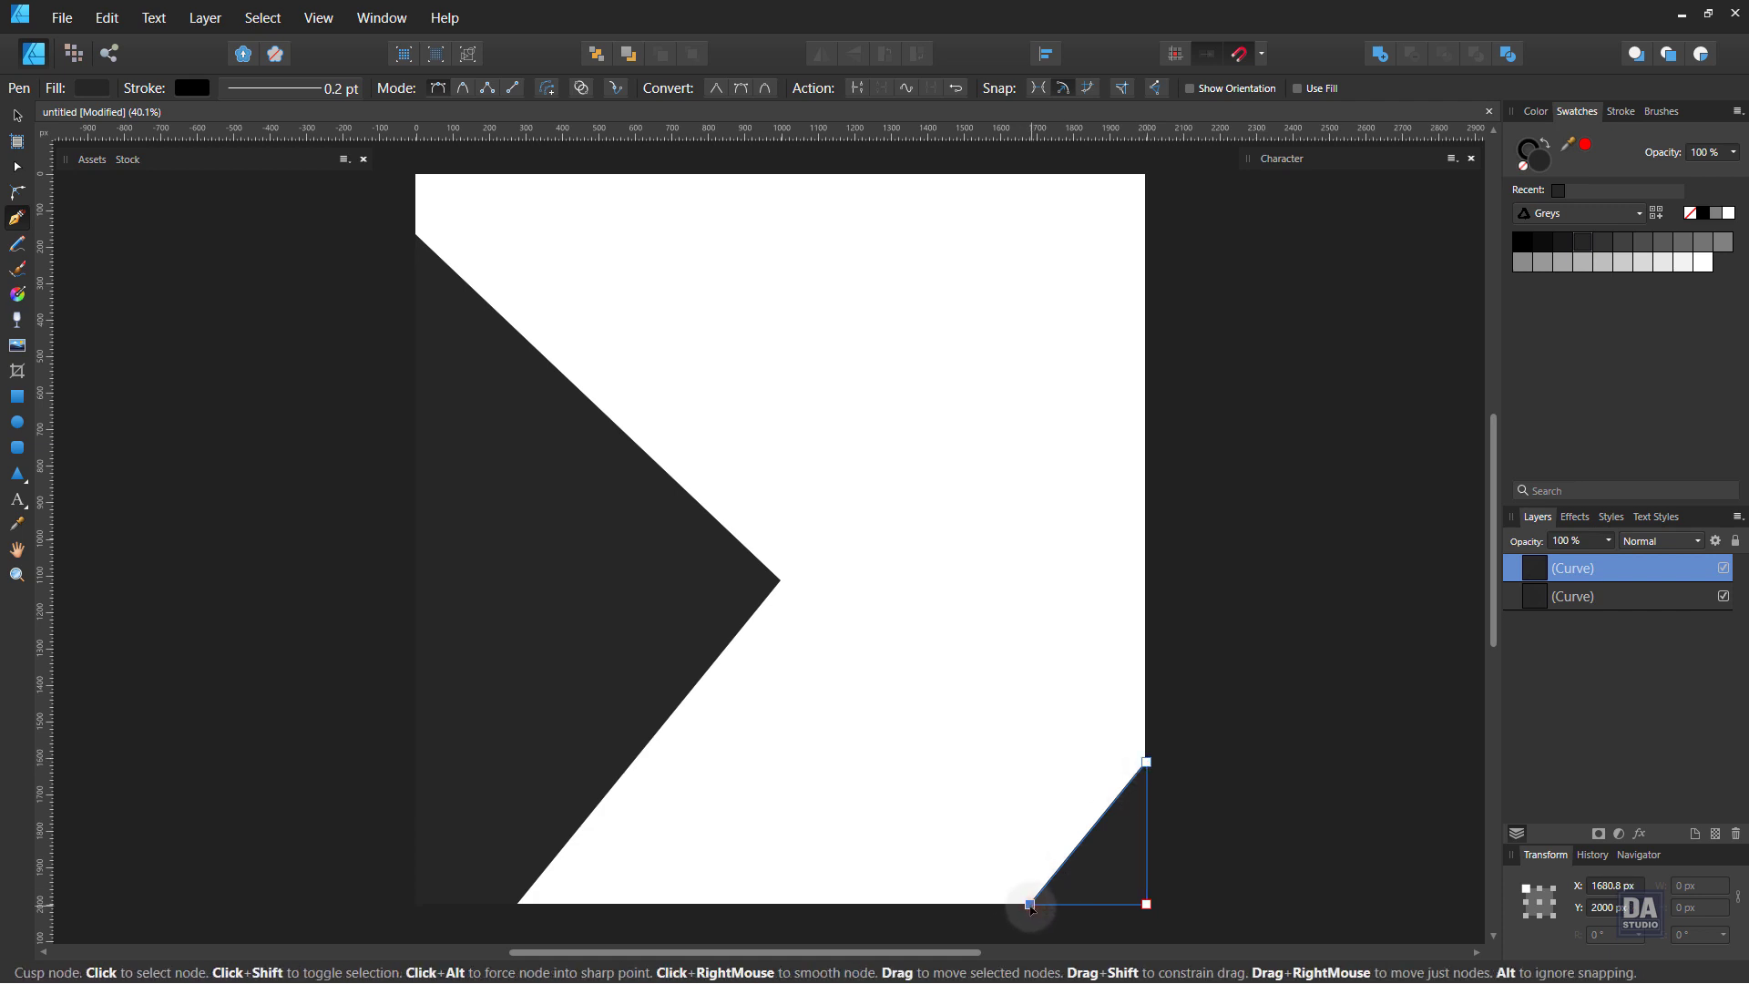
pyautogui.click(1224, 843)
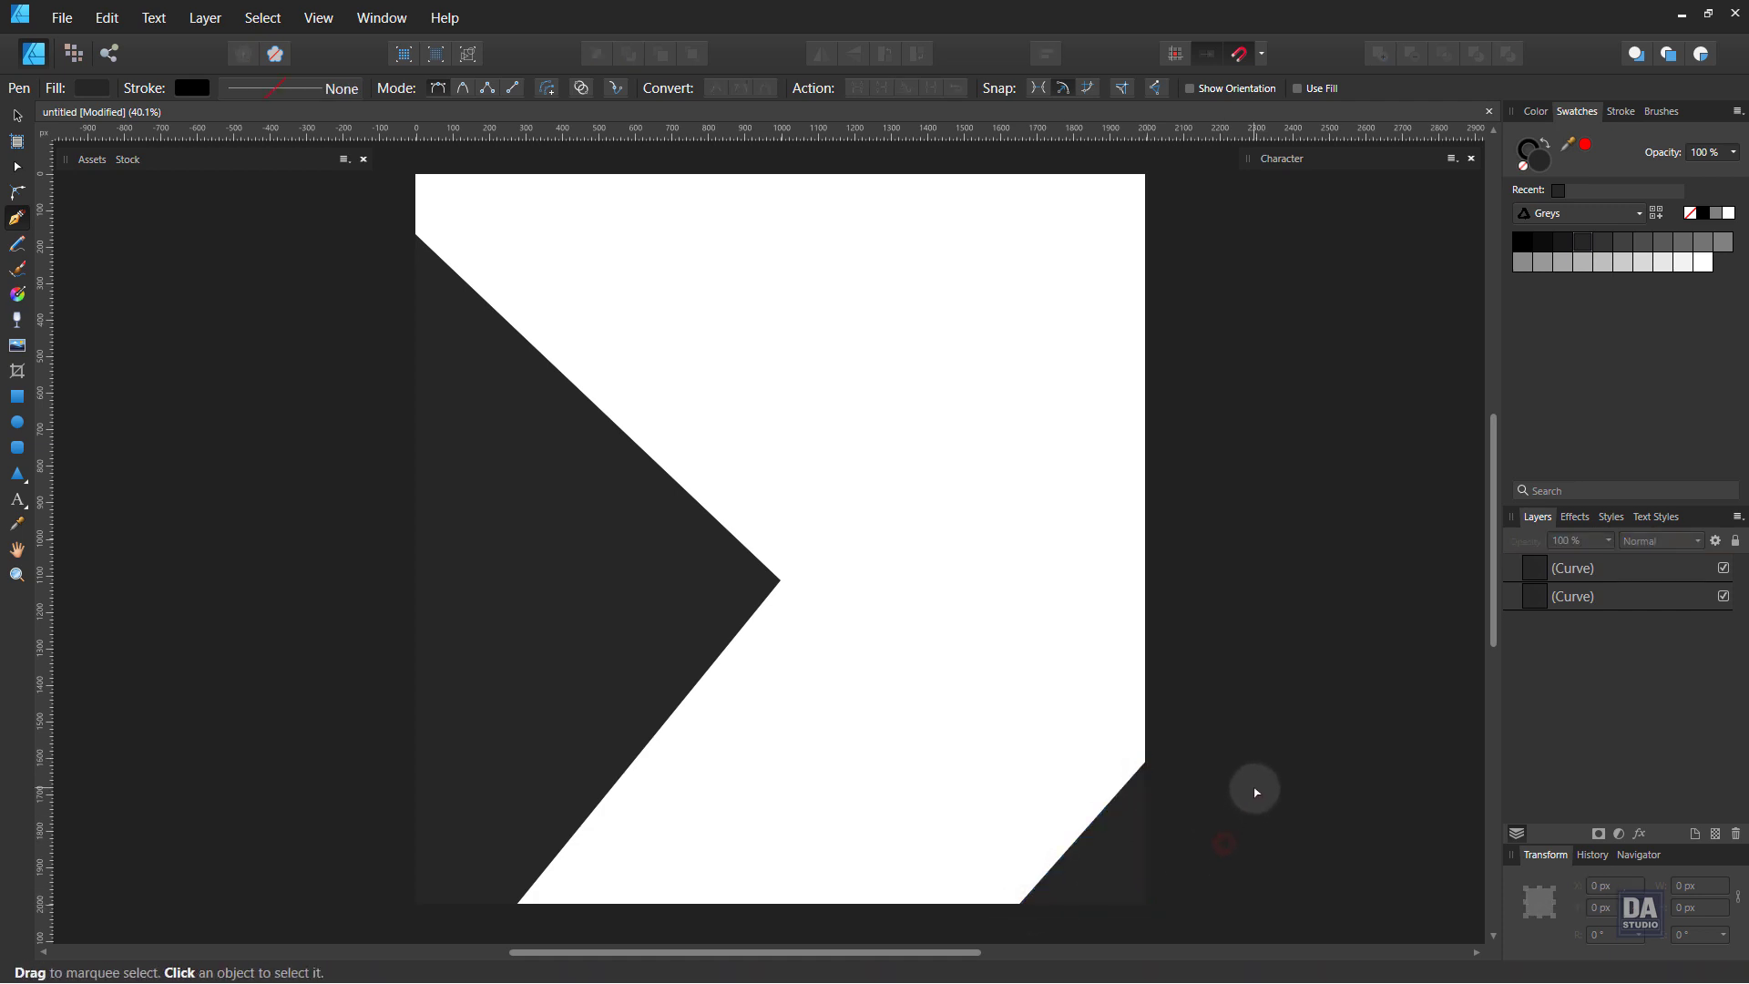
pyautogui.moveTo(1026, 751); pyautogui.dragTo(1022, 754)
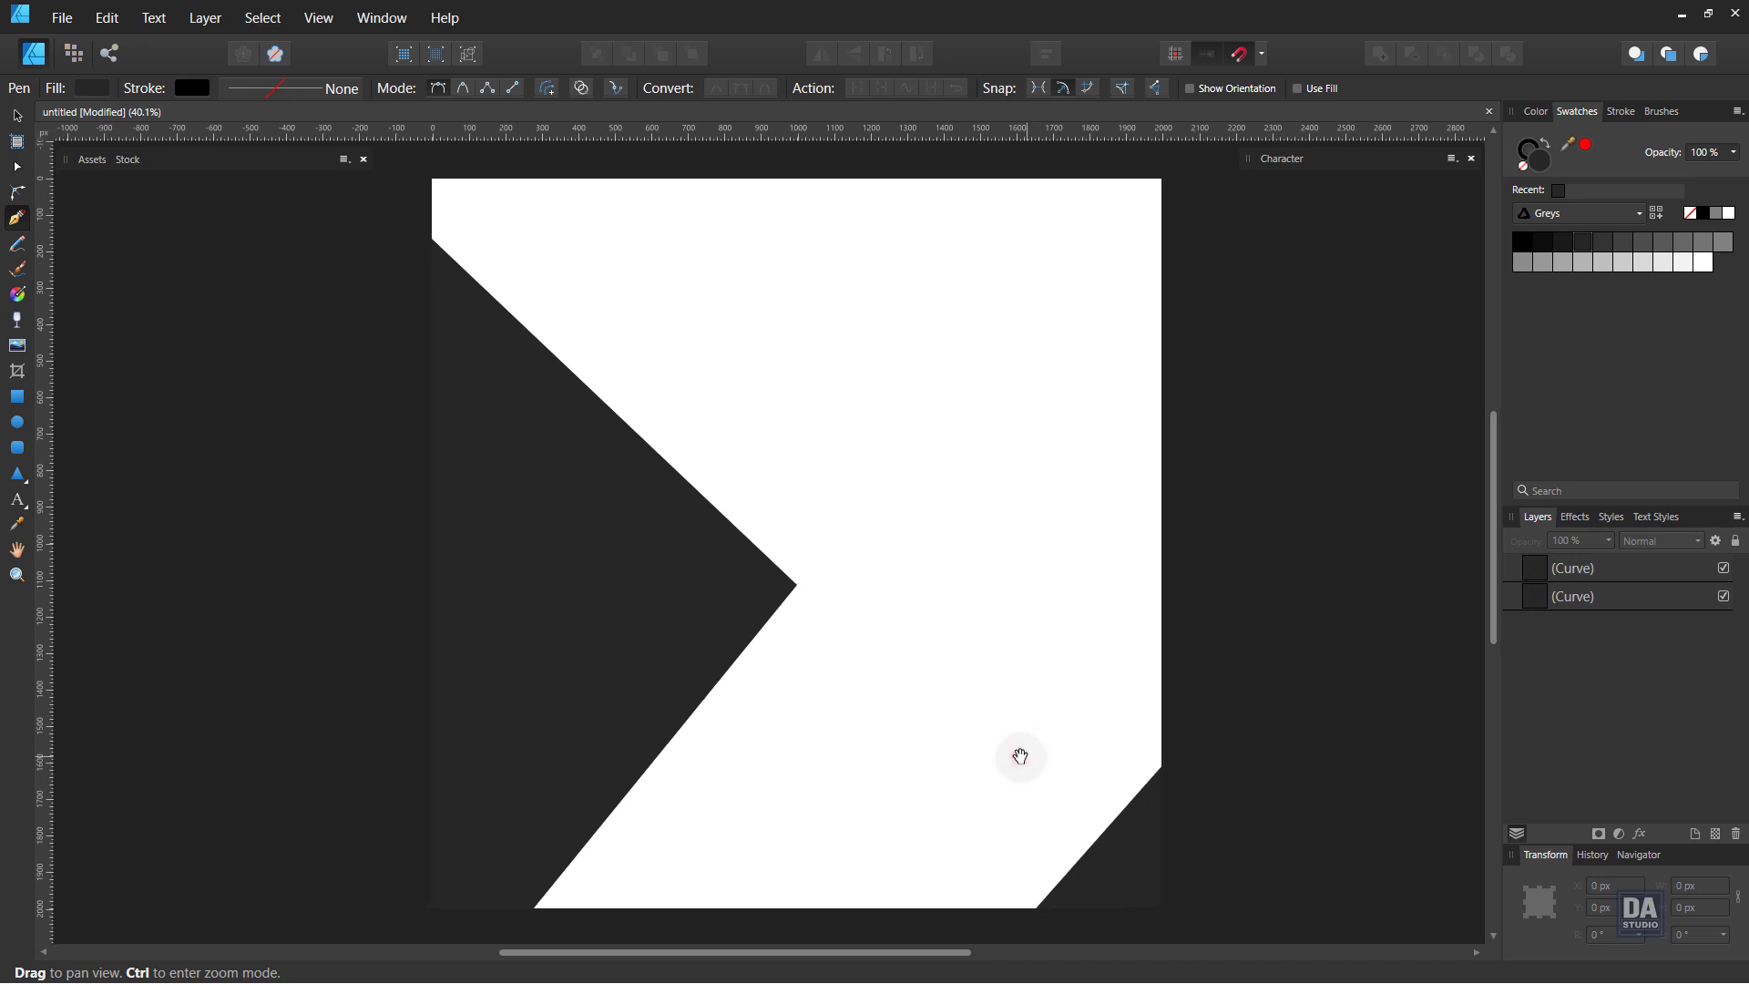
# Draw a light grey square from the page centre, rotate it 45° and shift it left
pyautogui.click(22, 402)
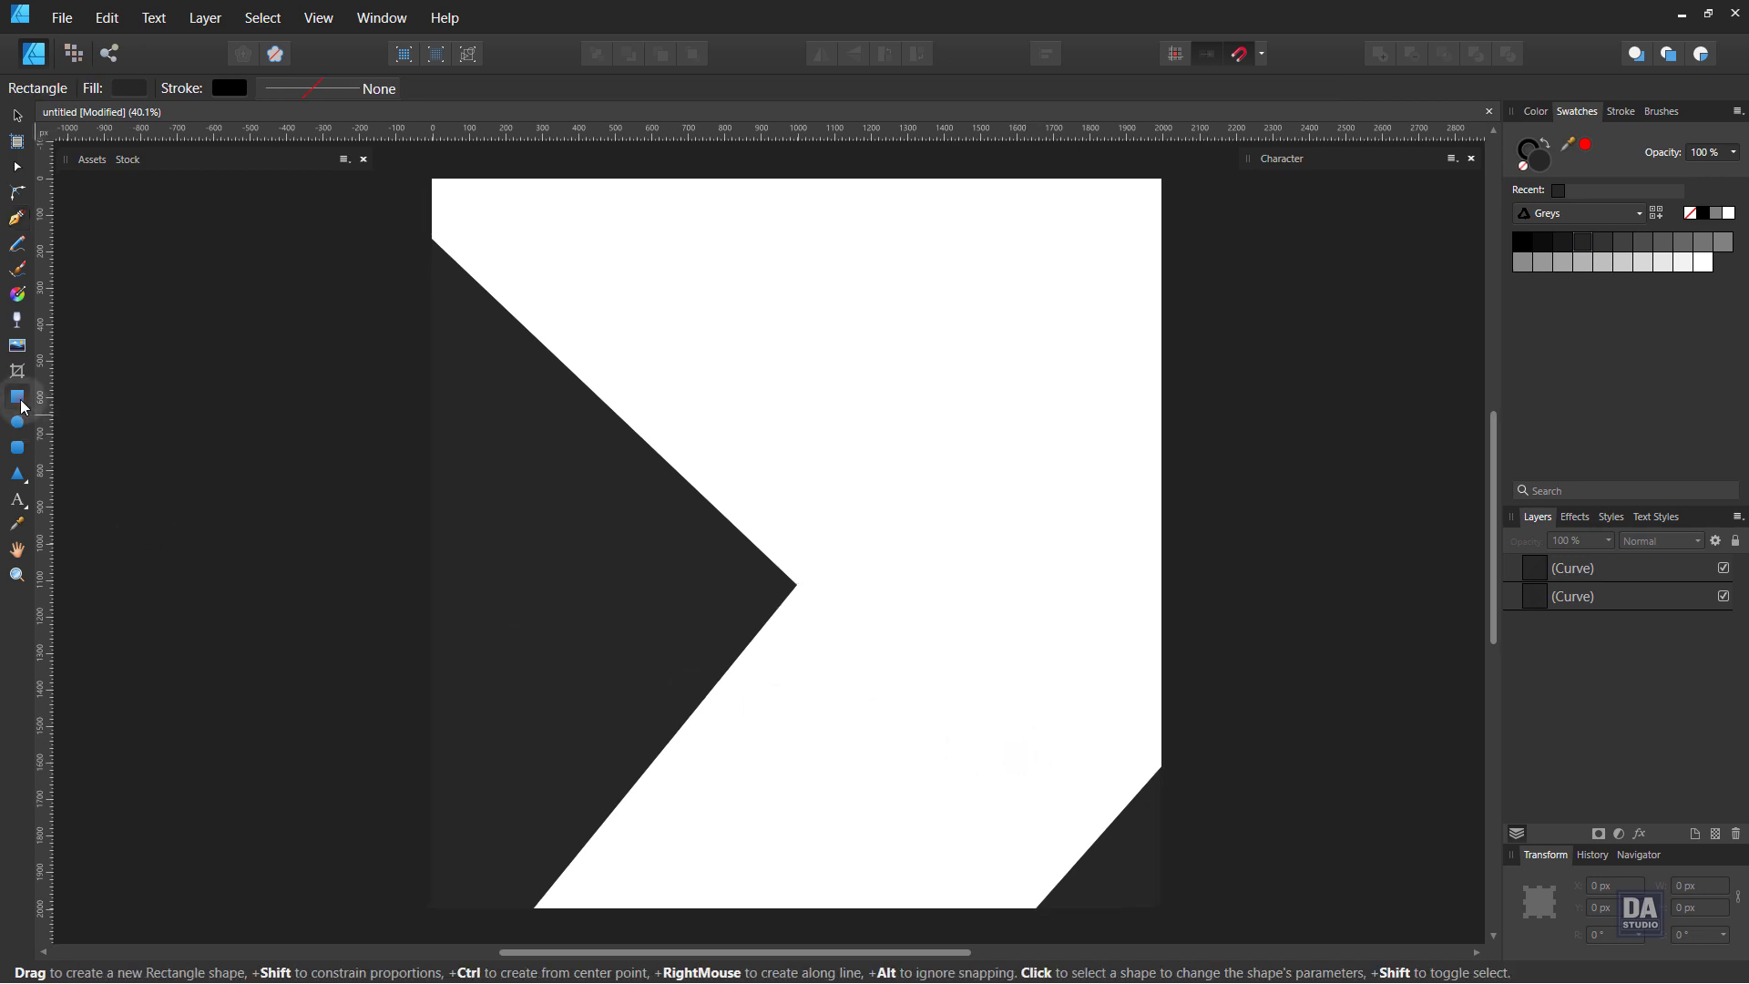
pyautogui.click(1604, 263)
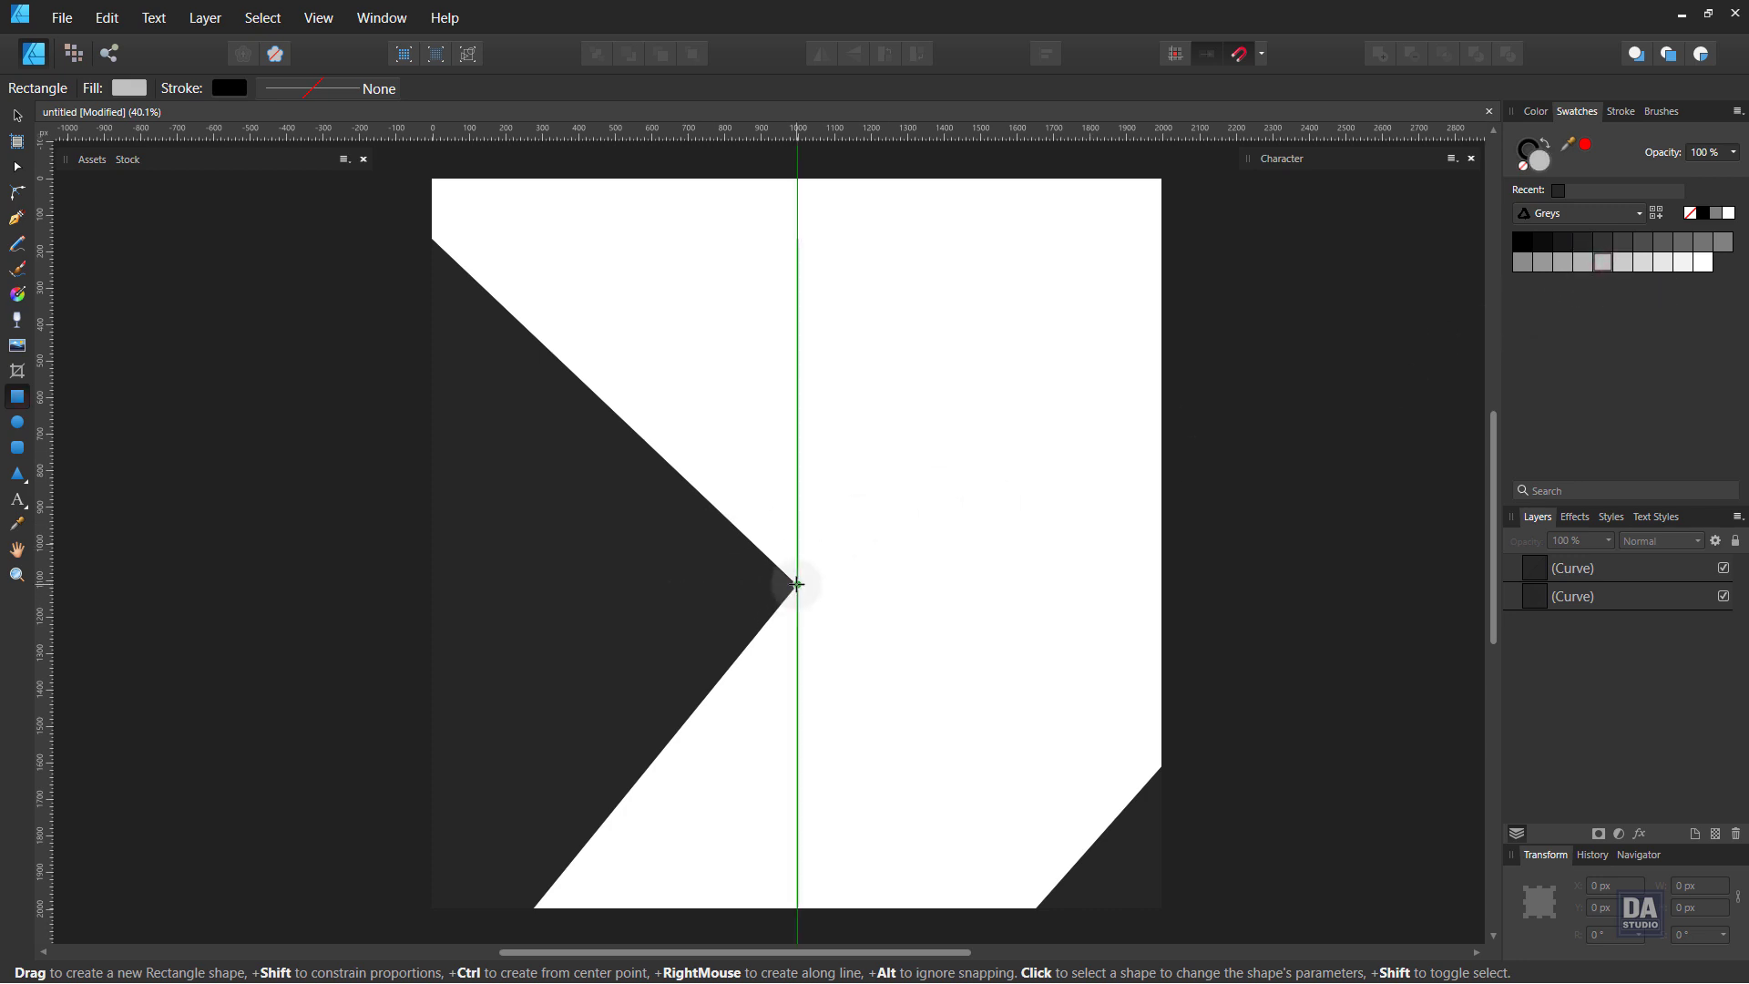
pyautogui.moveTo(795, 584); pyautogui.dragTo(974, 719)
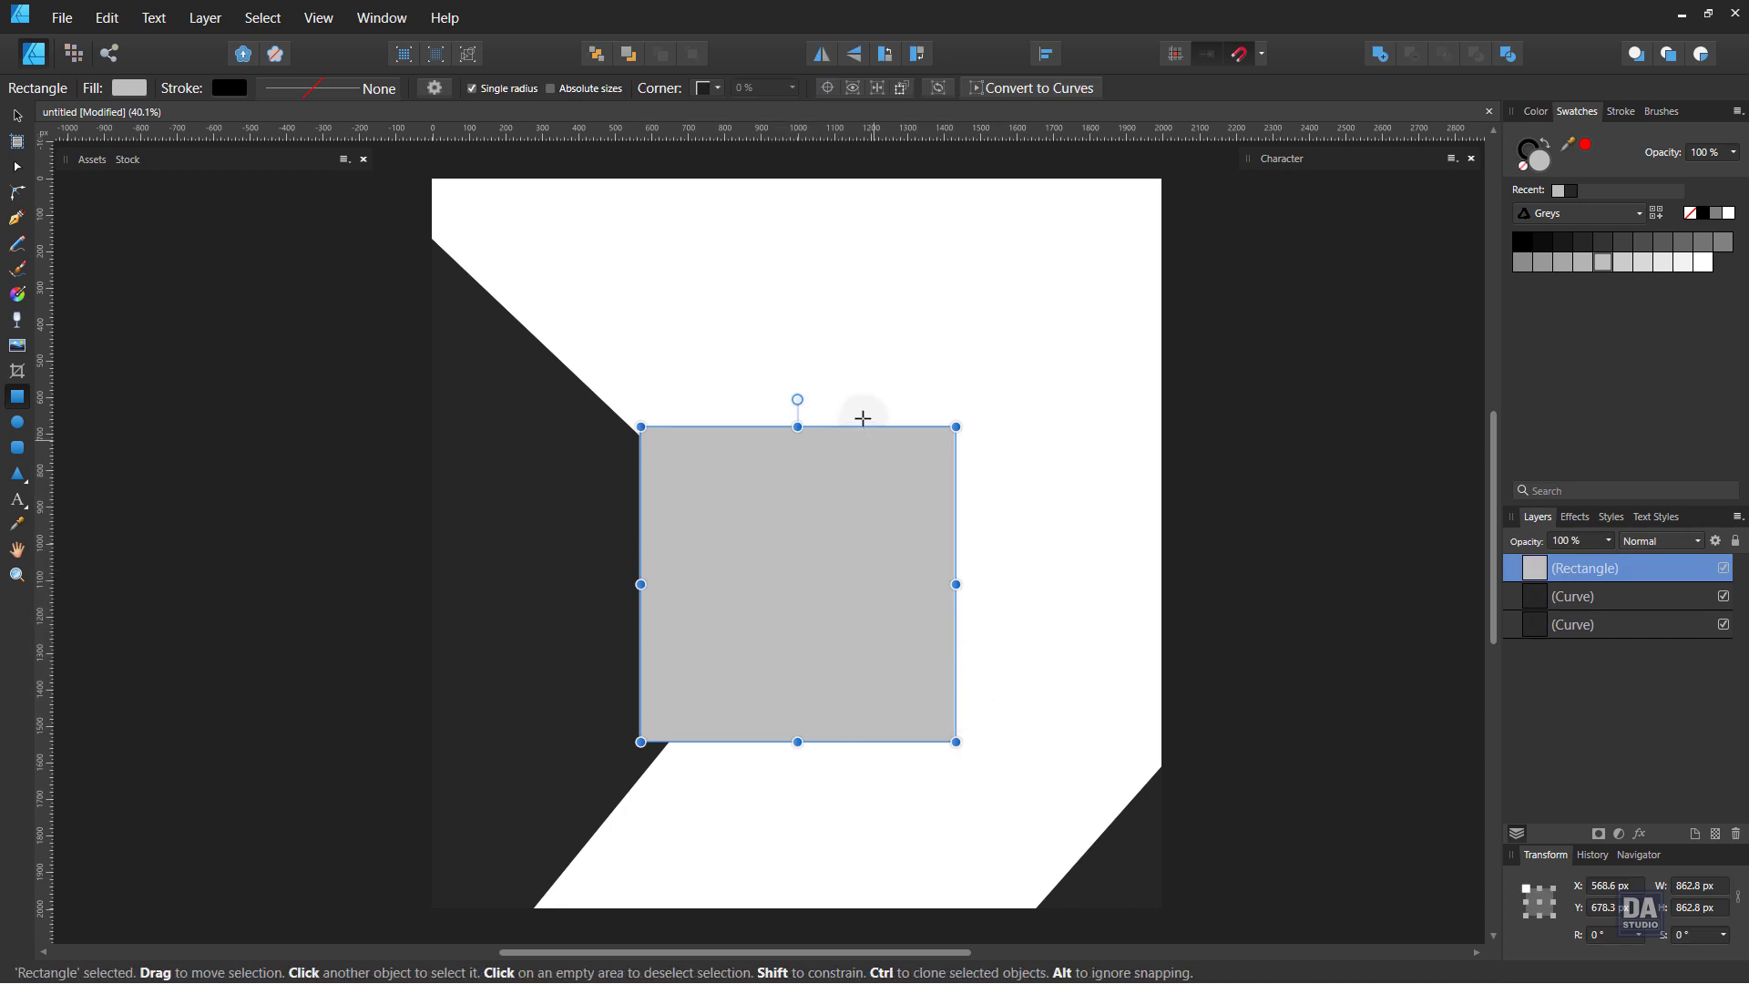
pyautogui.moveTo(796, 398); pyautogui.dragTo(667, 455)
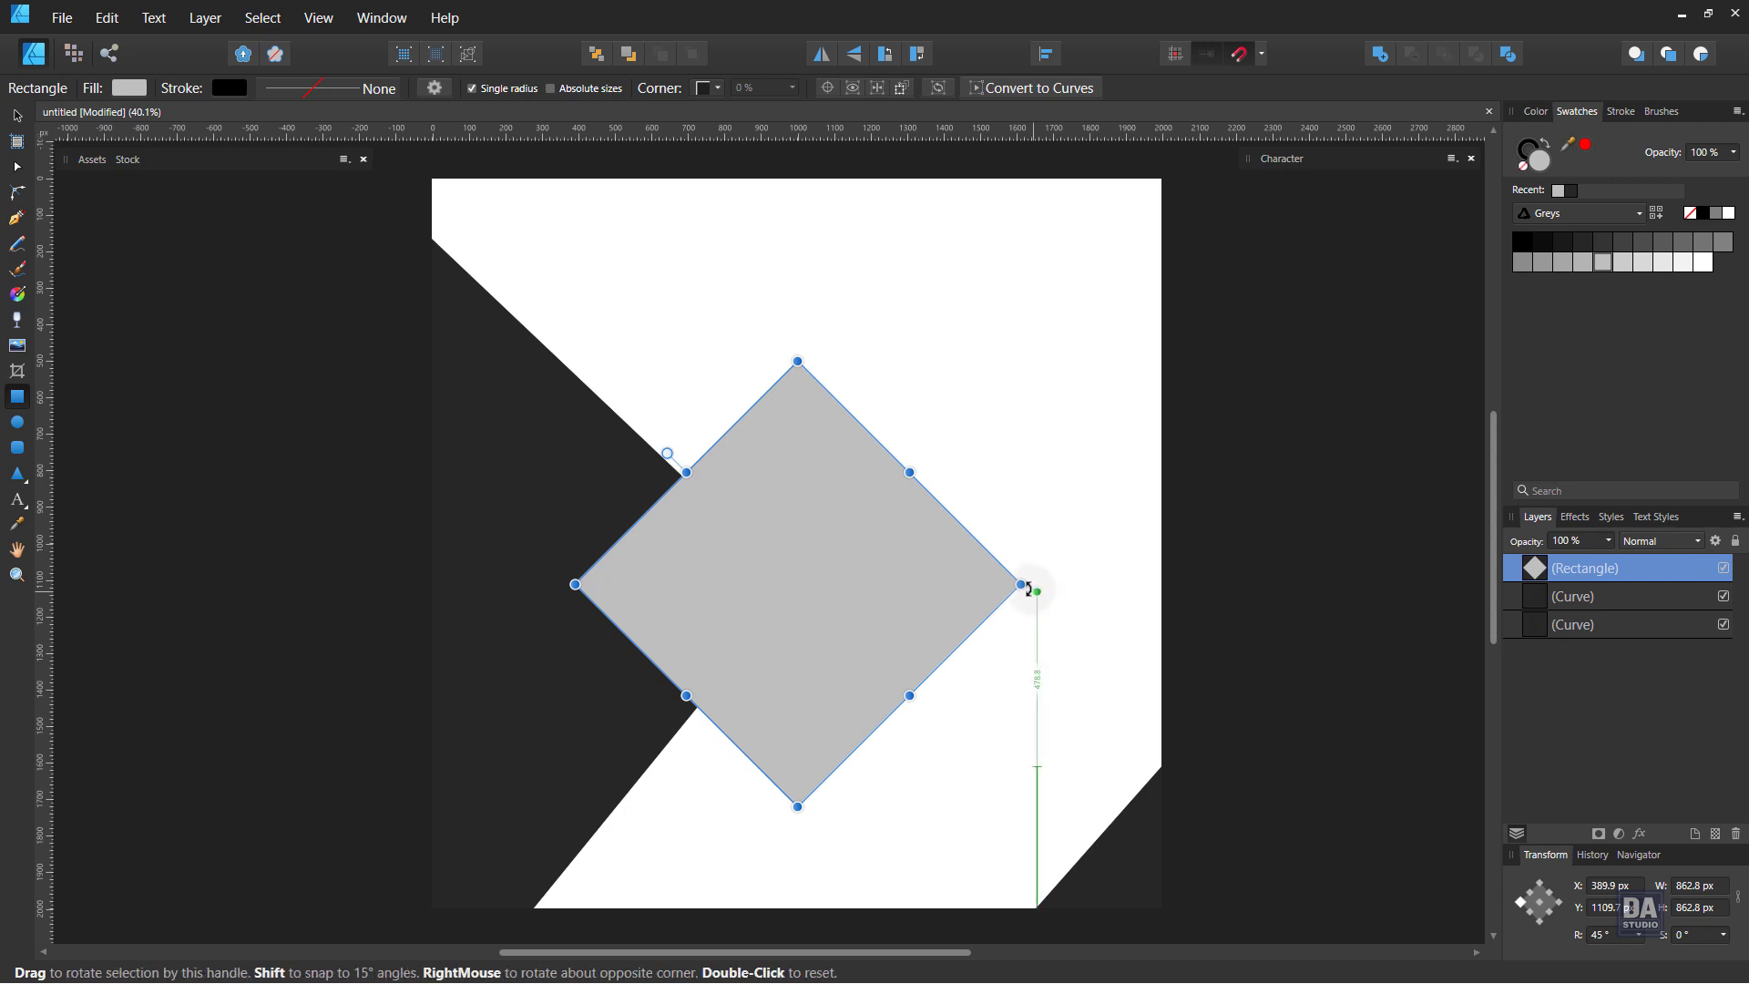
pyautogui.moveTo(1020, 583)
pyautogui.mouseDown()
pyautogui.moveTo(859, 606)
pyautogui.moveTo(931, 593)
pyautogui.mouseUp()
pyautogui.press('v')
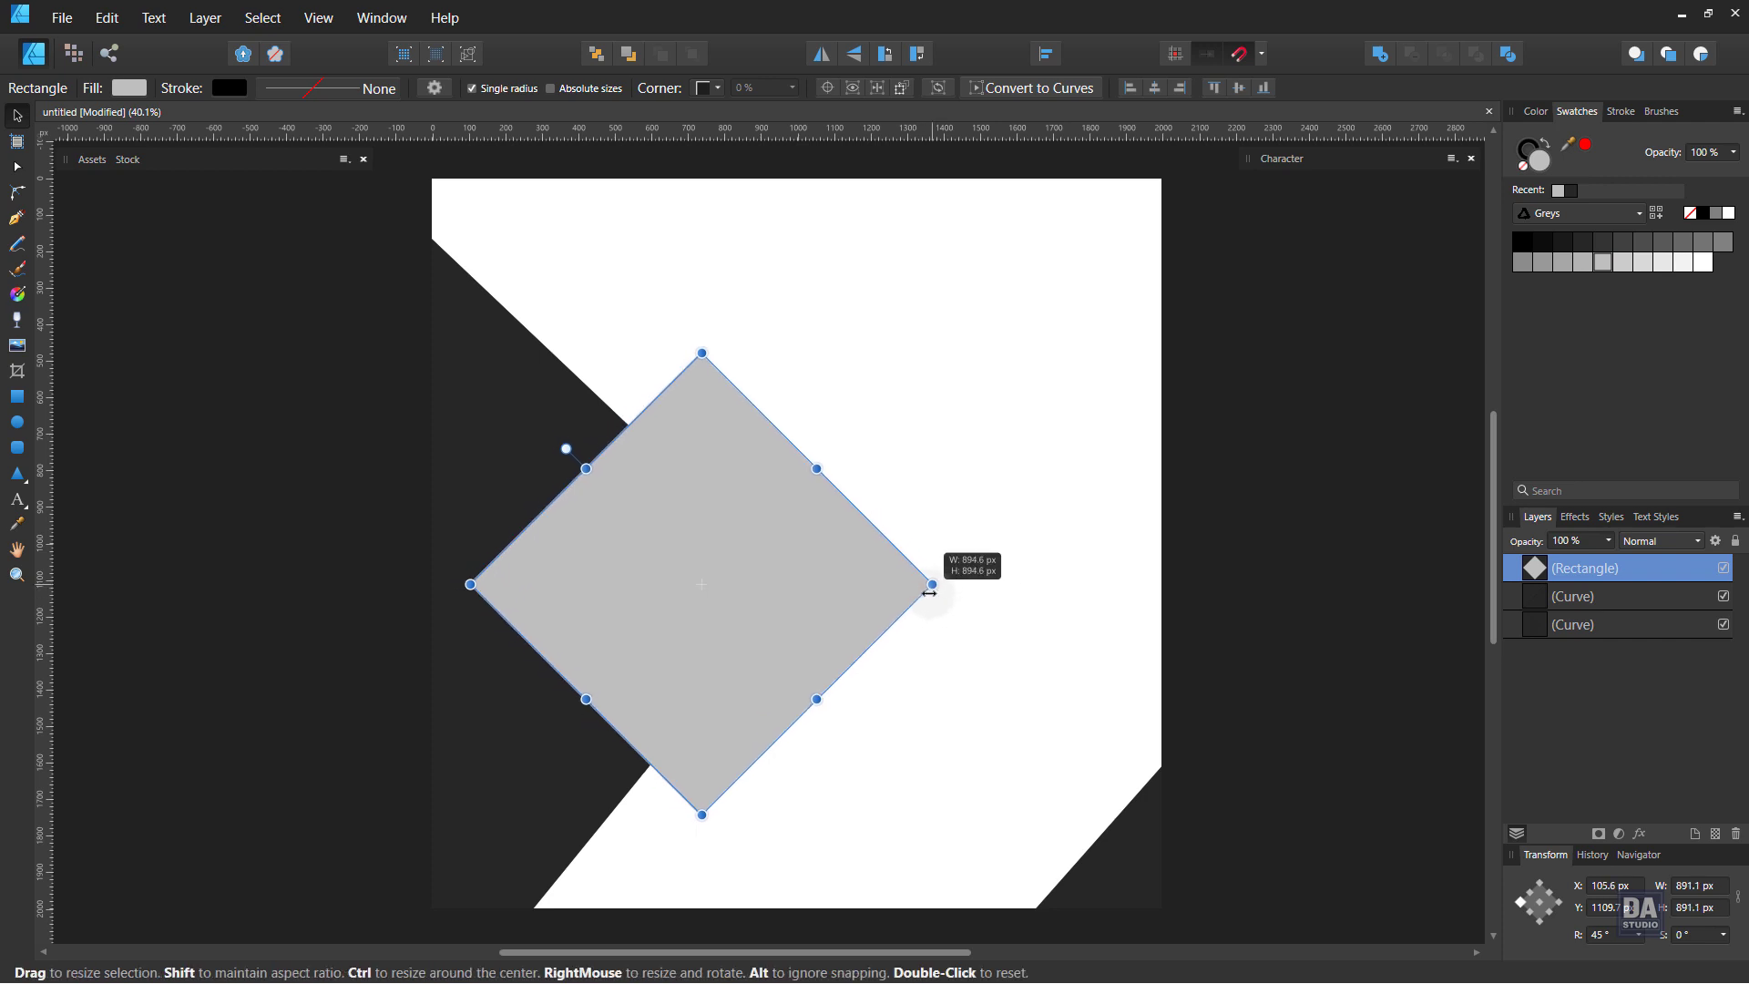
pyautogui.click(986, 603)
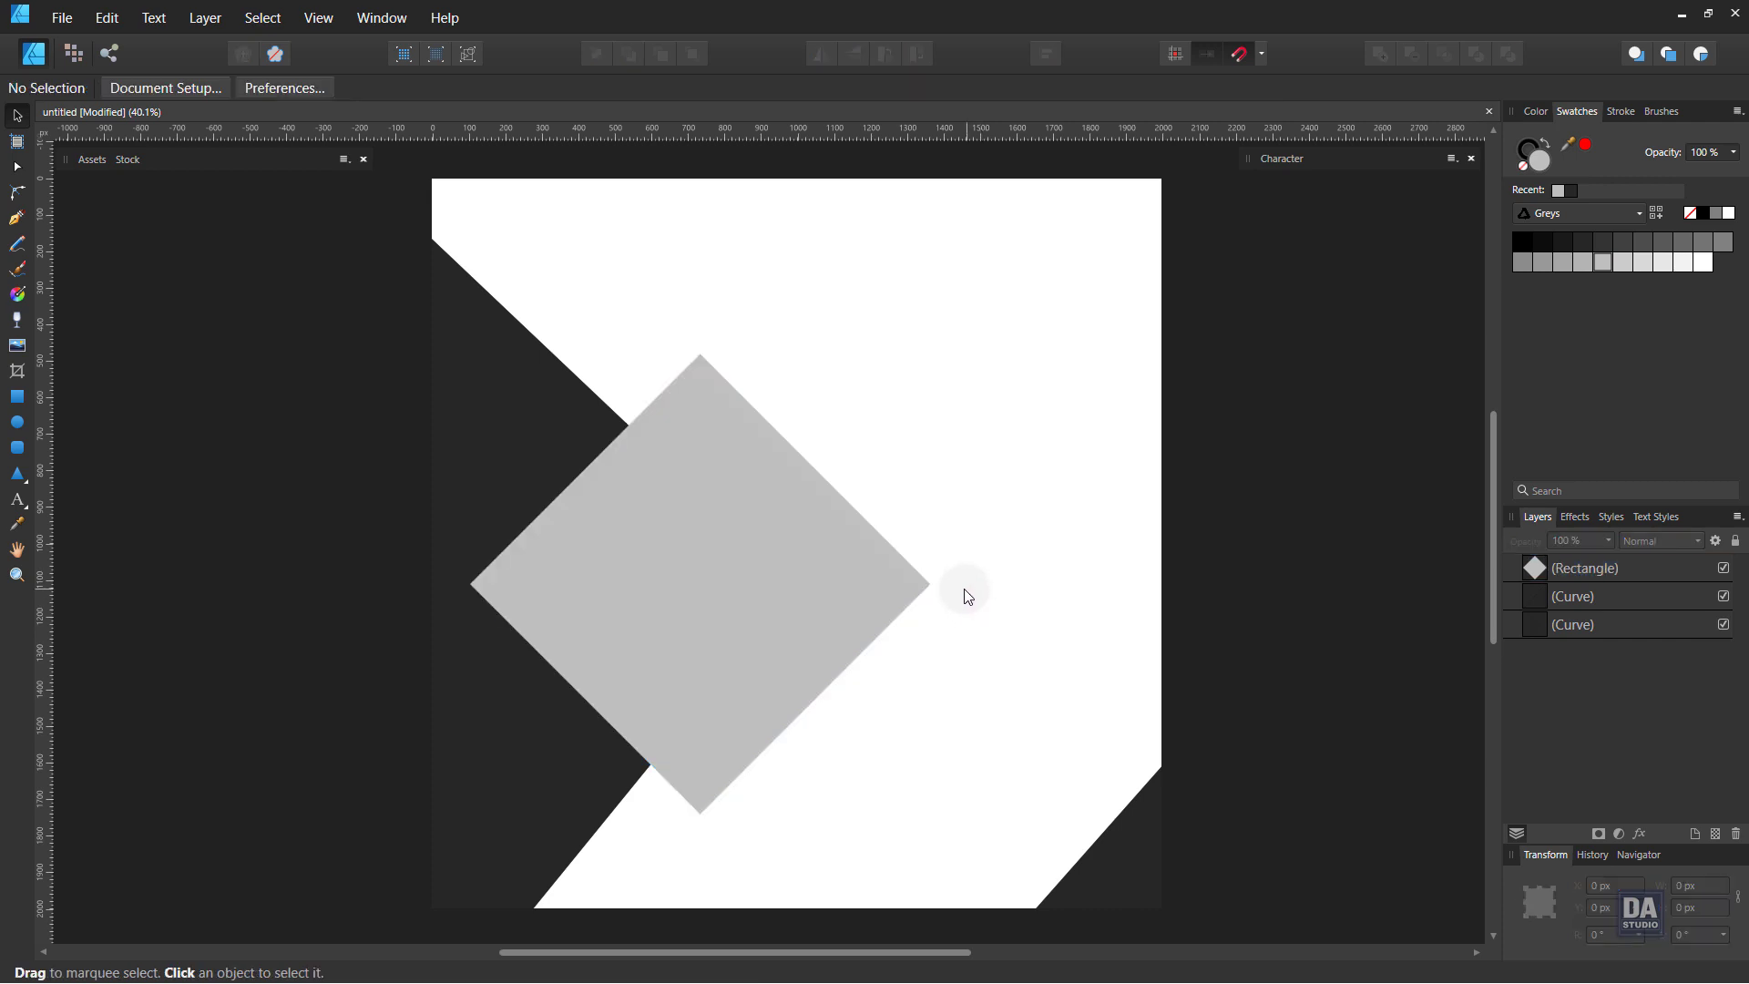
# Make the rectangle dark grey, send it behind the light diamond, and shrink it from both sides
pyautogui.moveTo(833, 590); pyautogui.dragTo(936, 599)
pyautogui.click(1600, 244)
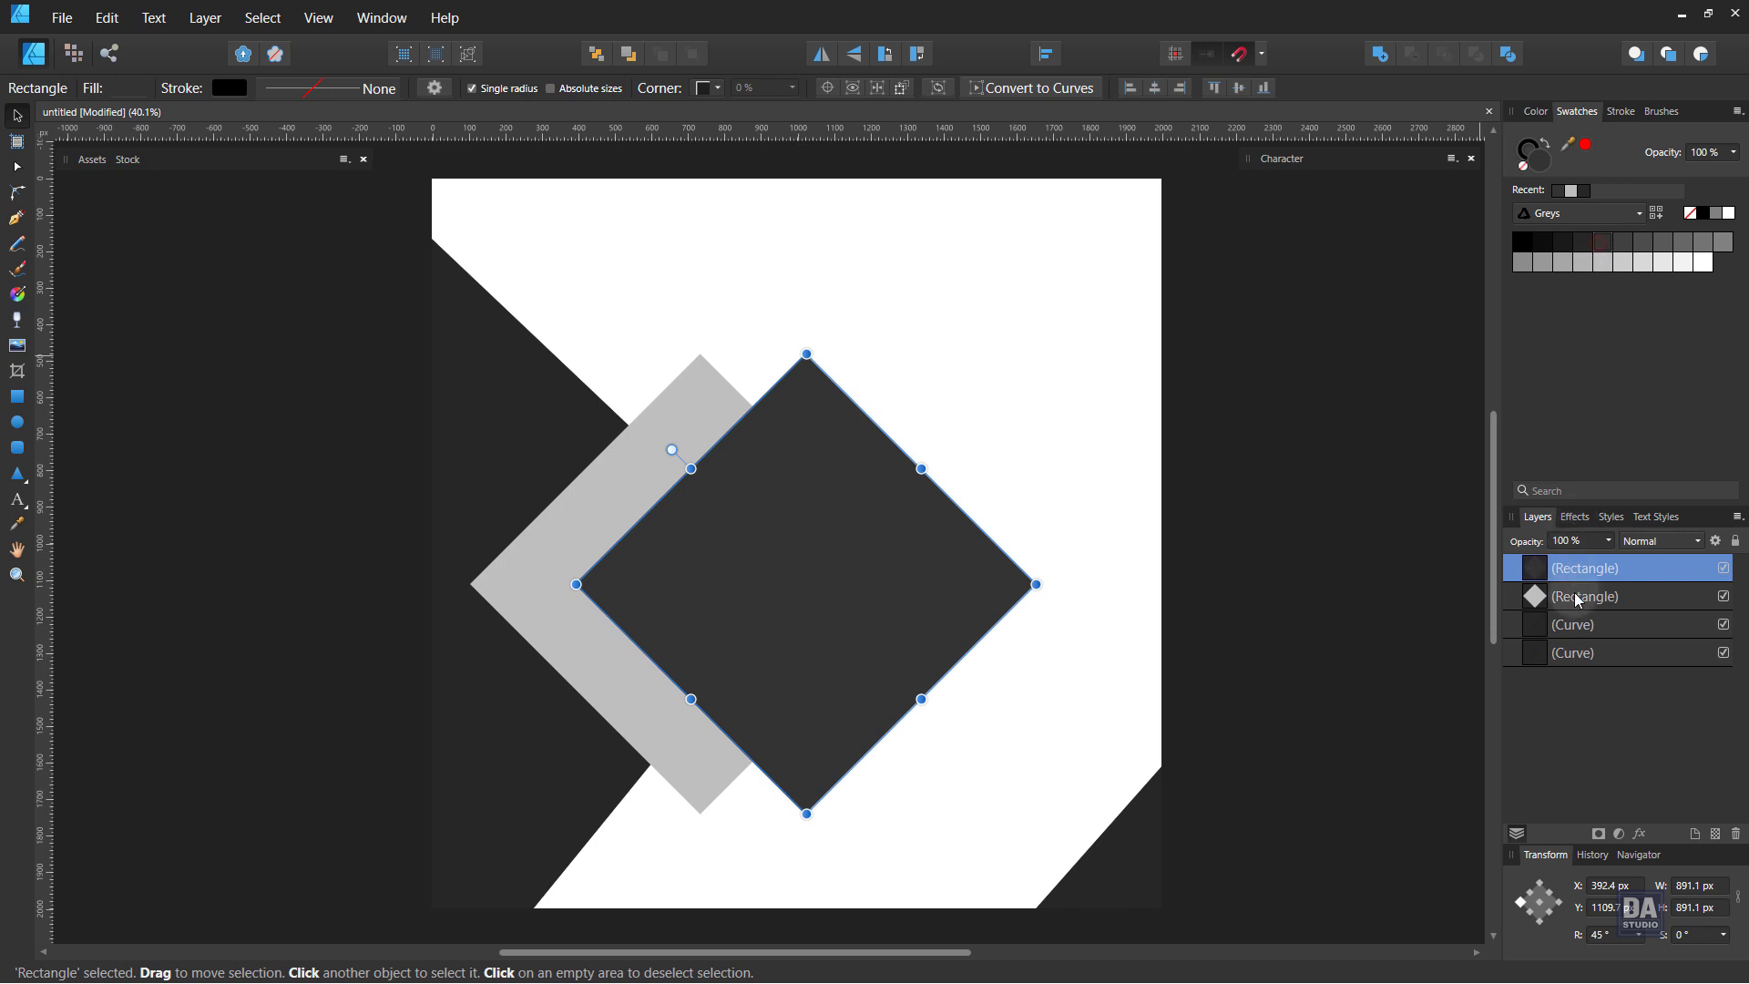
pyautogui.moveTo(1587, 579); pyautogui.dragTo(1586, 608)
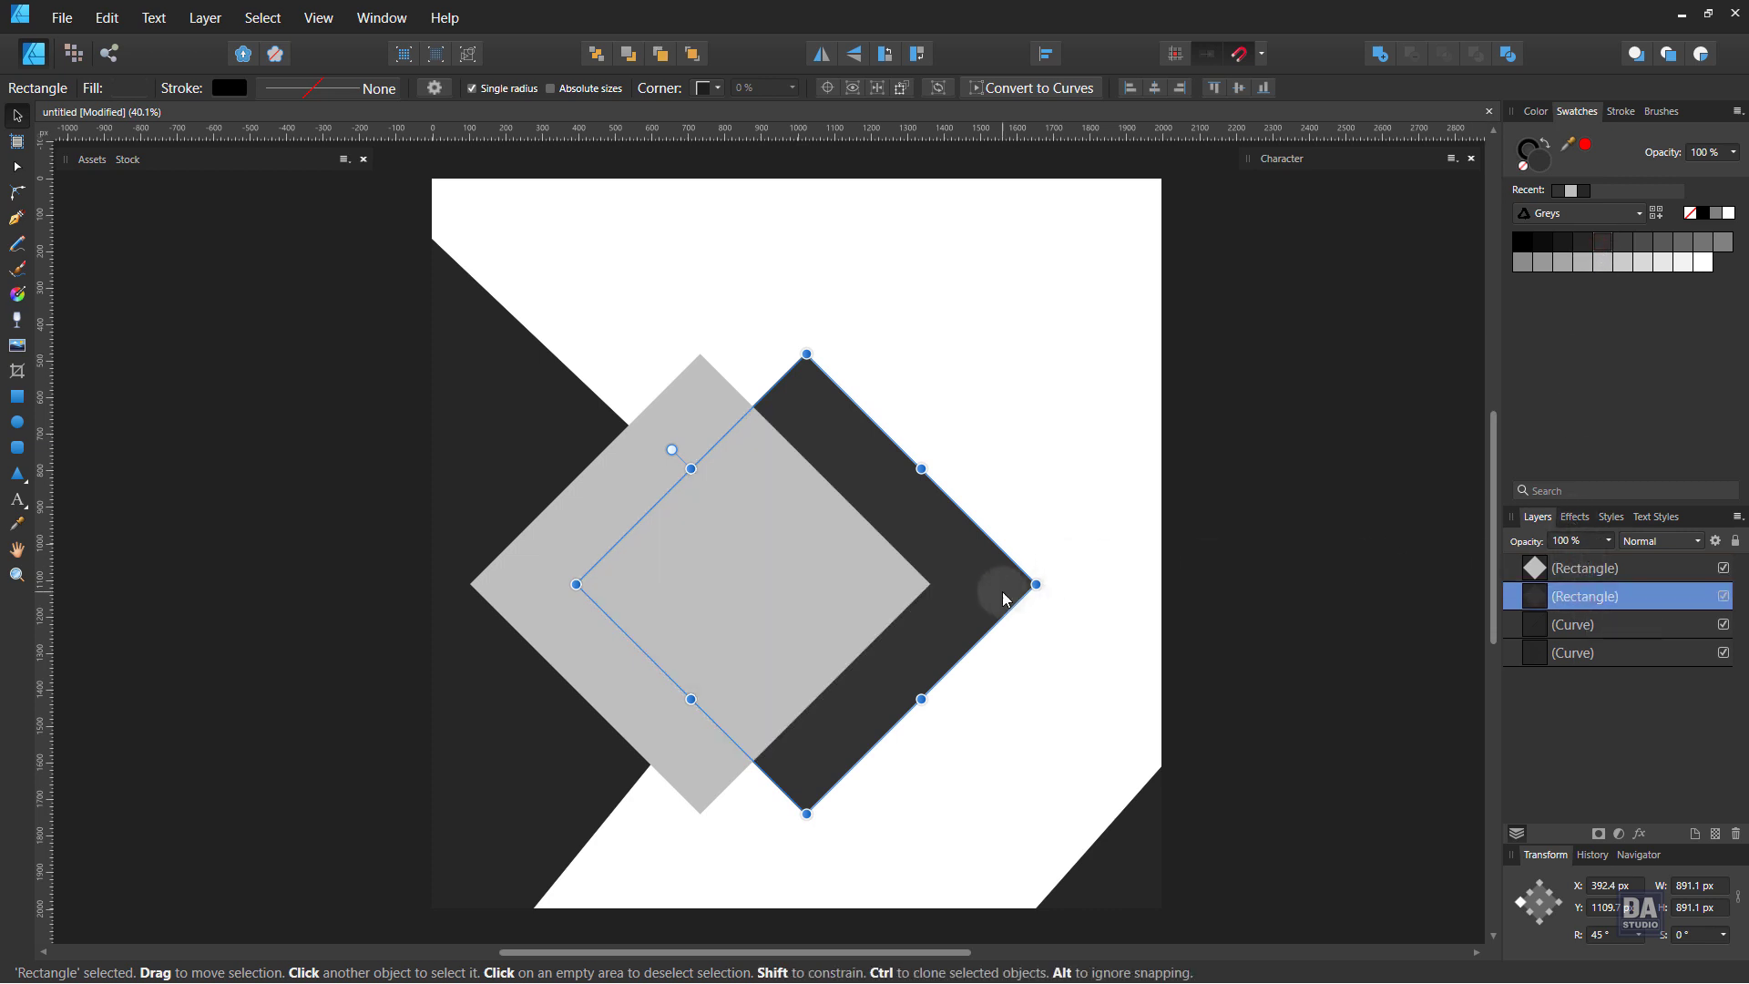
pyautogui.moveTo(1036, 584); pyautogui.dragTo(950, 585)
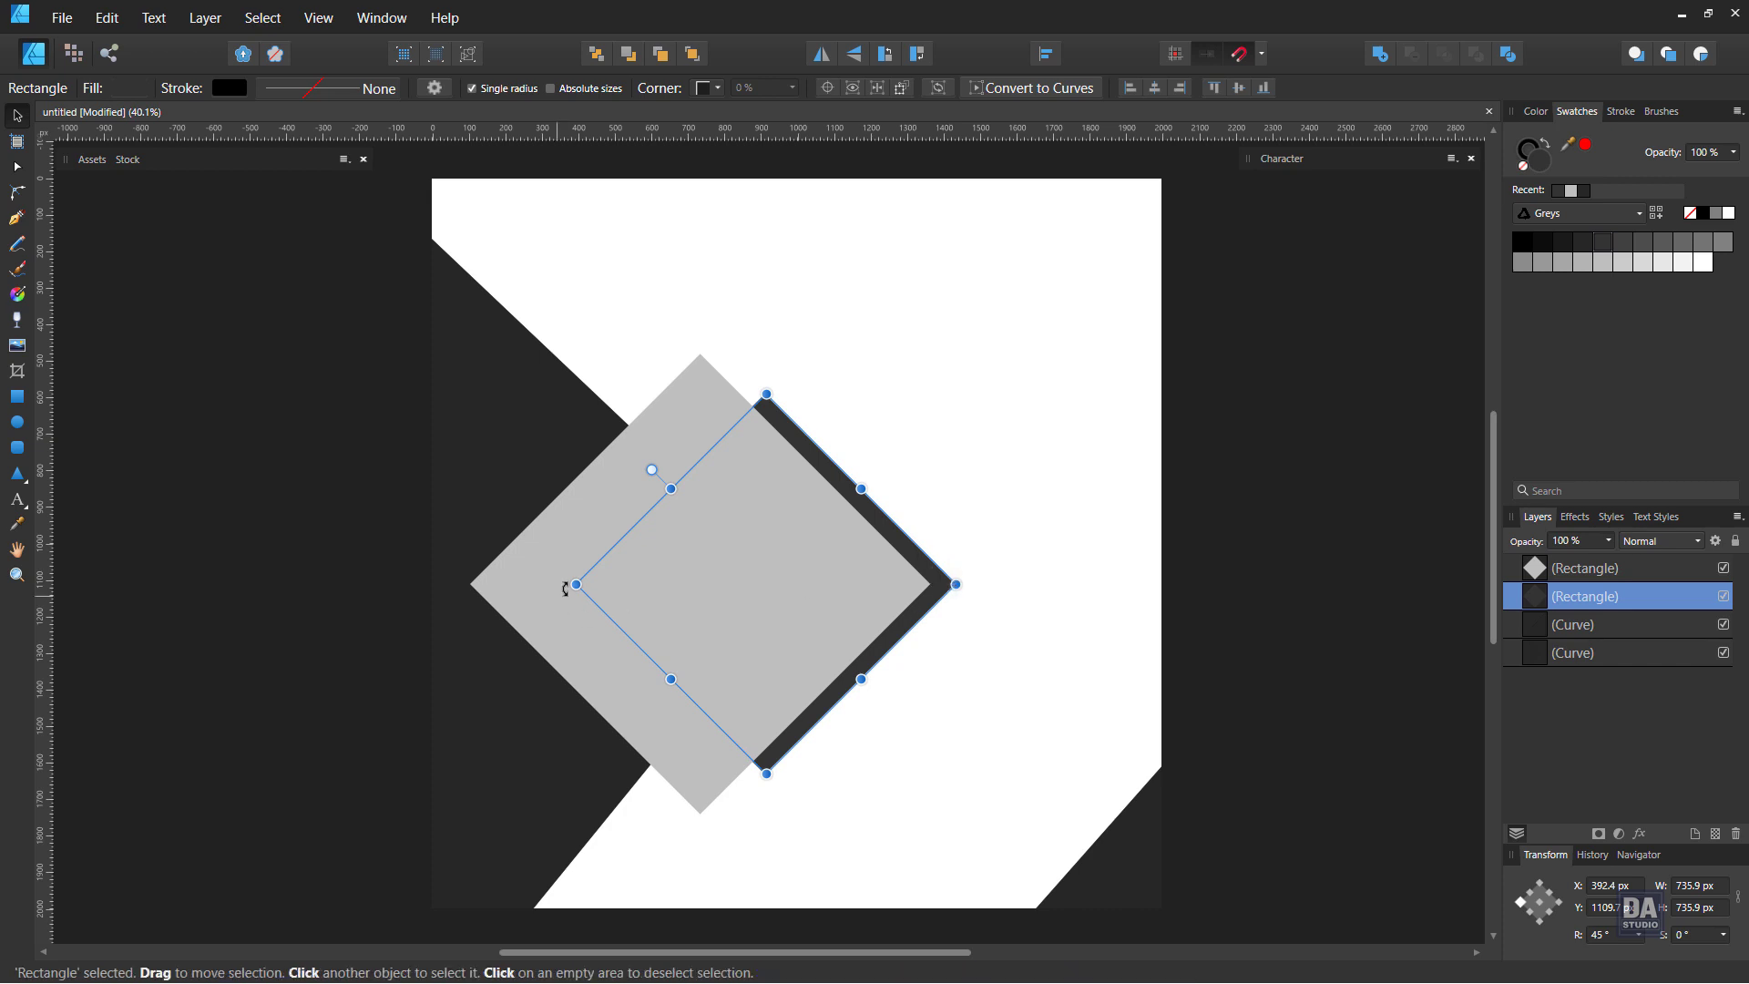
pyautogui.moveTo(576, 584); pyautogui.dragTo(604, 591)
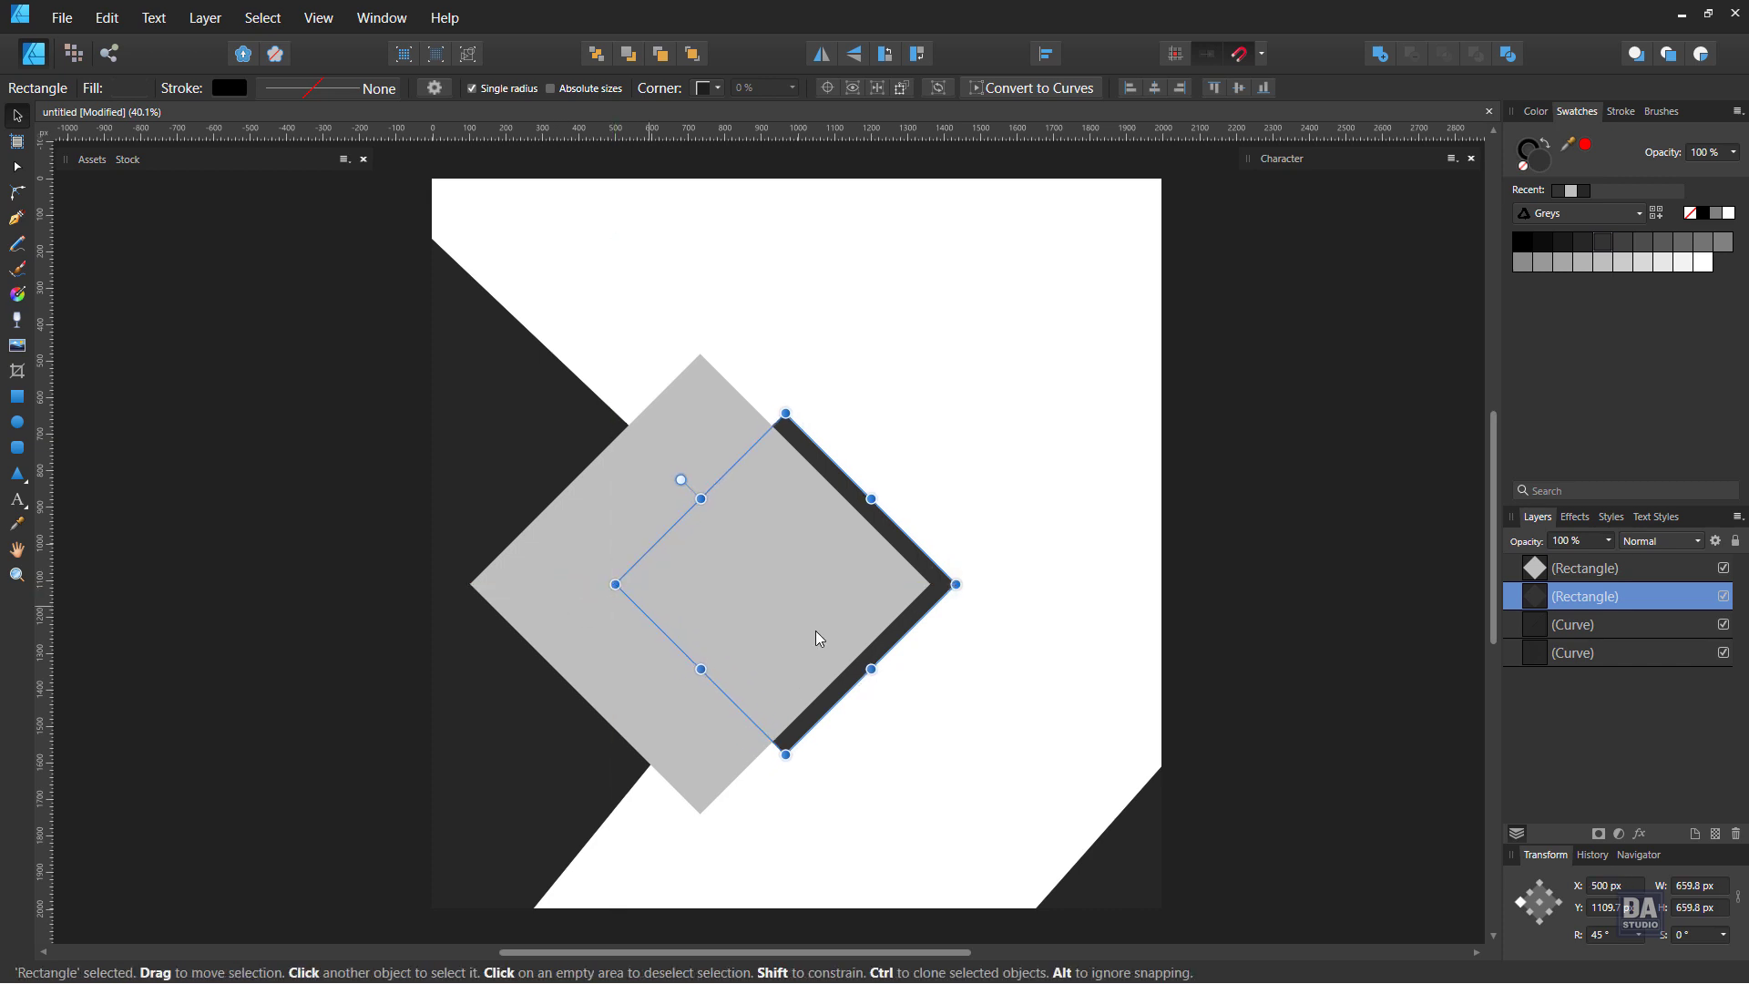
pyautogui.click(927, 647)
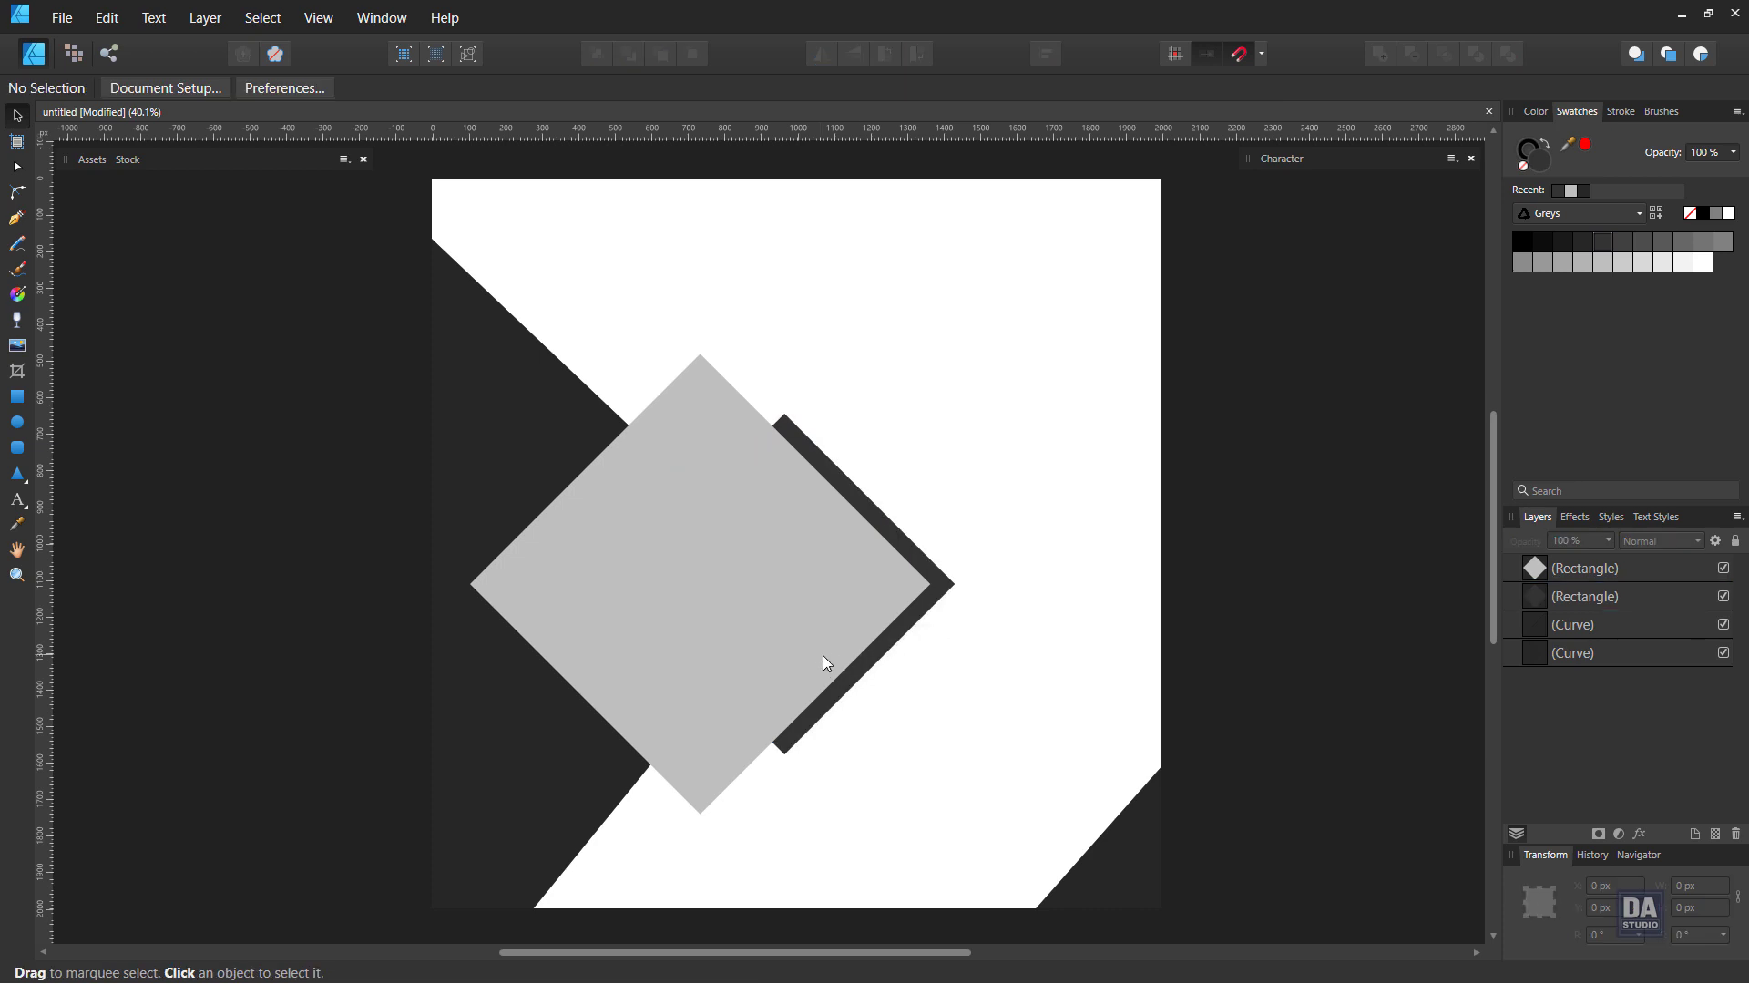
pyautogui.moveTo(784, 625); pyautogui.dragTo(800, 625)
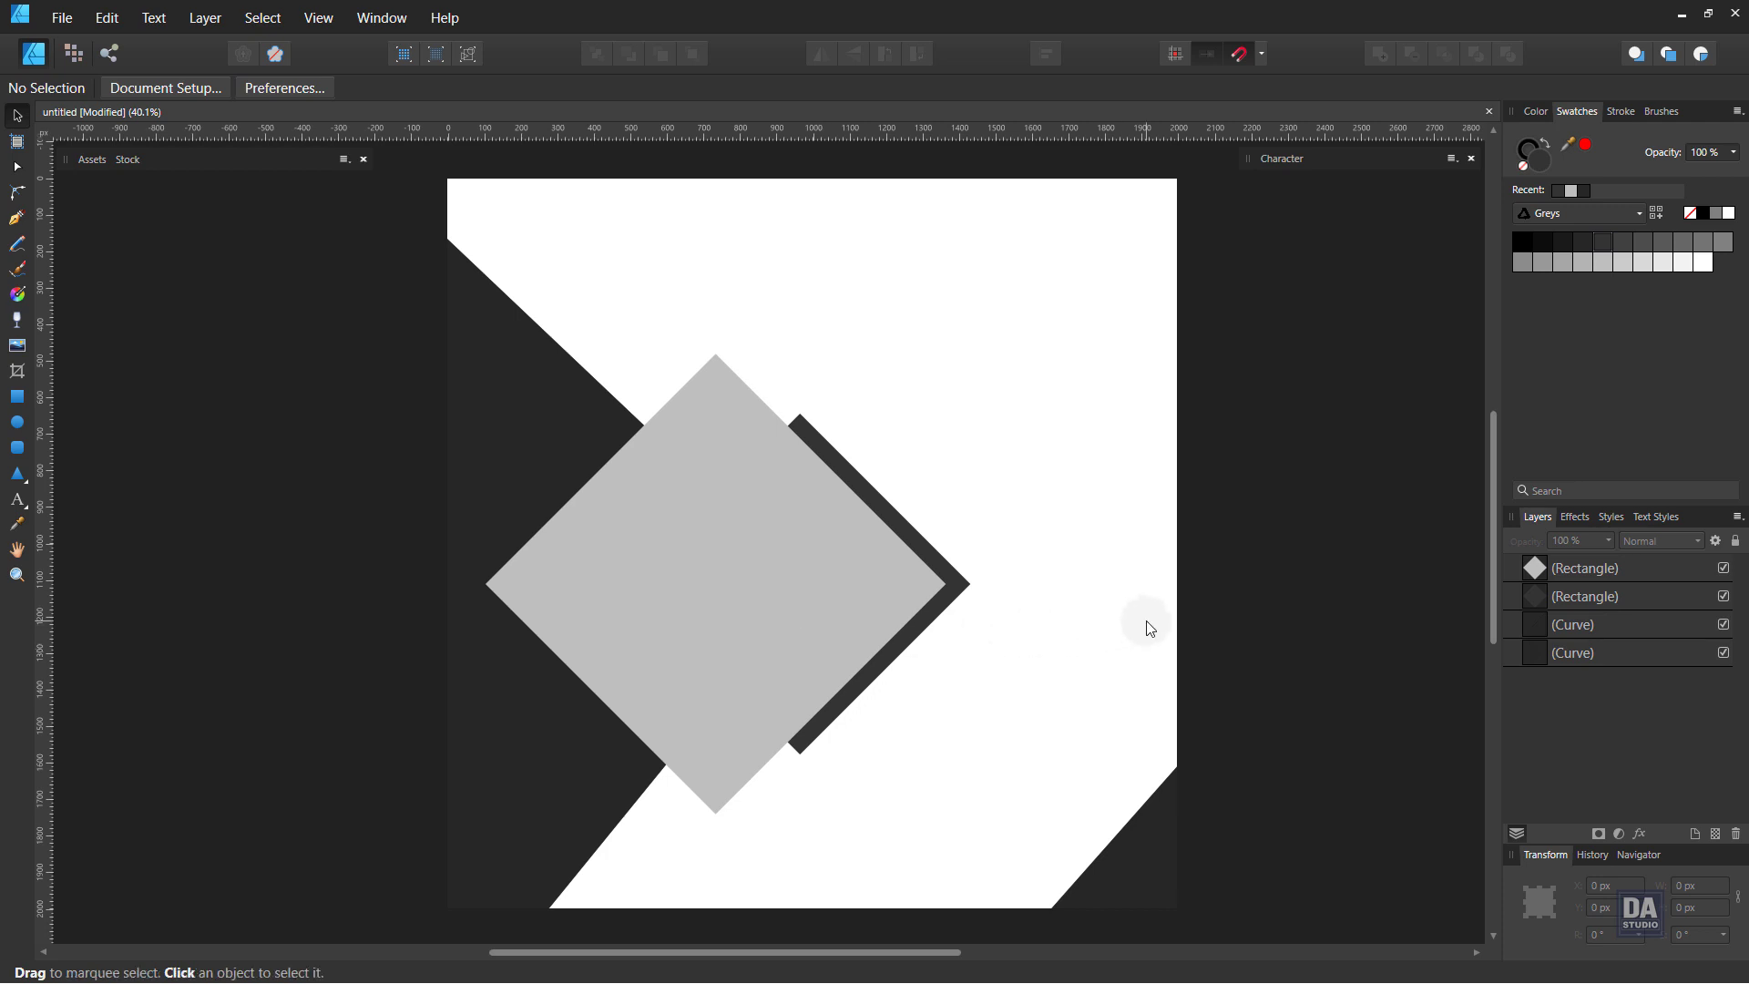
# Give the light grey diamond a white stroke 4 pt wide
pyautogui.click(847, 625)
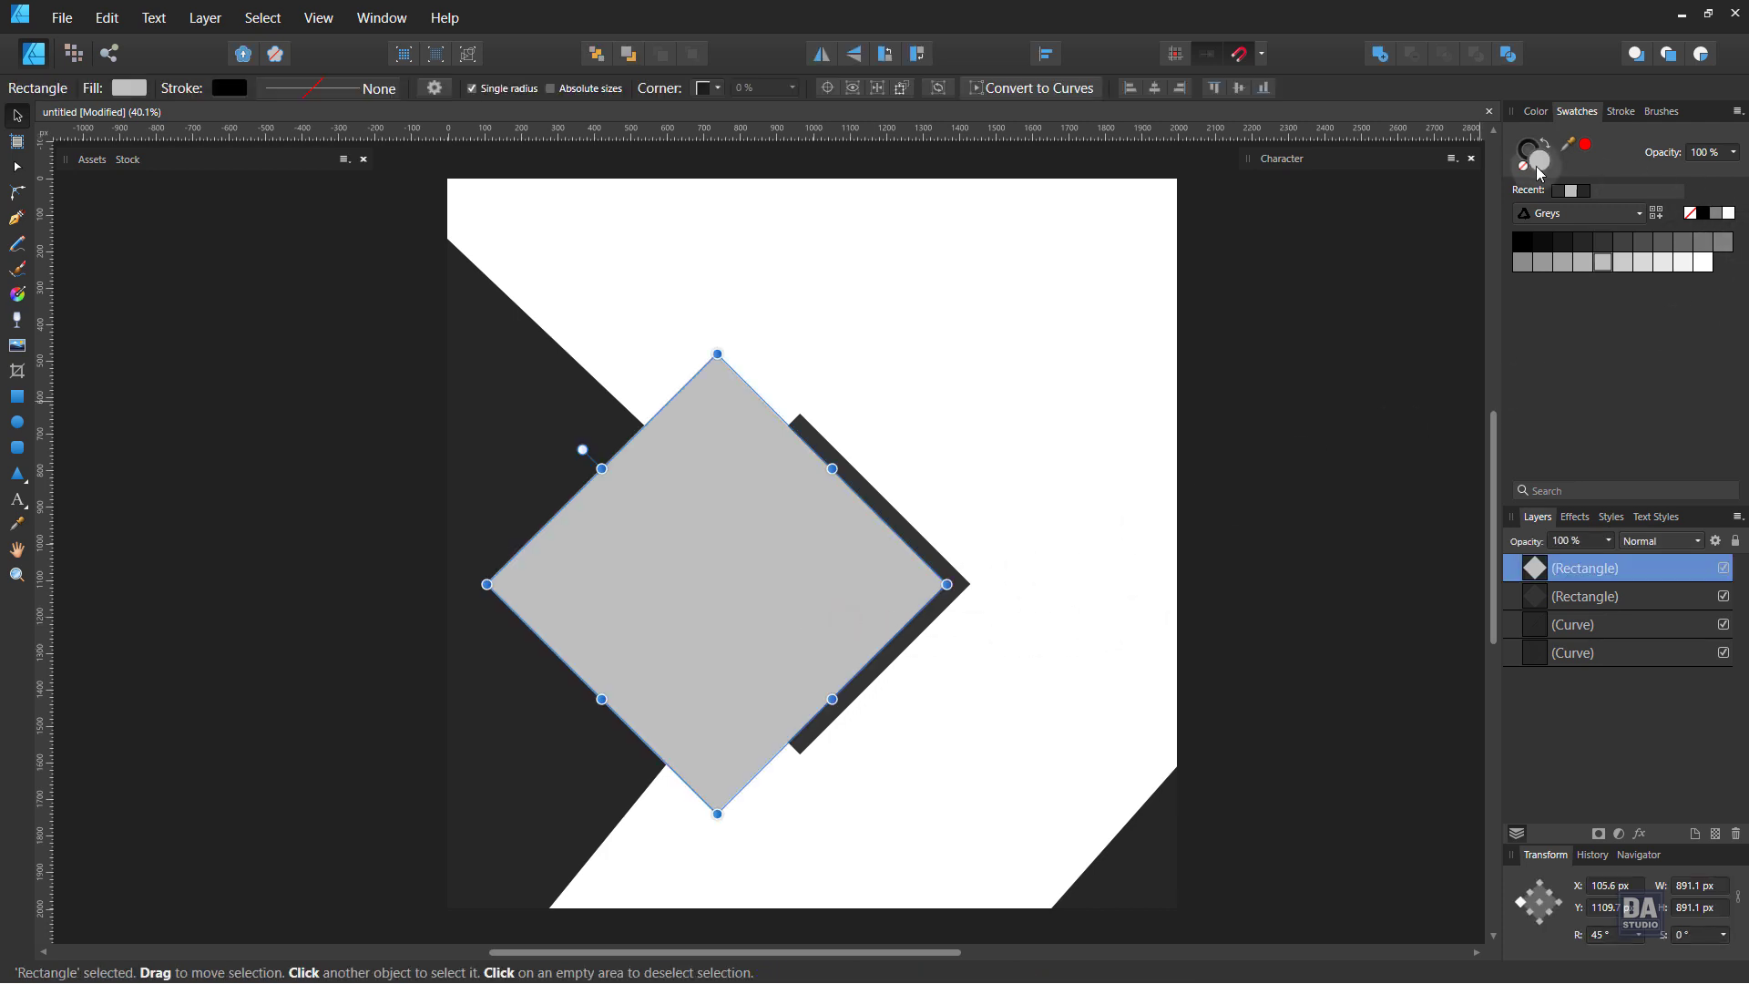
pyautogui.click(1729, 215)
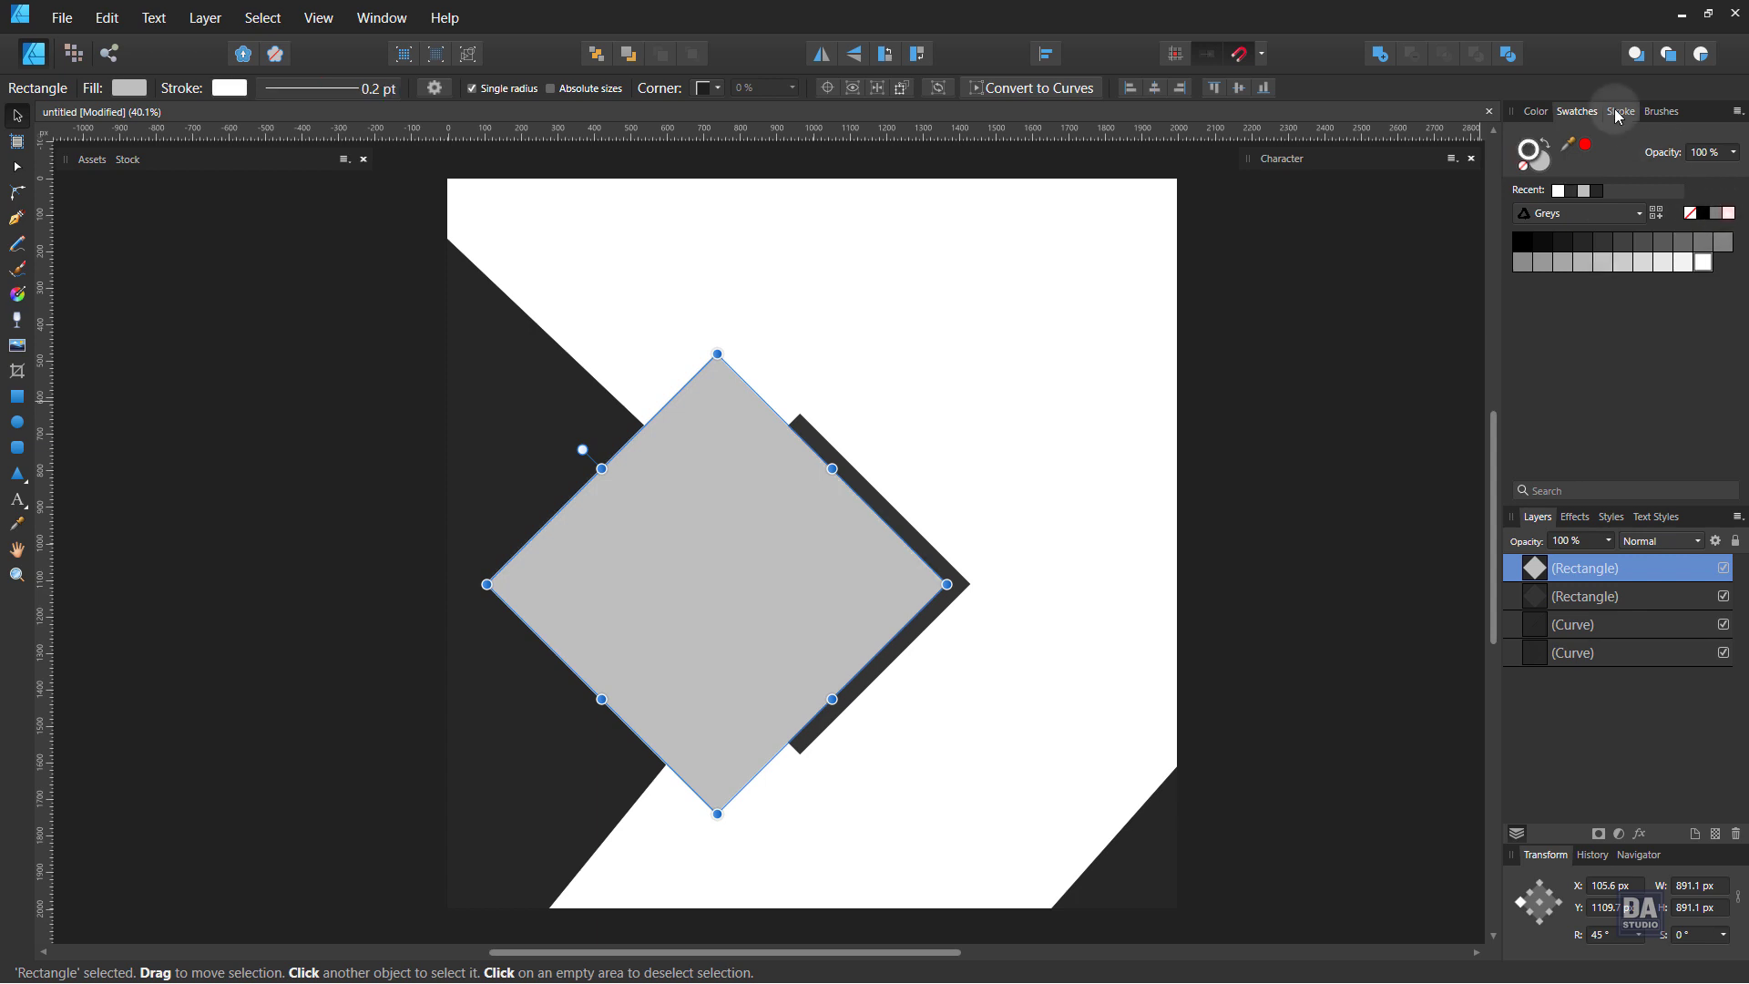
pyautogui.click(1621, 111)
pyautogui.scroll(1, 1697, 171)
pyautogui.scroll(1, 1697, 171)
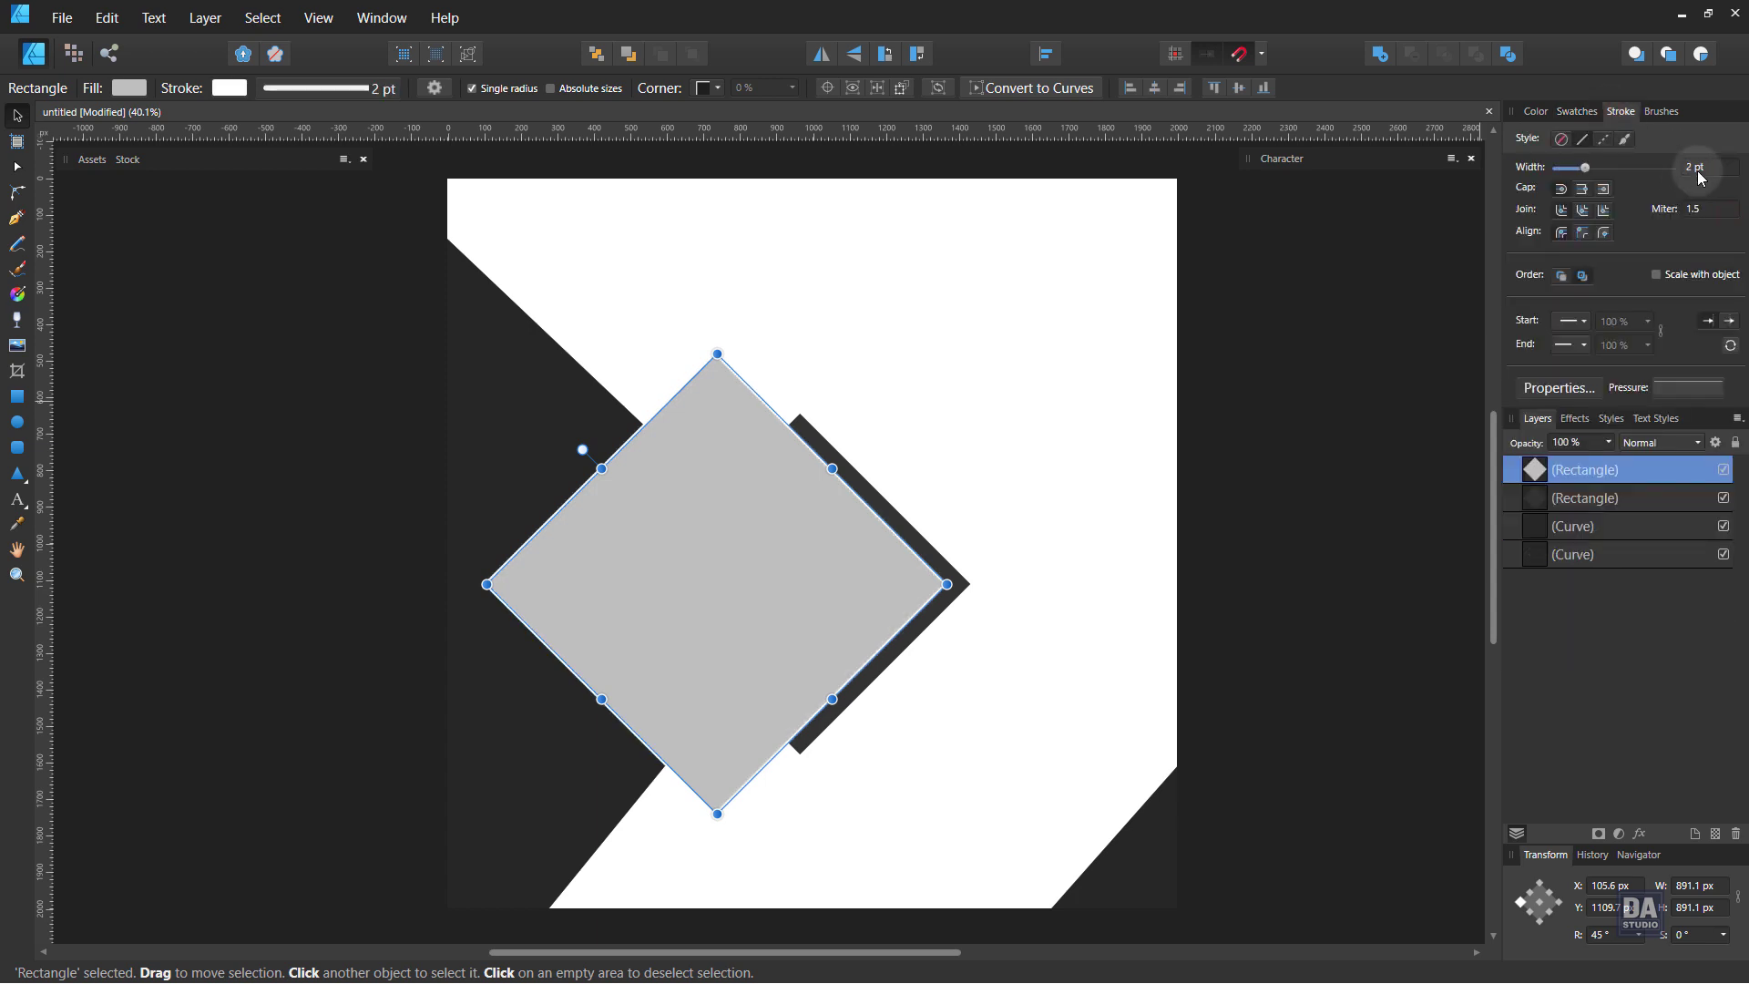
pyautogui.scroll(1, 1697, 171)
pyautogui.scroll(1, 1697, 171)
pyautogui.click(1103, 467)
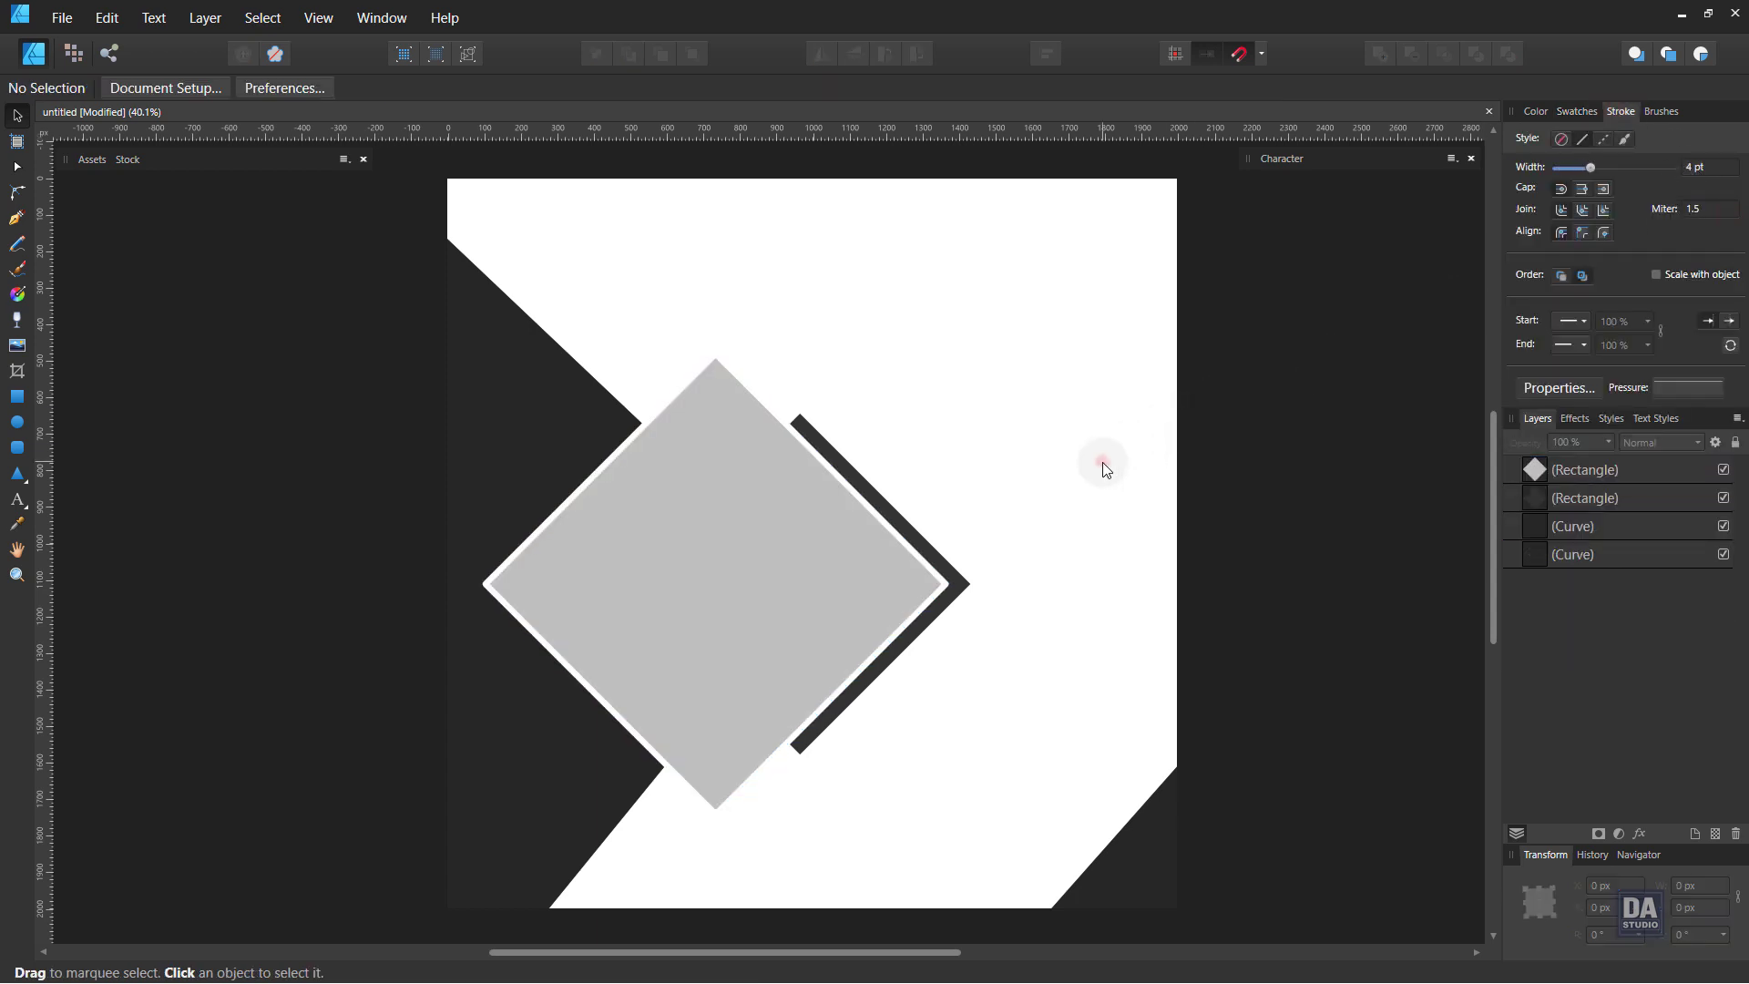
pyautogui.click(807, 550)
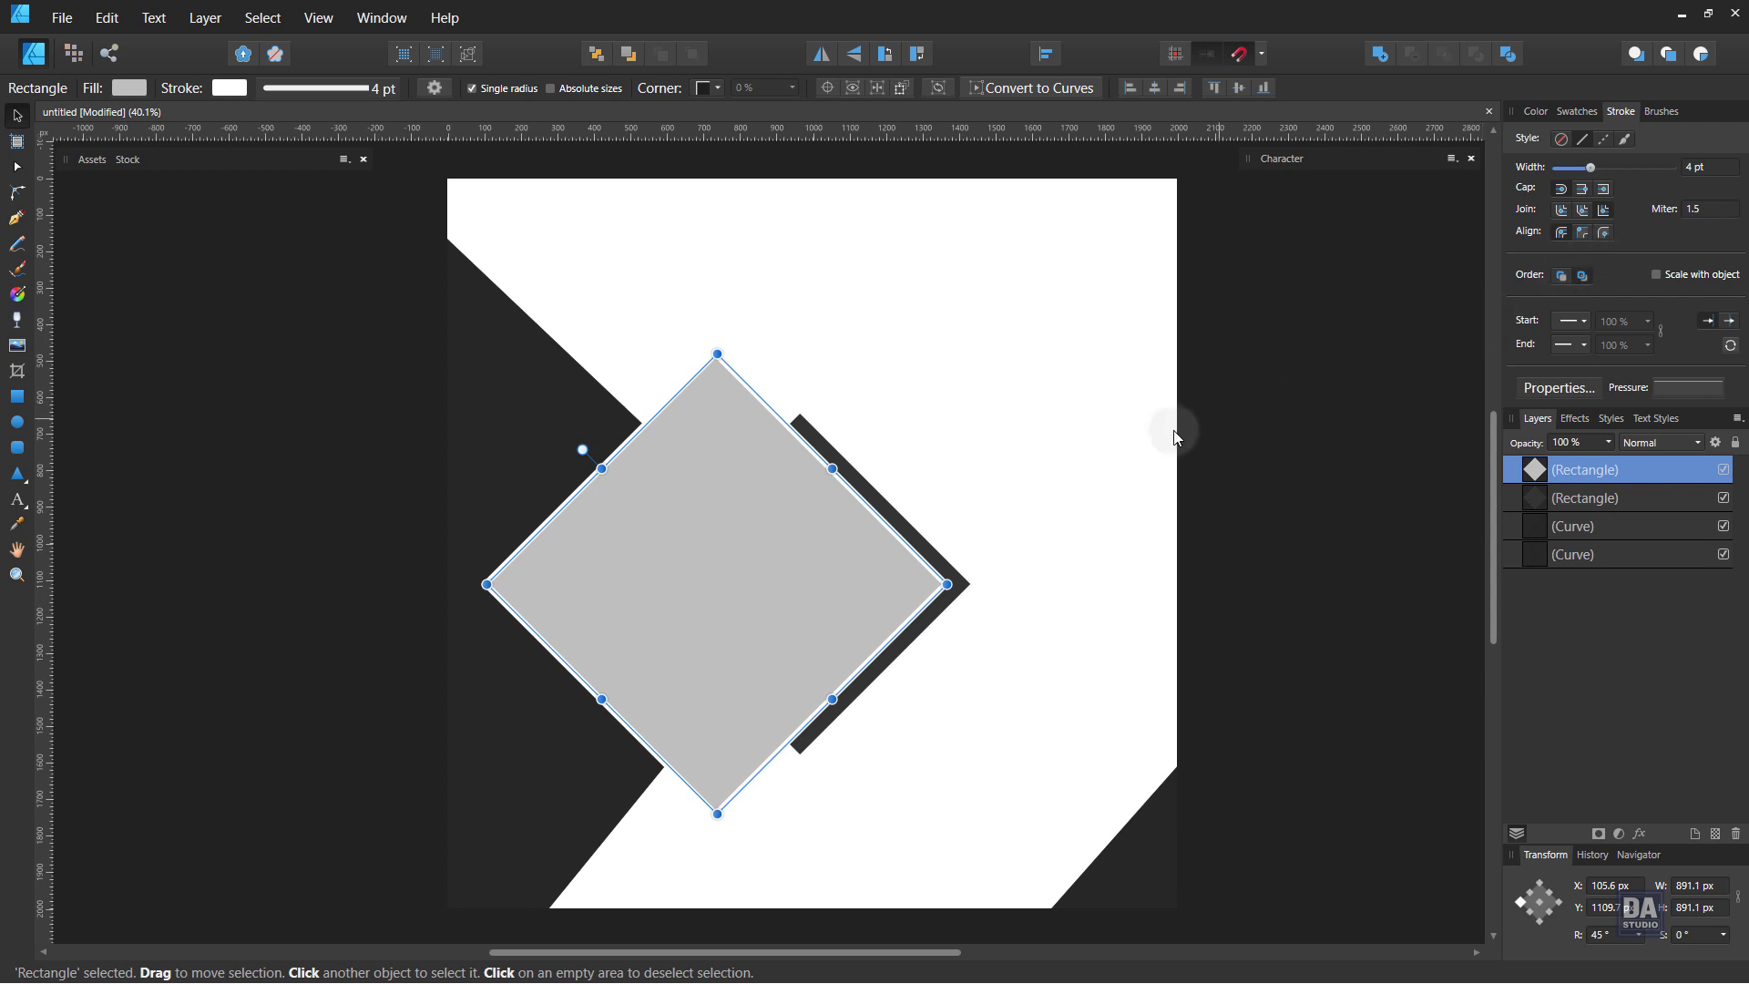
pyautogui.click(1114, 452)
pyautogui.click(963, 592)
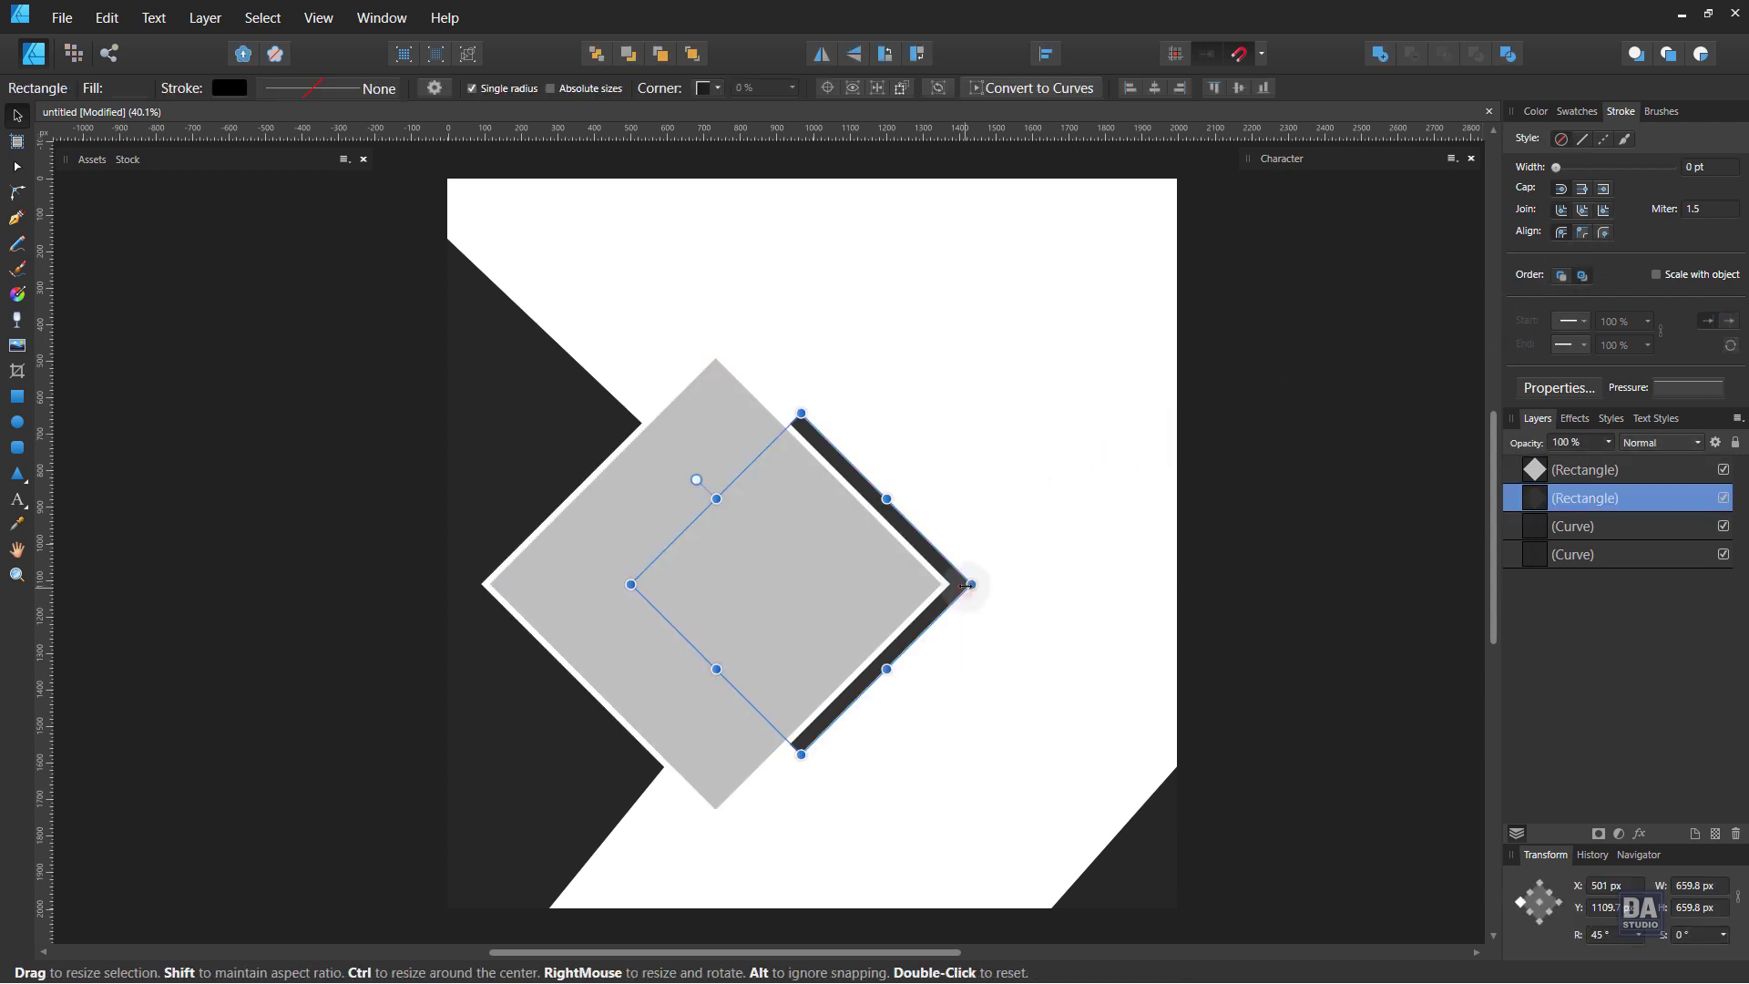
# Widen the dark back diamond to about 679 px
pyautogui.moveTo(967, 584); pyautogui.dragTo(973, 584)
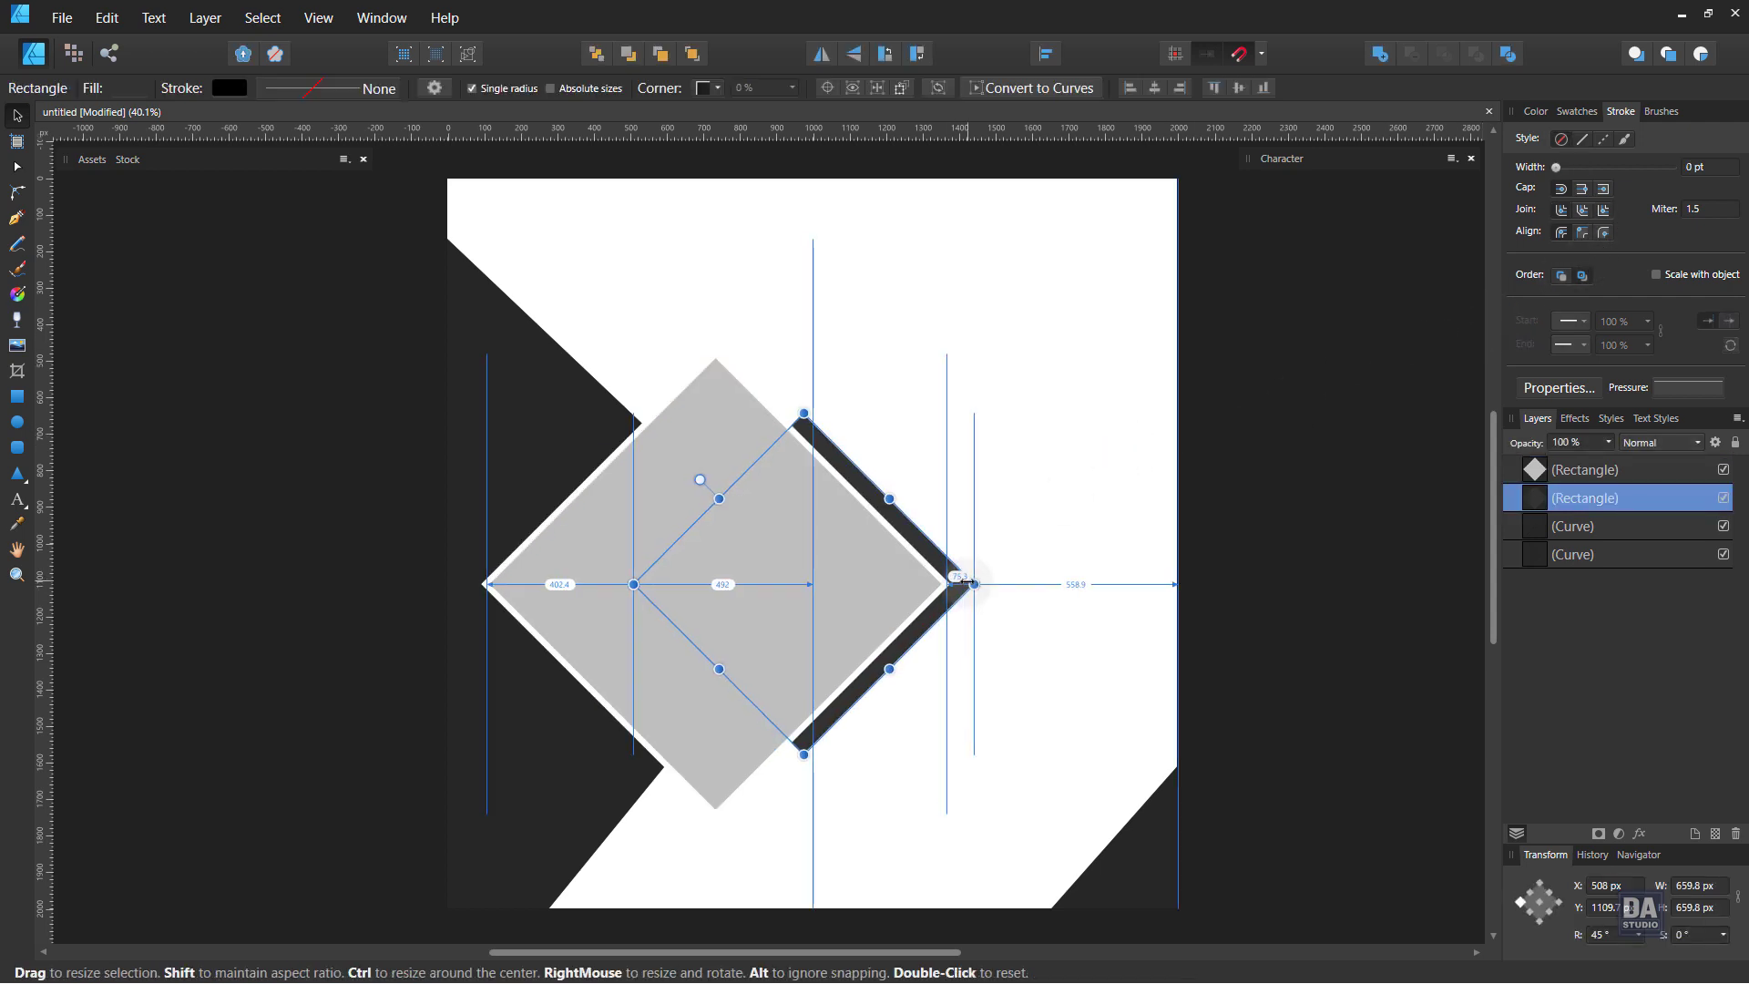
pyautogui.moveTo(965, 580); pyautogui.dragTo(985, 585)
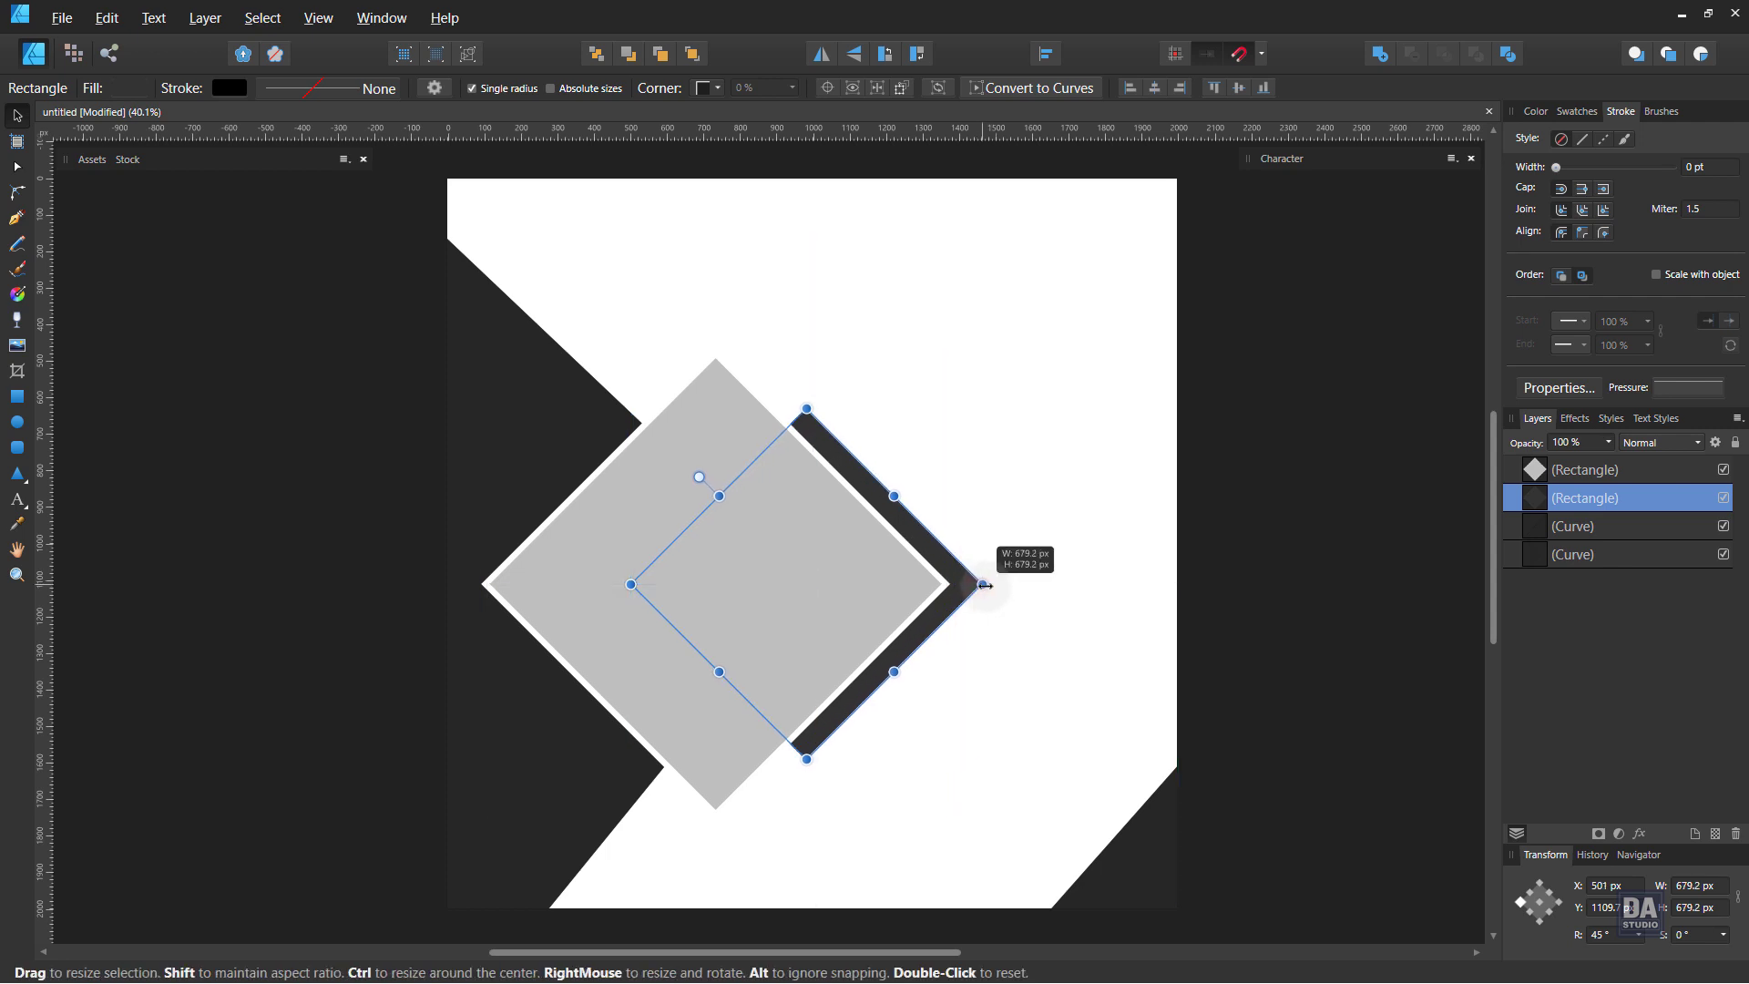
pyautogui.click(1040, 570)
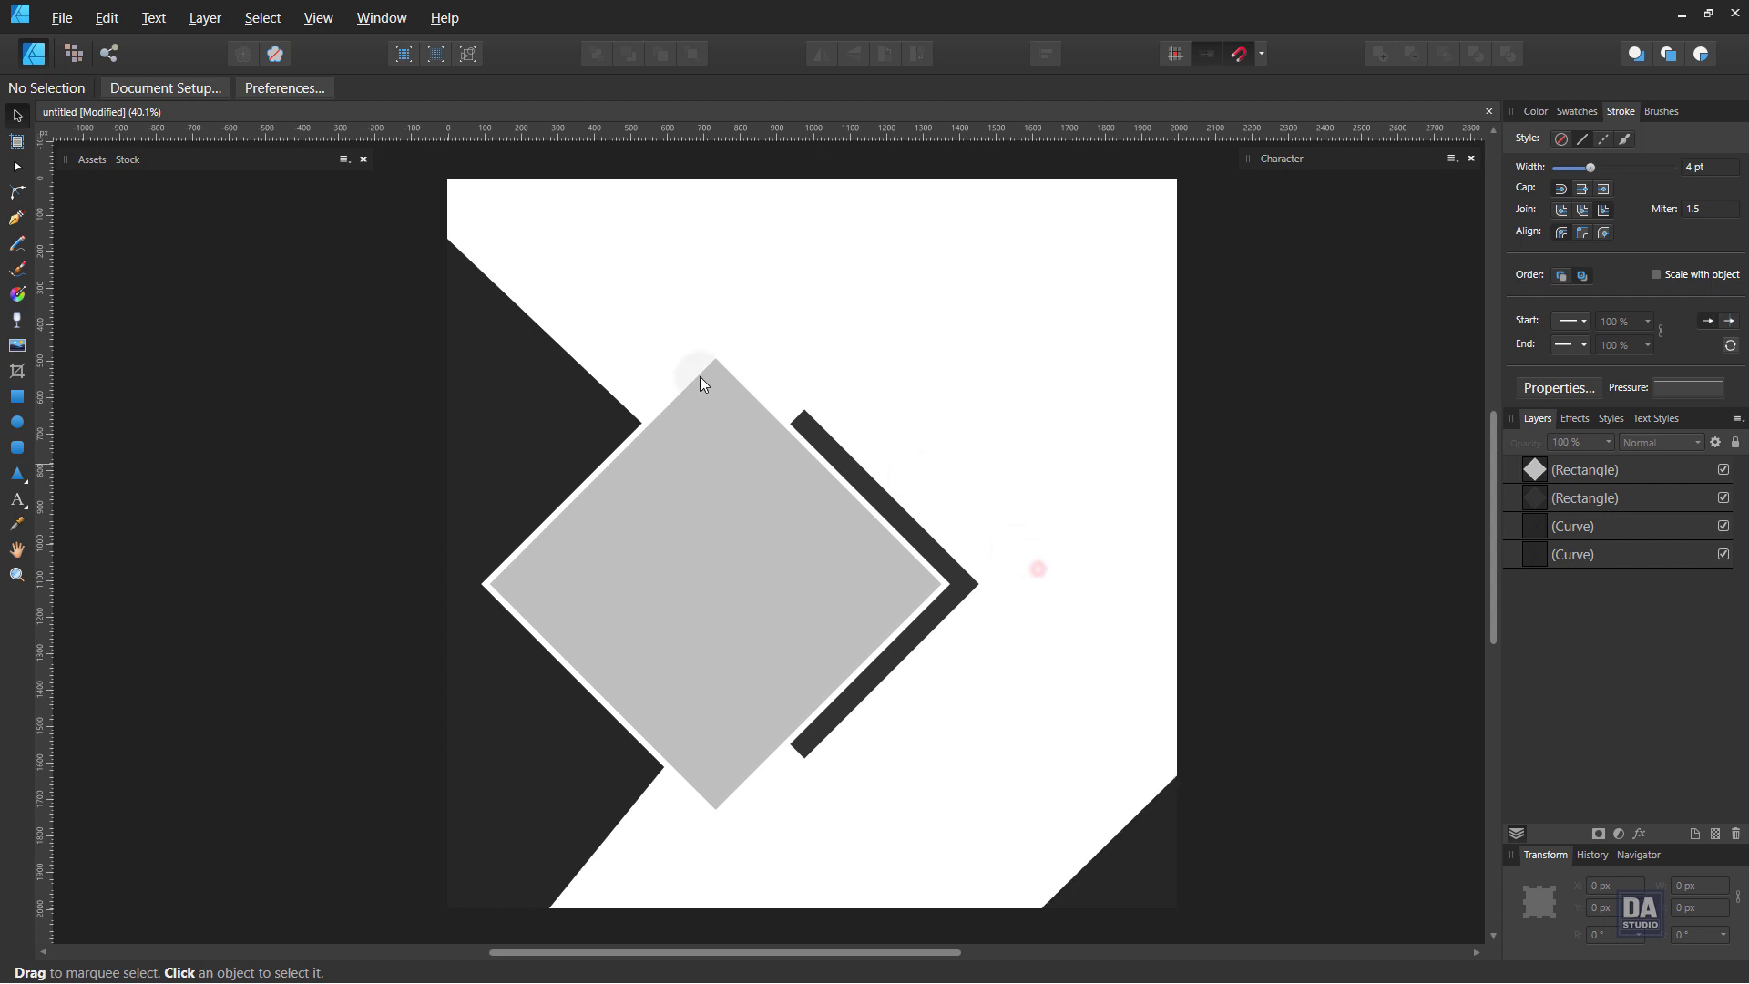
# Place the BROCHURE TEMPLATE text asset, colour it dark grey, and move it to the top-right corner
pyautogui.click(92, 168)
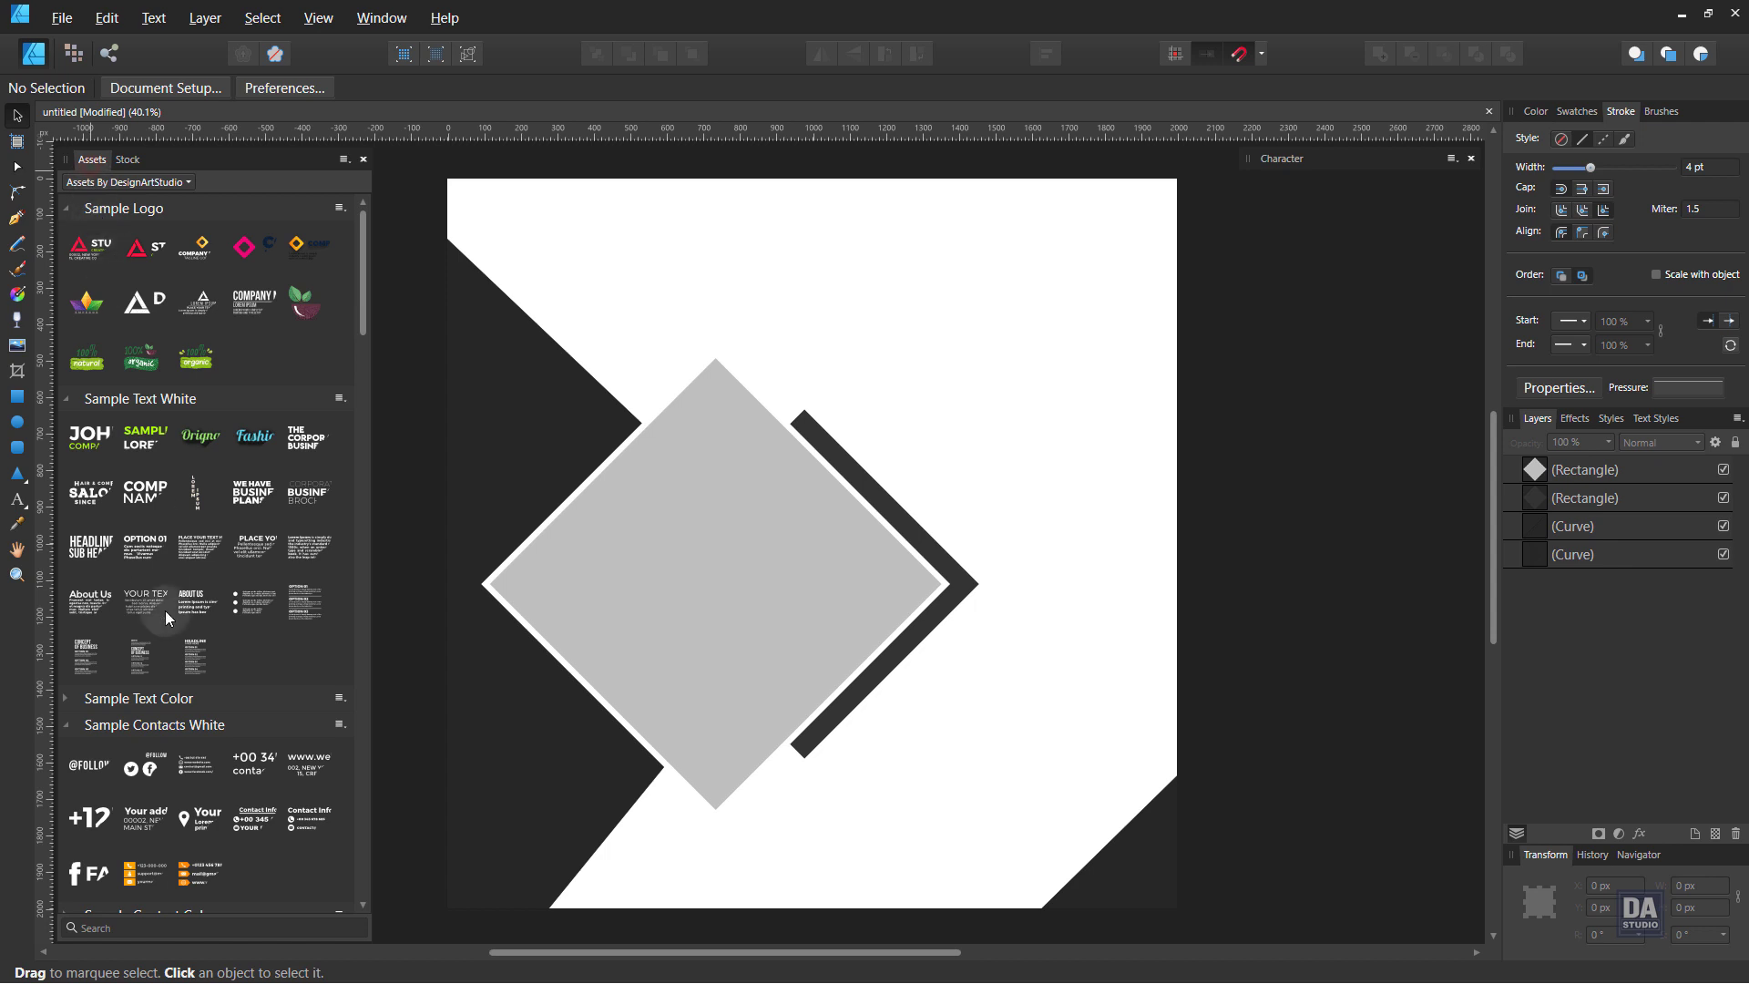
pyautogui.scroll(-2, 168, 614)
pyautogui.scroll(-3, 168, 614)
pyautogui.scroll(-1, 167, 614)
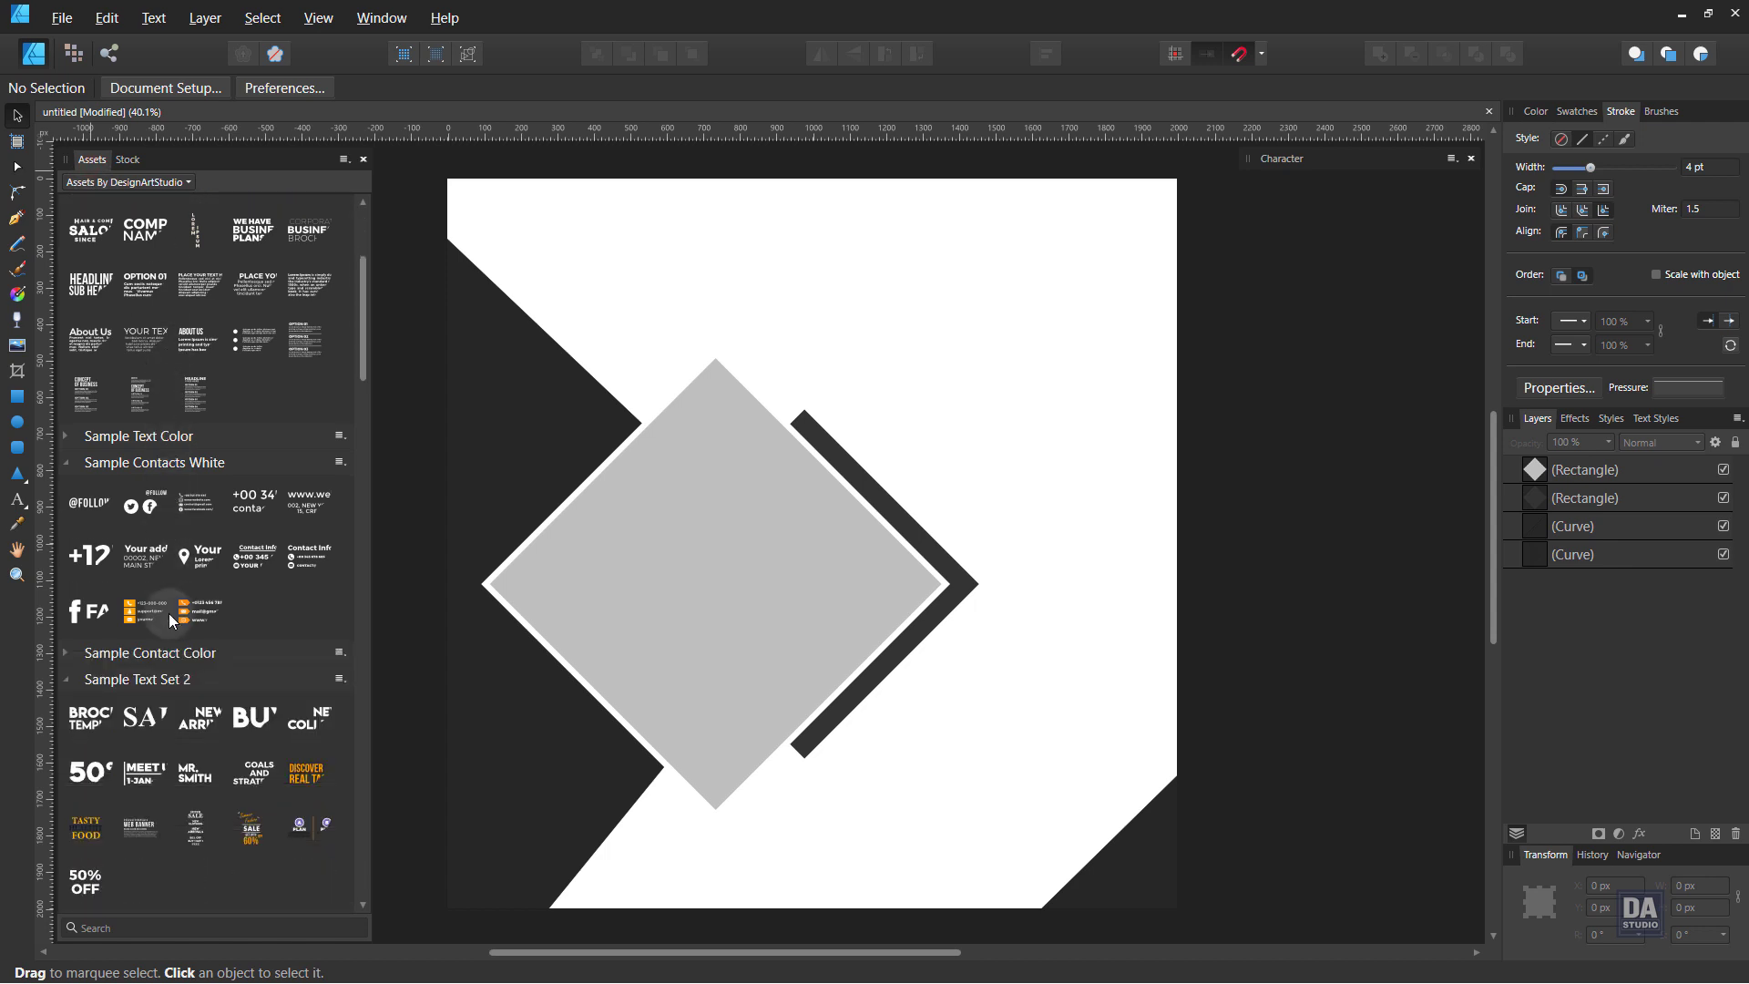
pyautogui.moveTo(96, 723)
pyautogui.mouseDown()
pyautogui.moveTo(583, 718)
pyautogui.moveTo(555, 730)
pyautogui.mouseUp()
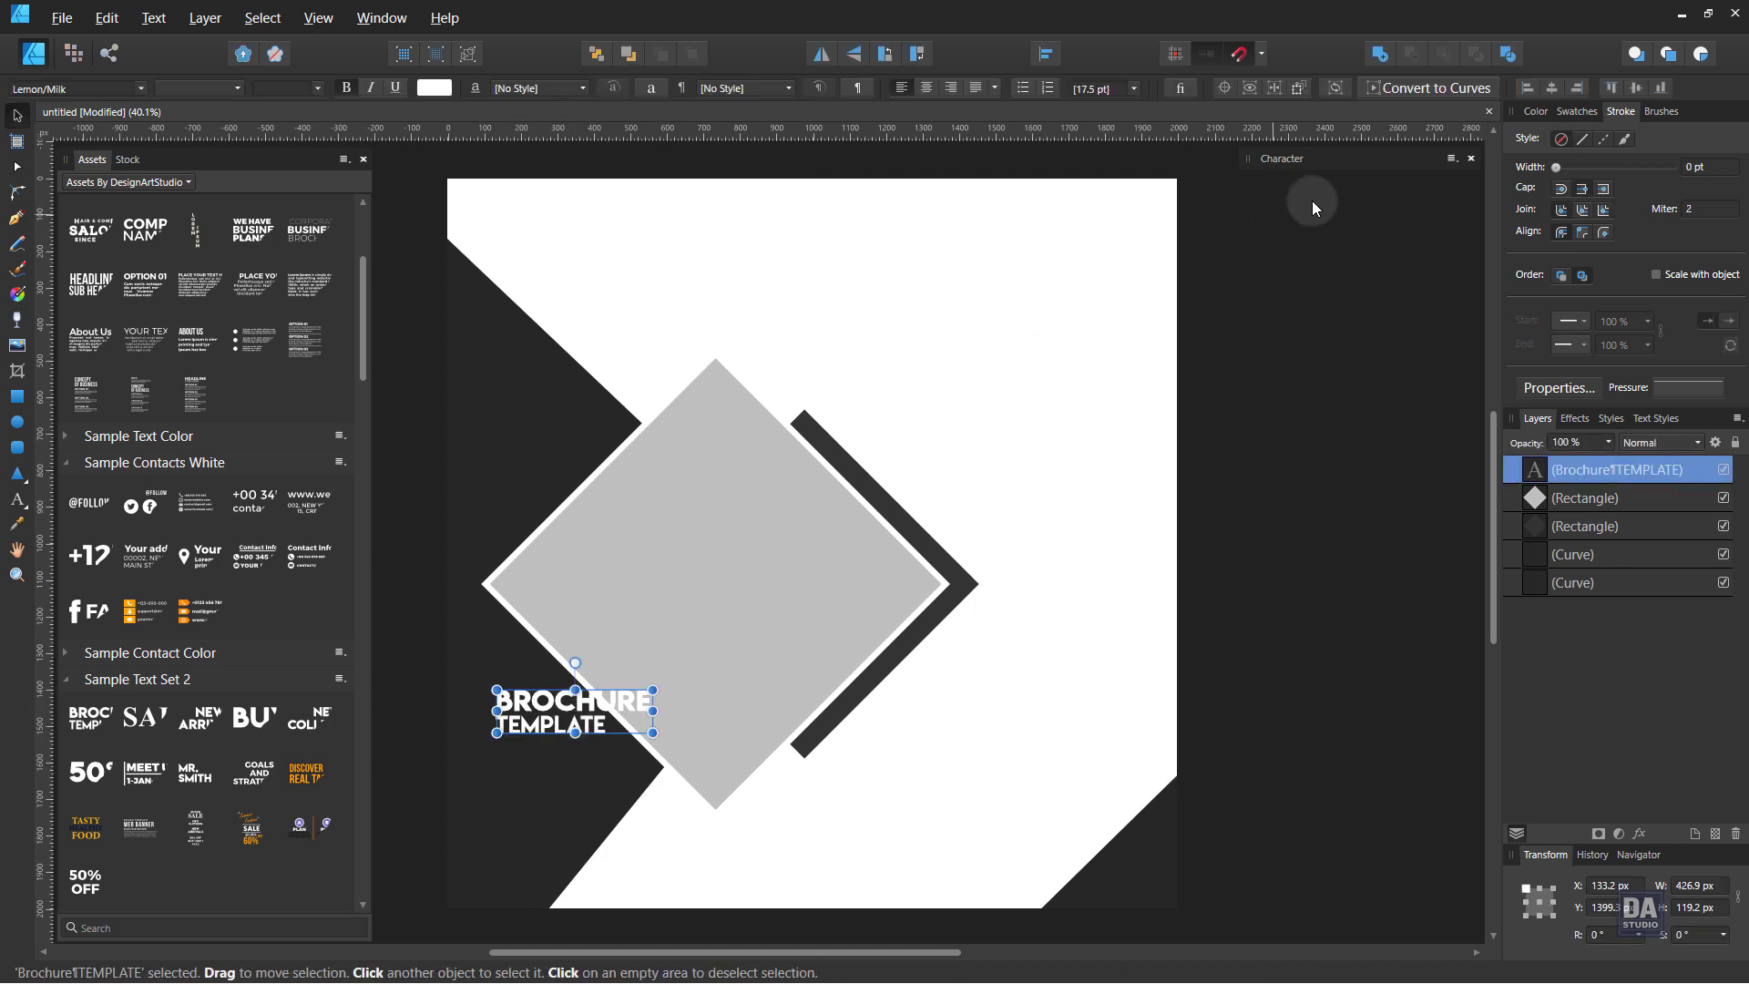
pyautogui.click(1590, 111)
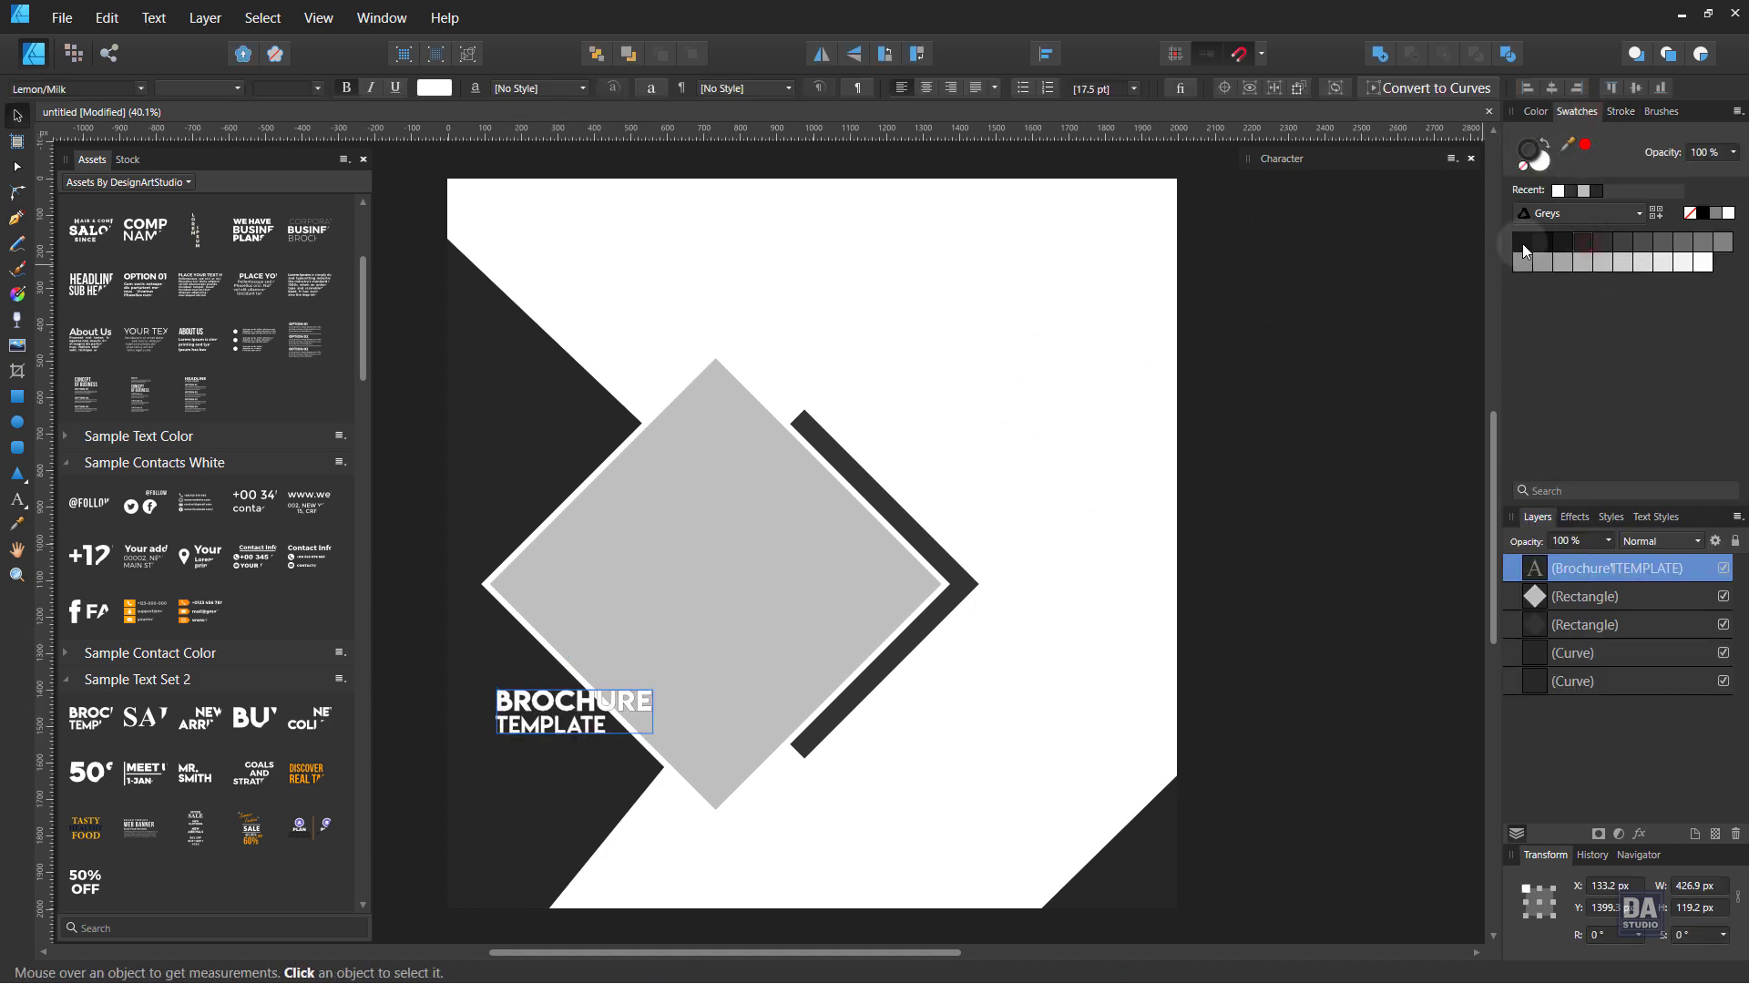
pyautogui.click(1585, 237)
pyautogui.moveTo(544, 725)
pyautogui.mouseDown()
pyautogui.moveTo(1068, 275)
pyautogui.moveTo(1050, 235)
pyautogui.moveTo(968, 272)
pyautogui.mouseUp()
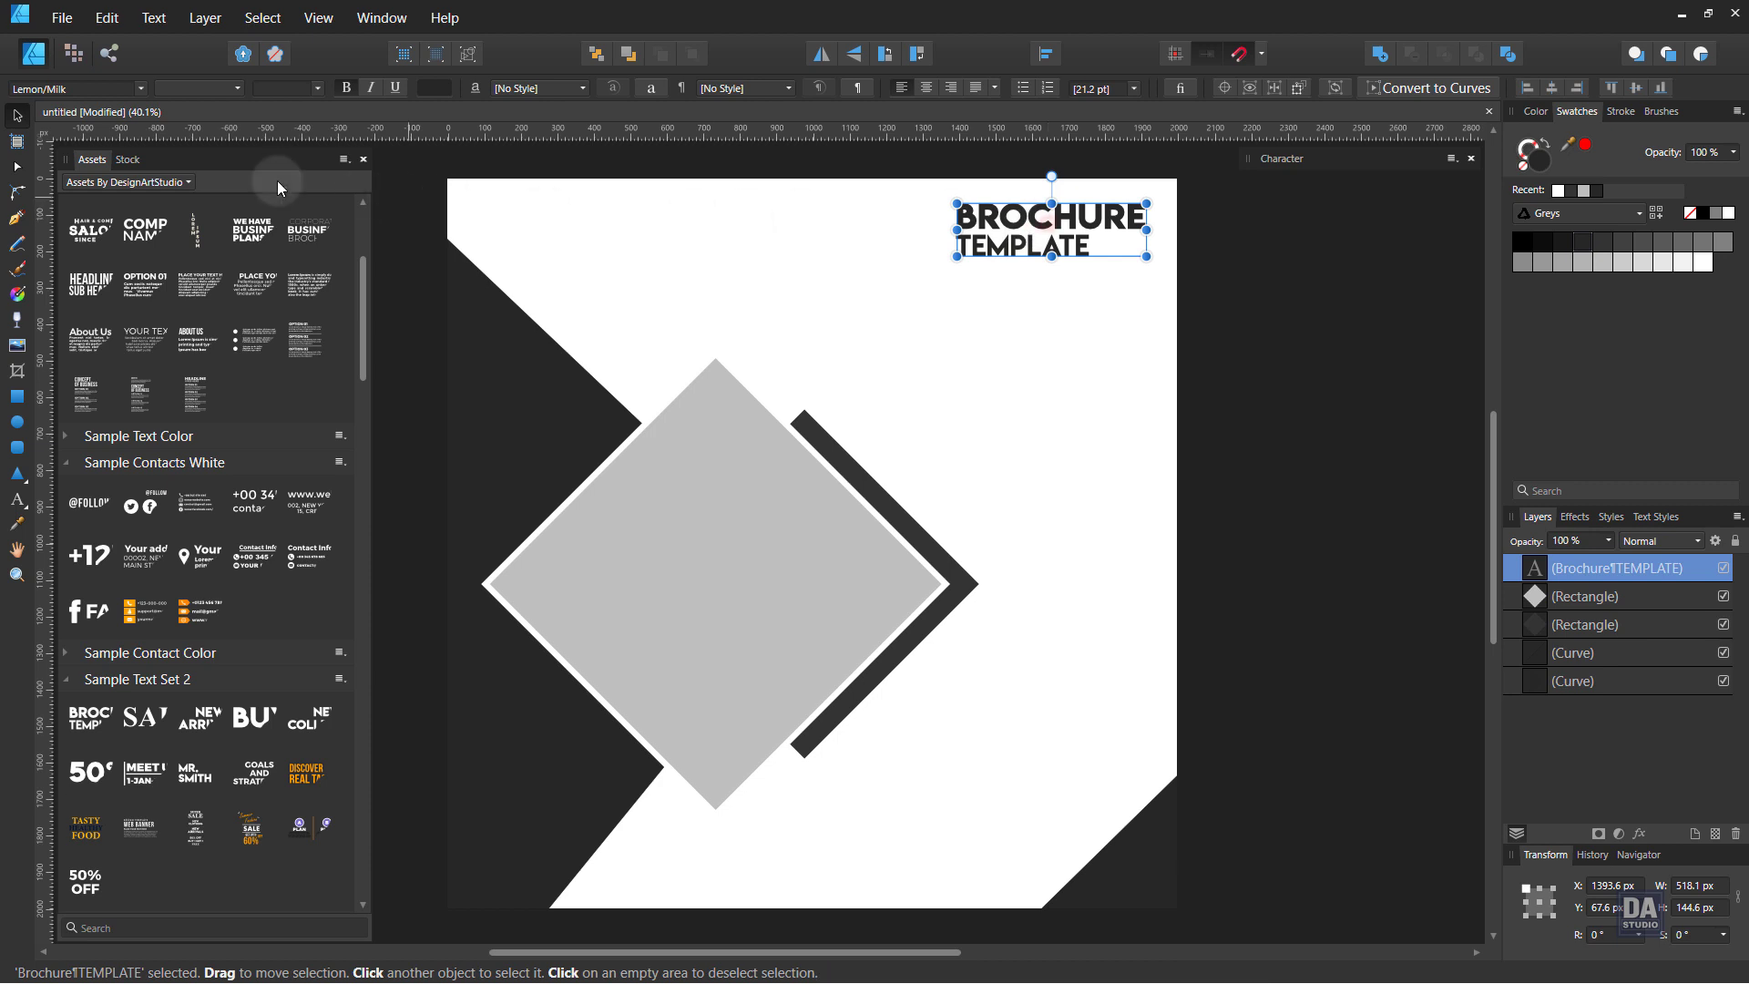
# Set the heading font to Aharoni and enlarge its text box
pyautogui.click(67, 88)
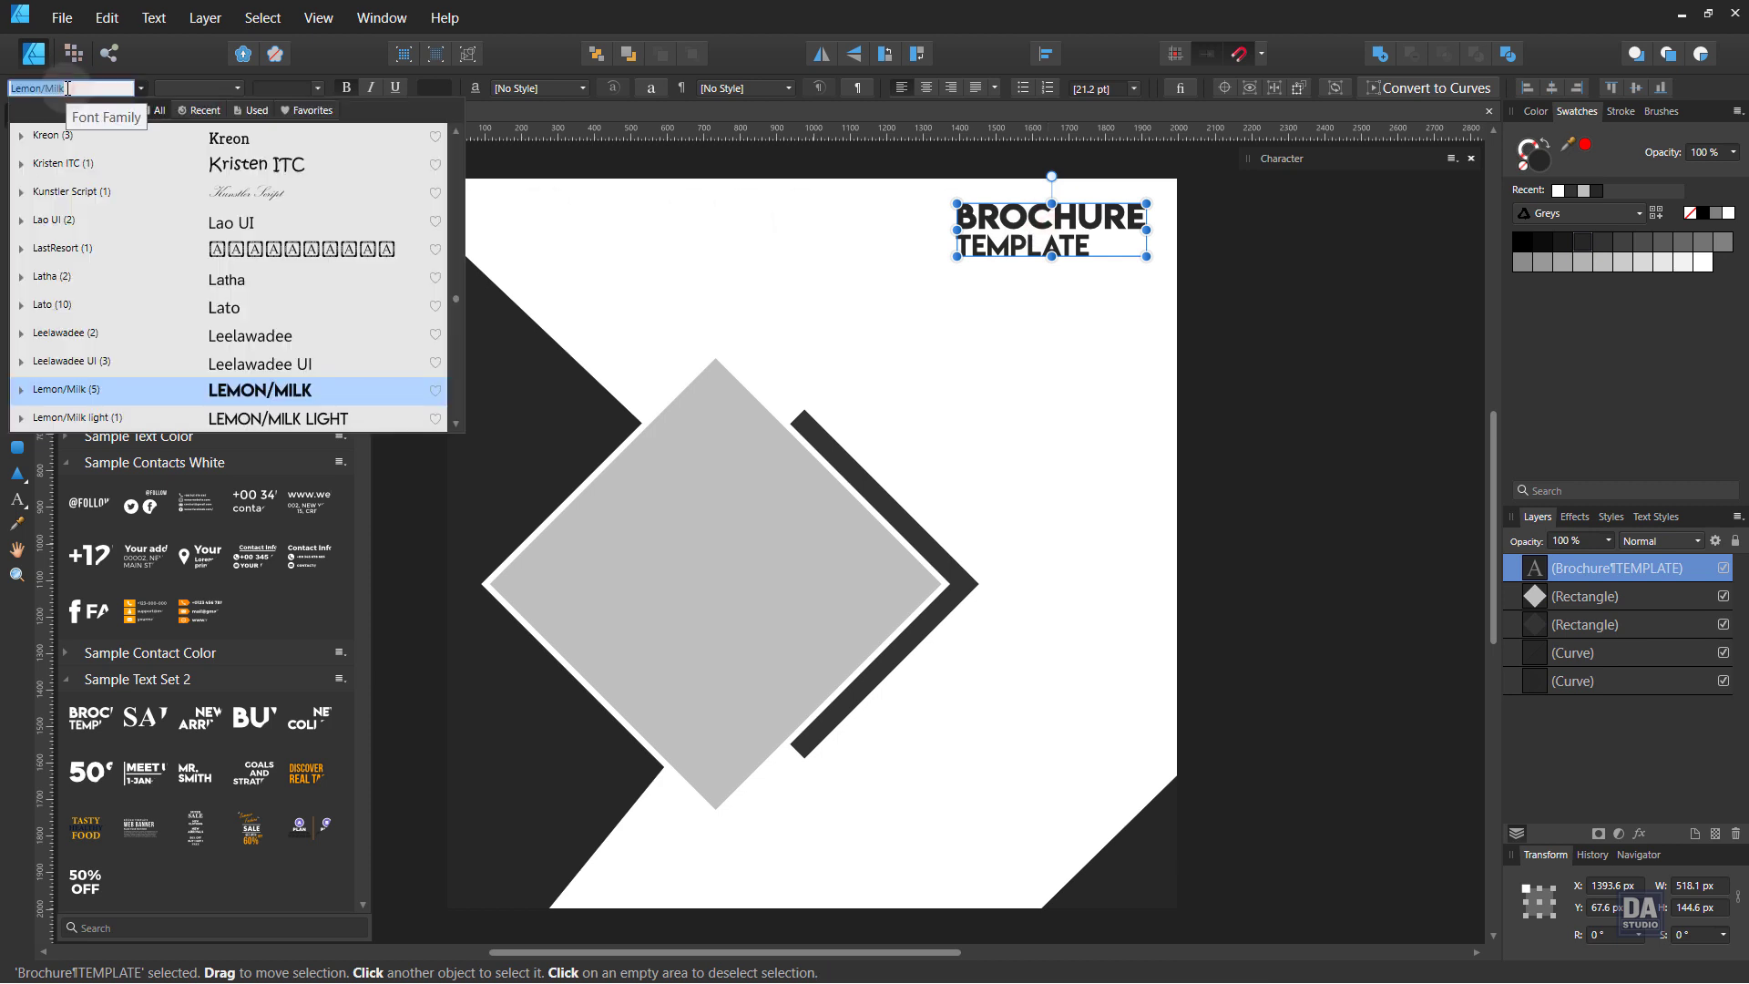
pyautogui.write('ahar')
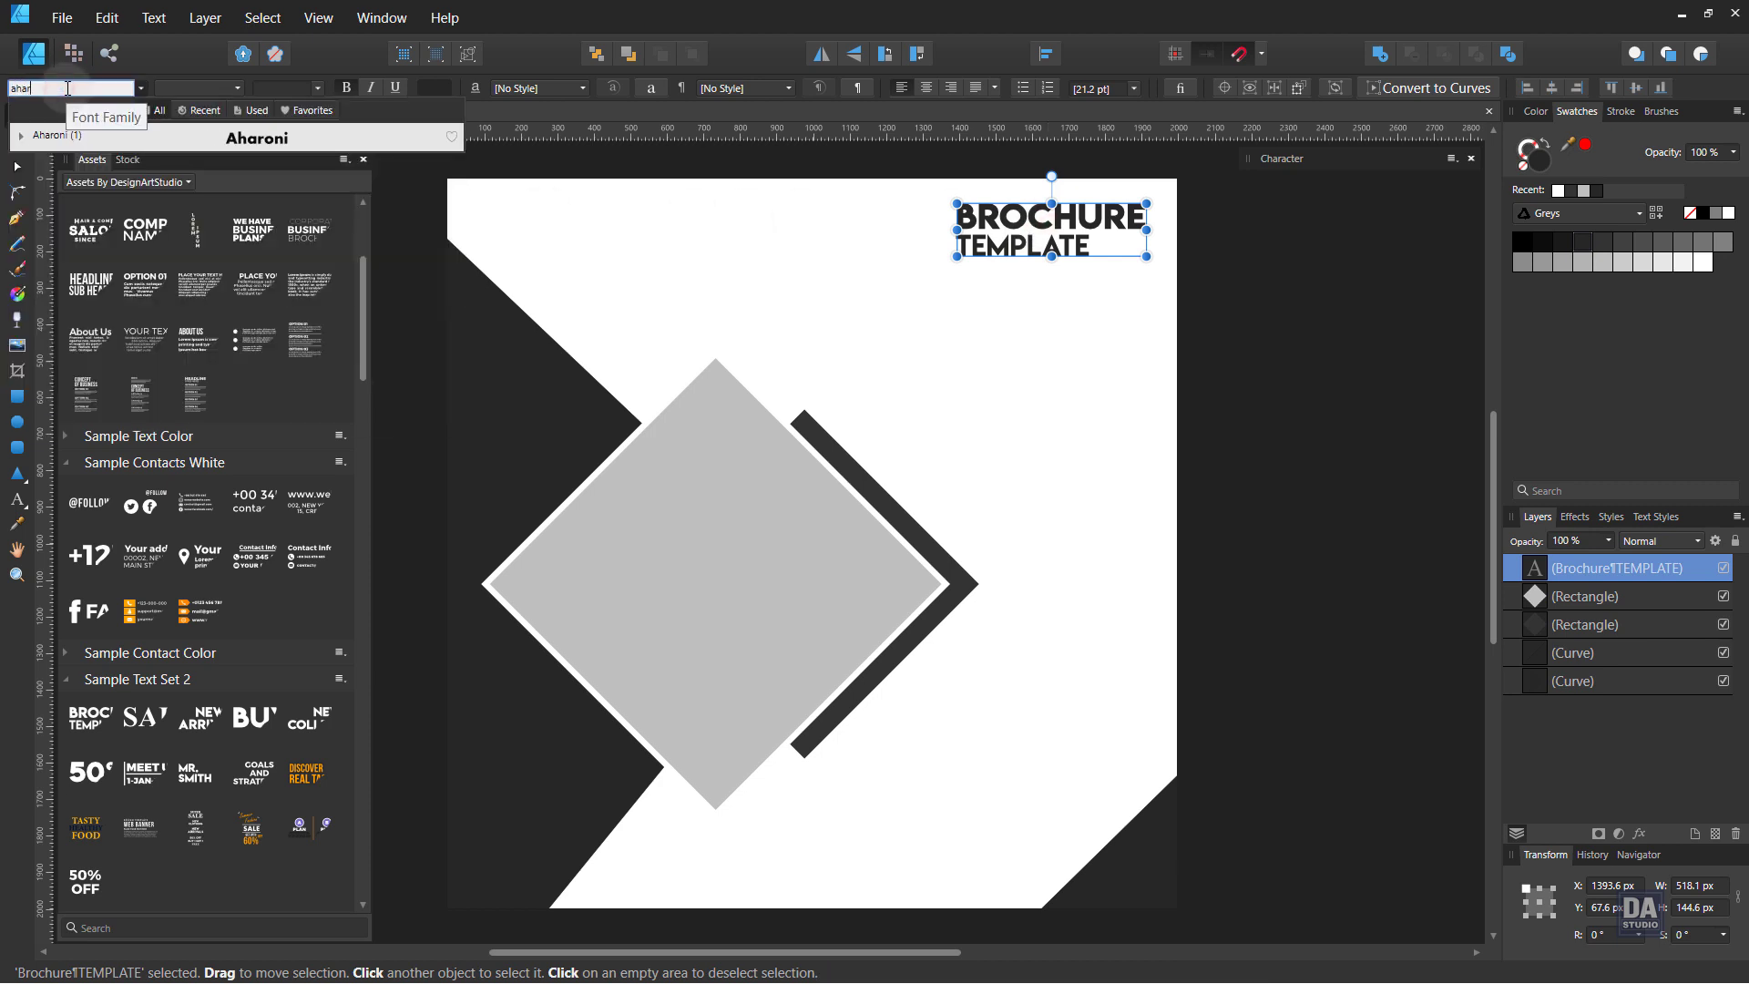
pyautogui.click(156, 129)
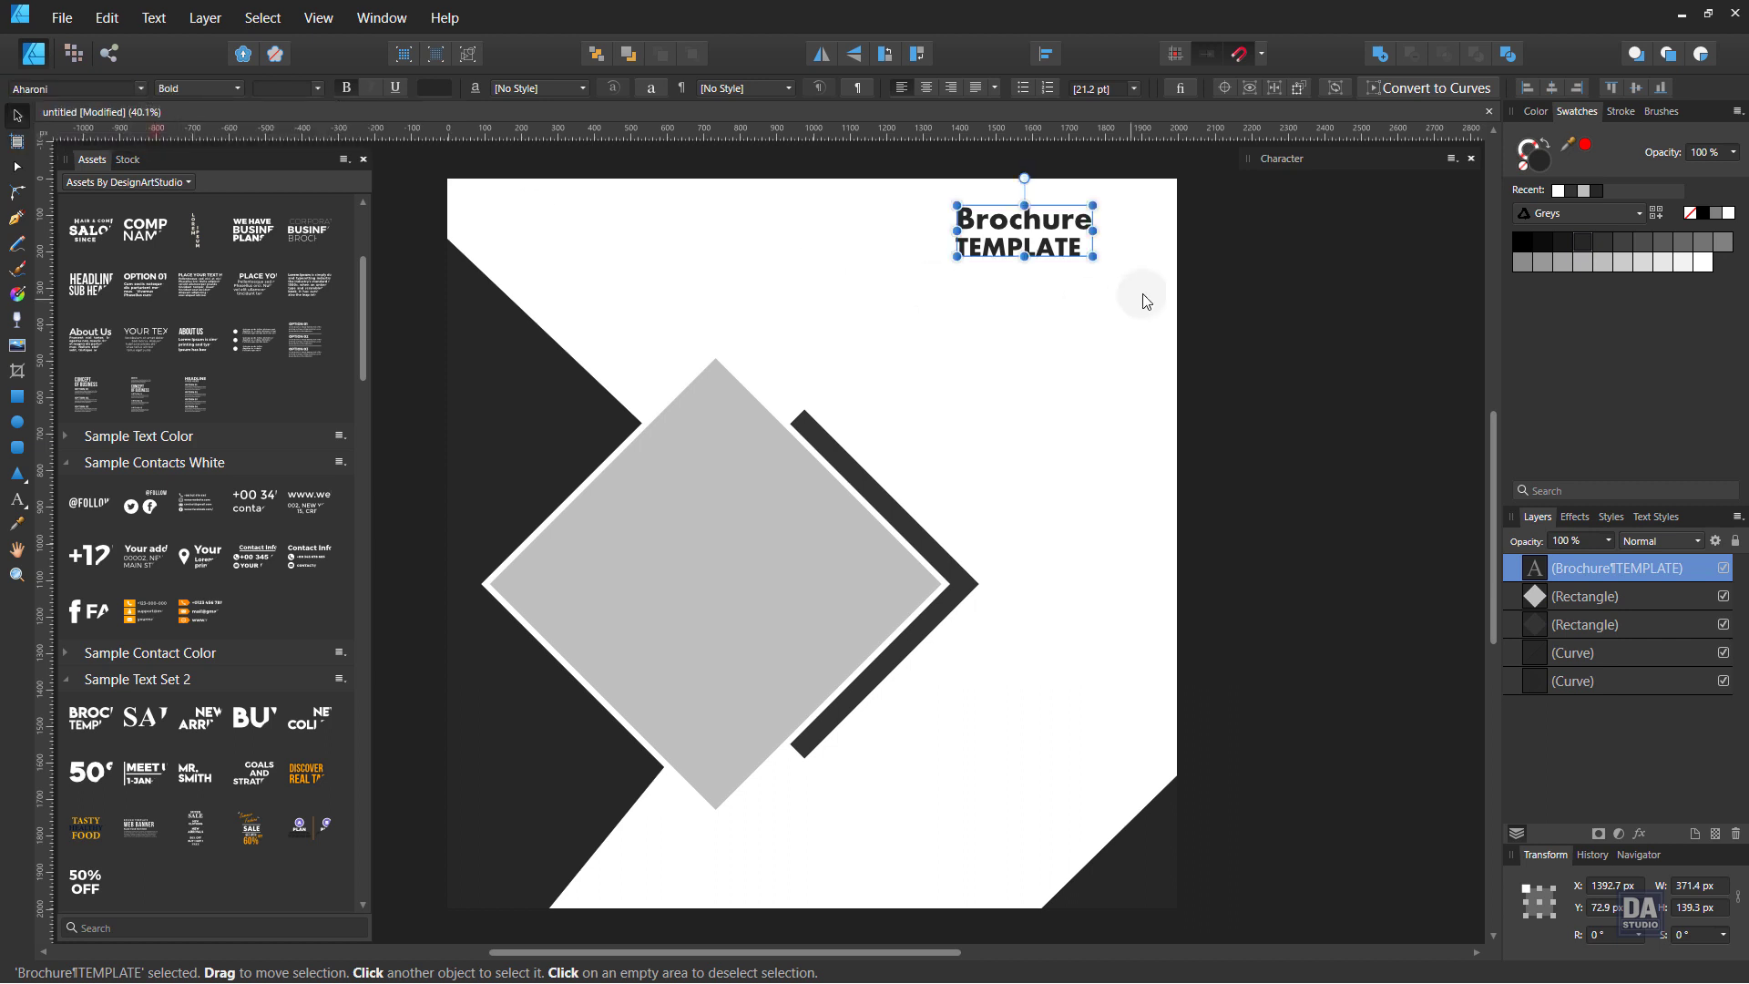
pyautogui.moveTo(1105, 258); pyautogui.dragTo(1153, 274)
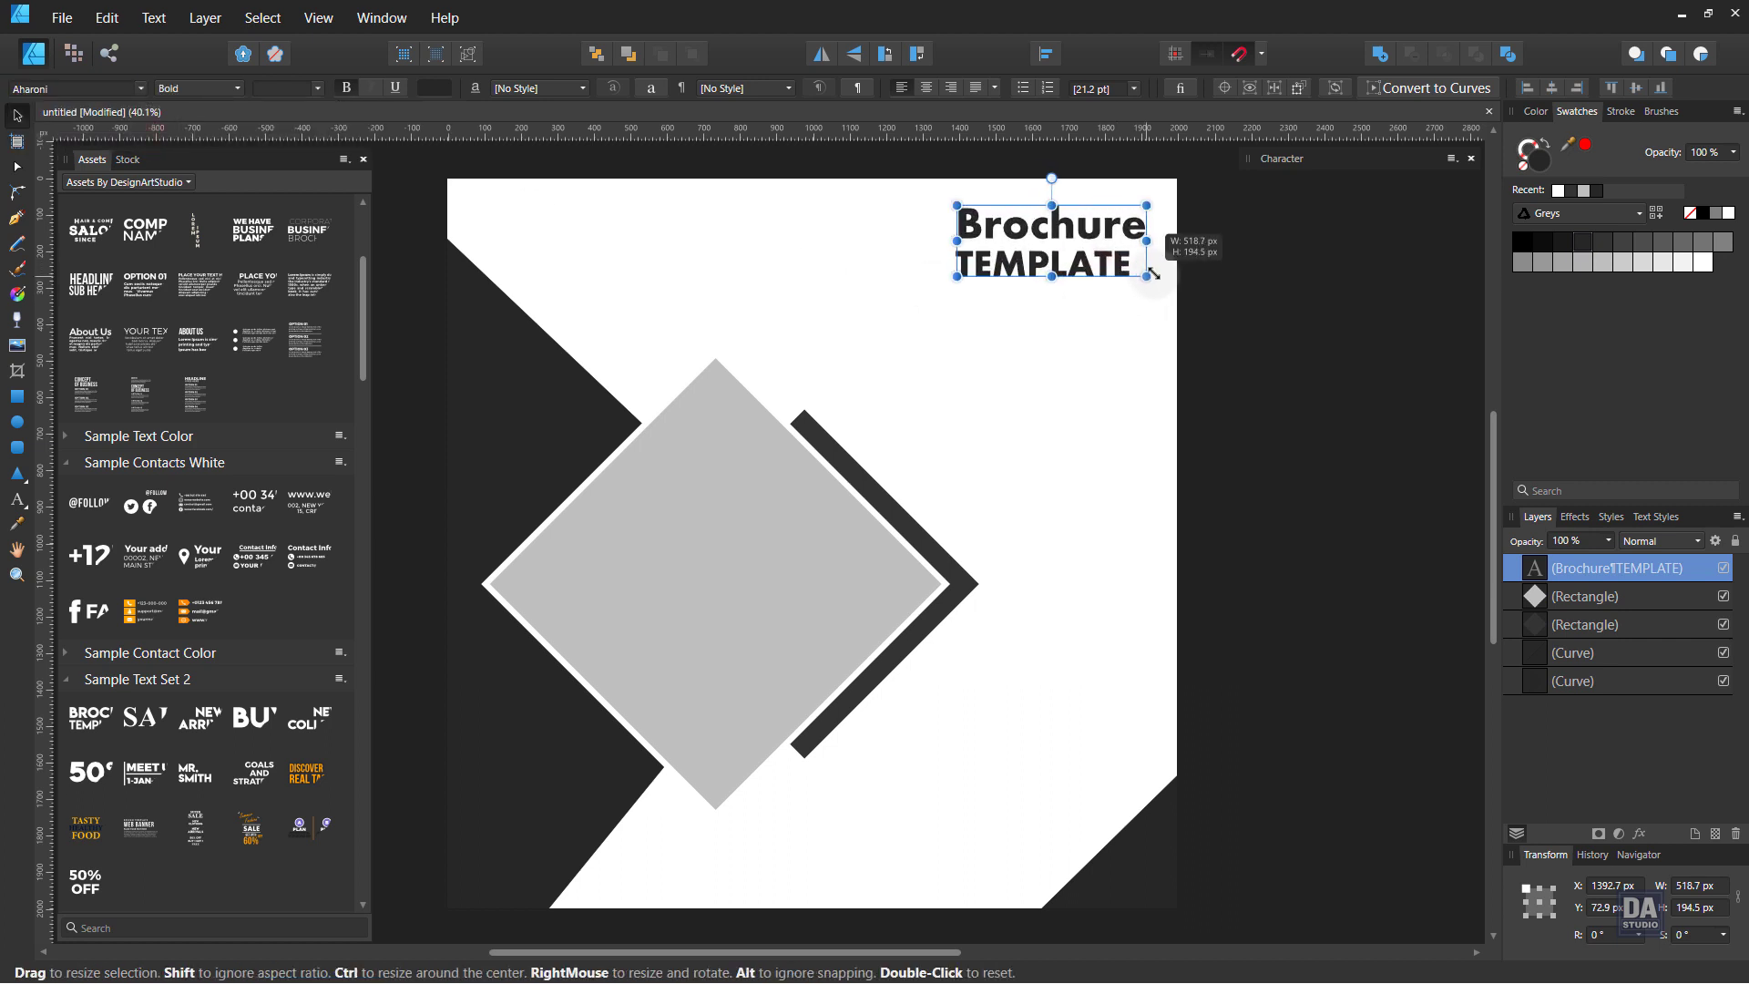
# Retype the heading as FASHION SALE on two lines
pyautogui.doubleClick(1089, 247)
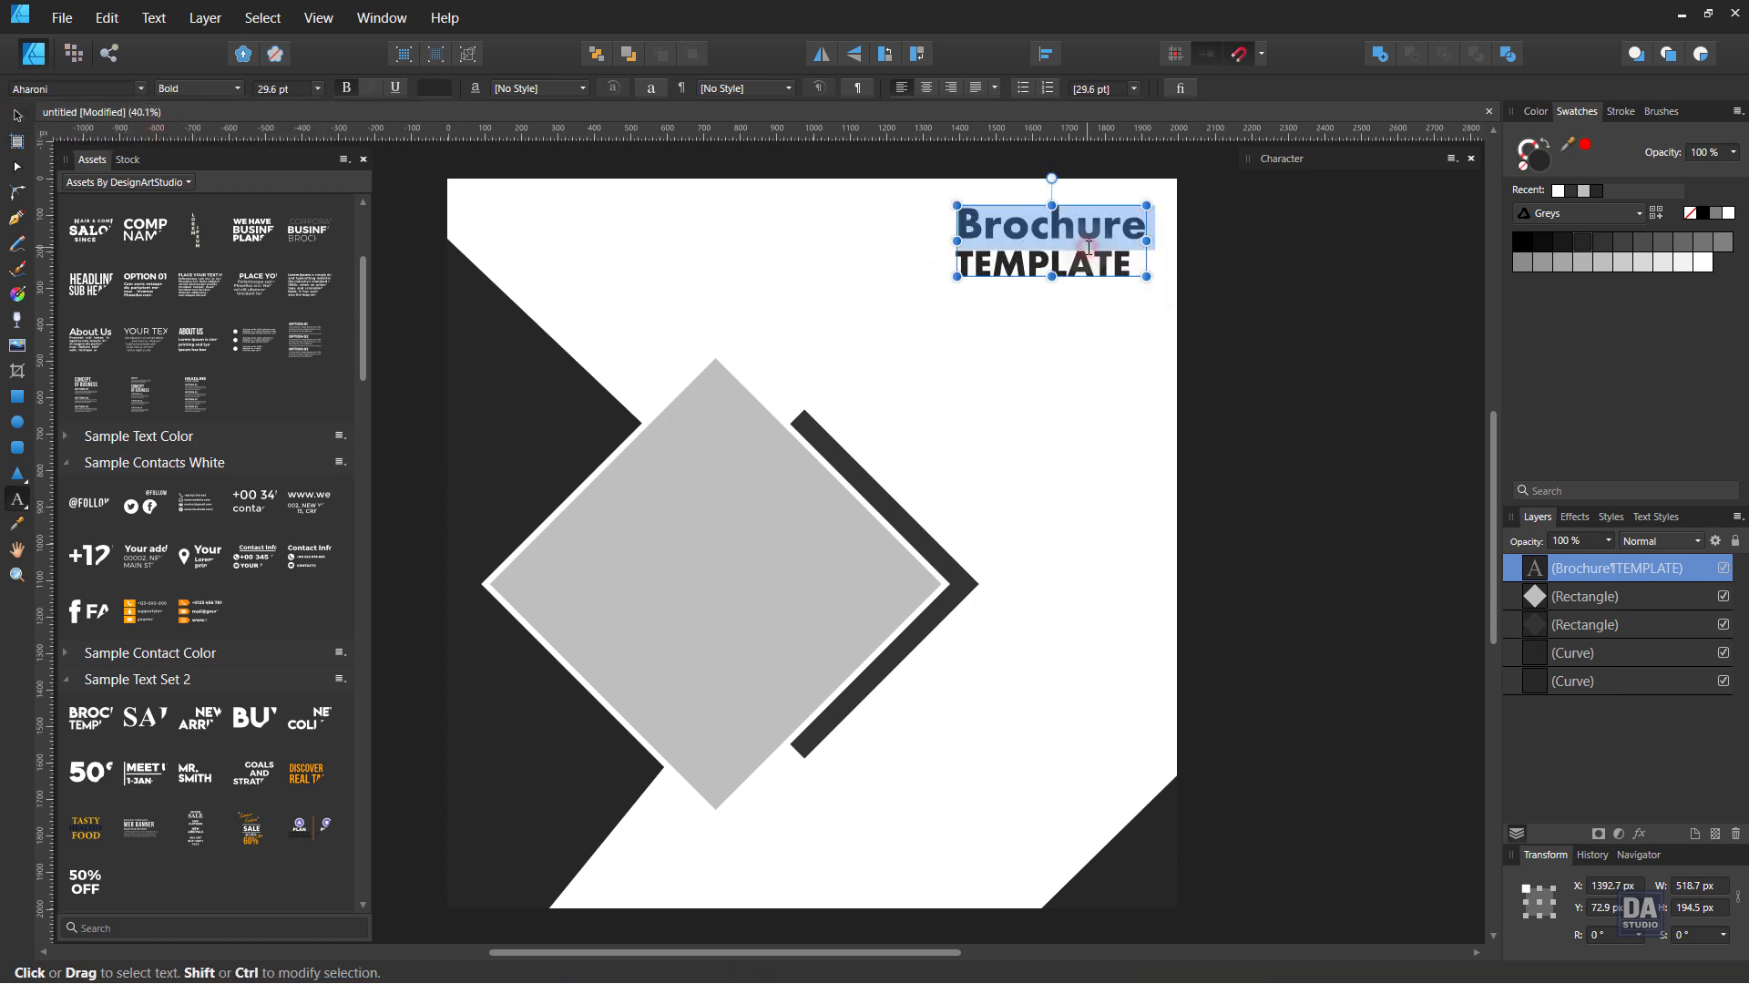
pyautogui.write('FS')
pyautogui.press('BackSpace')
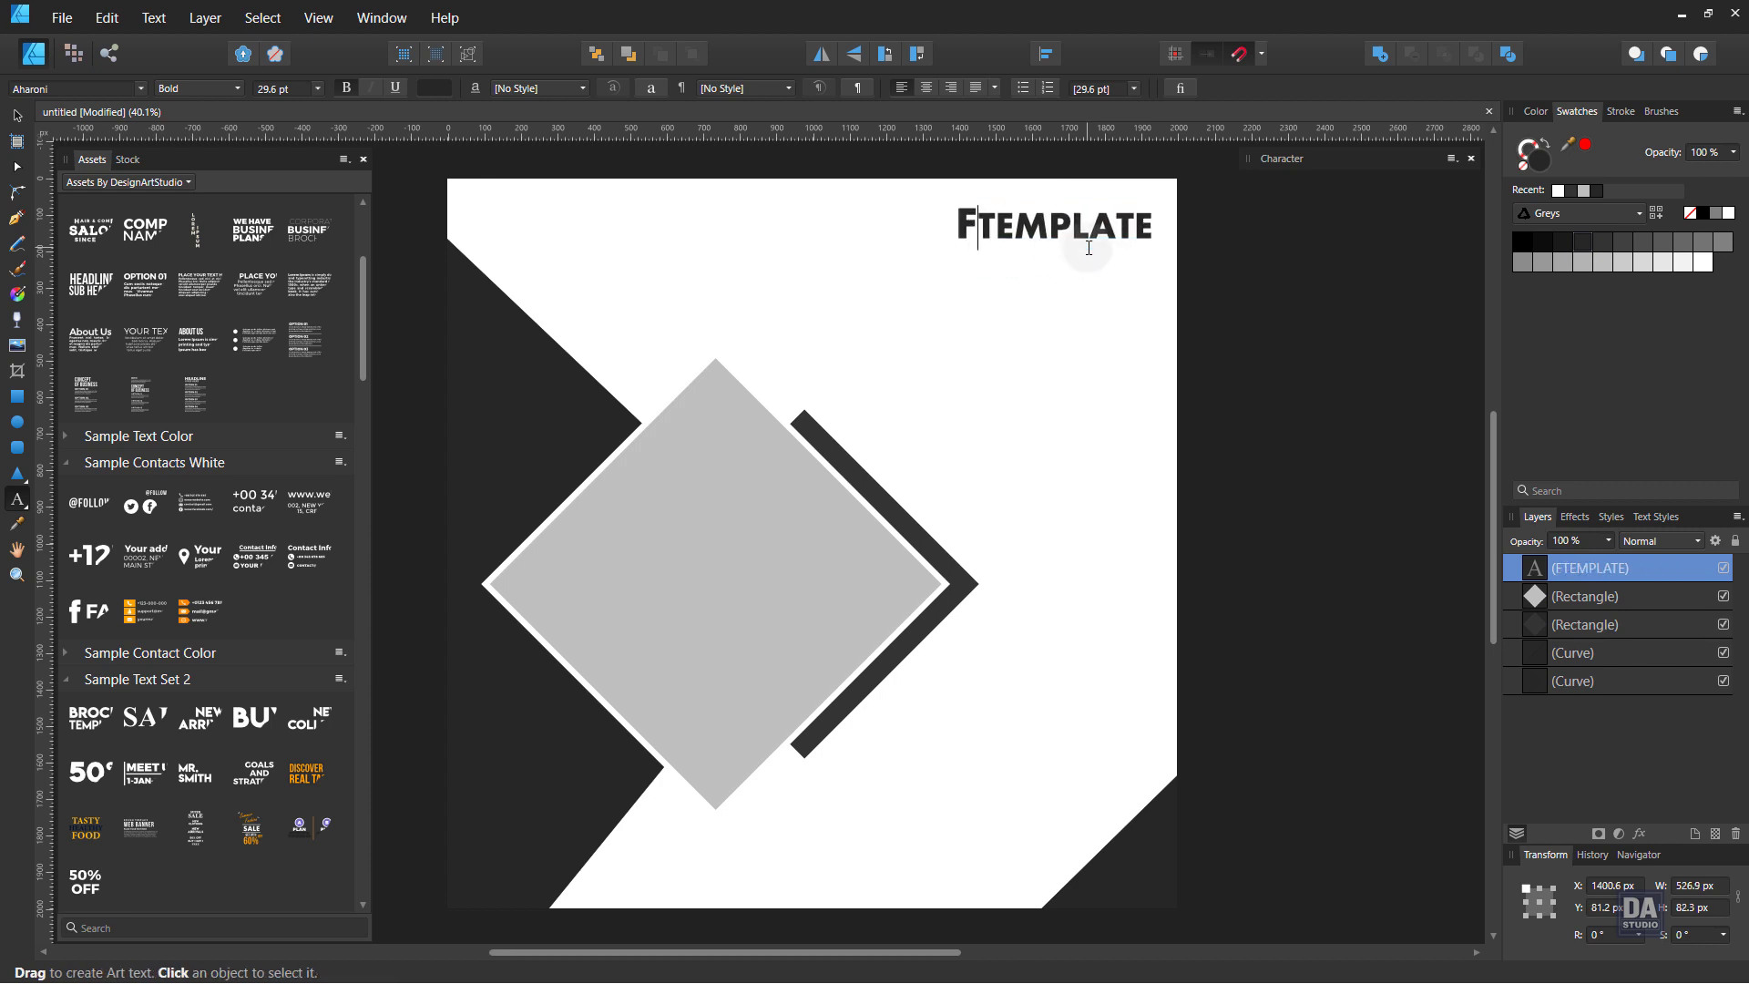
pyautogui.write('ASHION')
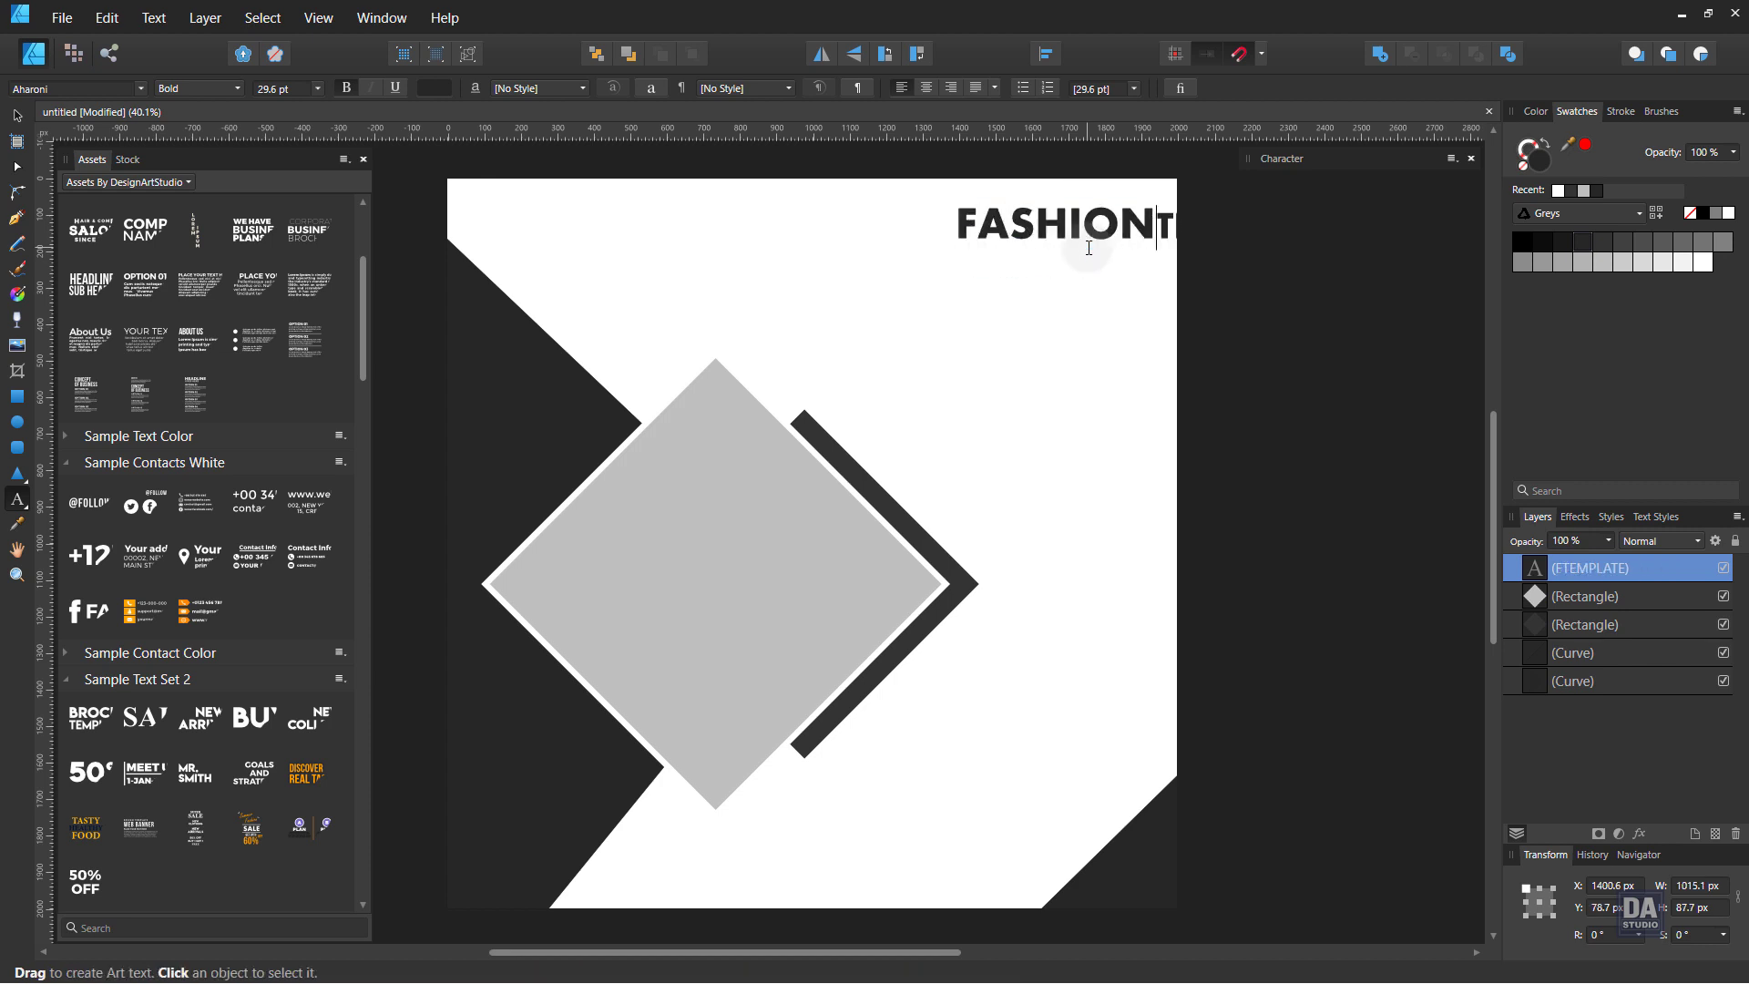
pyautogui.press('Return')
pyautogui.press('Delete')
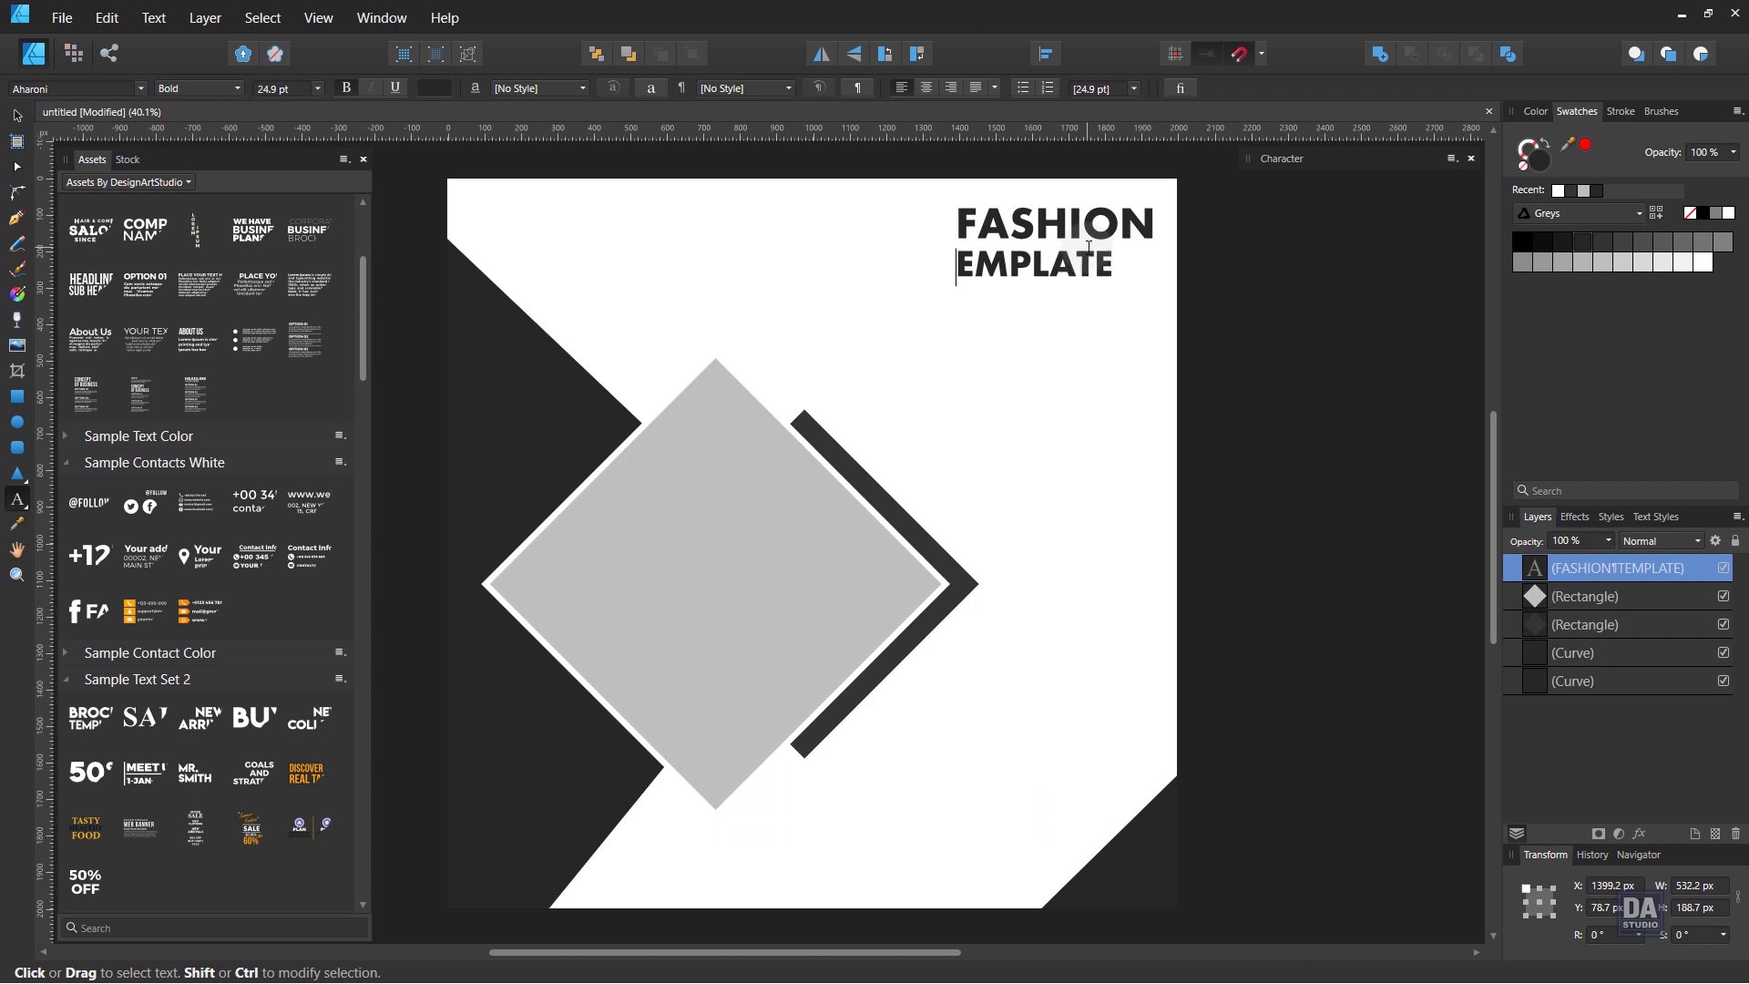
pyautogui.press('Delete')
pyautogui.press('Delete')
pyautogui.press('Delete')
pyautogui.write('SALE')
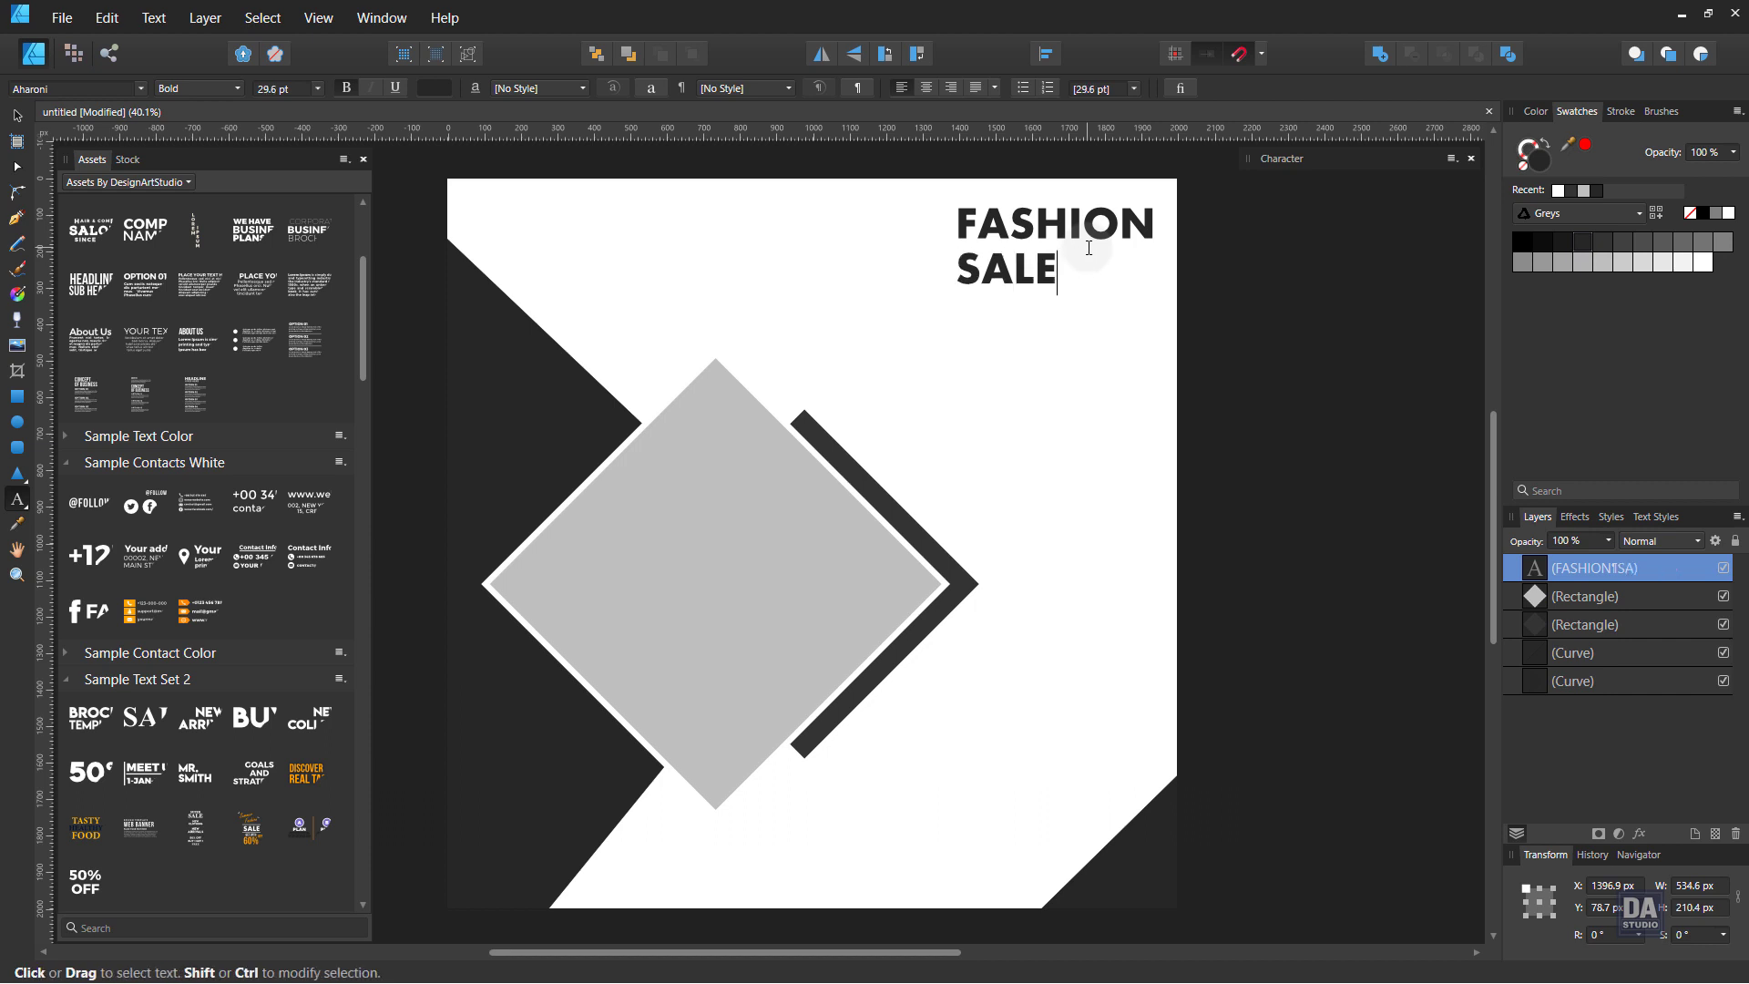
pyautogui.press('Escape')
pyautogui.click(17, 116)
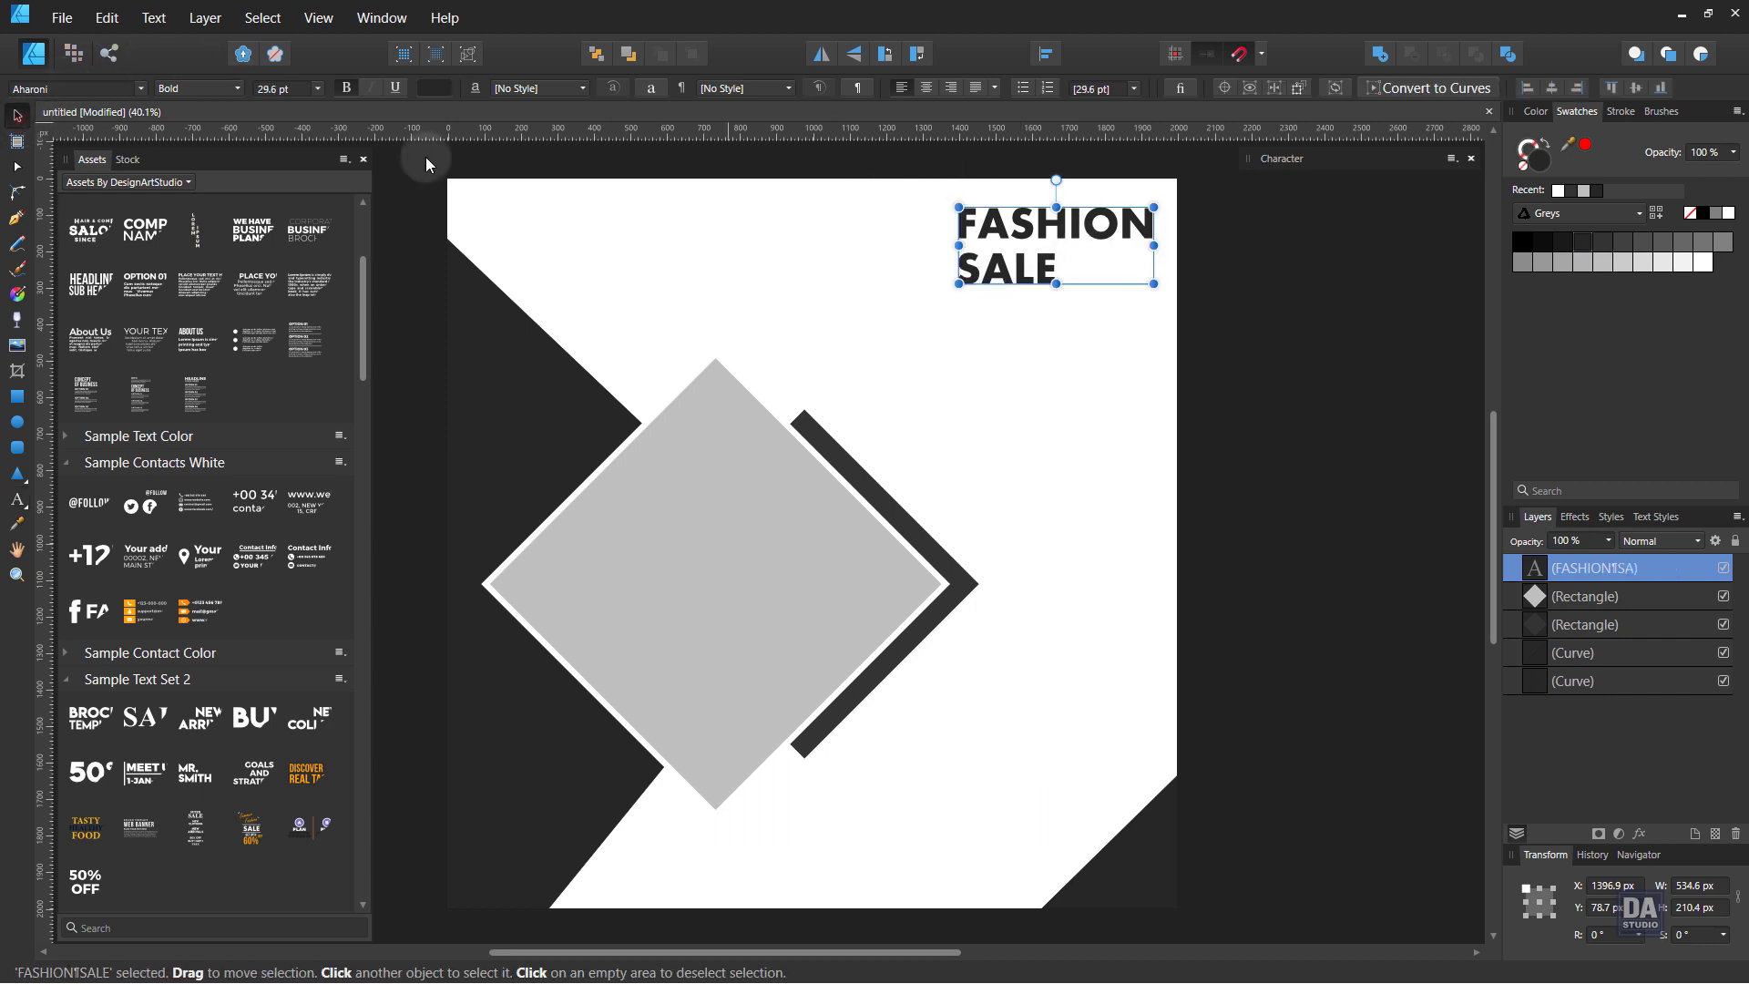
# Right-align the FASHION SALE headline and enlarge it to about 31.9 pt
pyautogui.click(951, 88)
pyautogui.moveTo(1108, 235); pyautogui.dragTo(1088, 265)
pyautogui.moveTo(1042, 235); pyautogui.dragTo(1081, 264)
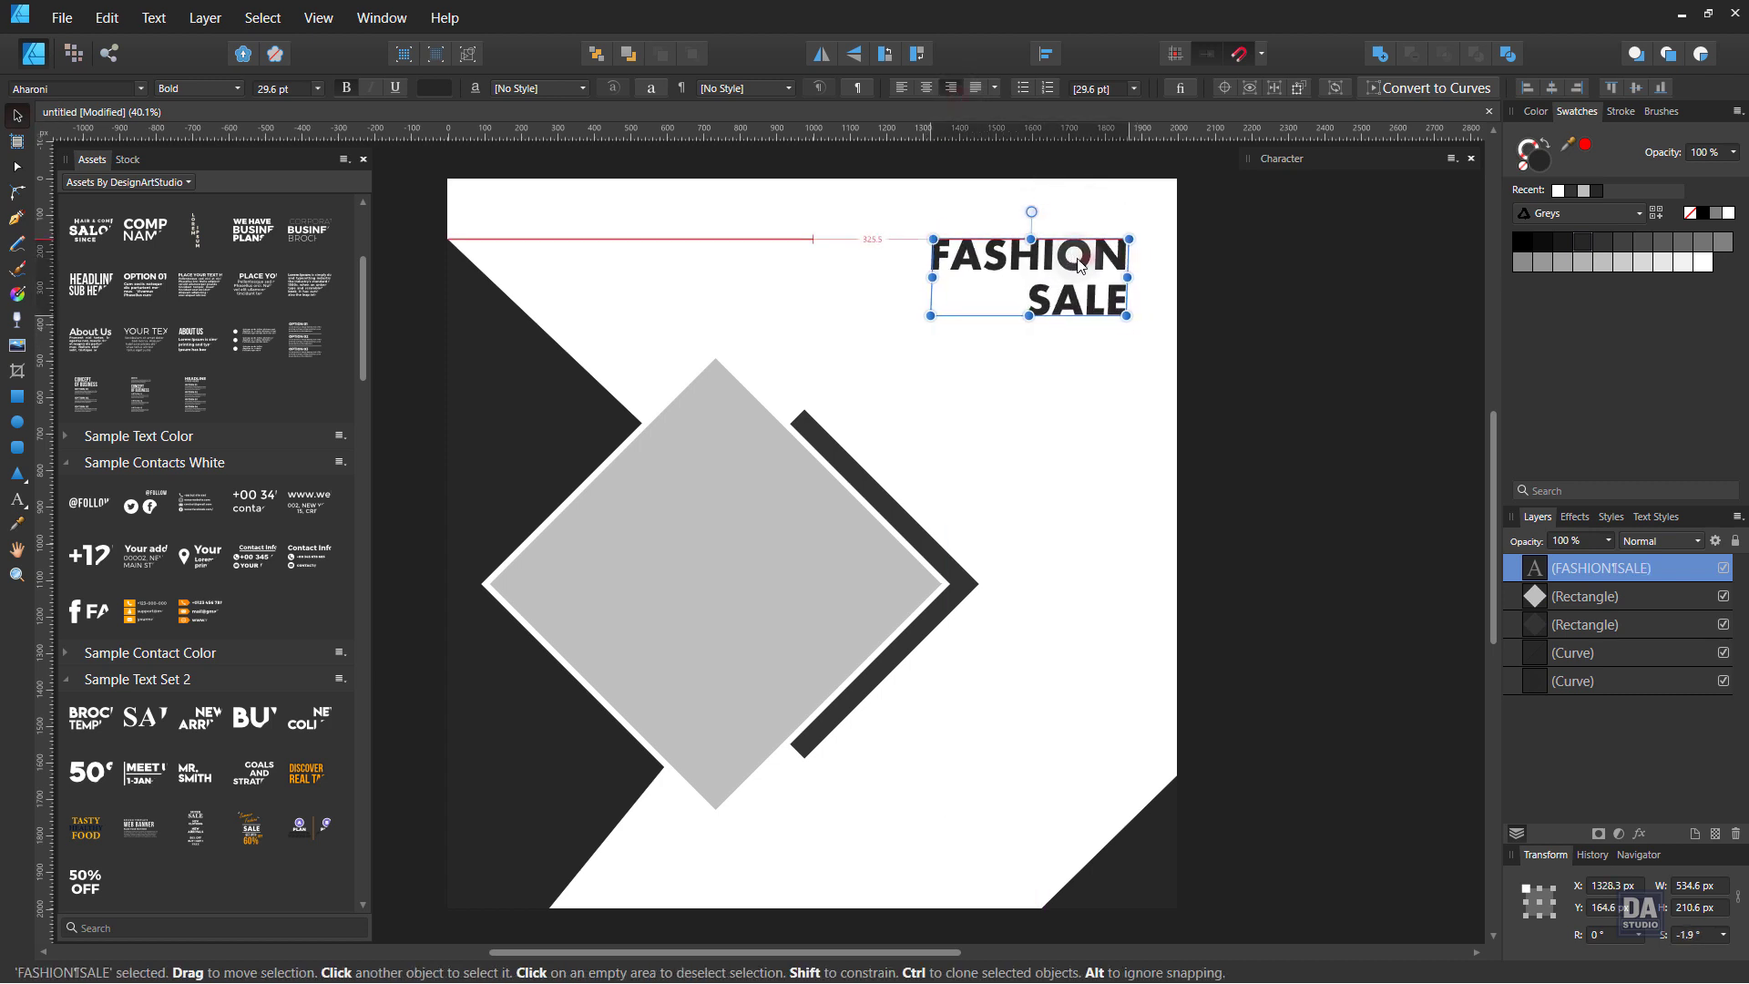
pyautogui.moveTo(934, 315); pyautogui.dragTo(917, 322)
# Tighten the headline's leading to 27.9 pt and move it into the top-right corner
pyautogui.click(1280, 159)
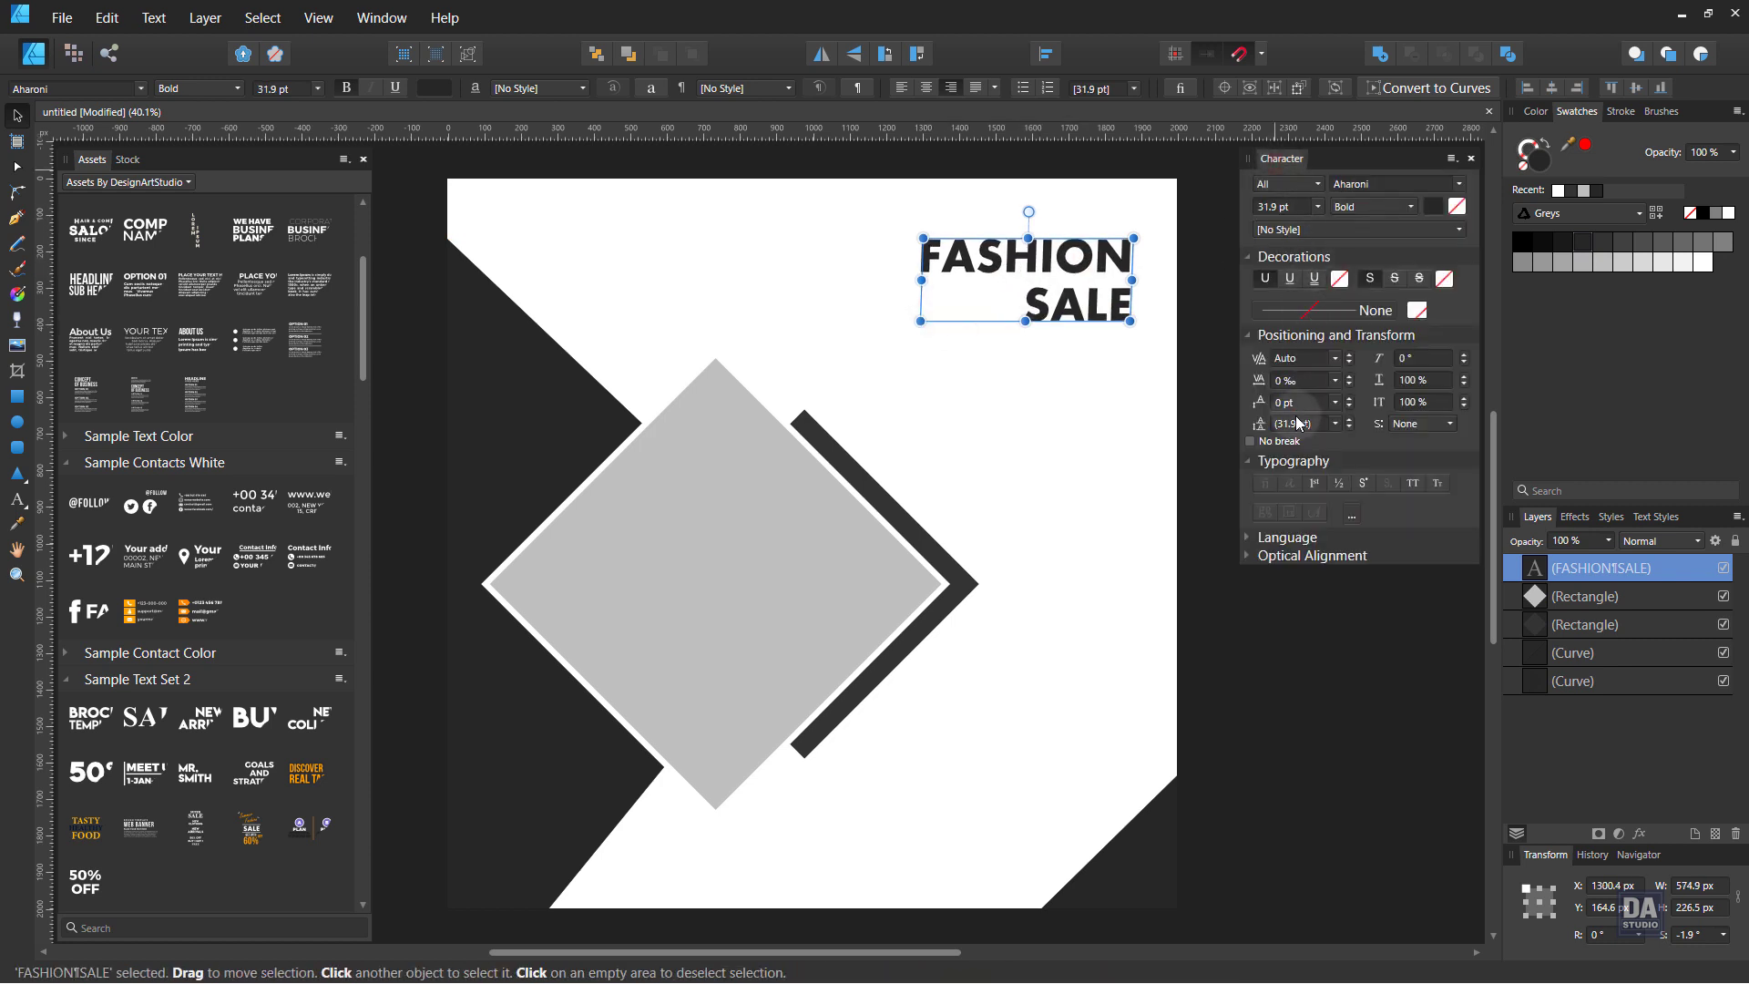
pyautogui.scroll(-2, 1302, 423)
pyautogui.scroll(-2, 1303, 424)
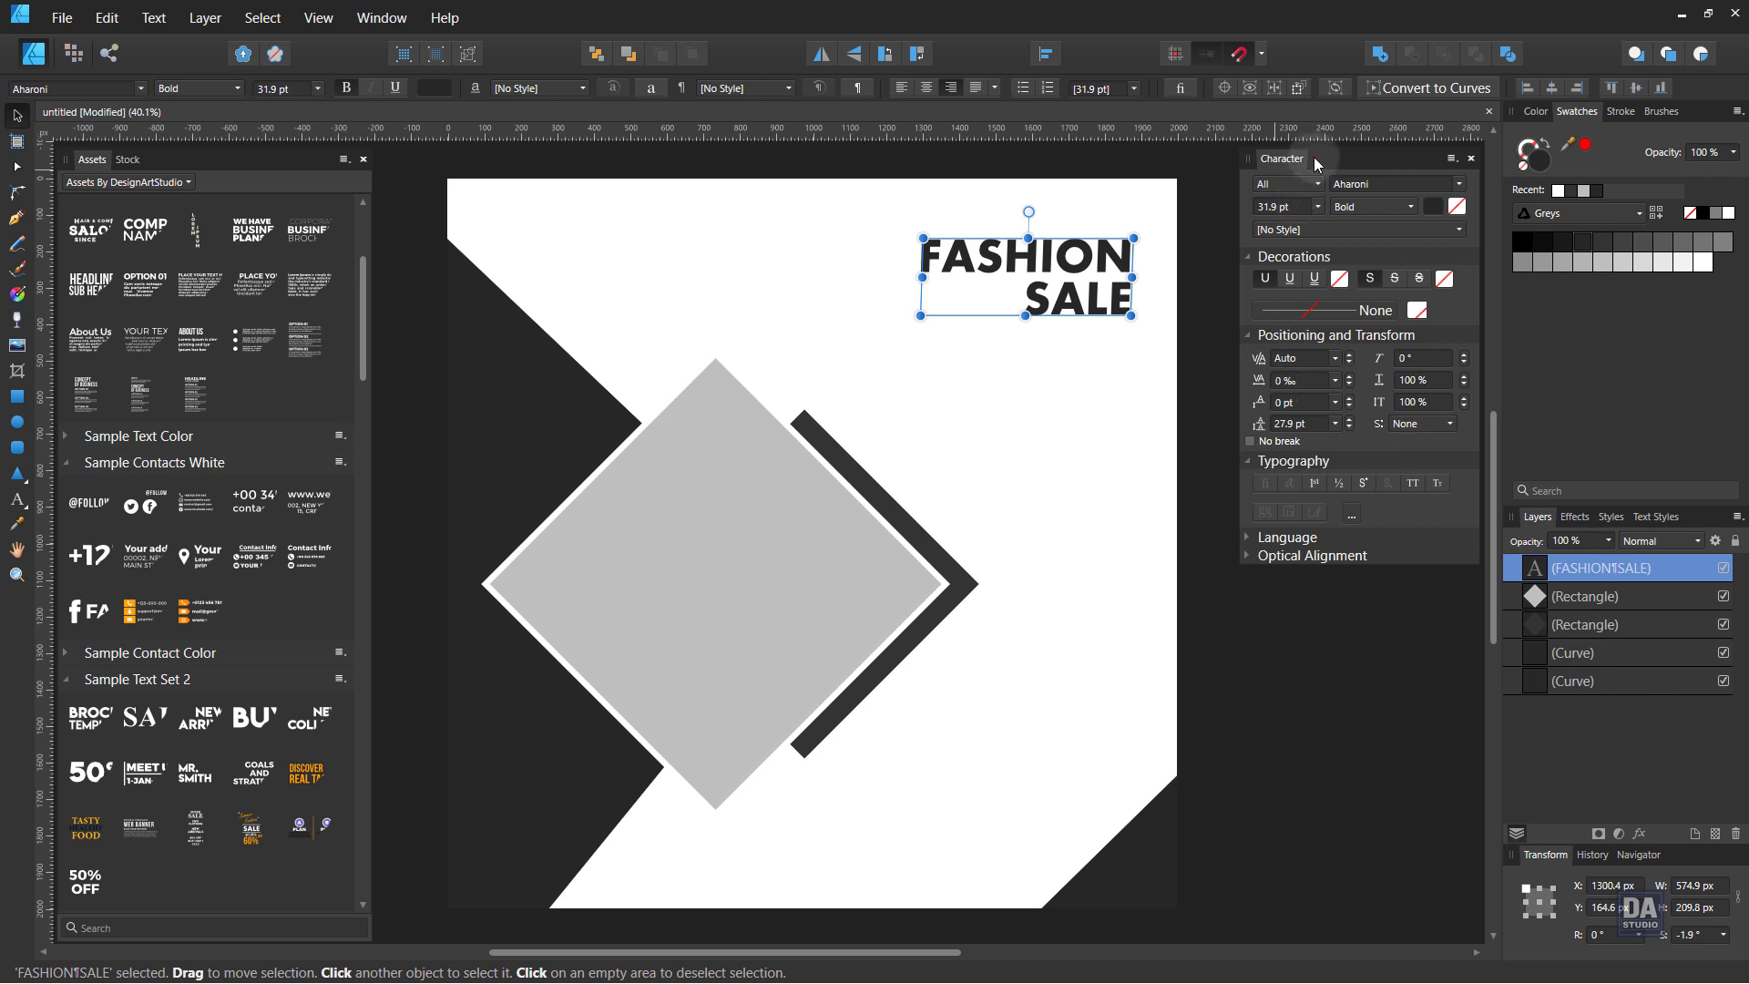
pyautogui.click(1281, 158)
pyautogui.click(1243, 279)
pyautogui.moveTo(1104, 312); pyautogui.dragTo(1113, 304)
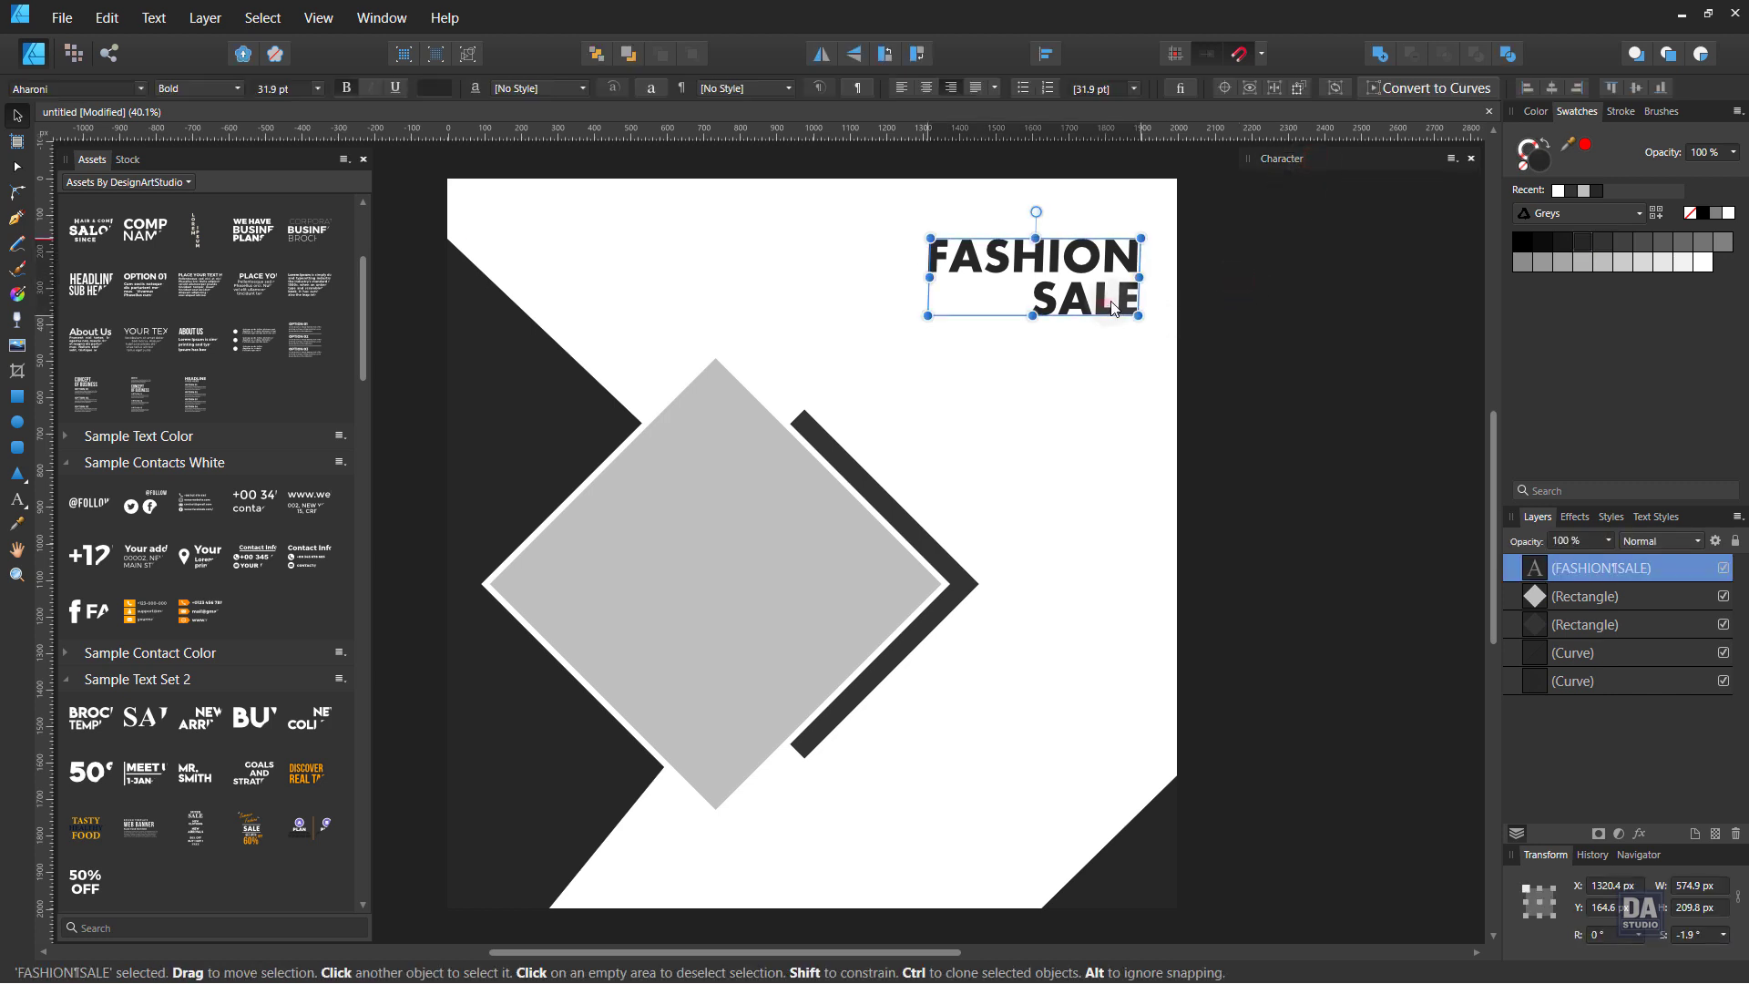
pyautogui.click(1254, 350)
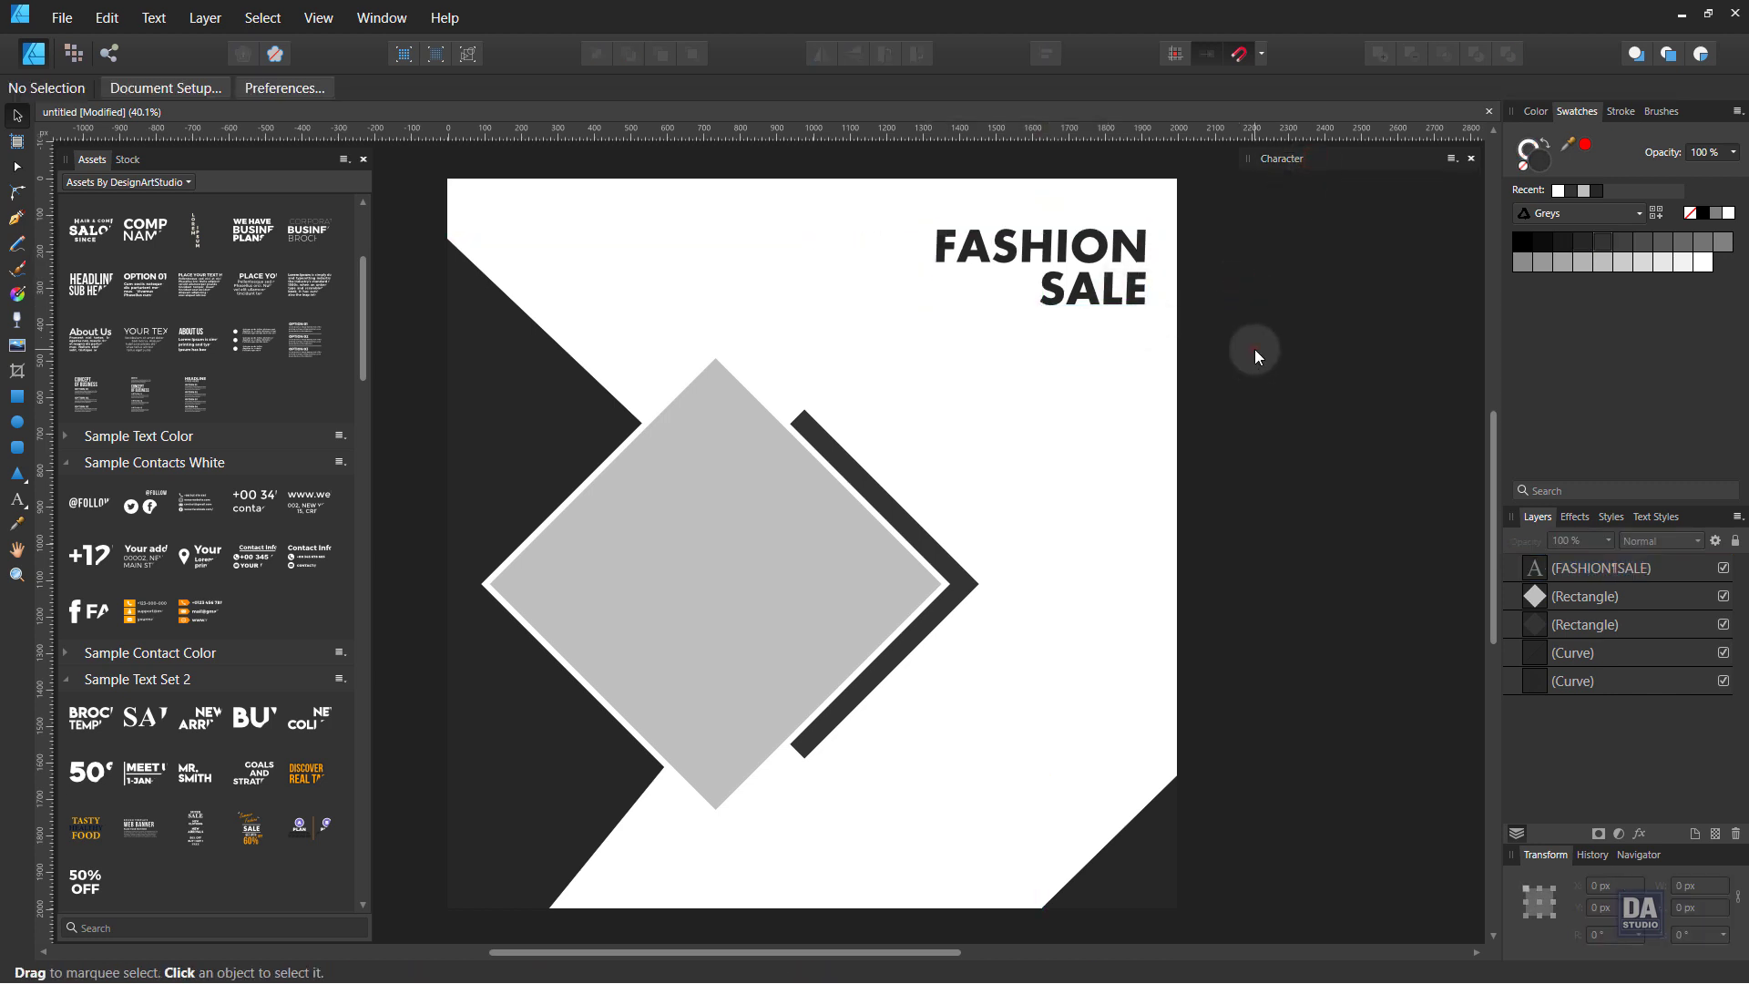
pyautogui.moveTo(1120, 412); pyautogui.dragTo(1143, 414)
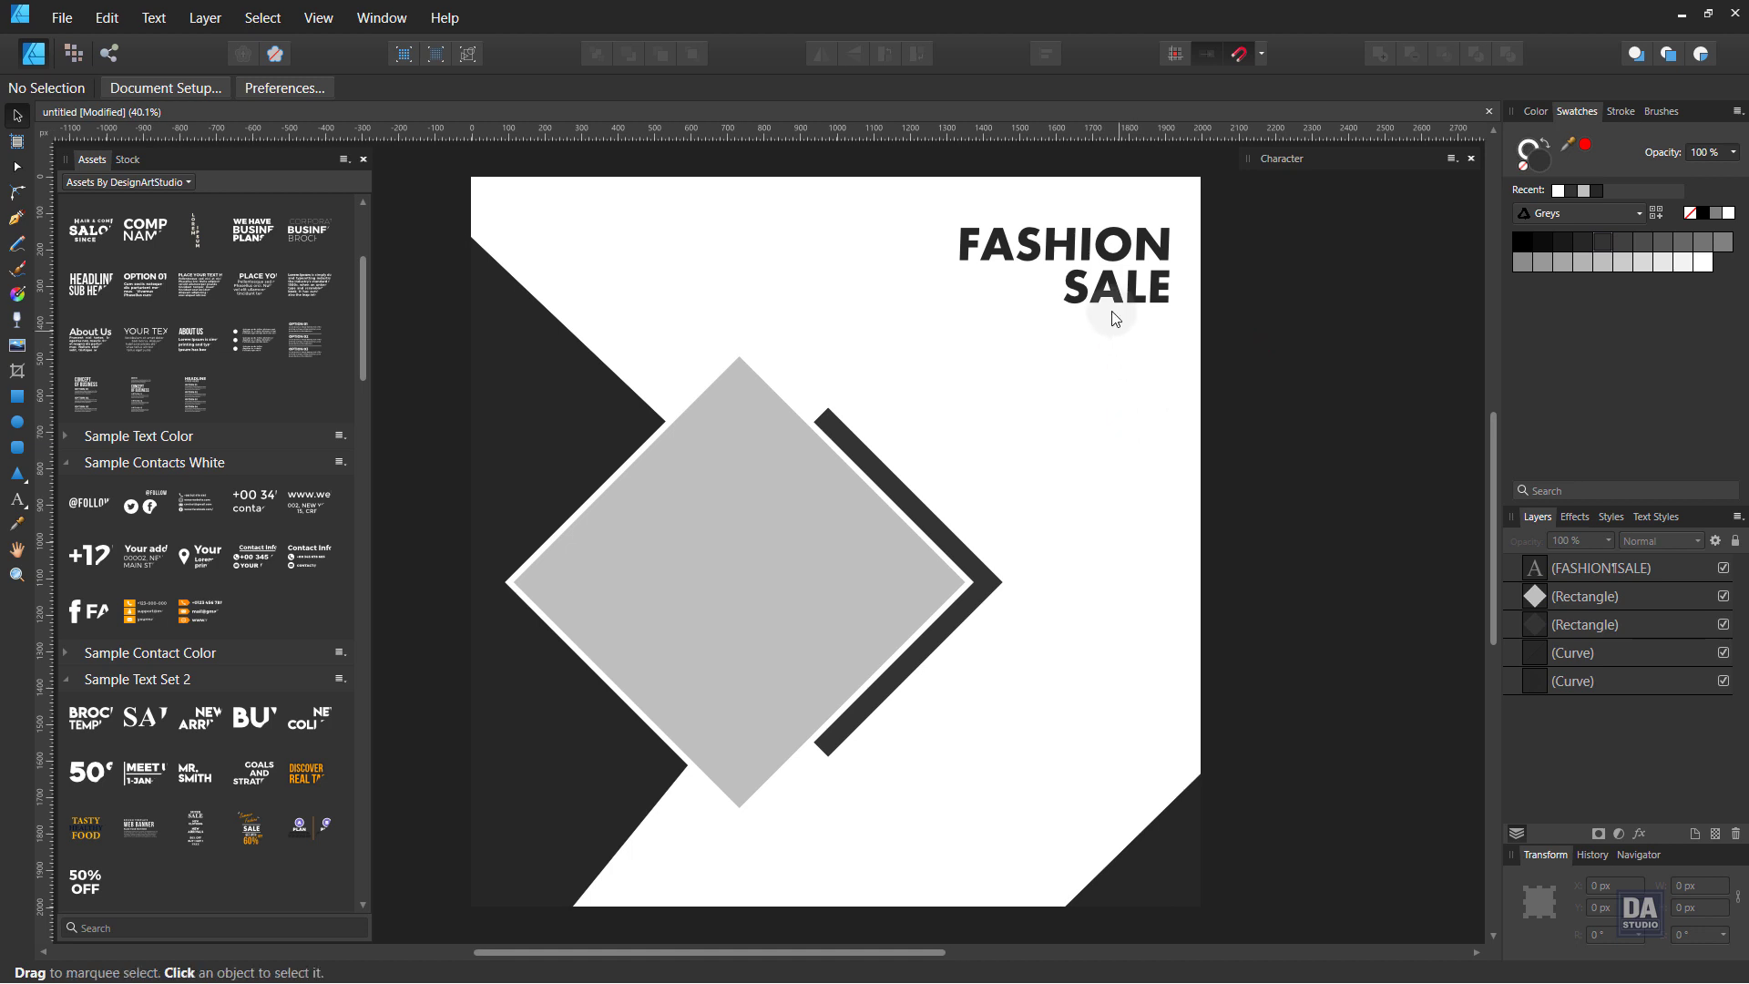
pyautogui.click(1136, 305)
pyautogui.moveTo(1126, 297); pyautogui.dragTo(1119, 371)
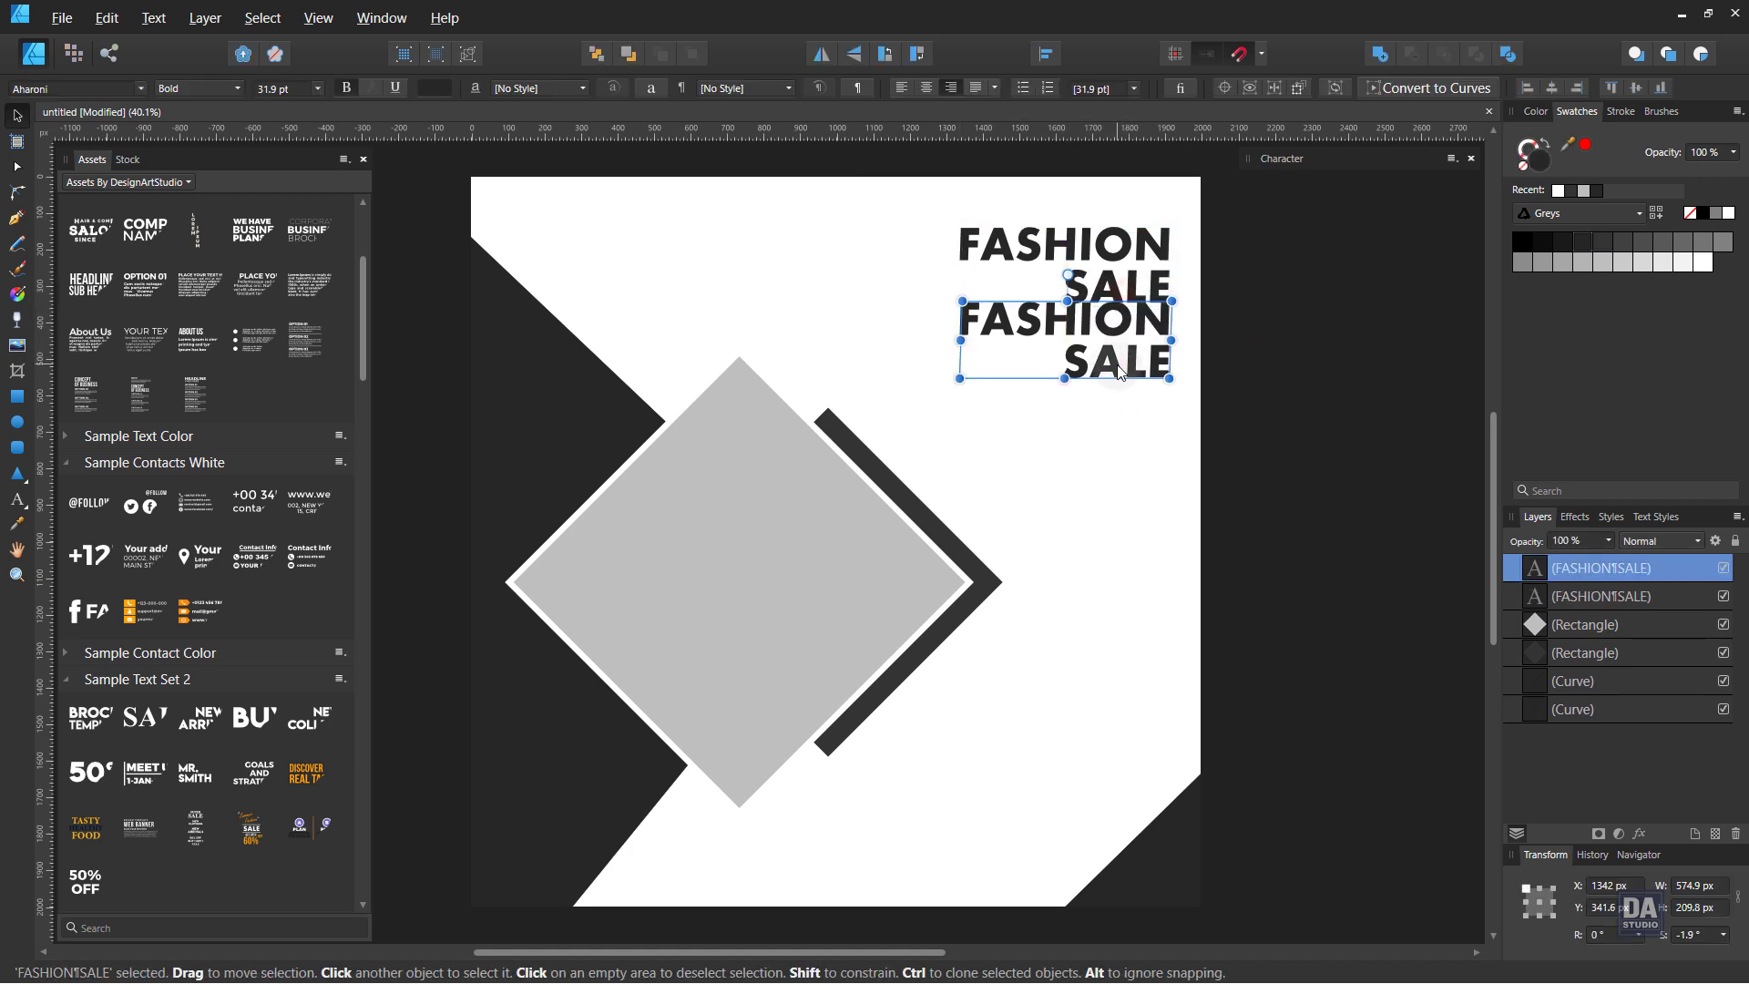
pyautogui.doubleClick(1119, 368)
pyautogui.hotkey('ctrl', 'a')
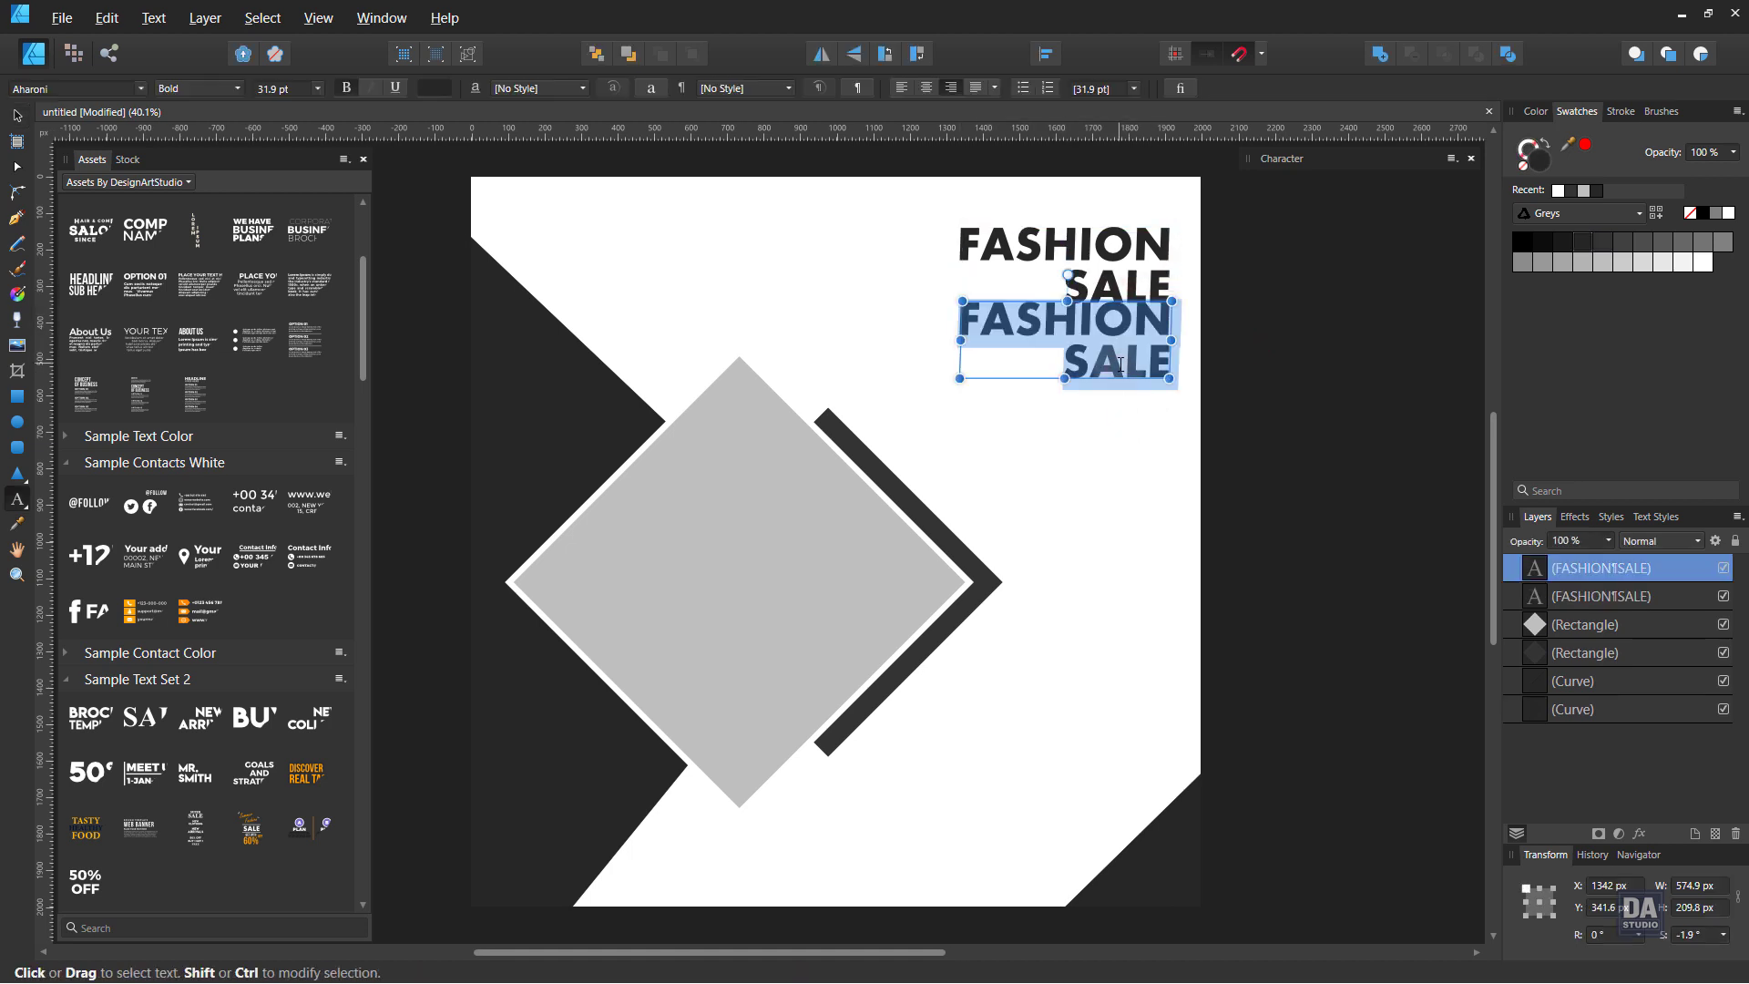
pyautogui.write('www')
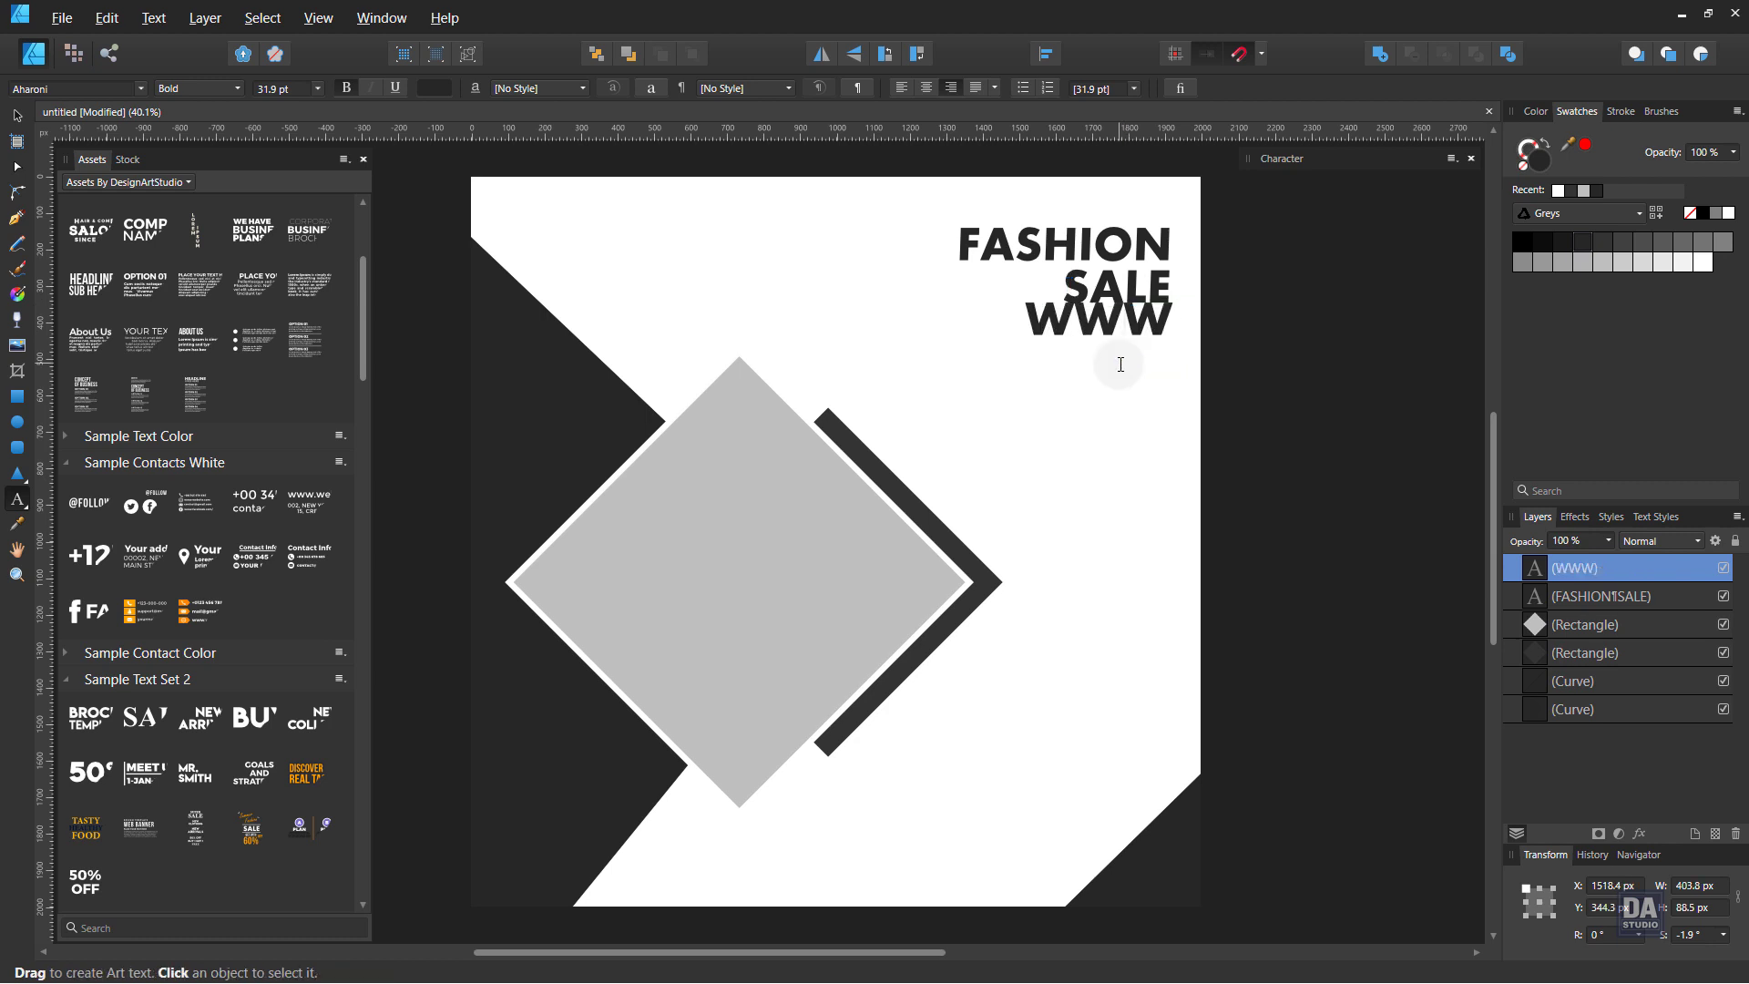
pyautogui.write('.')
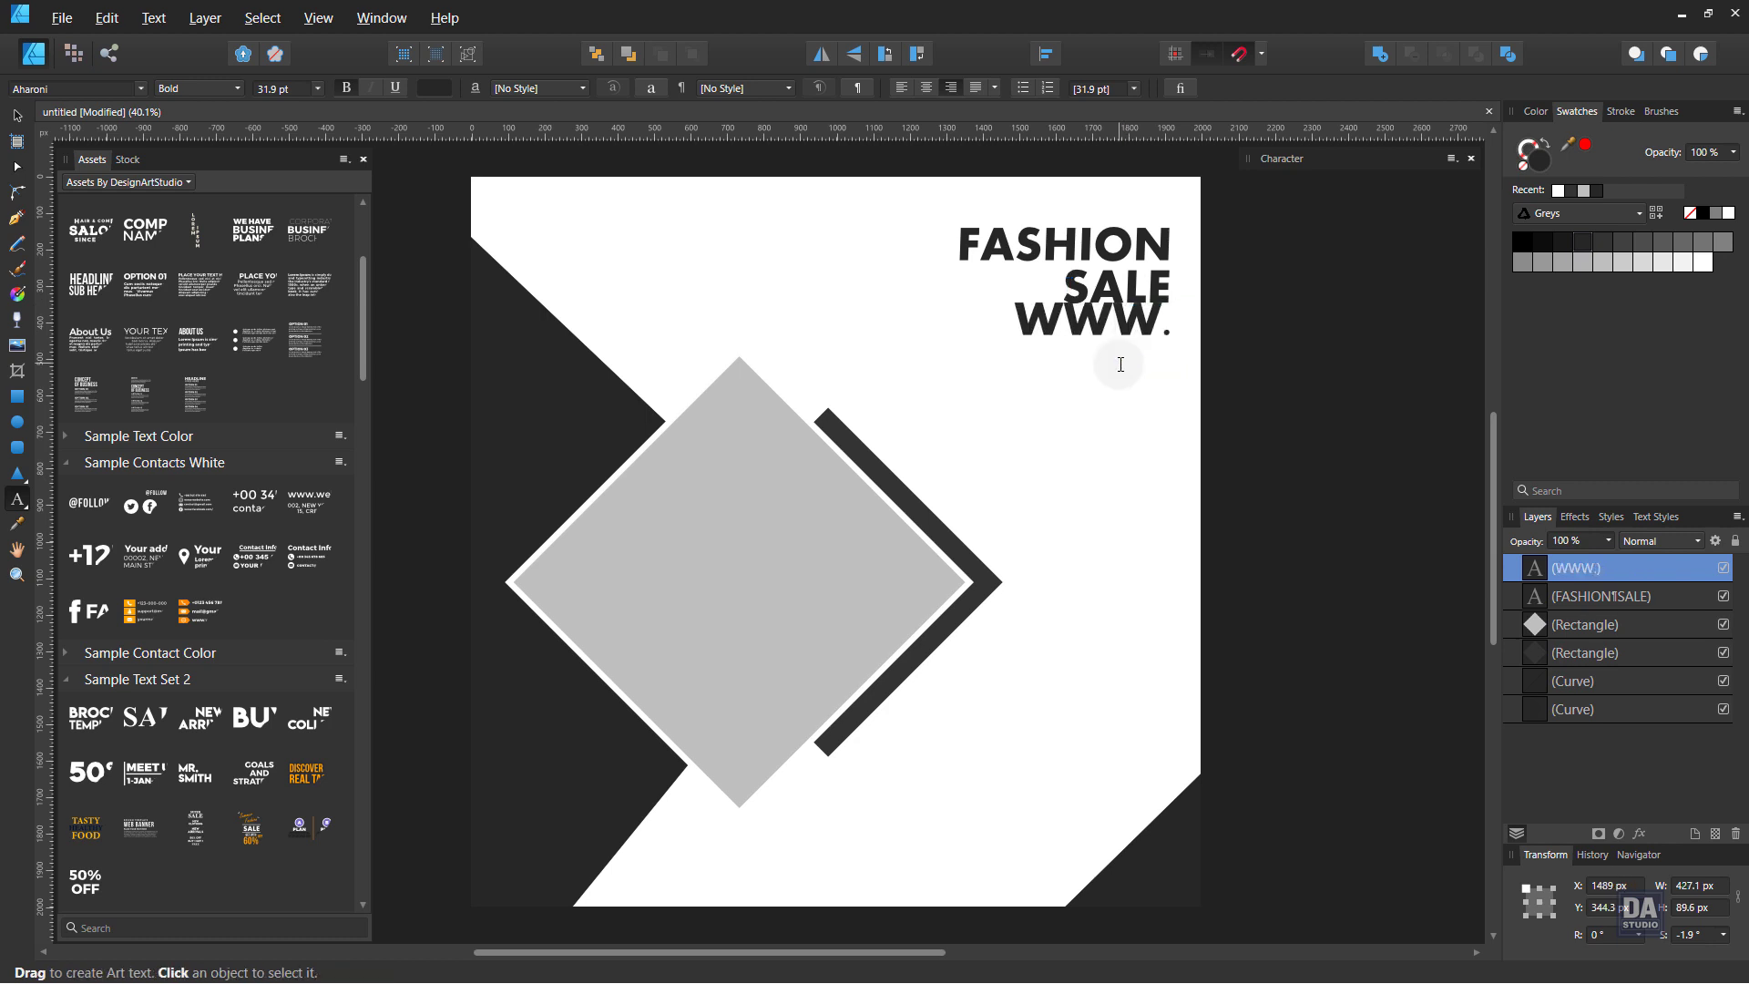
pyautogui.write('COMP')
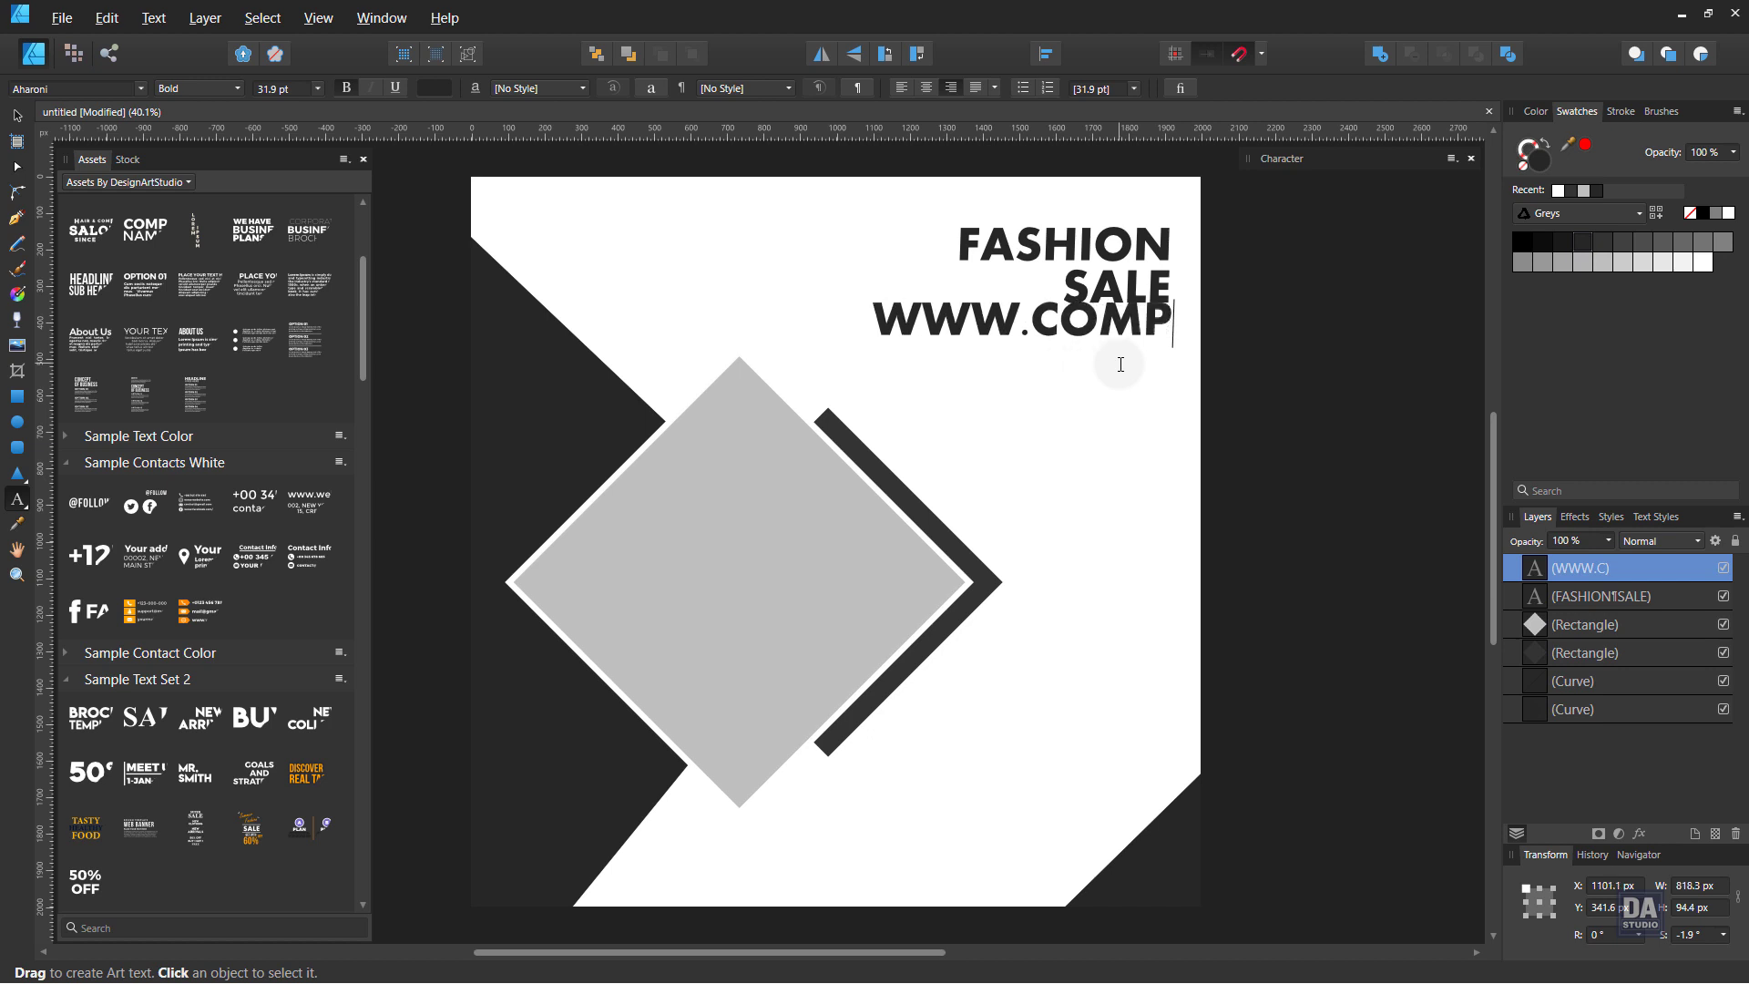
pyautogui.write('ANY')
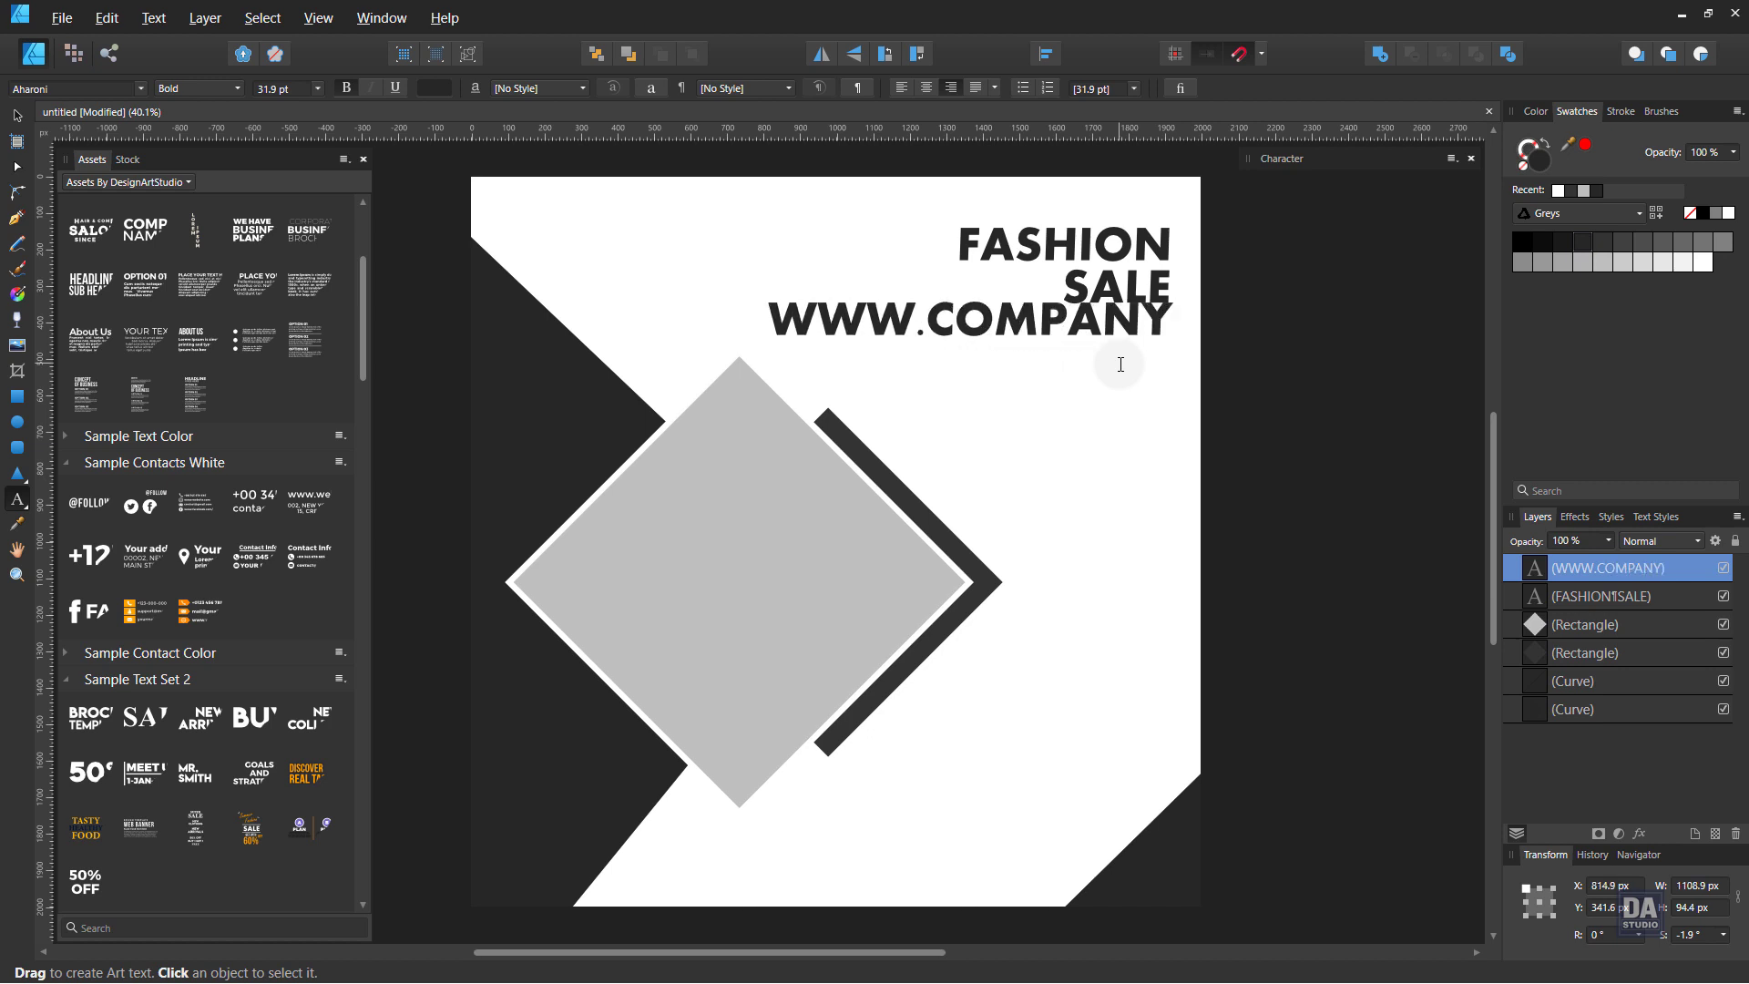
pyautogui.write('.COM')
pyautogui.press('Escape')
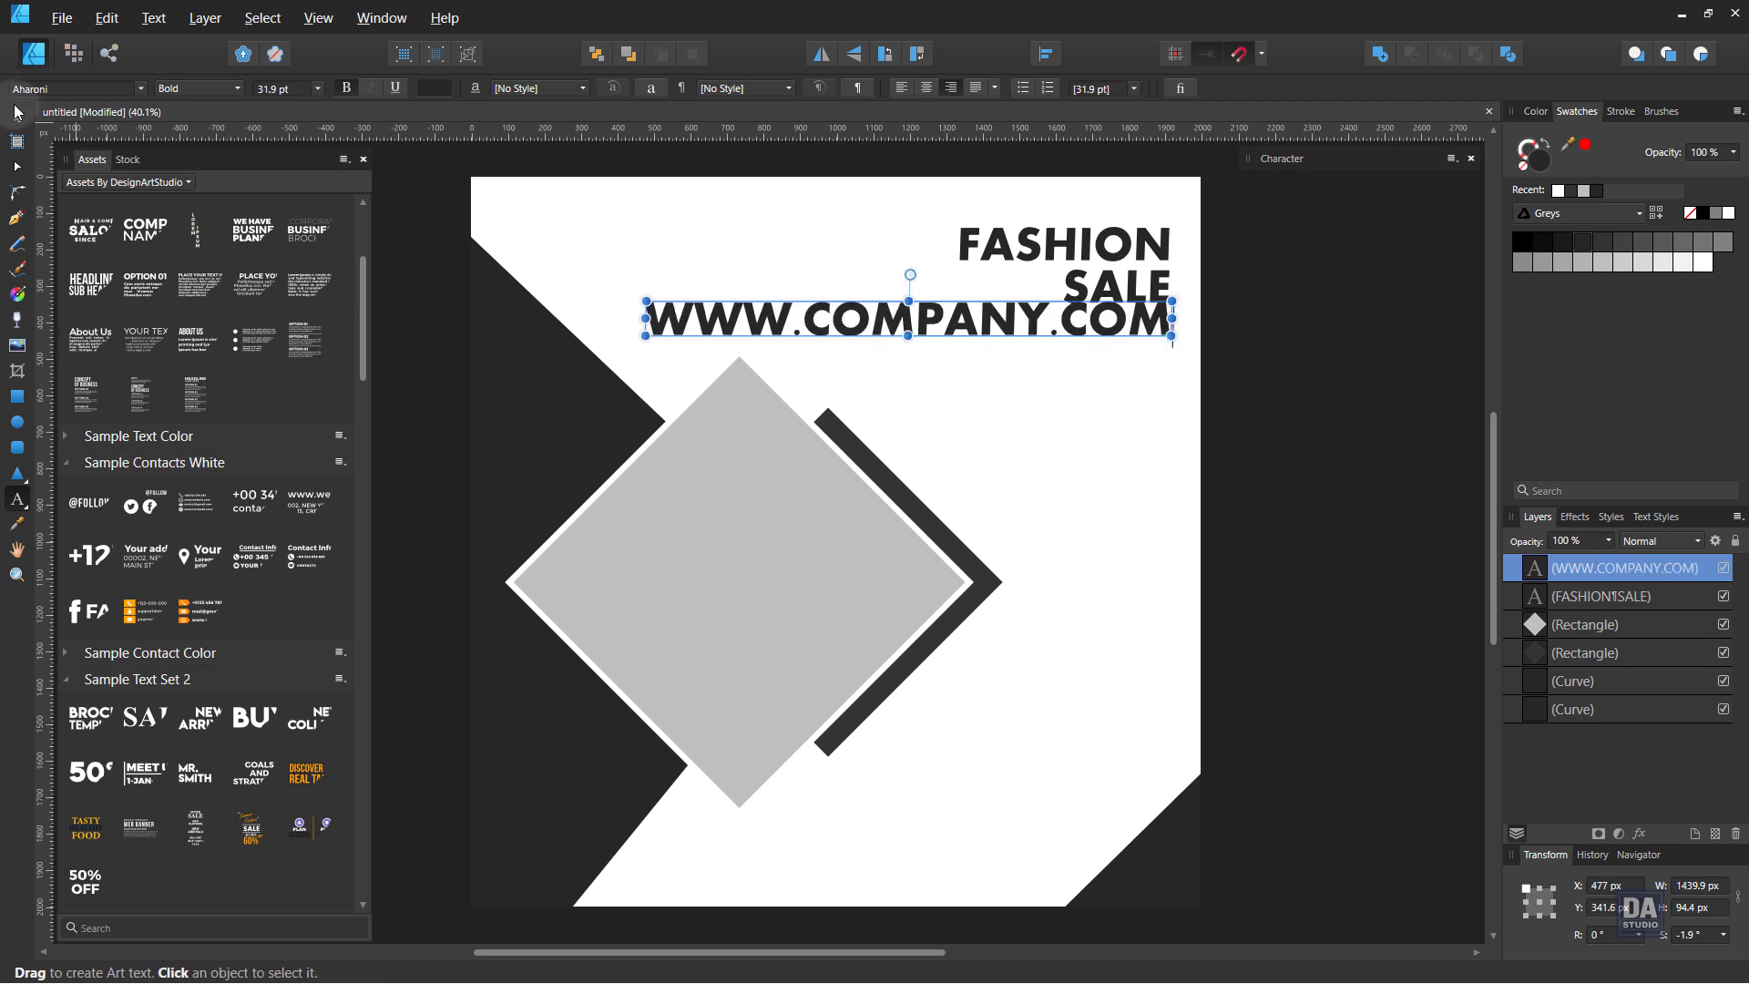
# Shrink the web address line to about 12.2 pt and place it beneath the headline
pyautogui.click(15, 112)
pyautogui.moveTo(646, 302); pyautogui.dragTo(969, 320)
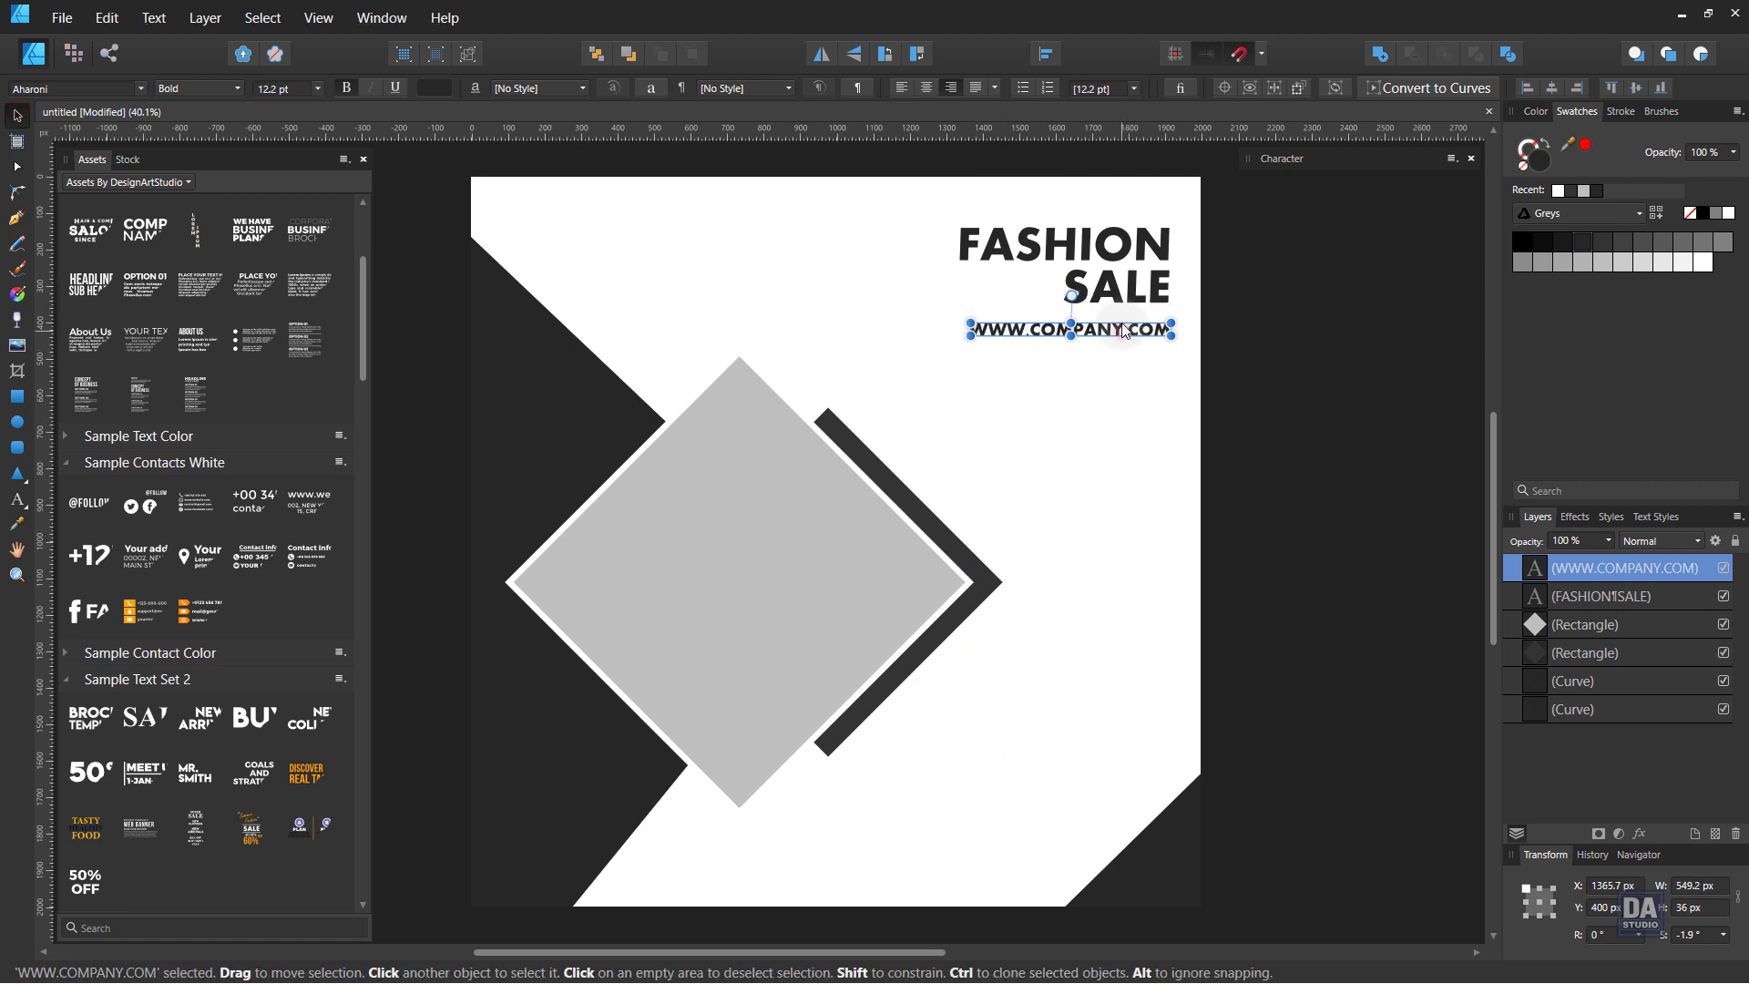
pyautogui.moveTo(1125, 331); pyautogui.dragTo(1122, 321)
pyautogui.click(1130, 349)
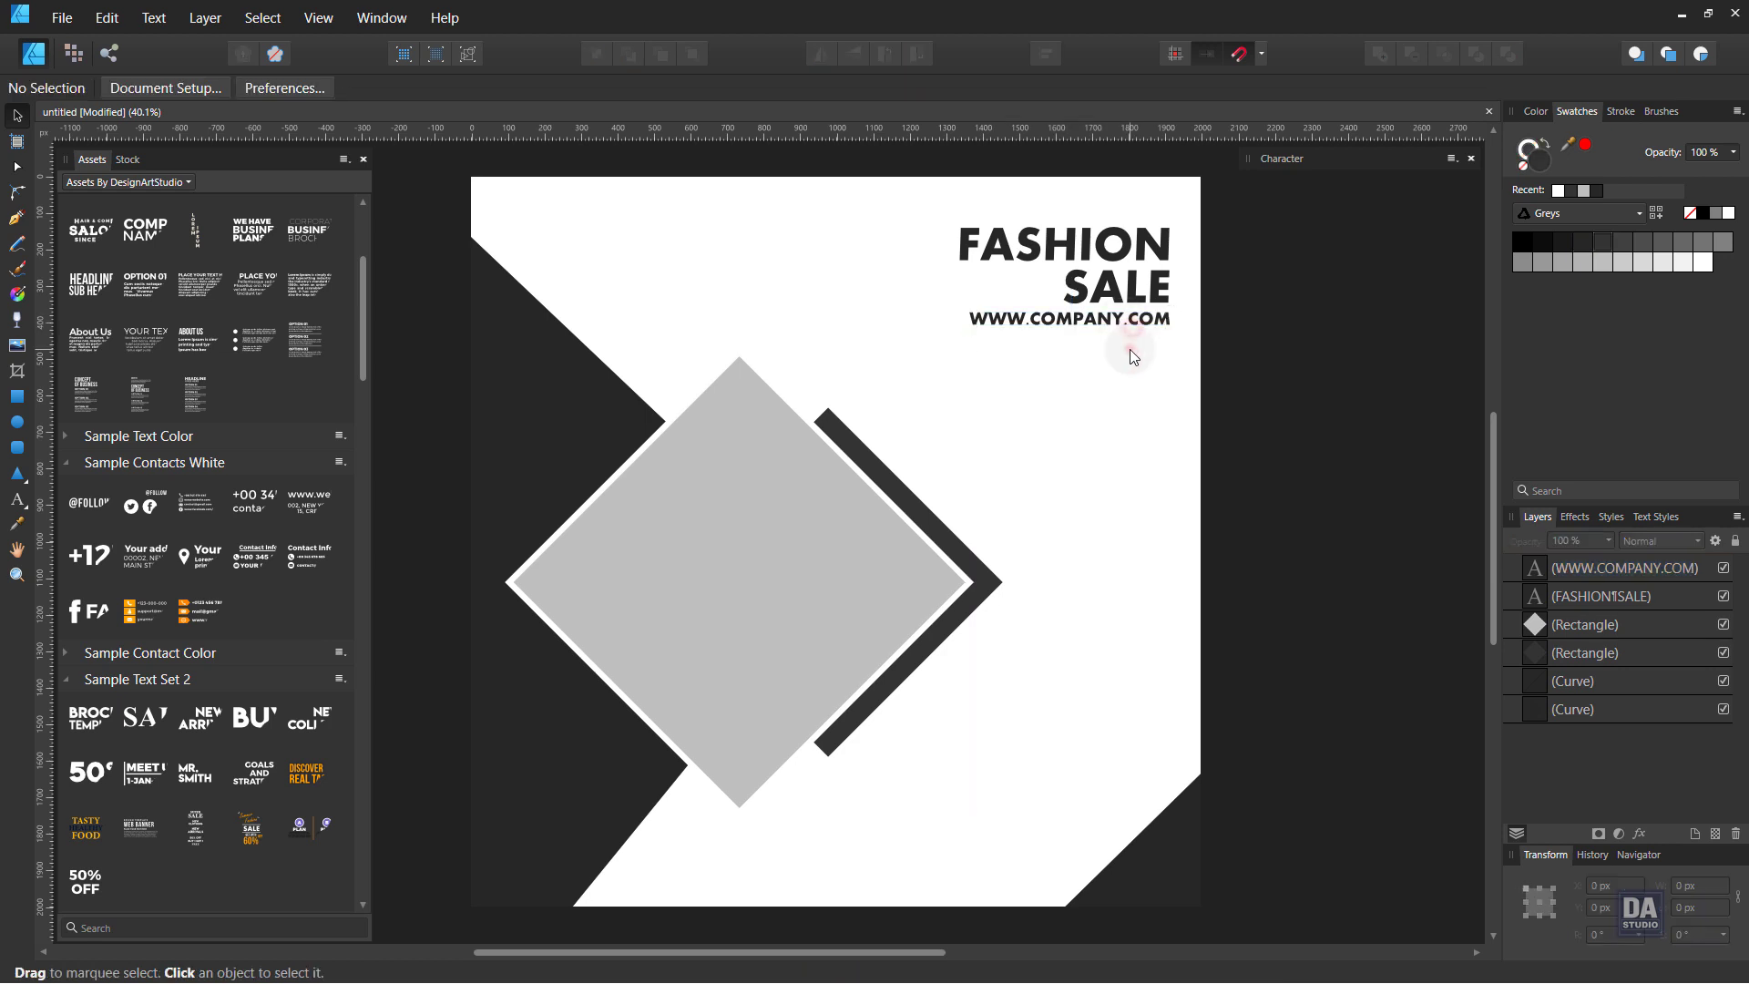
pyautogui.click(1166, 822)
# Raise the bottom-right triangle's top edge and place a SHOP NOW button asset on the flyer
pyautogui.moveTo(1134, 772); pyautogui.dragTo(1150, 700)
pyautogui.click(1147, 703)
pyautogui.scroll(-5, 254, 702)
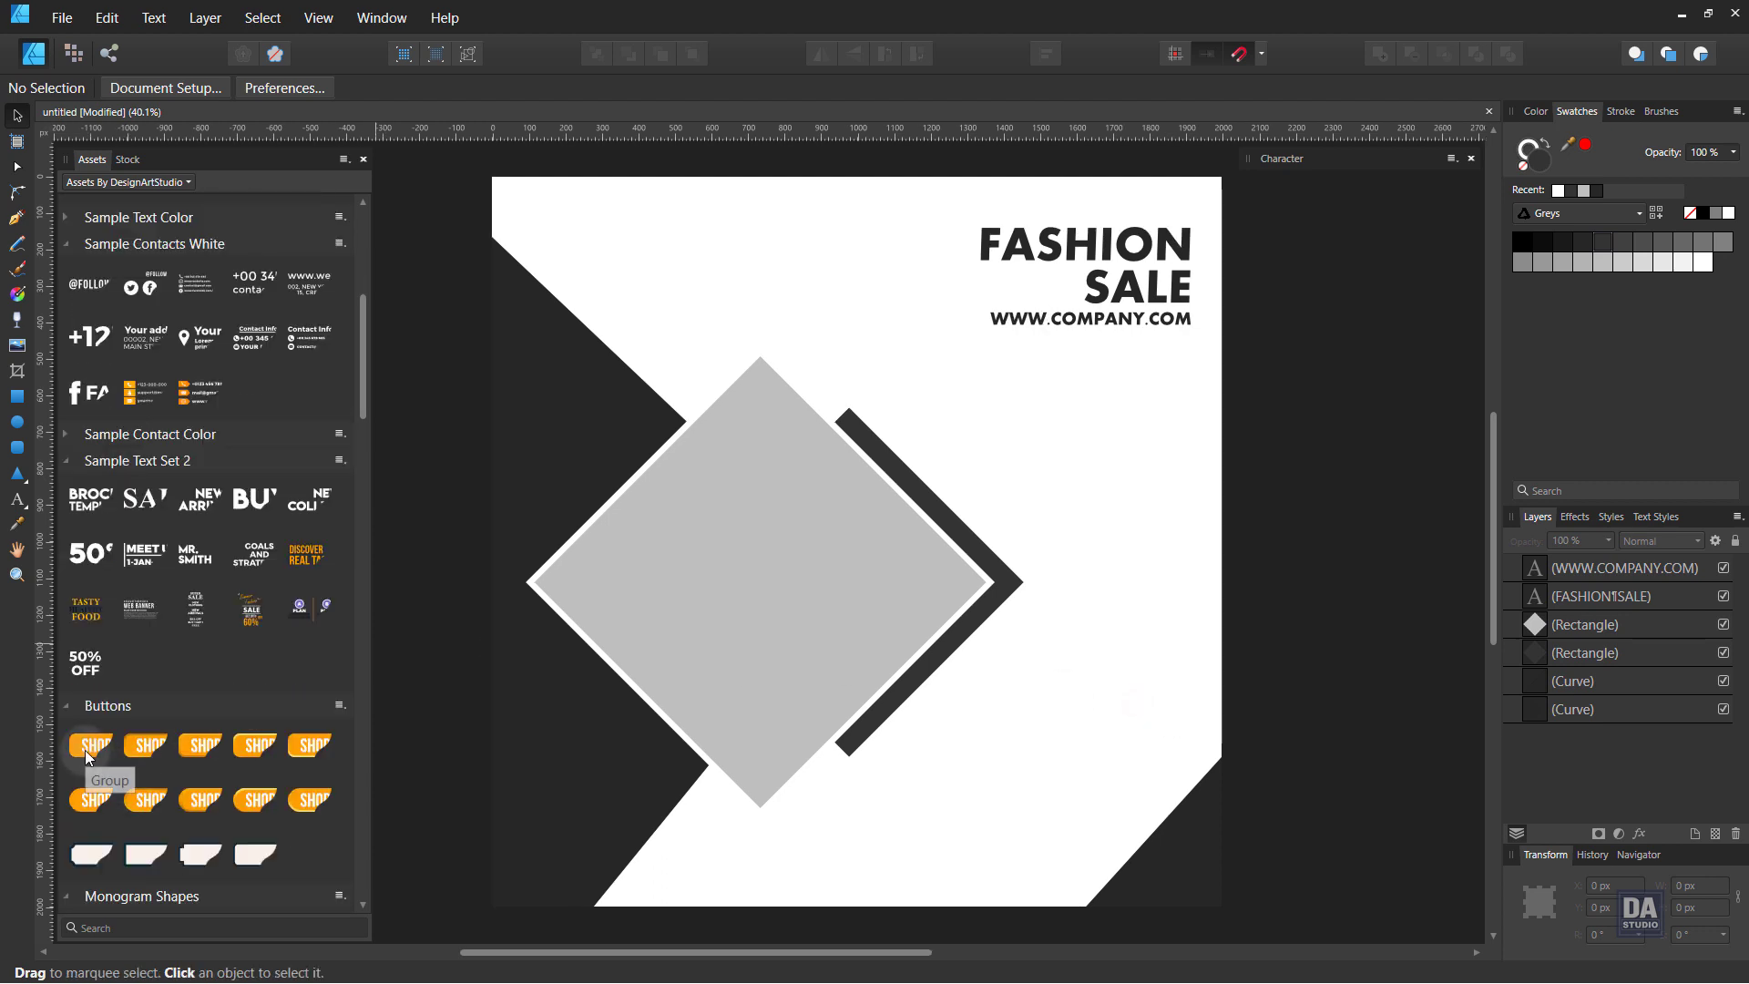
pyautogui.moveTo(84, 750)
pyautogui.mouseDown()
pyautogui.moveTo(1159, 420)
pyautogui.moveTo(1159, 398)
pyautogui.moveTo(1048, 425)
pyautogui.moveTo(1067, 418)
pyautogui.mouseUp()
pyautogui.scroll(4, 1136, 411)
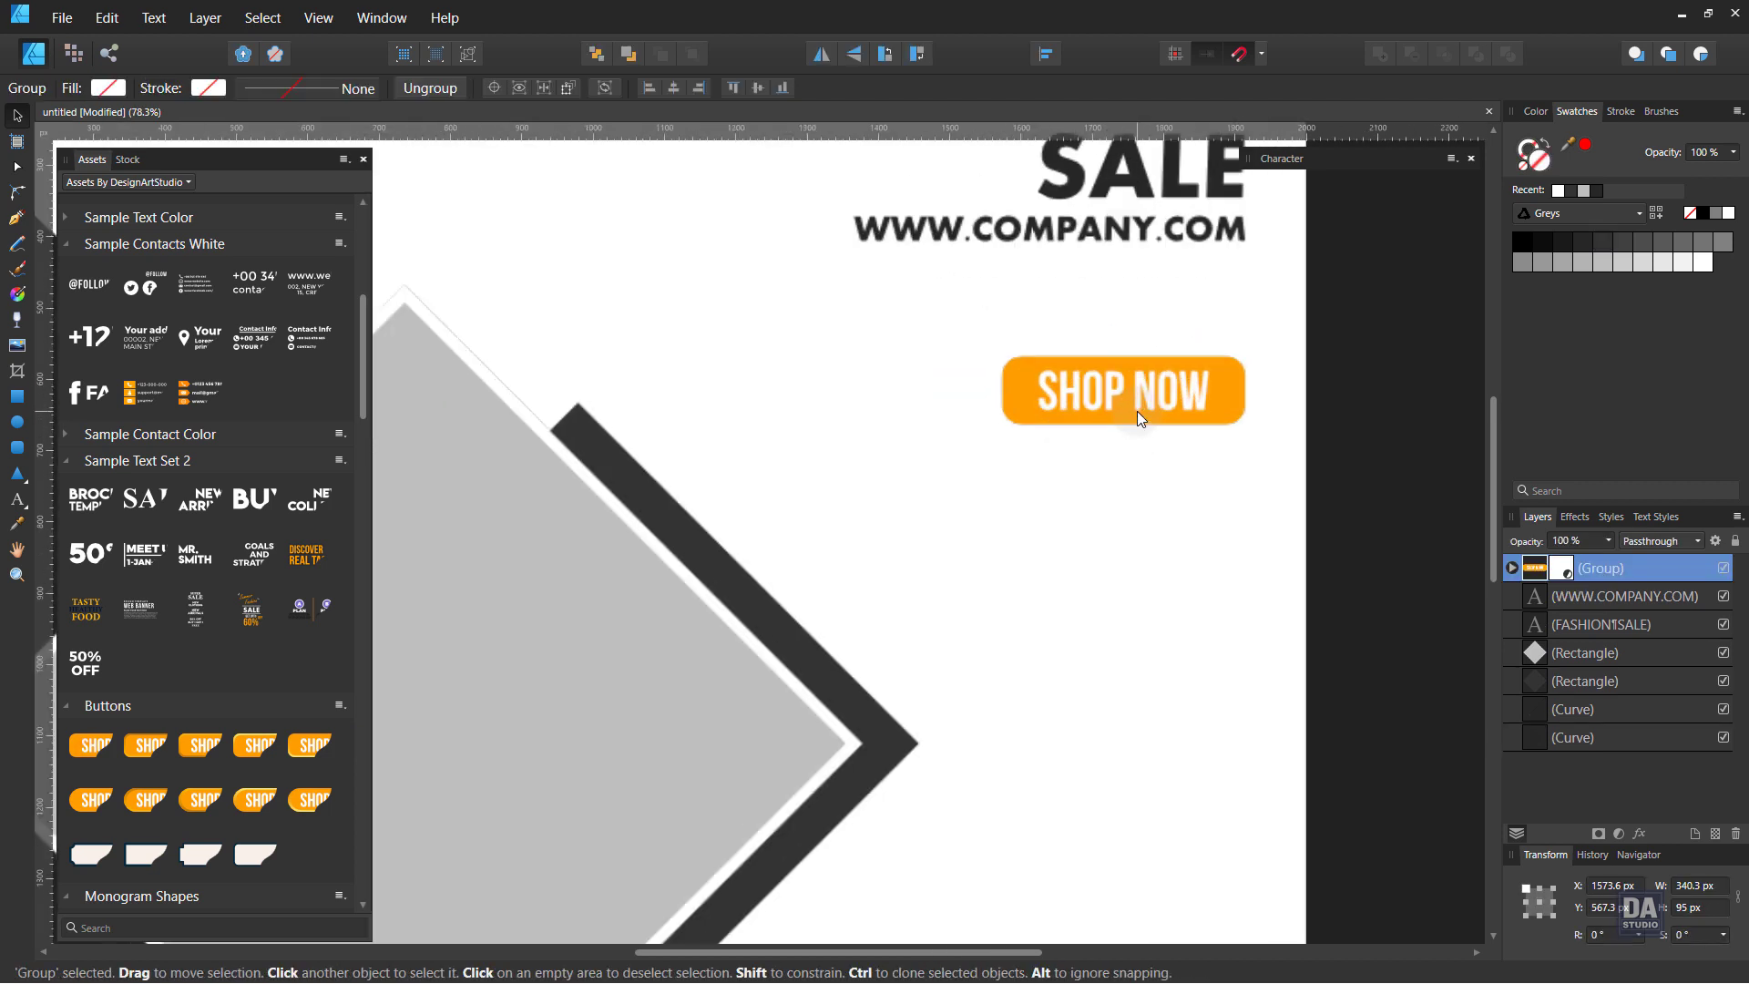
# Shrink the SHOP NOW text and square off the orange button's corners to zero radius
pyautogui.doubleClick(1150, 403)
pyautogui.moveTo(1249, 411); pyautogui.dragTo(1229, 402)
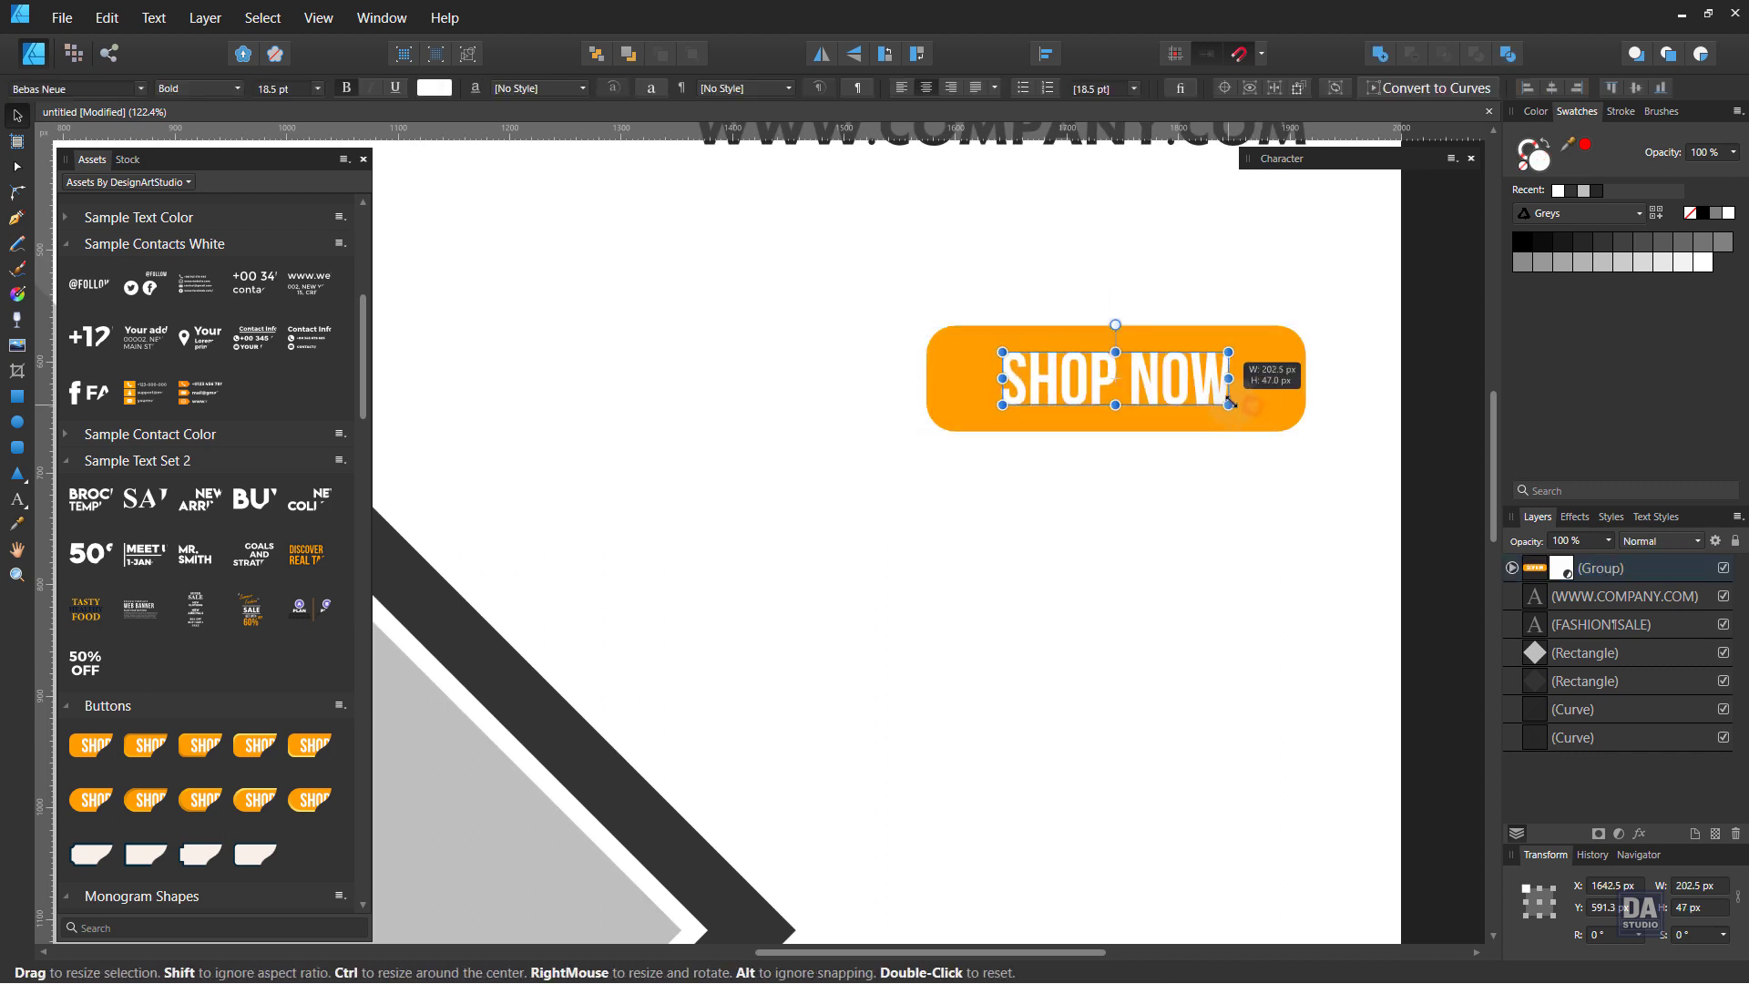
pyautogui.click(1273, 401)
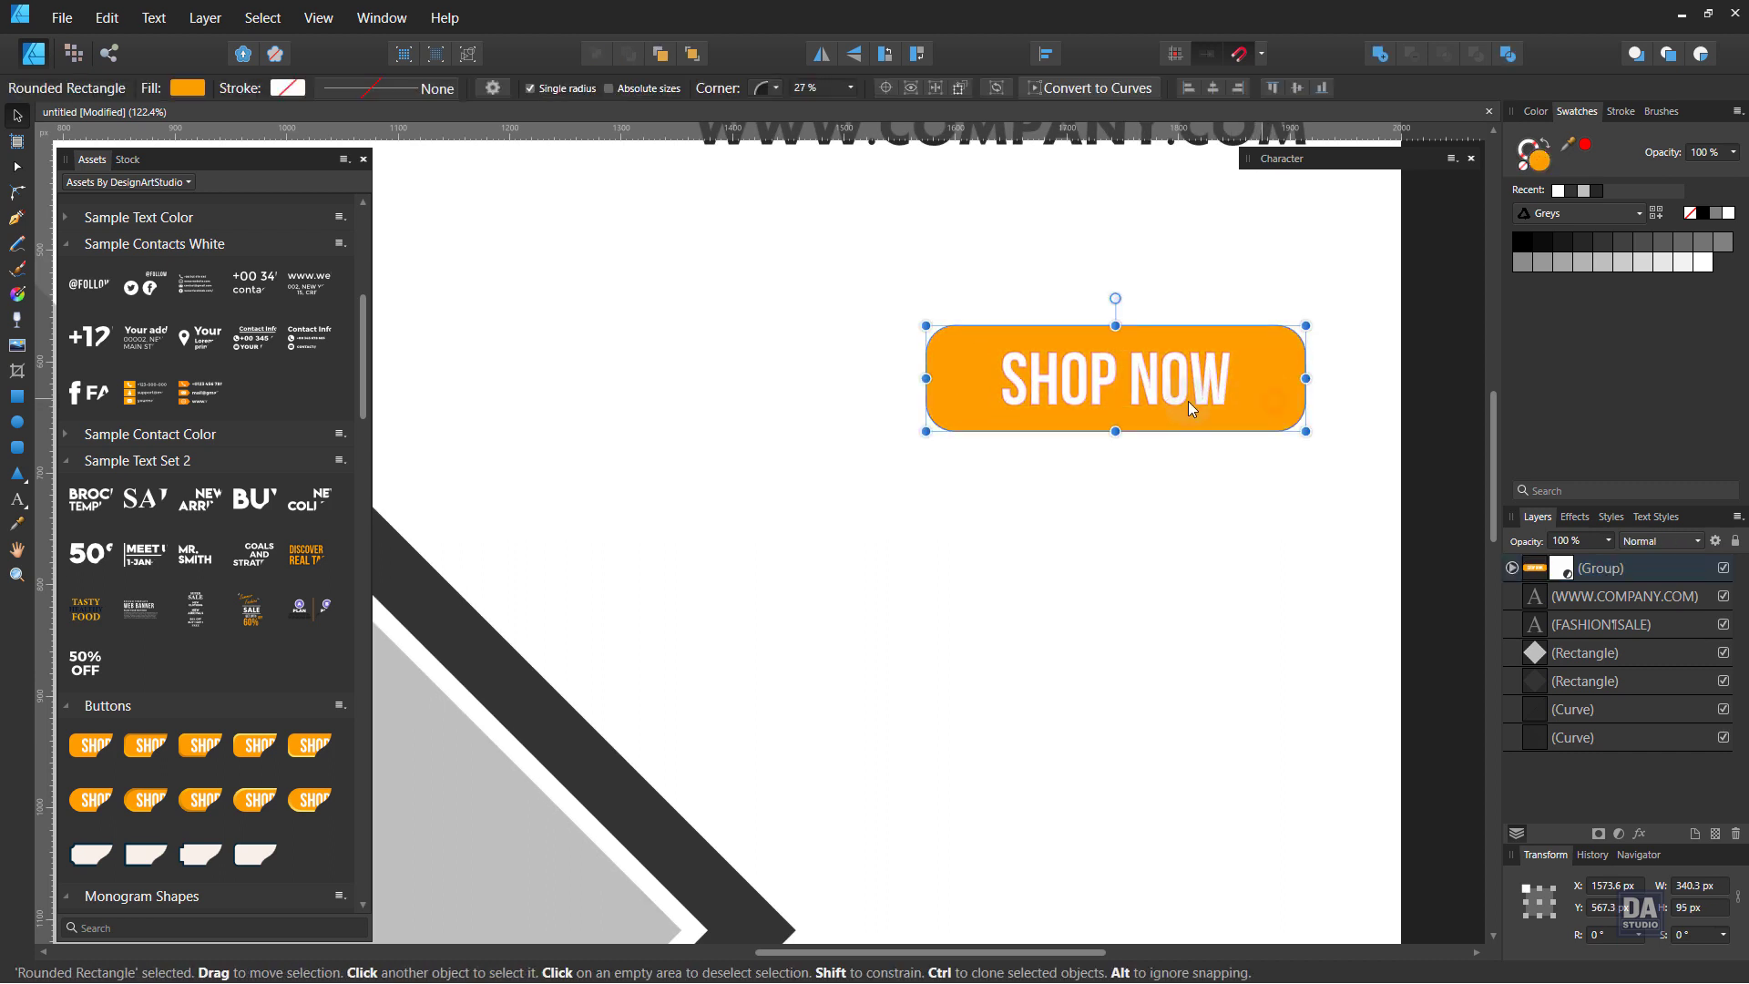
pyautogui.press('m')
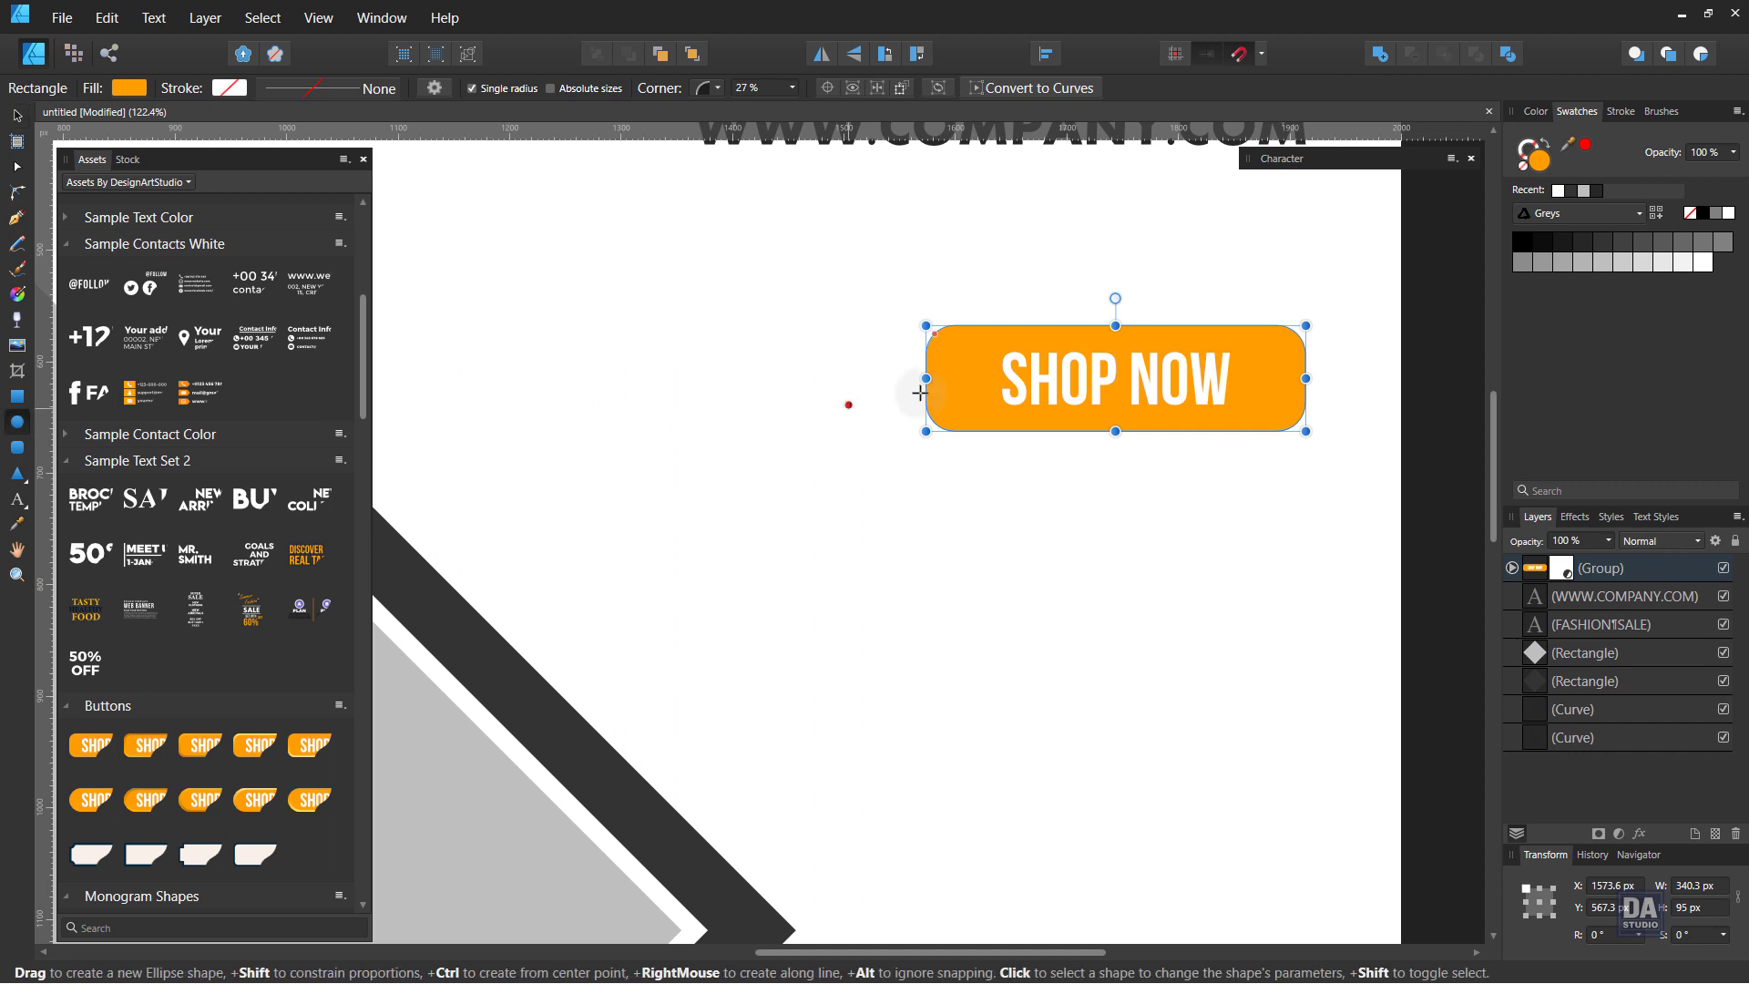
pyautogui.moveTo(928, 327); pyautogui.dragTo(923, 323)
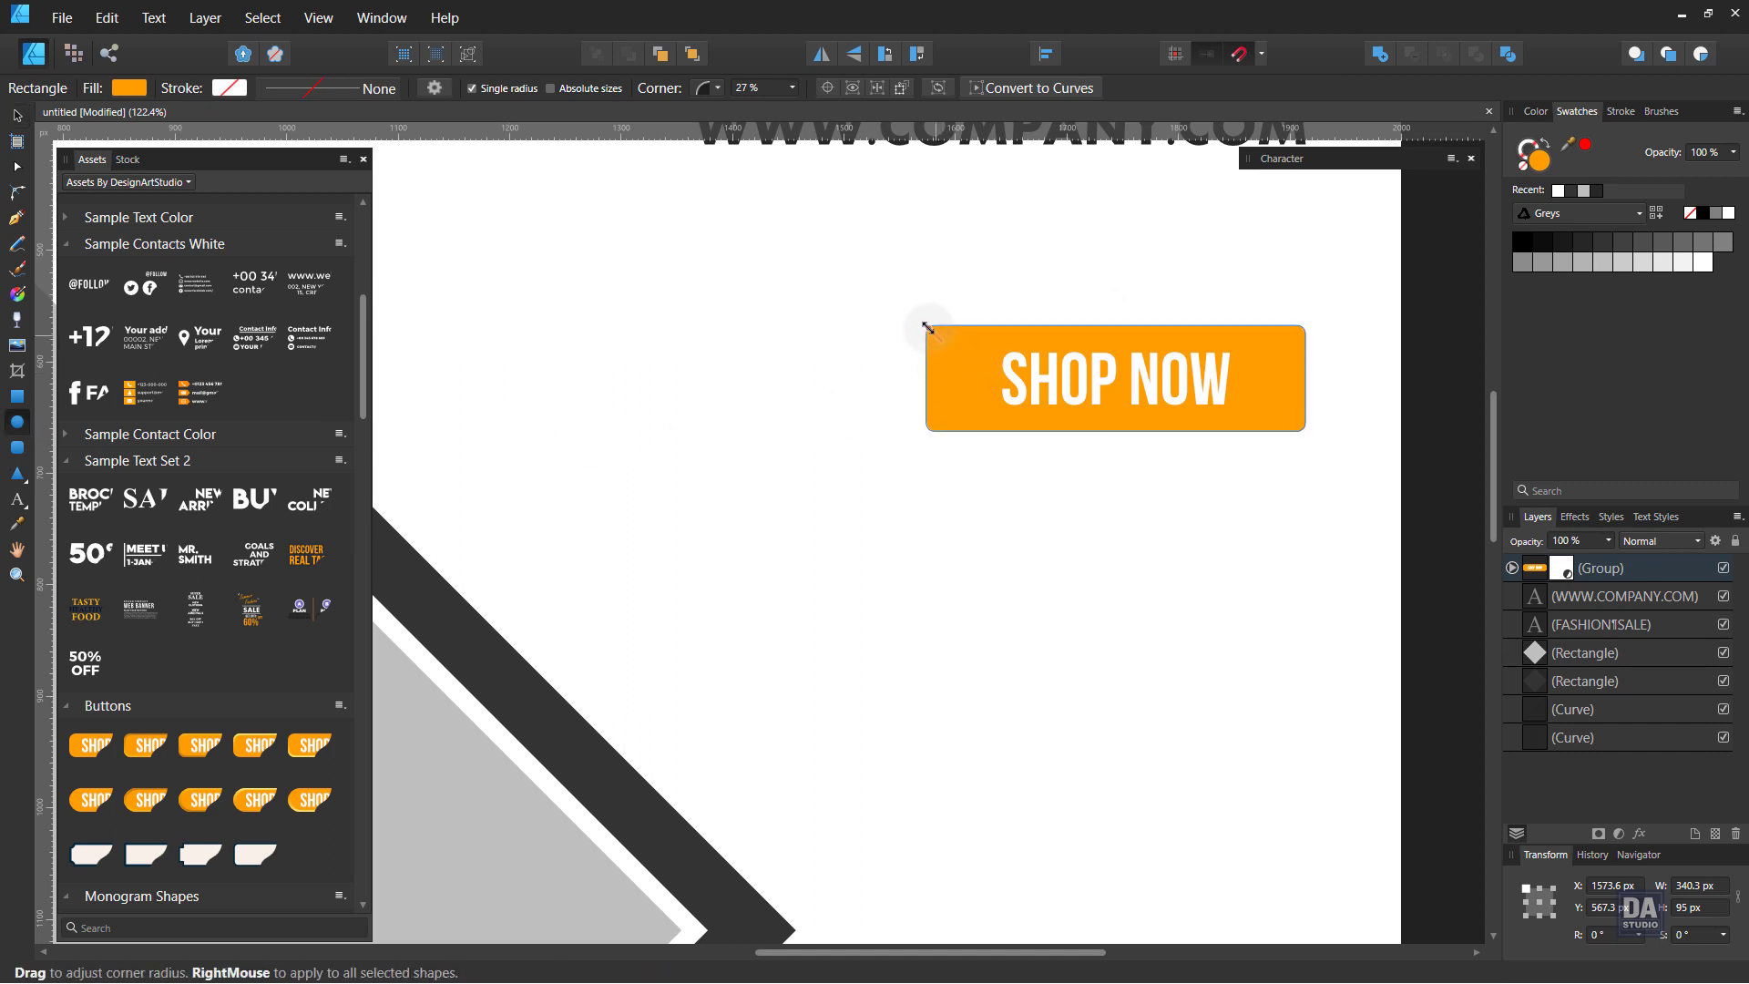
pyautogui.click(1067, 488)
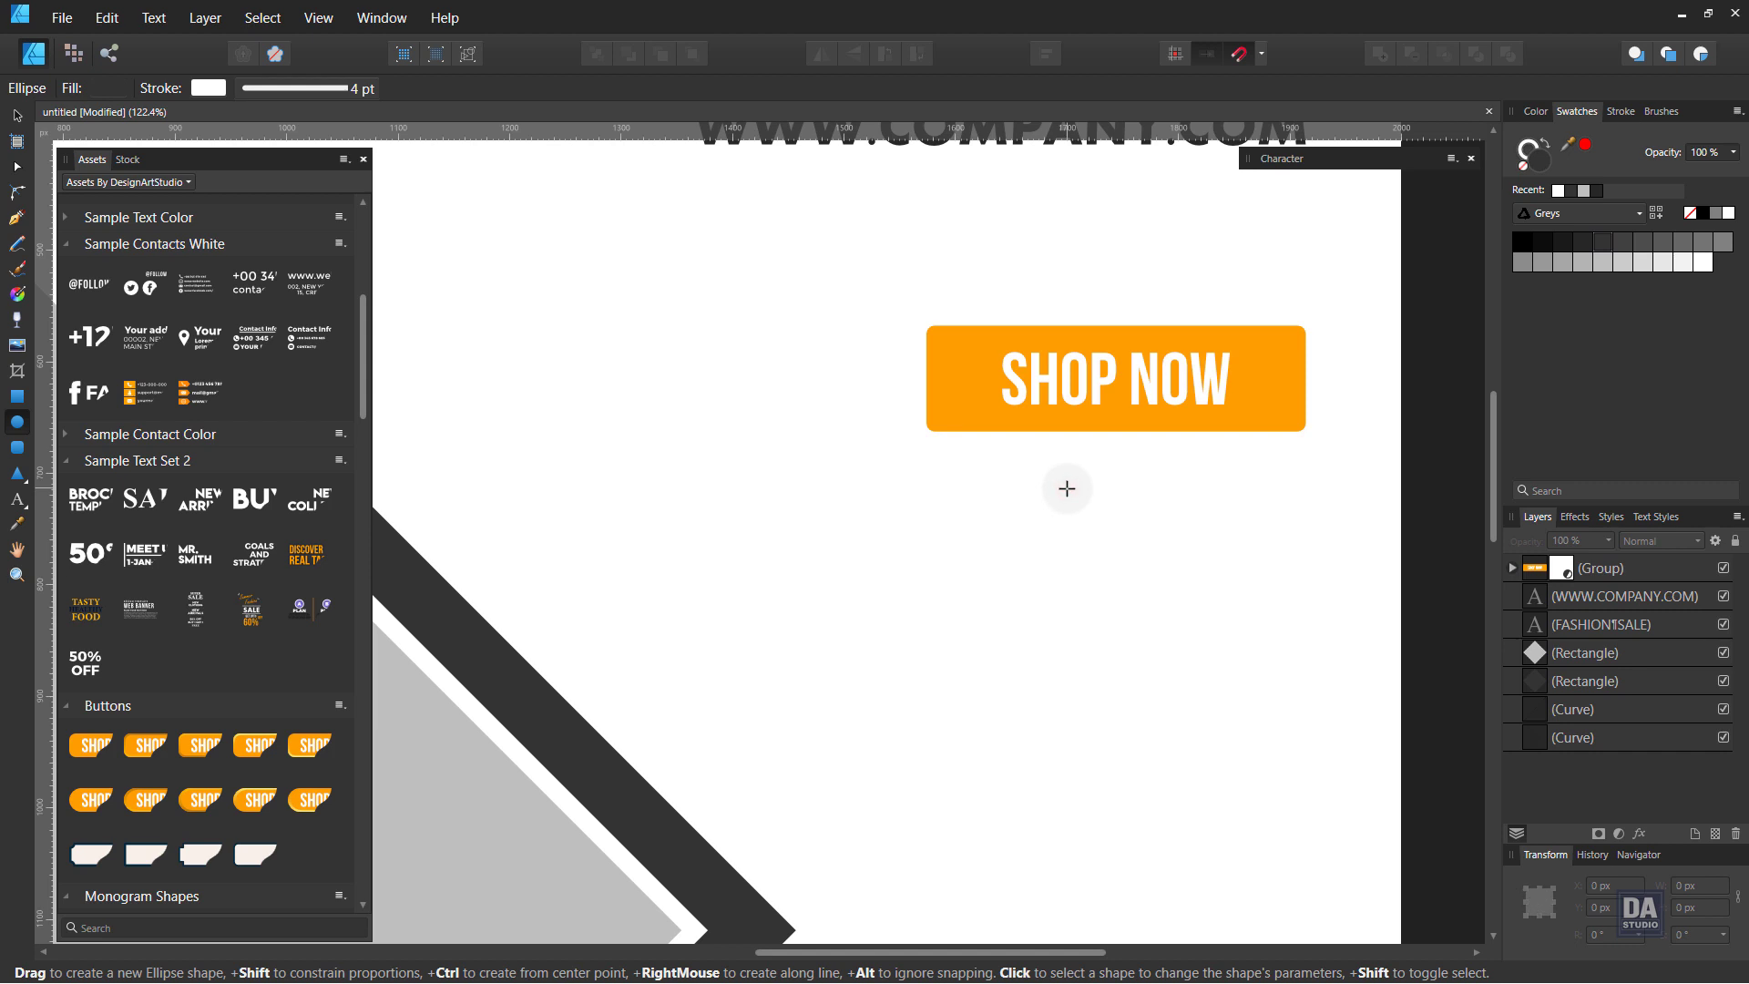
pyautogui.scroll(-1, 1109, 531)
pyautogui.scroll(-1, 1023, 613)
pyautogui.scroll(-1, 964, 516)
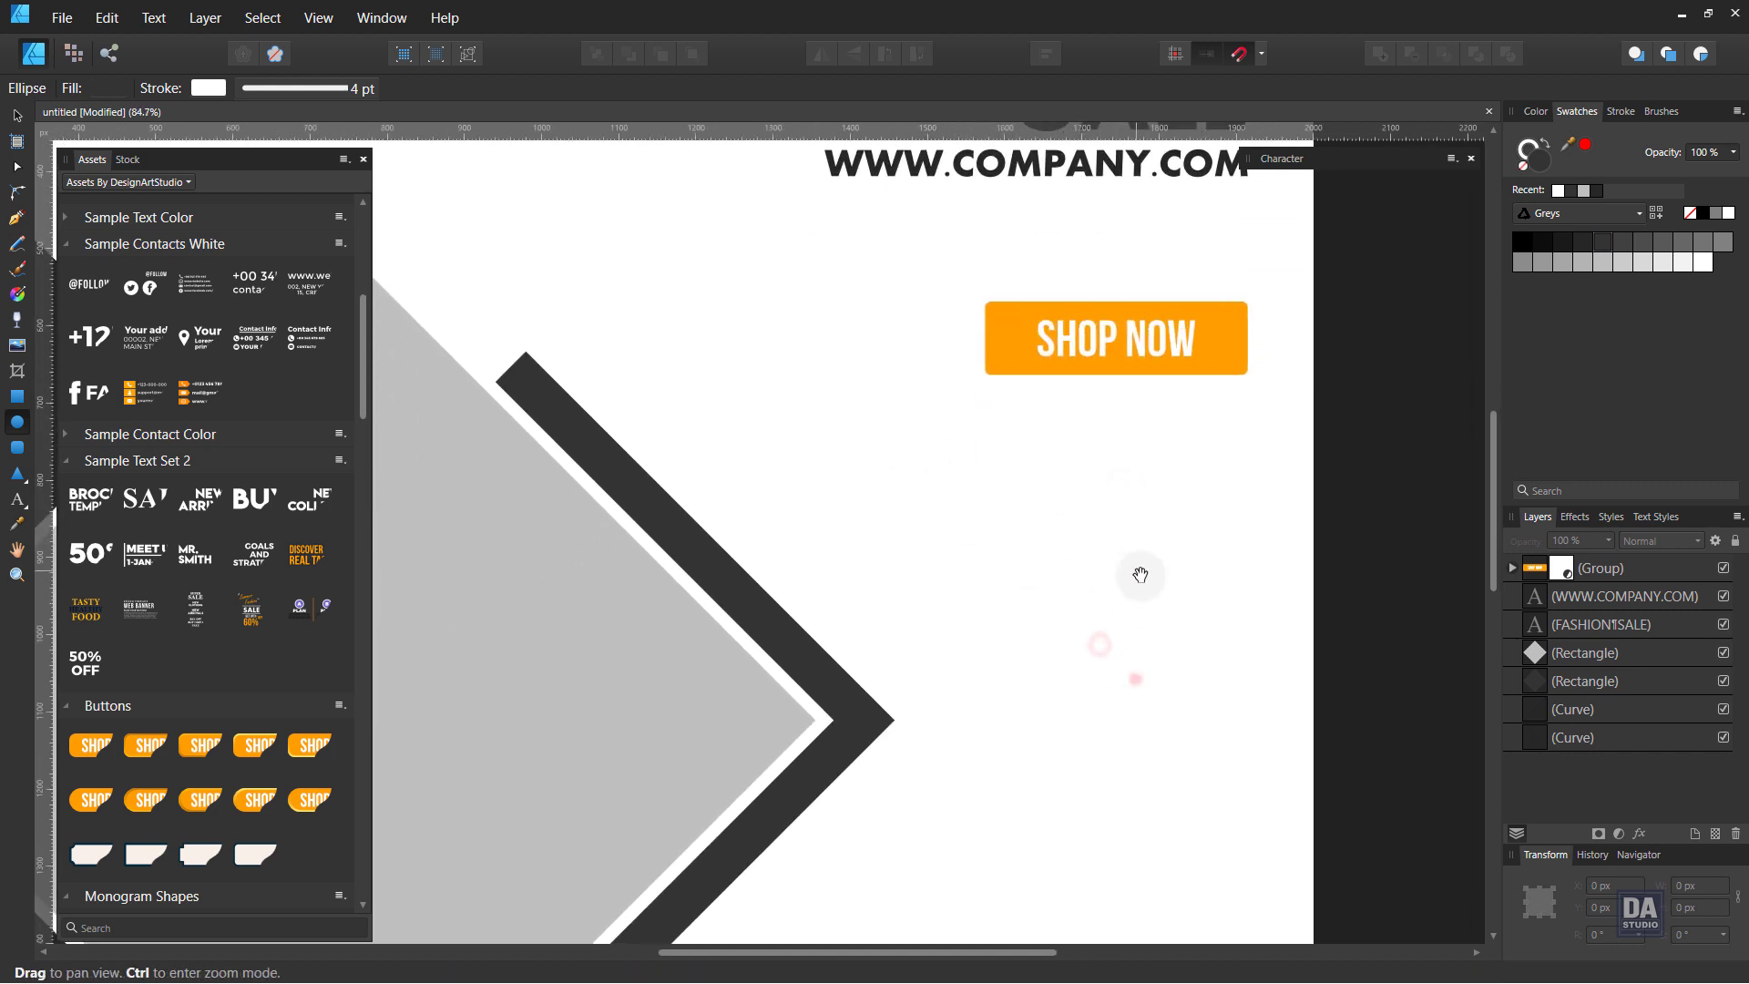
pyautogui.scroll(-3, 1139, 575)
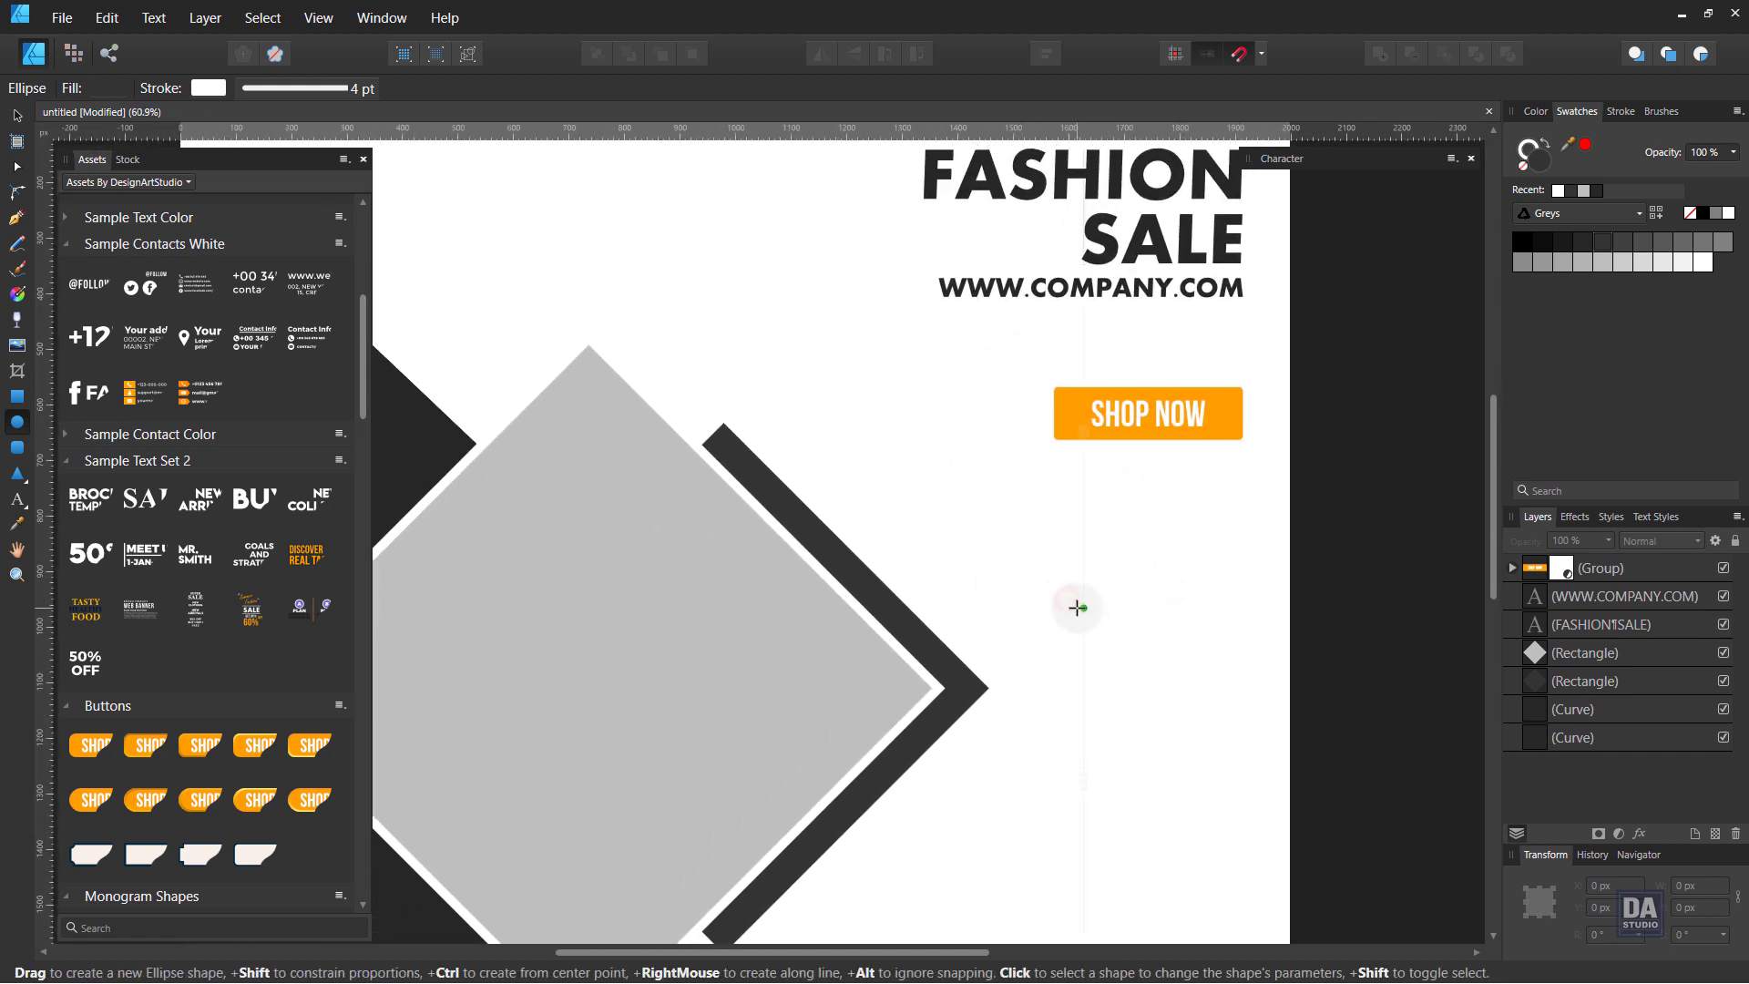
# Add a dark 50% OFF text asset below the button and trim it to just 50%
pyautogui.press('v')
pyautogui.moveTo(89, 676); pyautogui.dragTo(1077, 619)
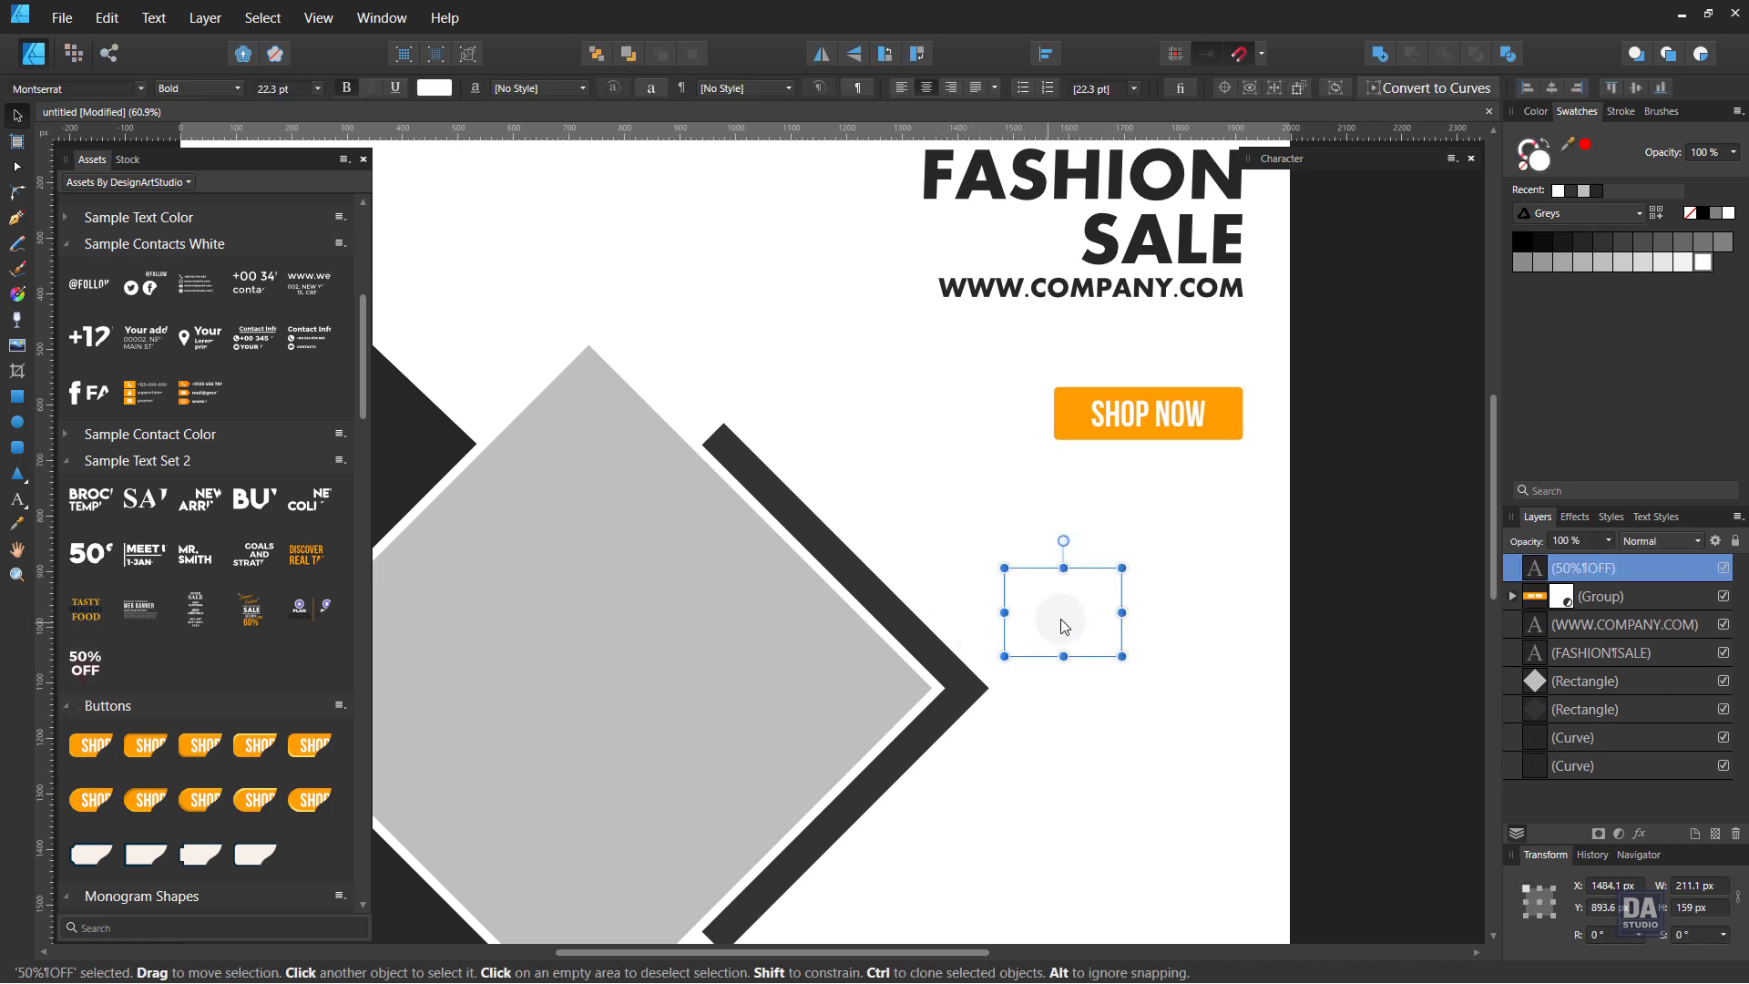
pyautogui.click(1583, 241)
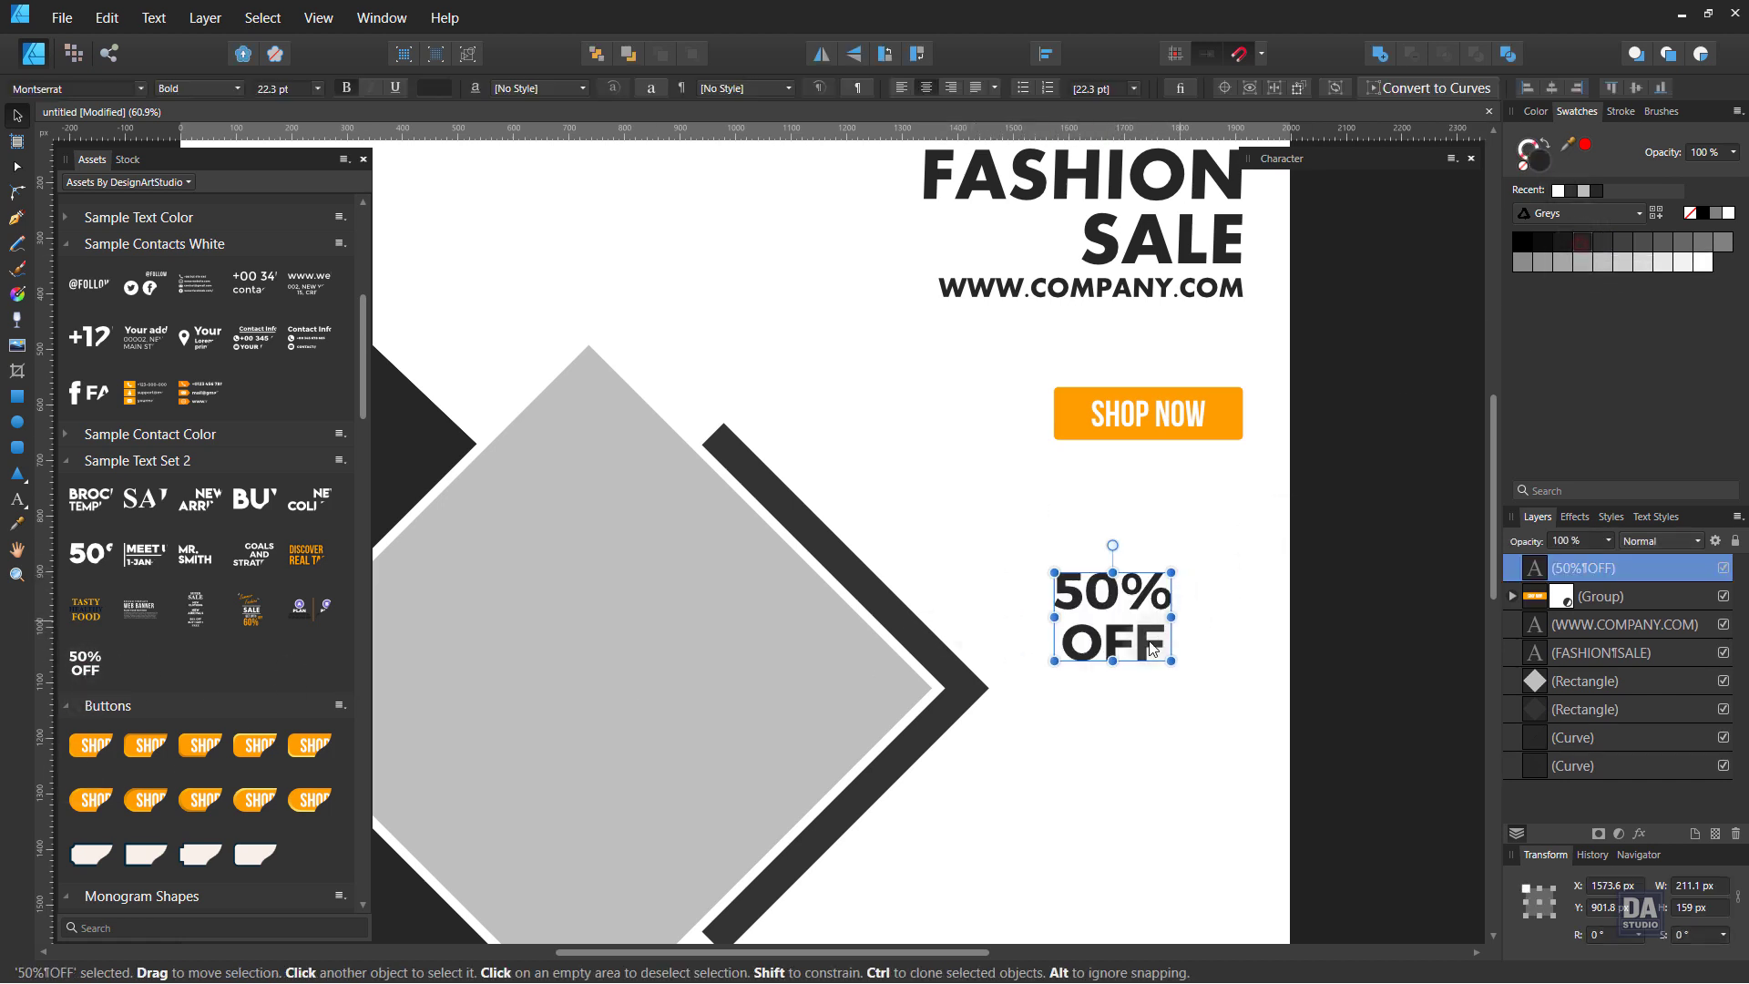
pyautogui.moveTo(1118, 631); pyautogui.dragTo(1164, 640)
pyautogui.doubleClick(1165, 640)
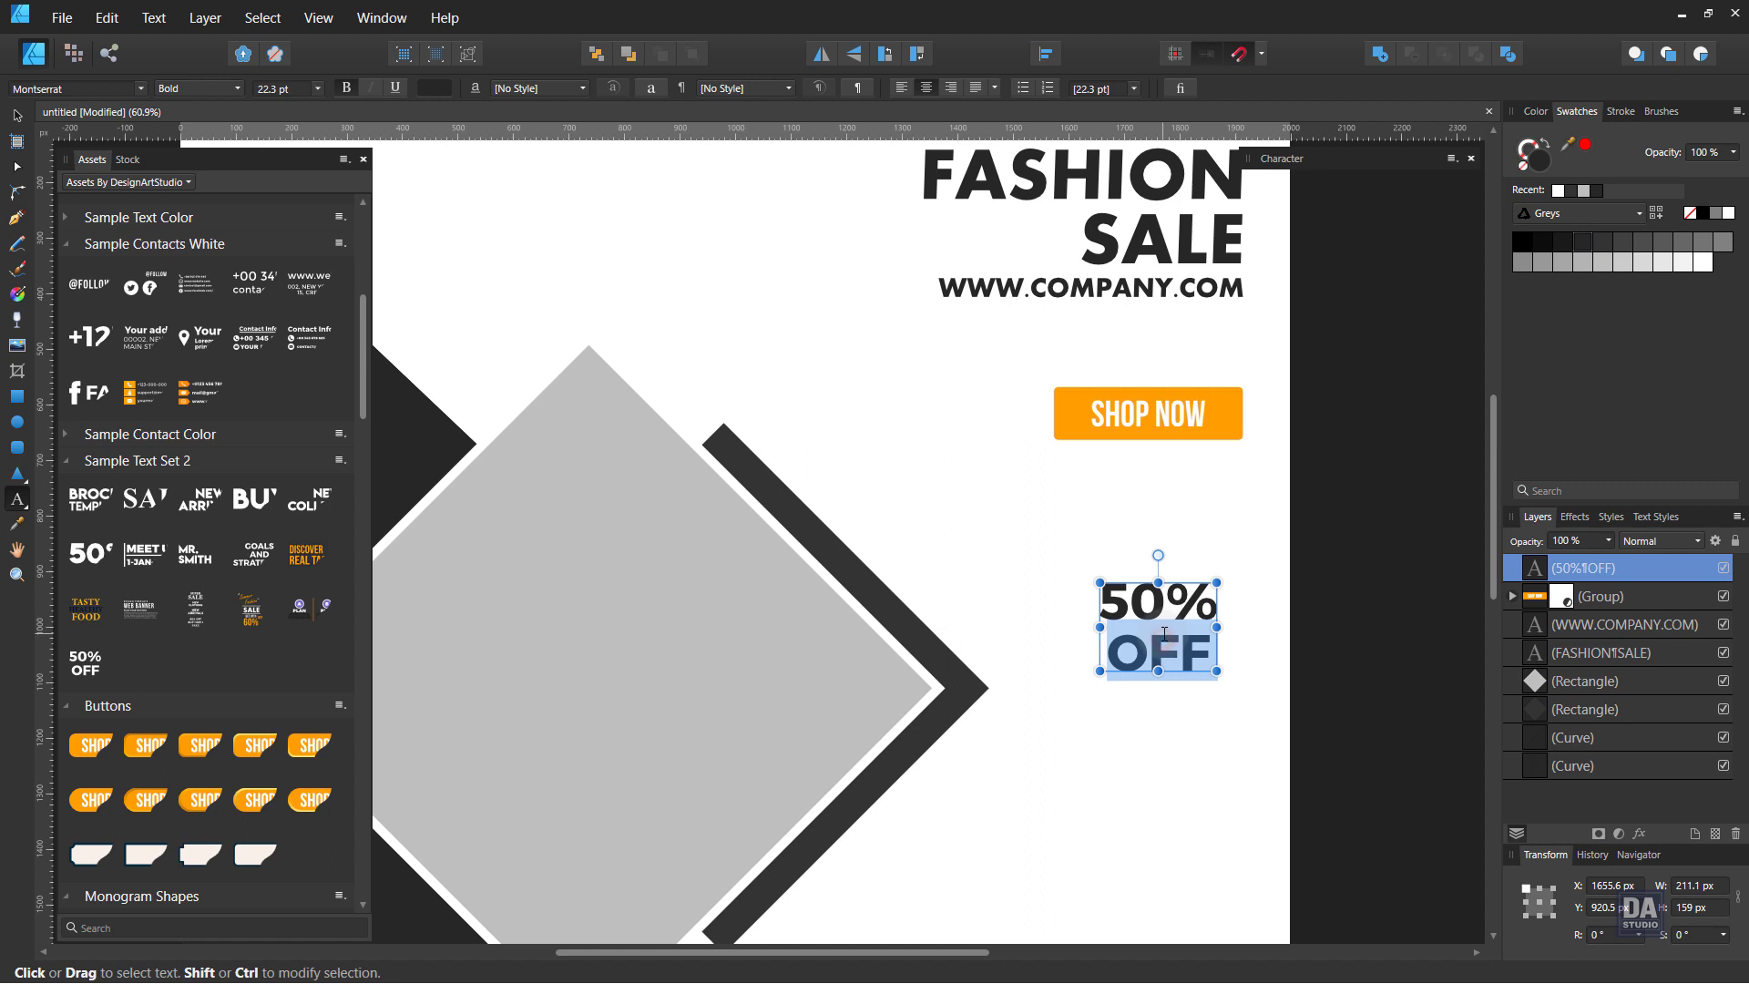
pyautogui.press('BackSpace')
pyautogui.press('BackSpace')
pyautogui.press('Escape')
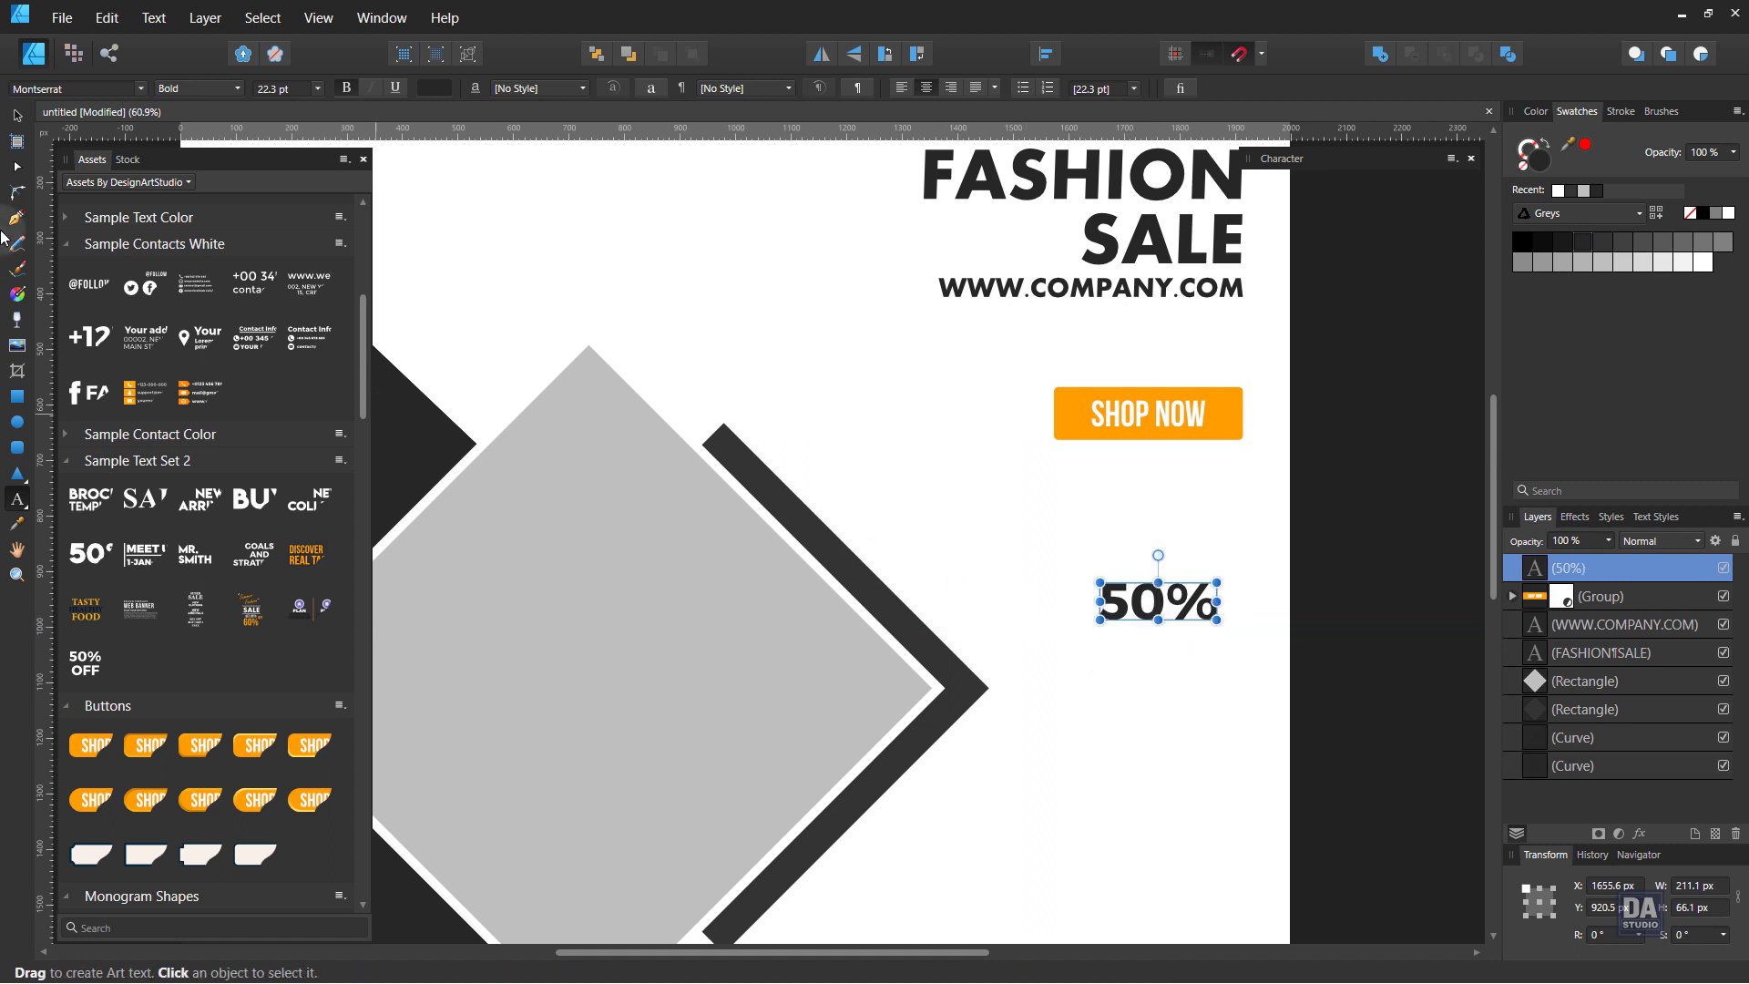
pyautogui.click(16, 116)
pyautogui.moveTo(1172, 619)
pyautogui.mouseDown()
pyautogui.moveTo(1178, 703)
pyautogui.moveTo(1207, 706)
pyautogui.moveTo(1203, 611)
pyautogui.mouseUp()
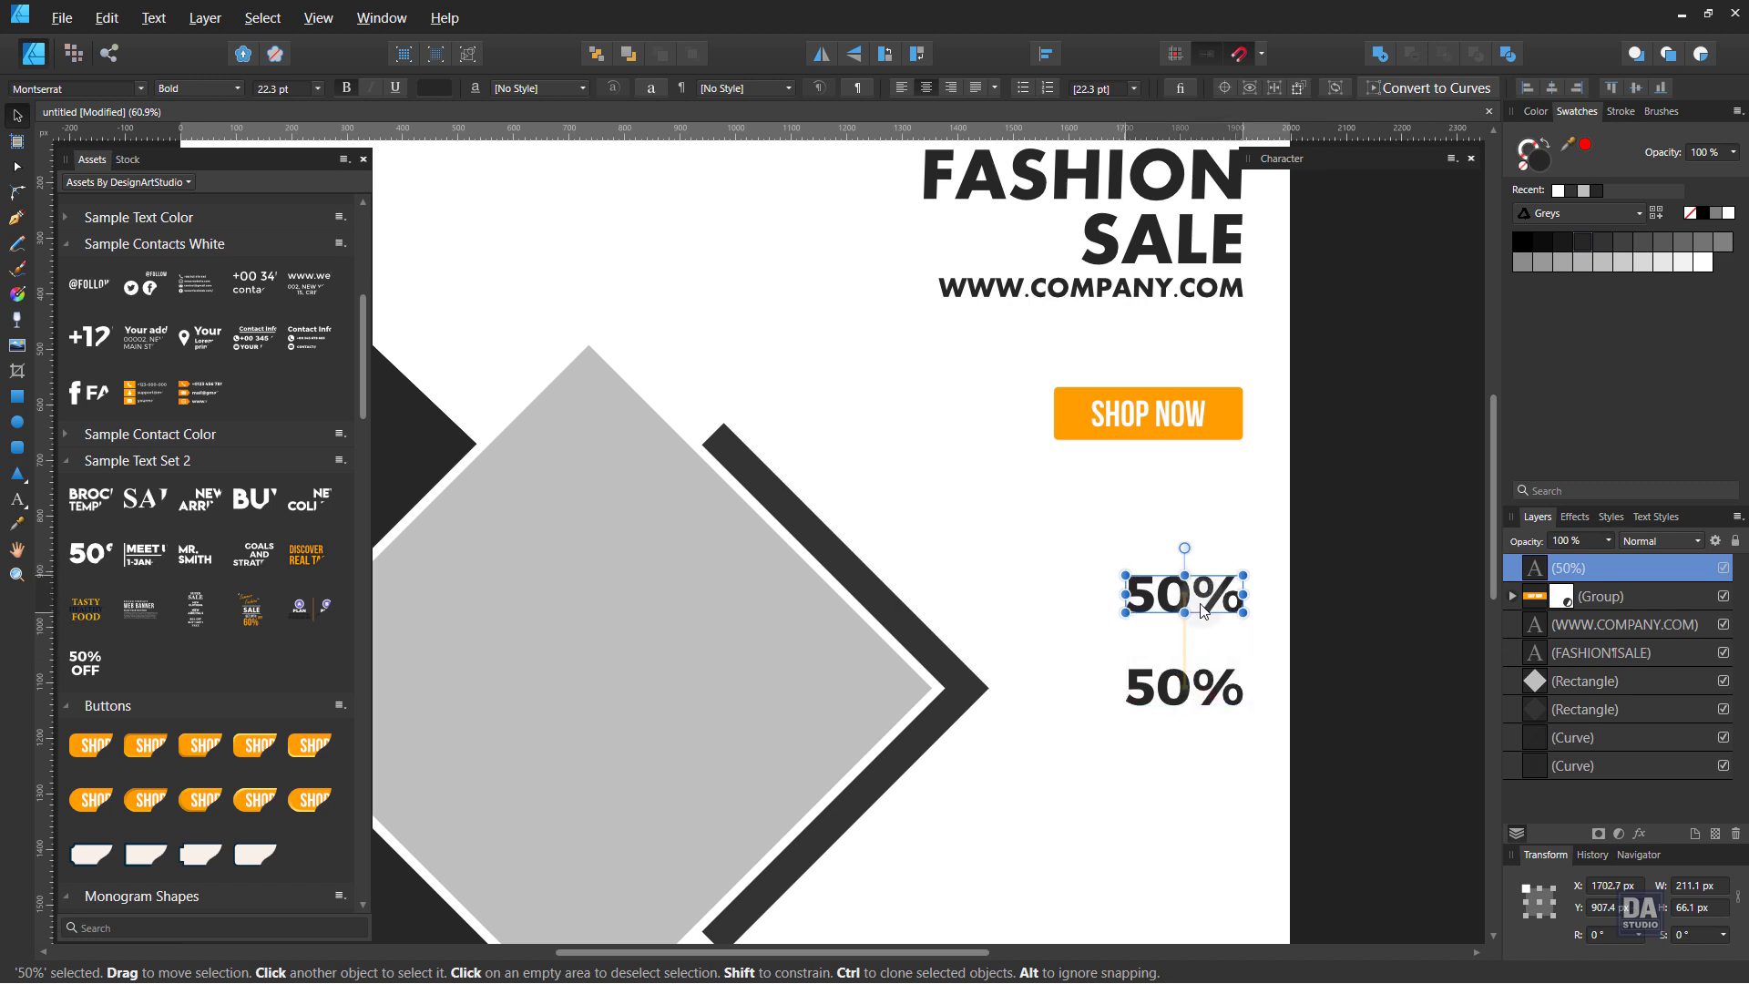
# Retype the upper 50% copy as SAVE and UP TO on two lines
pyautogui.doubleClick(1203, 606)
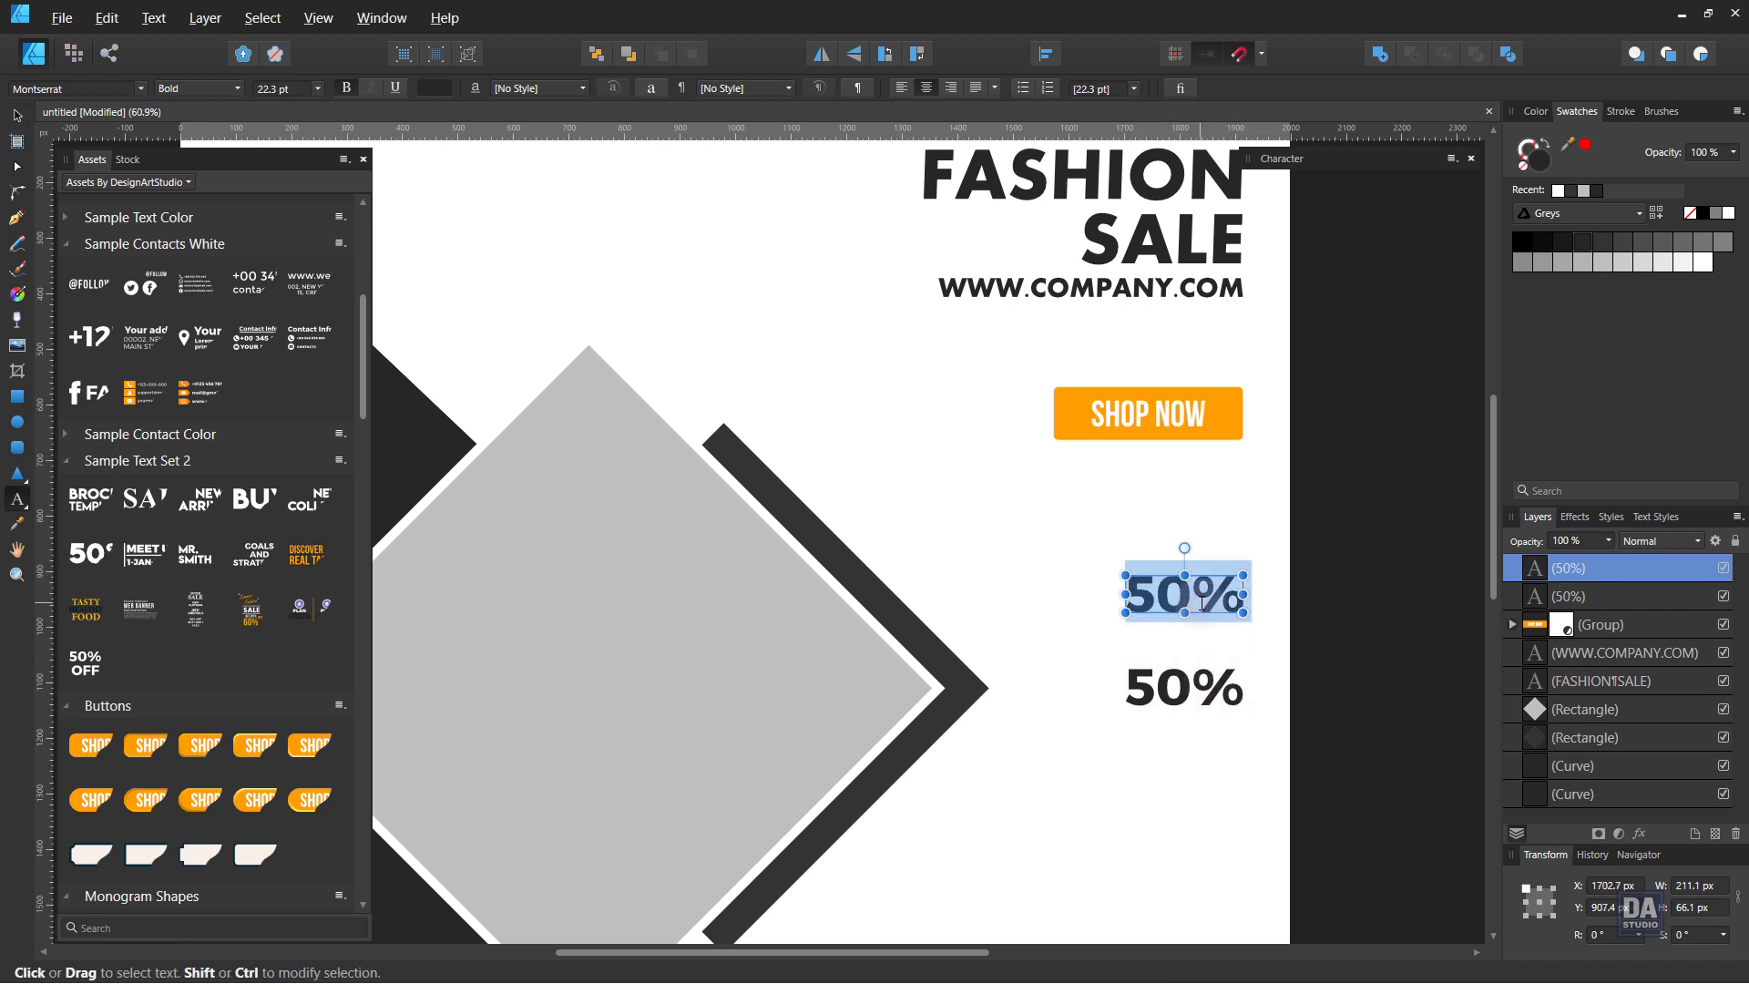
pyautogui.write('SAVE ')
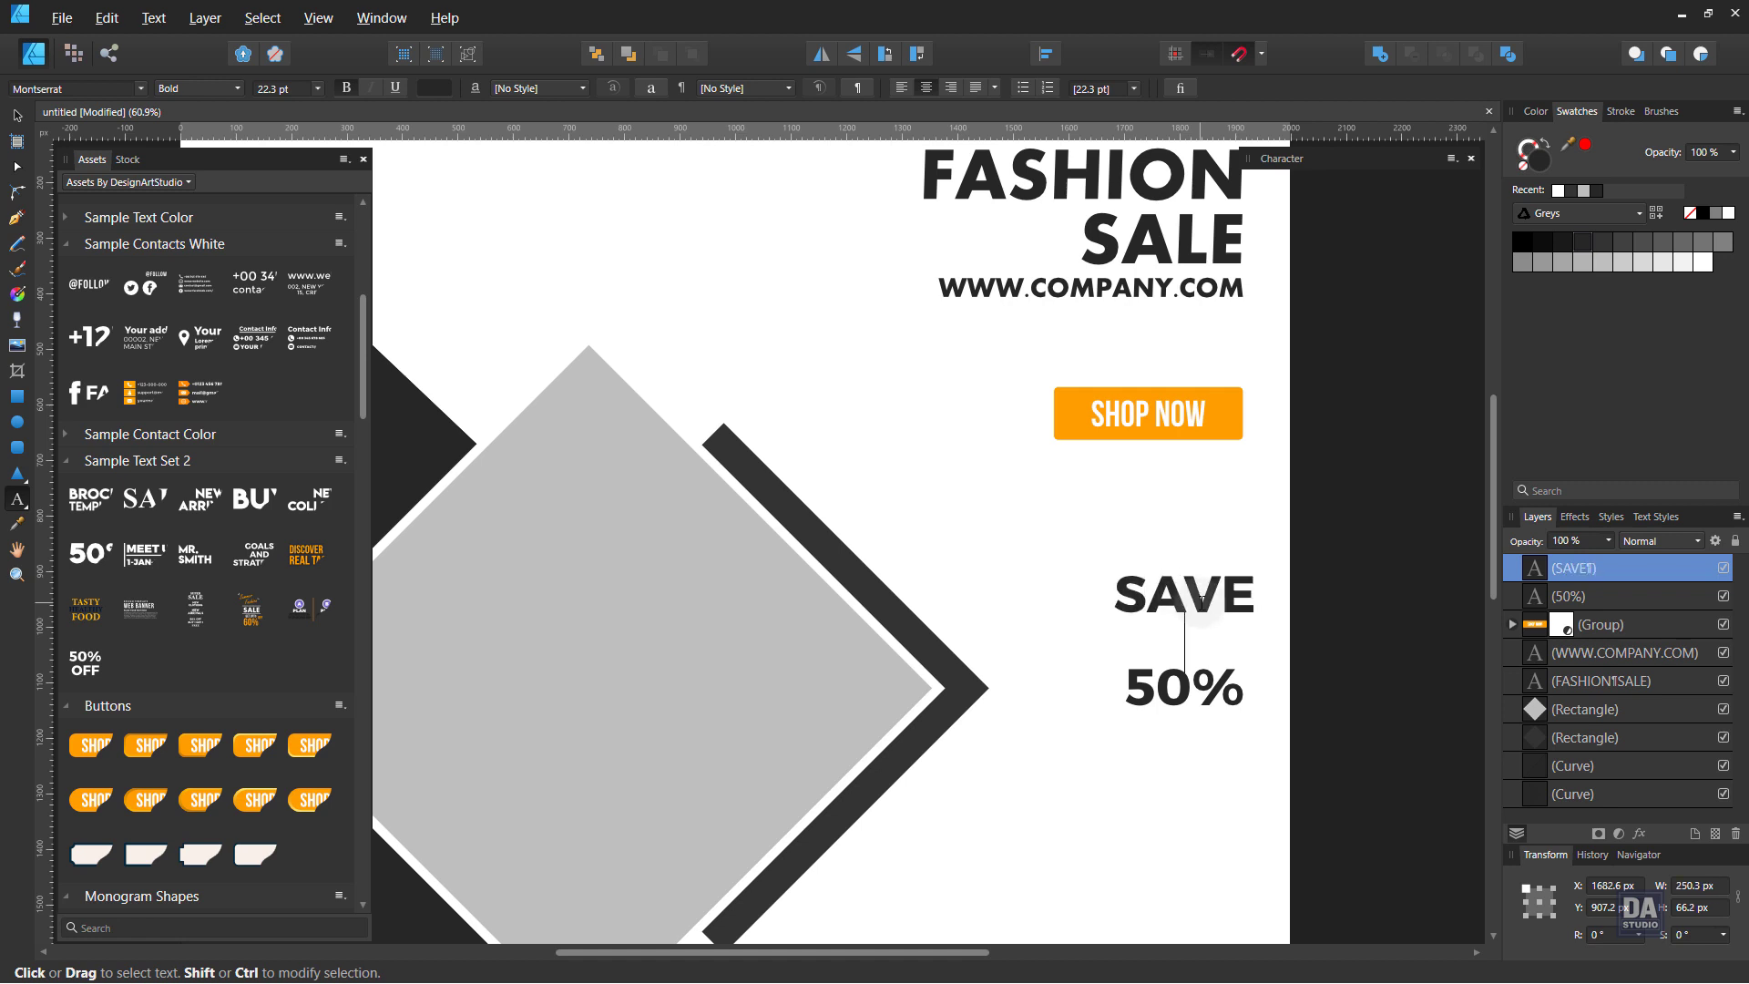
pyautogui.write('up to')
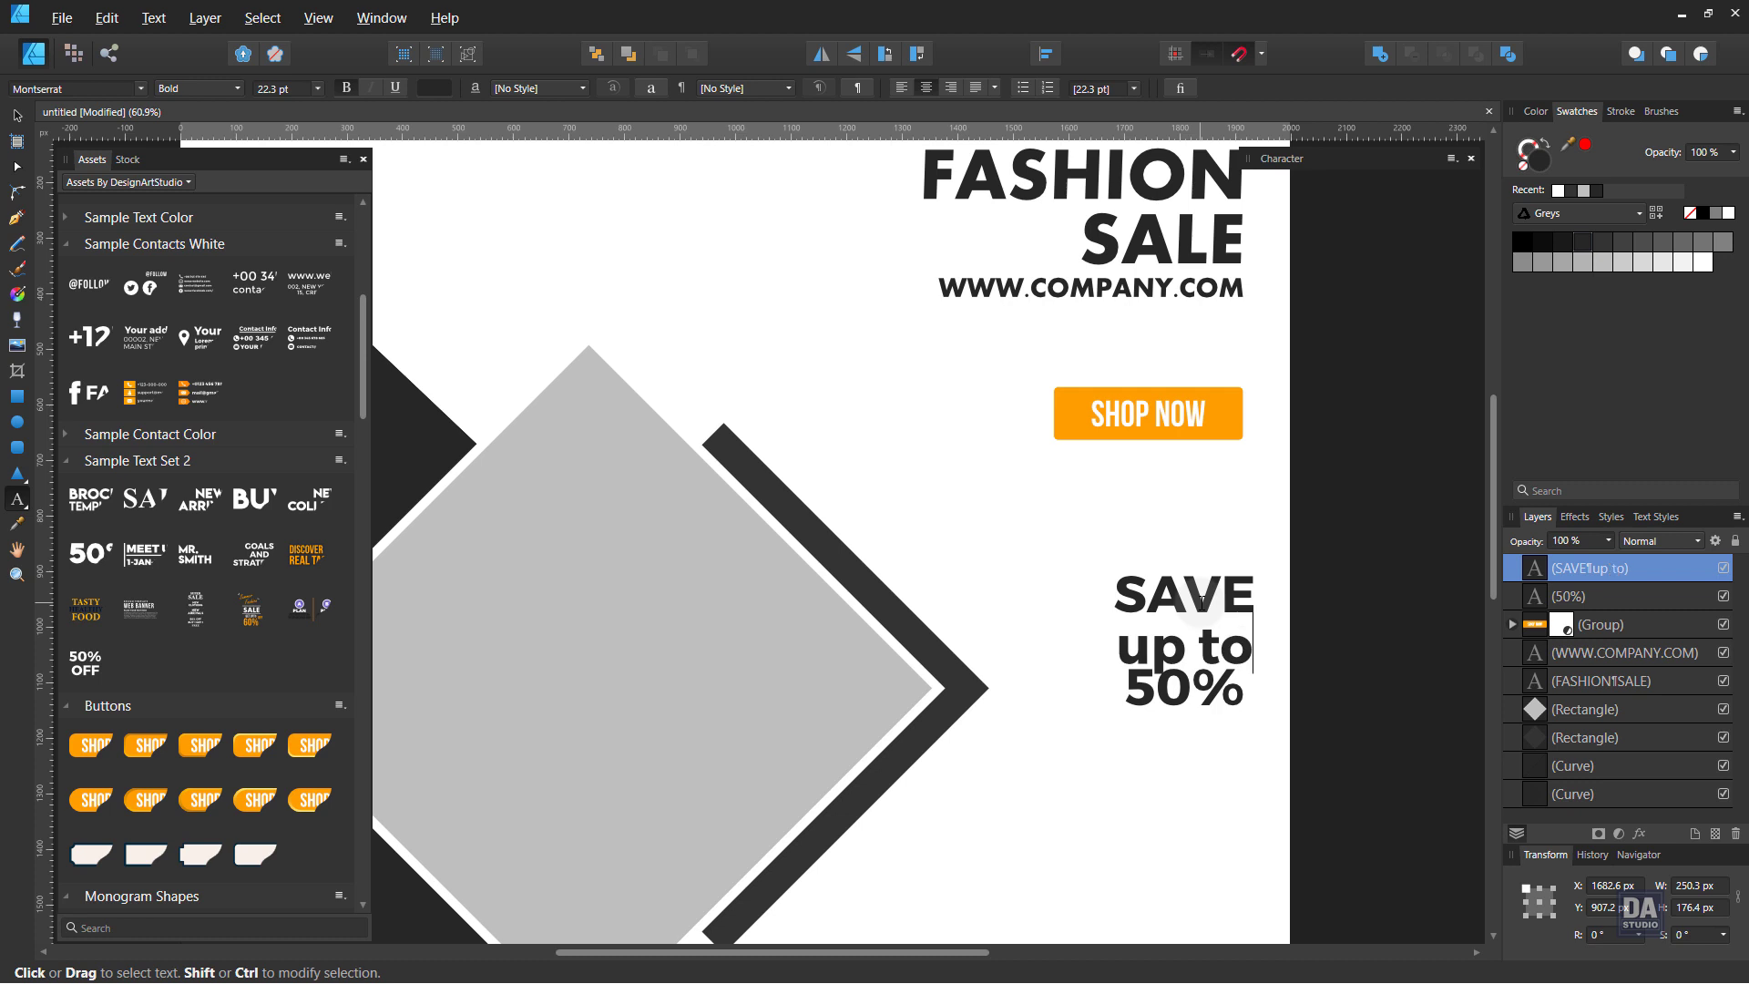
pyautogui.press('BackSpace')
pyautogui.press('BackSpace')
pyautogui.press('BackSpace')
pyautogui.press('BackSpace')
pyautogui.press('BackSpace')
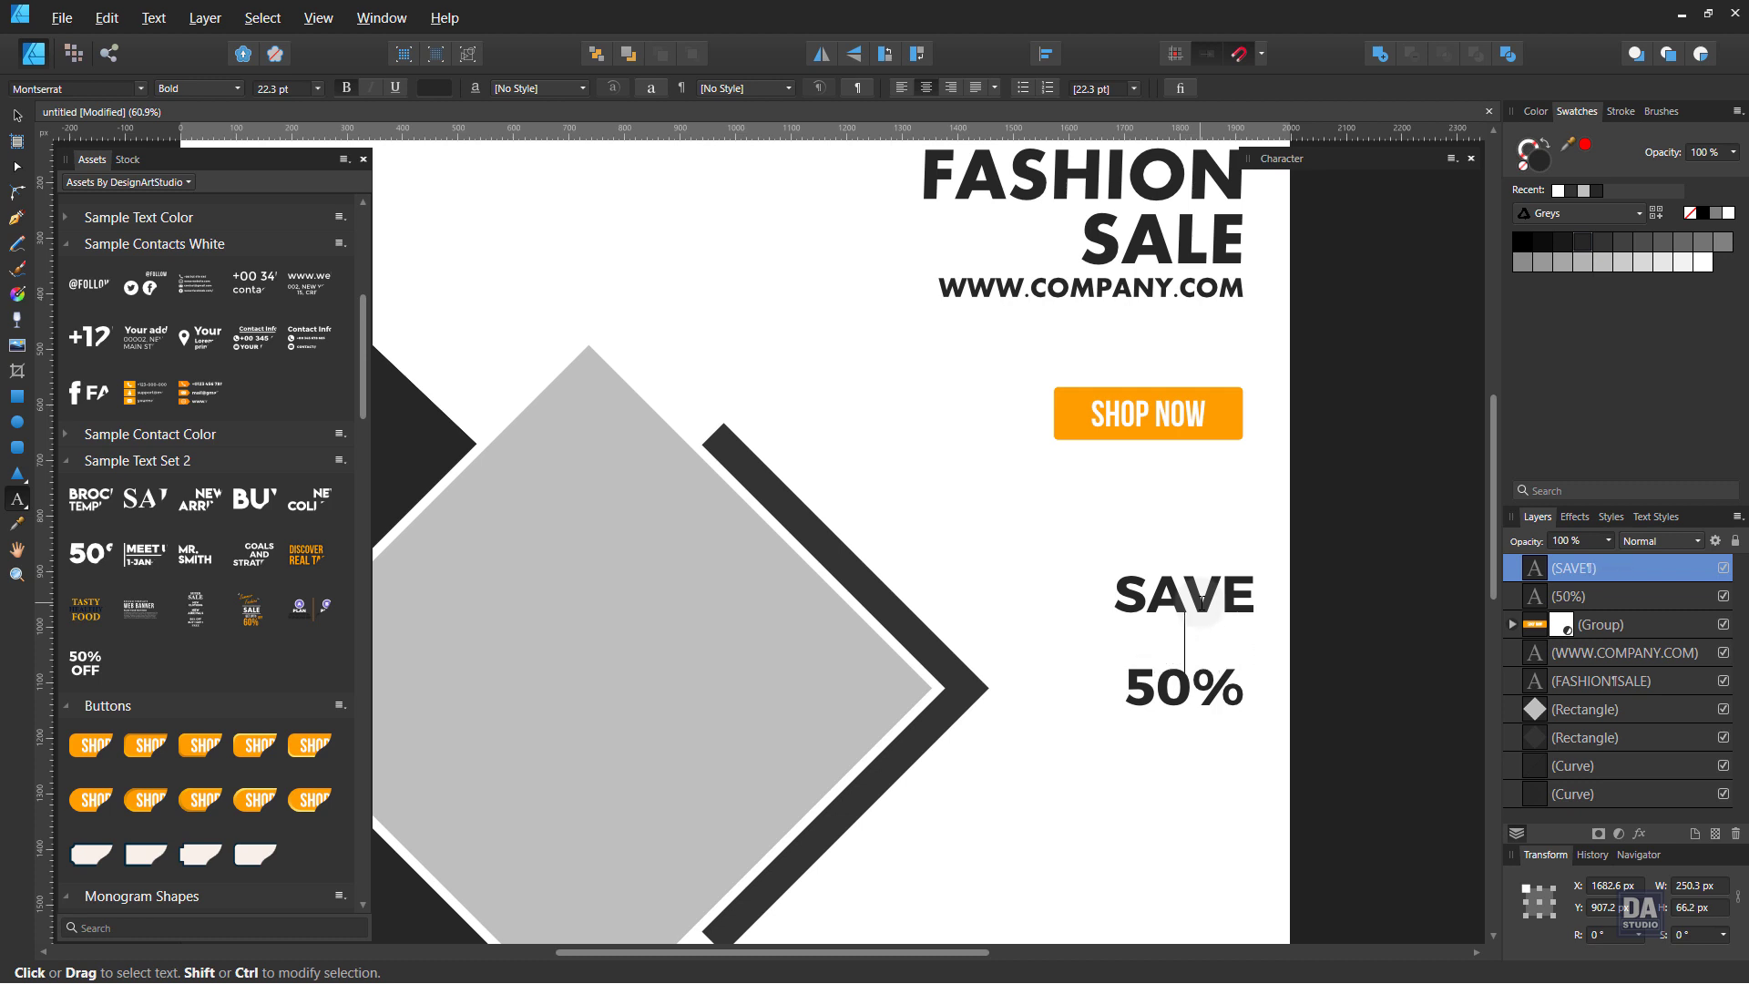
pyautogui.write('UP TO')
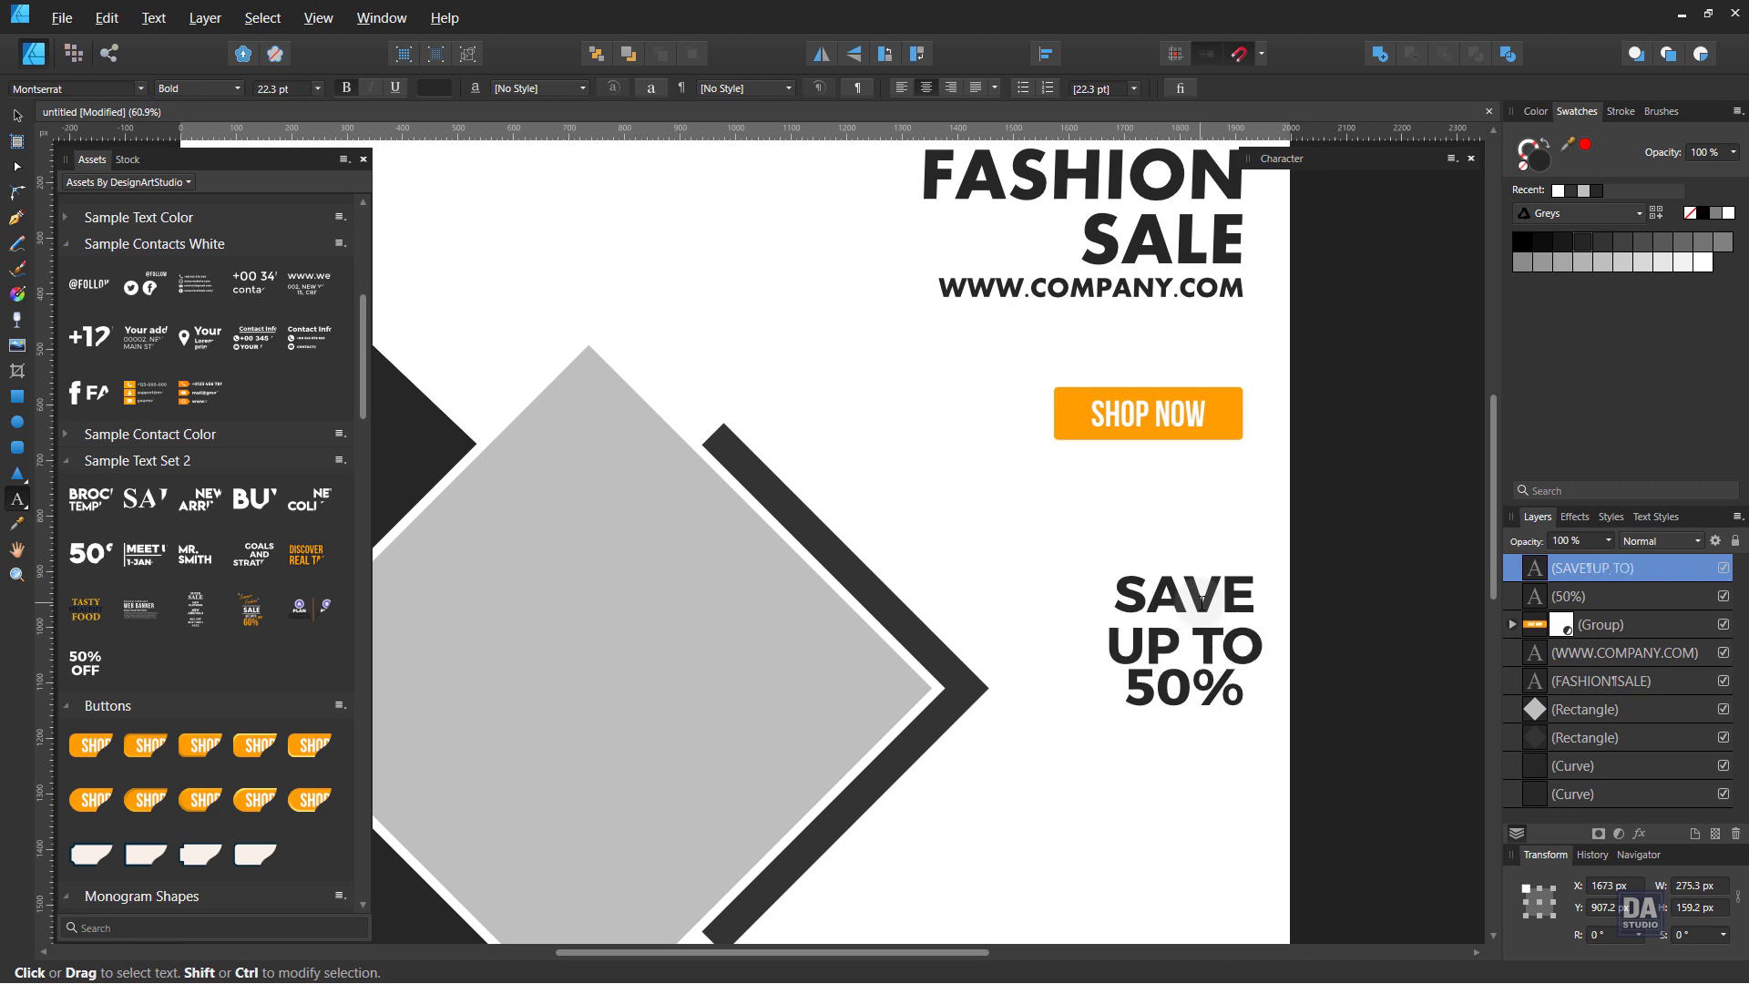
pyautogui.click(17, 116)
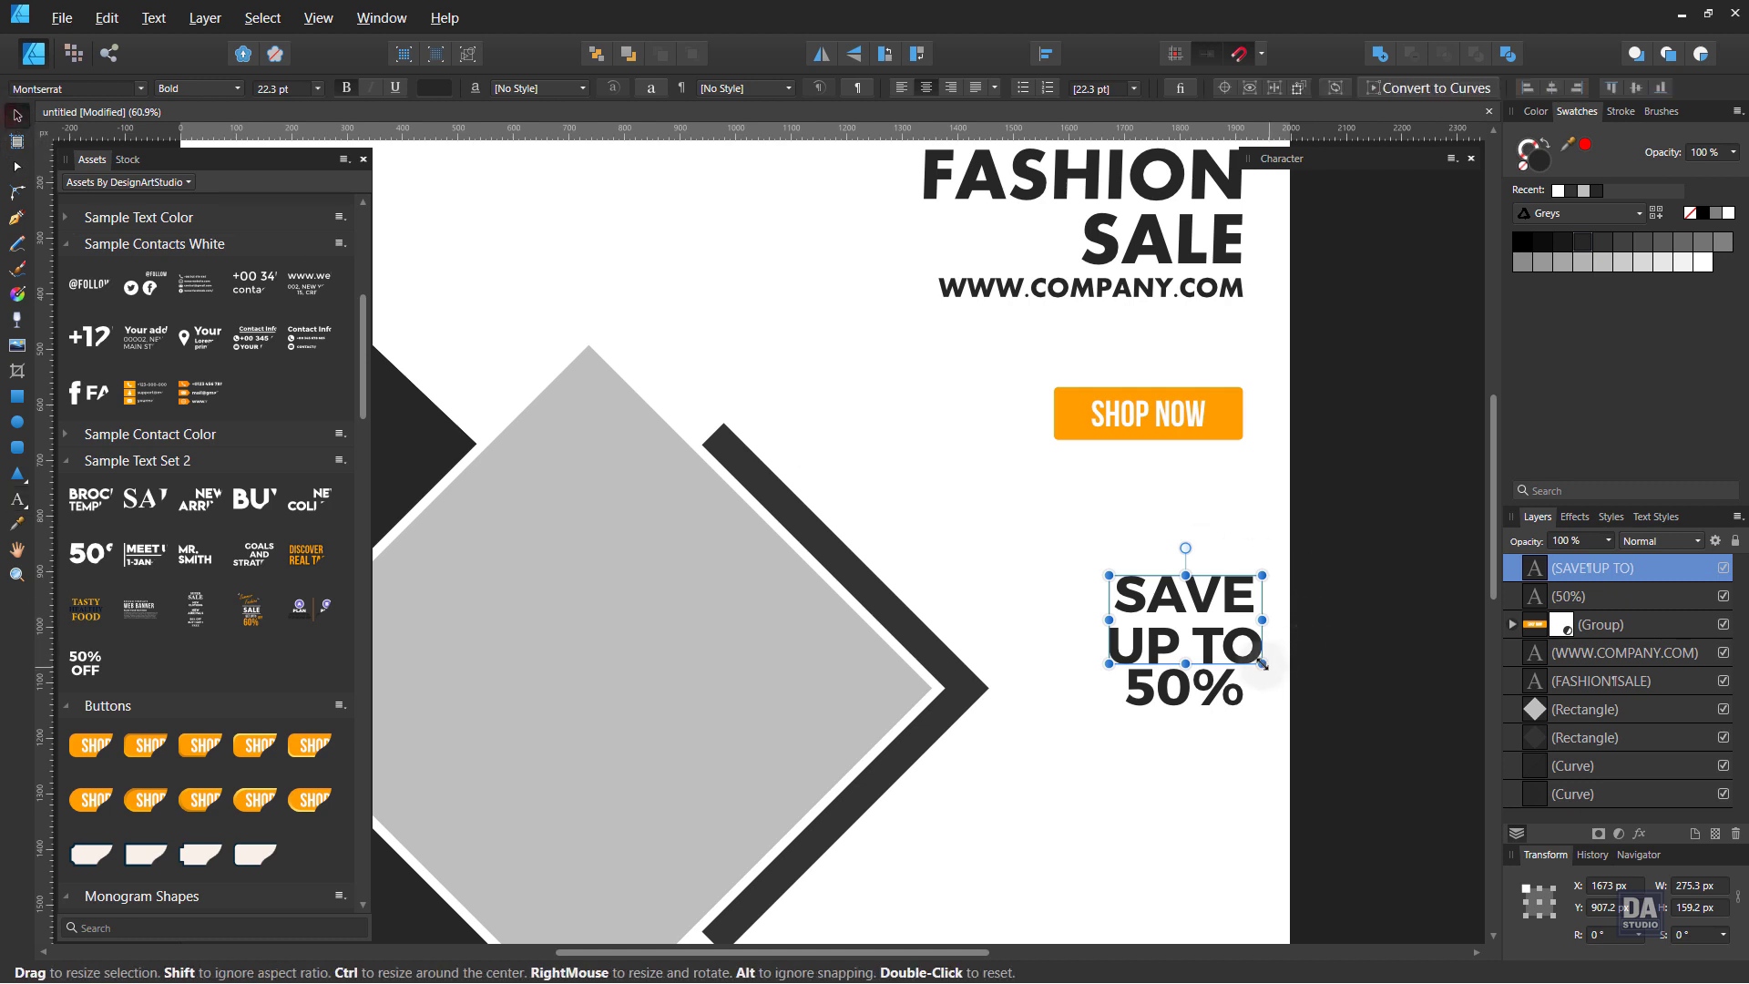
# Shrink the SAVE UP TO frame, tighten its leading and set UP TO to 13 pt
pyautogui.moveTo(1262, 664); pyautogui.dragTo(1240, 658)
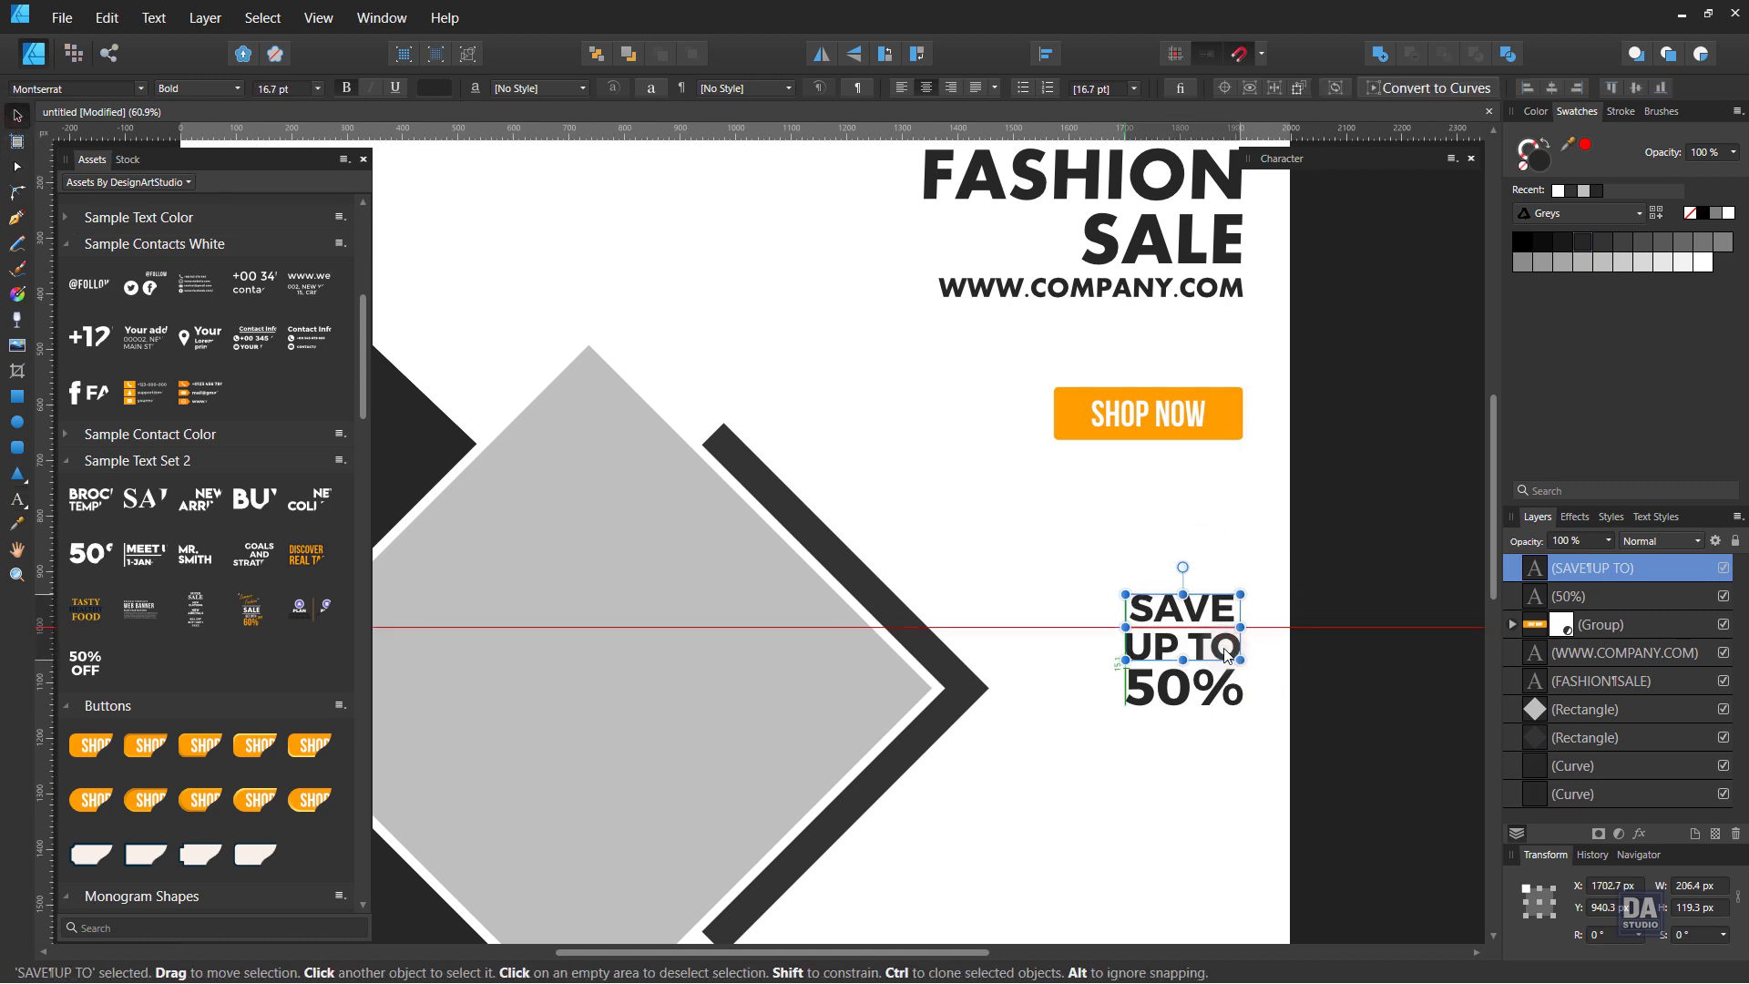
pyautogui.click(1286, 161)
pyautogui.scroll(-3, 1301, 424)
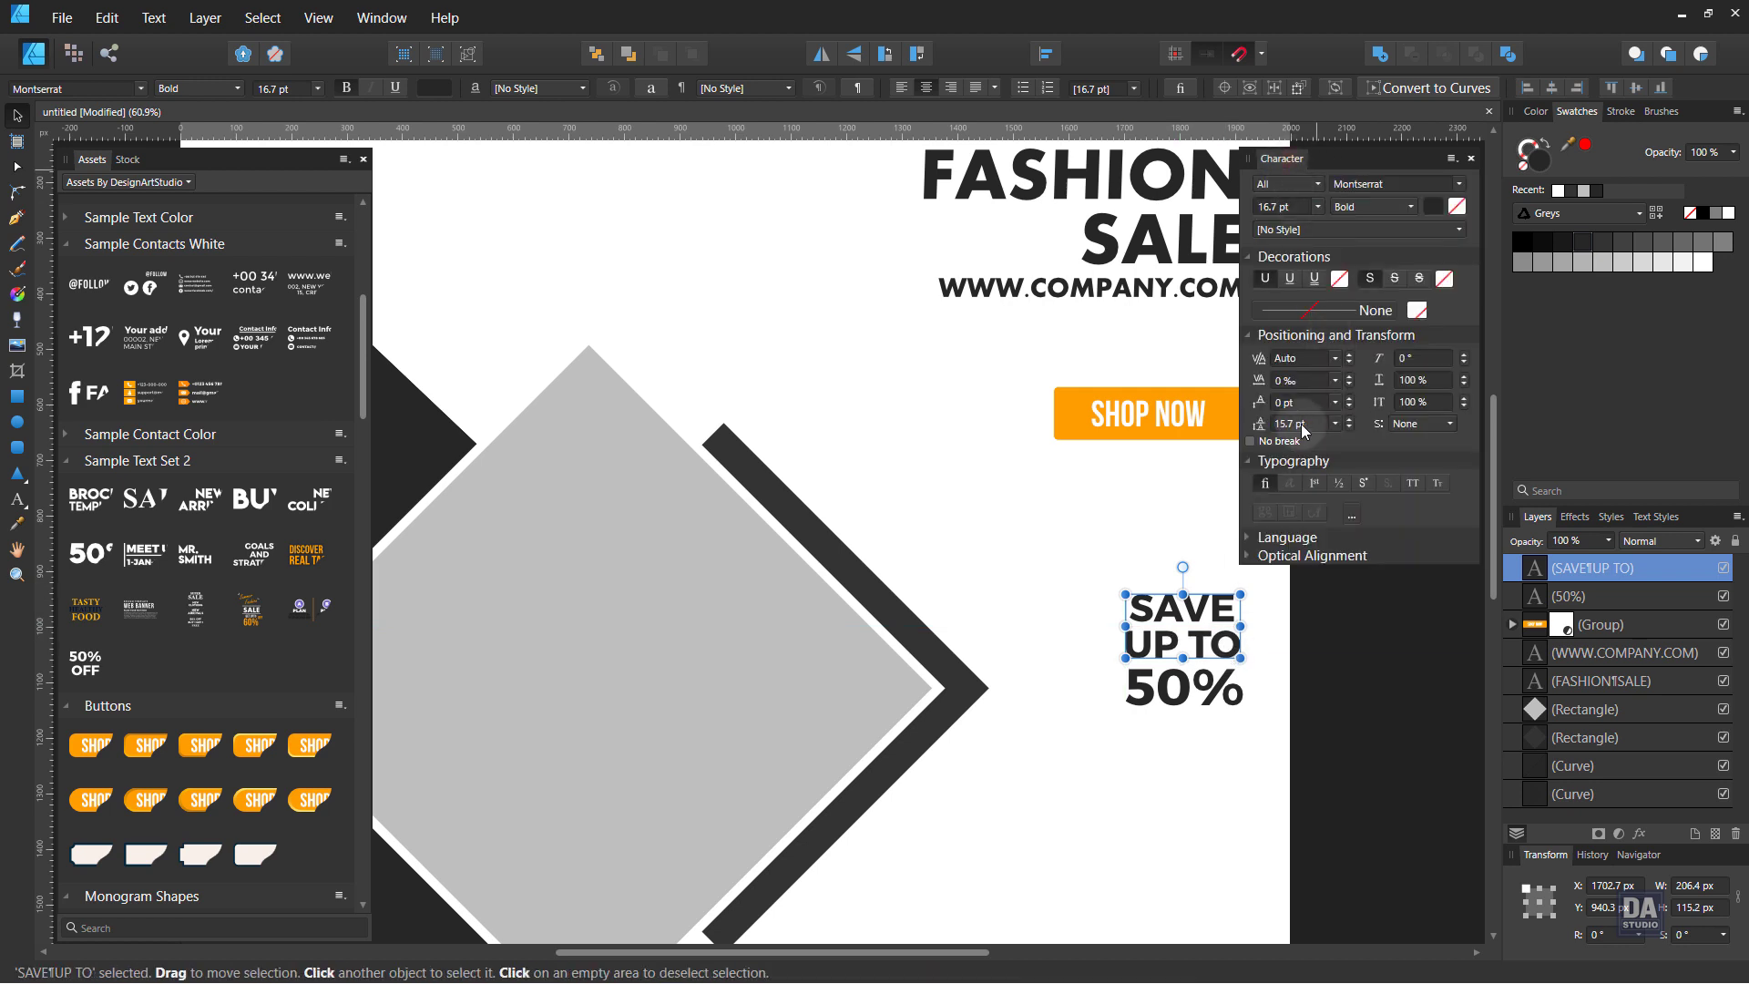
pyautogui.tripleClick(1205, 641)
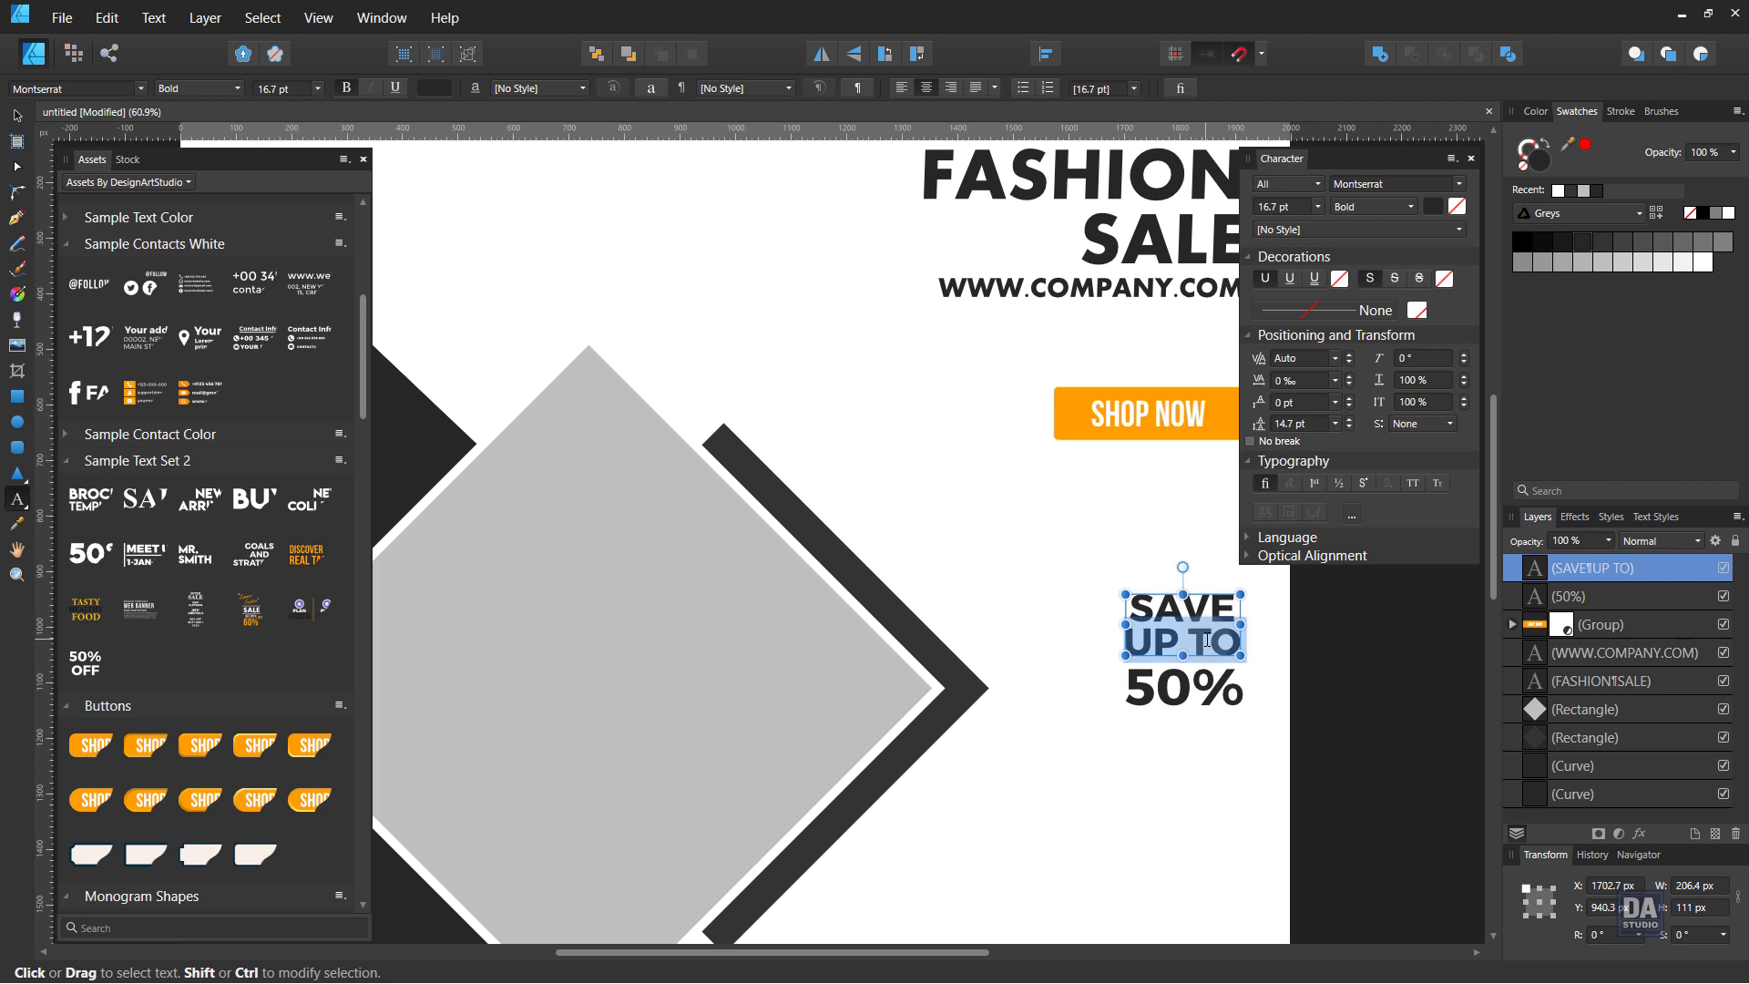
pyautogui.scroll(-2, 1298, 202)
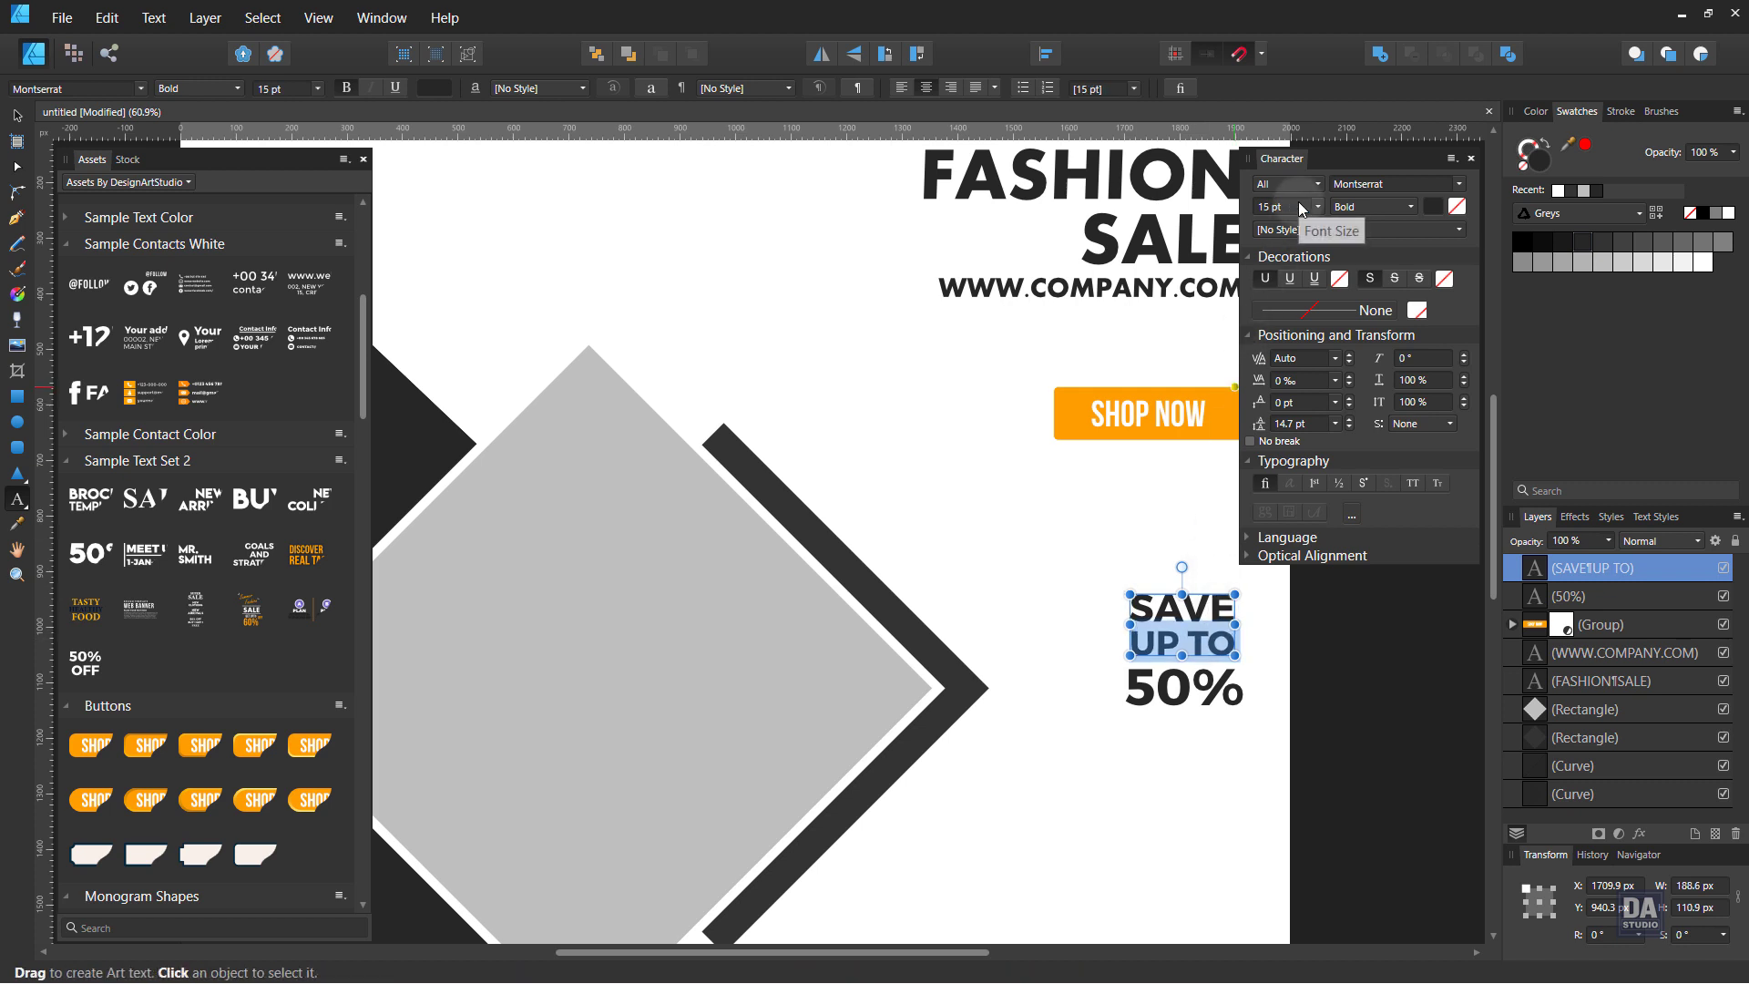
pyautogui.scroll(-2, 1298, 202)
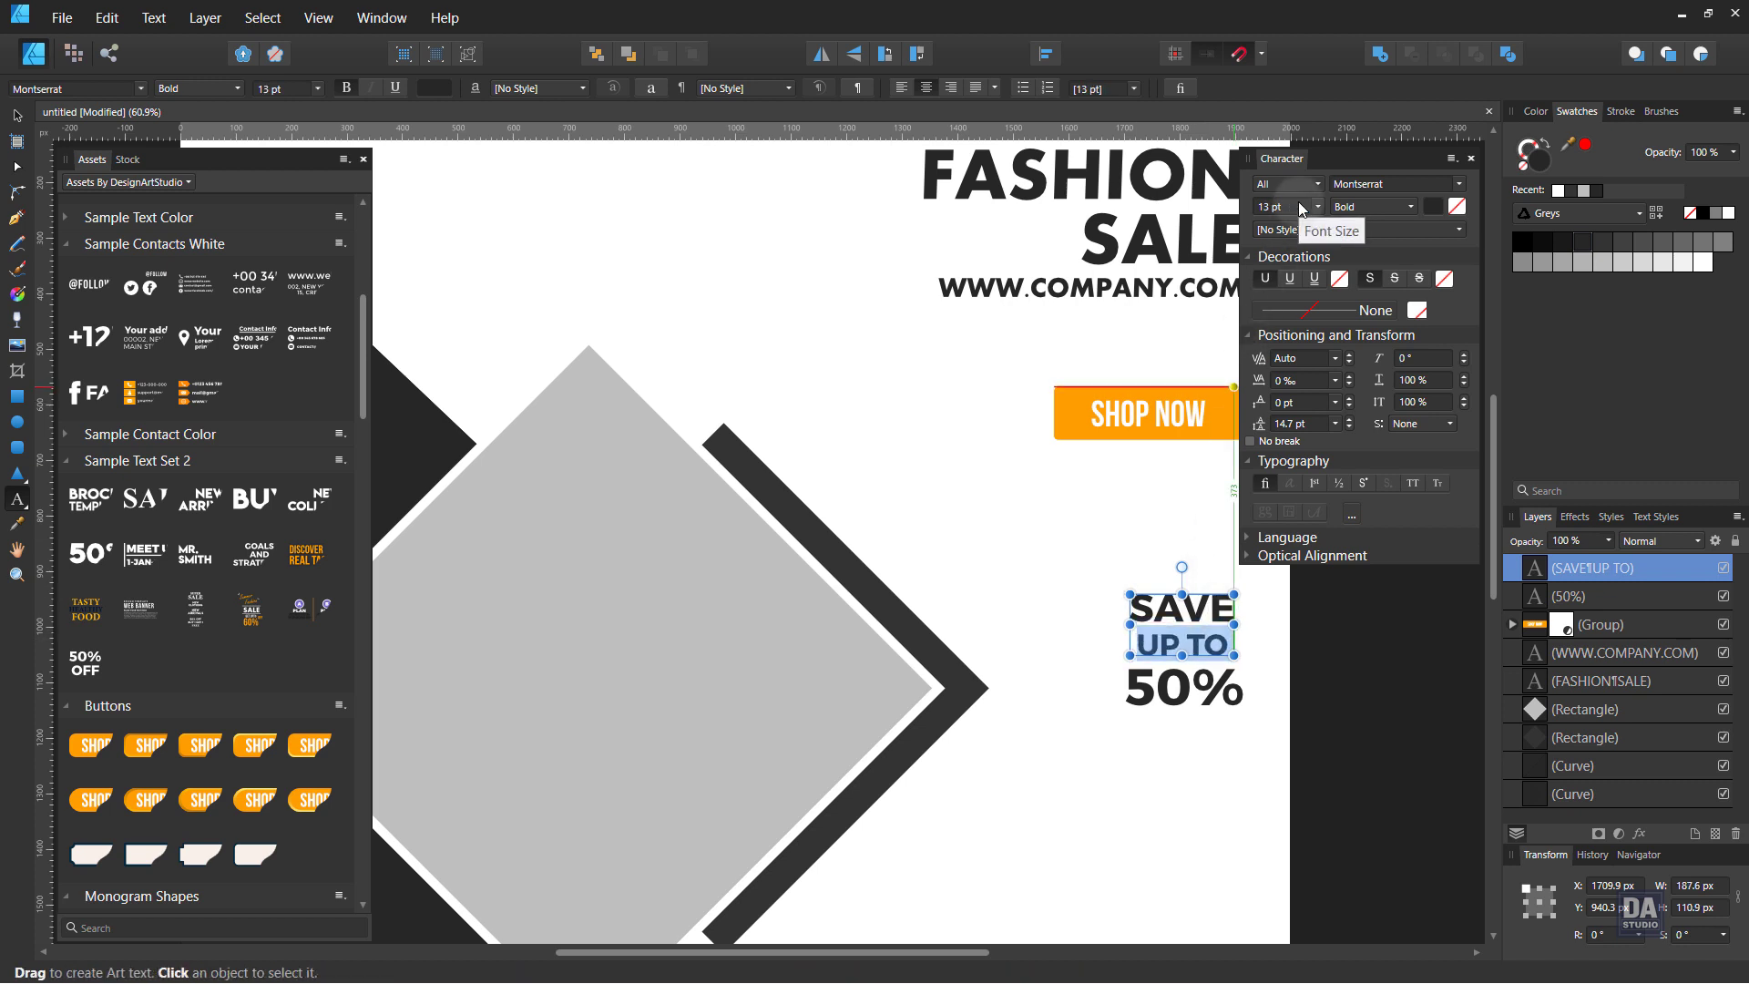
pyautogui.scroll(-1, 1305, 424)
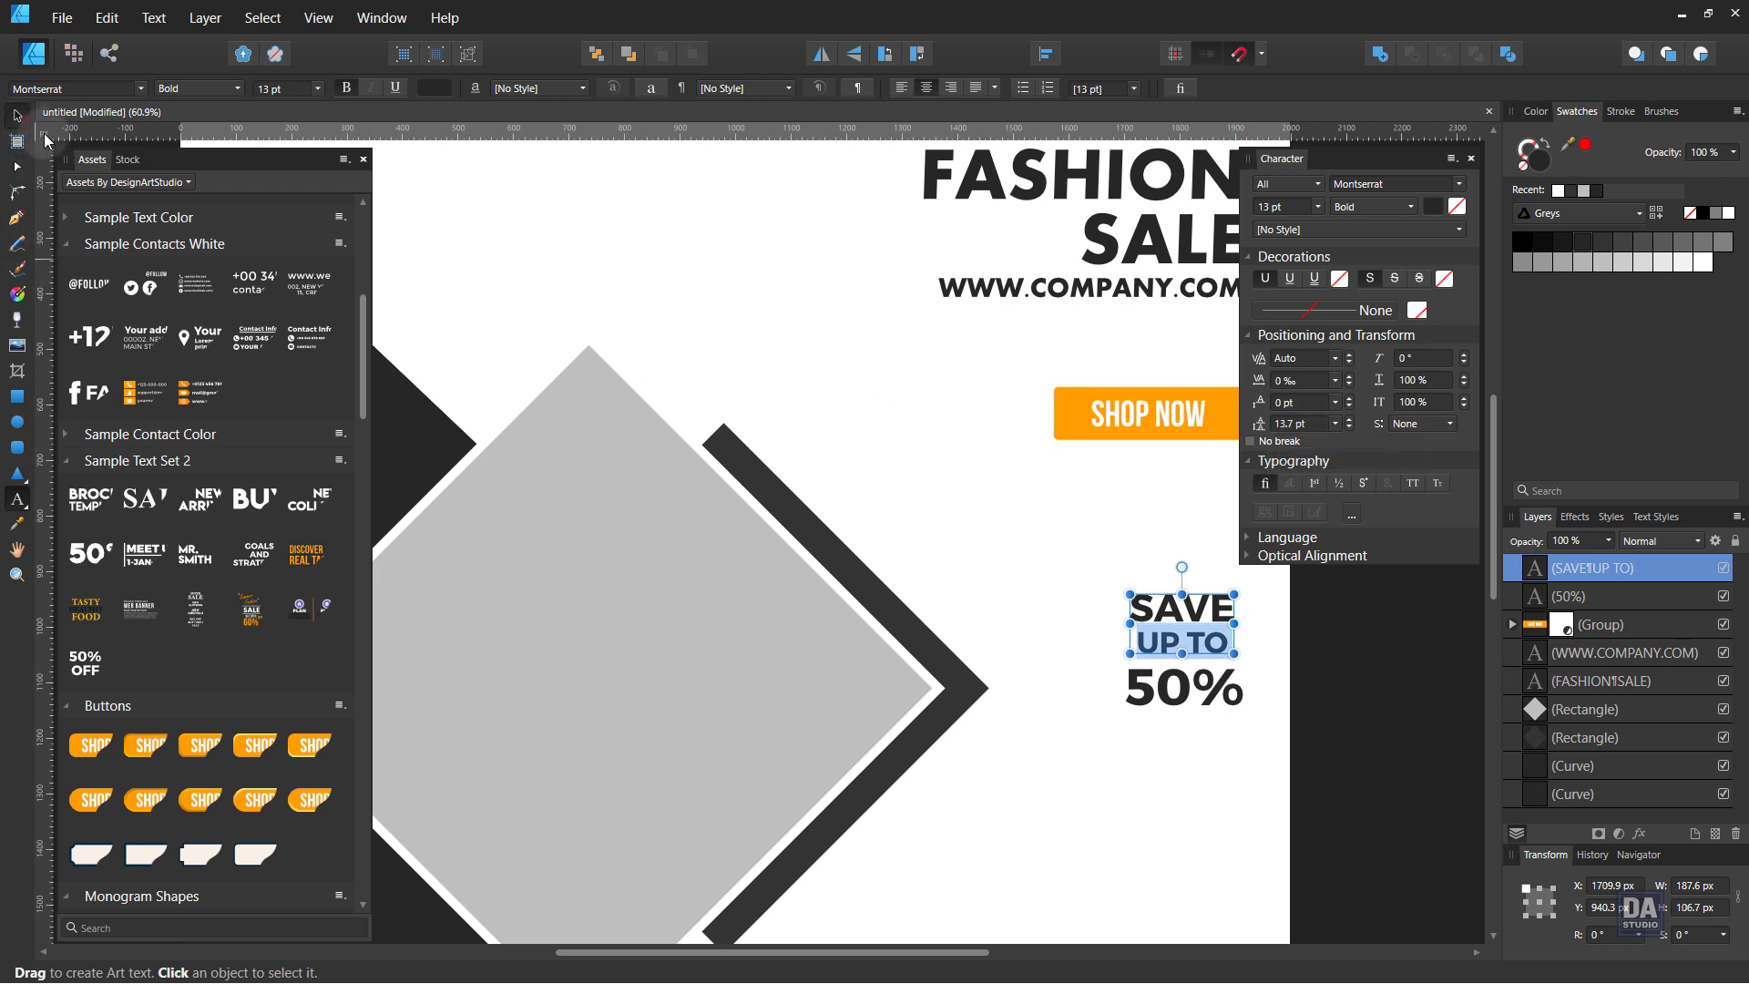
pyautogui.click(16, 115)
# Enlarge the 50% text and select it together with SAVE UP TO
pyautogui.click(856, 613)
pyautogui.click(1171, 721)
pyautogui.click(1196, 689)
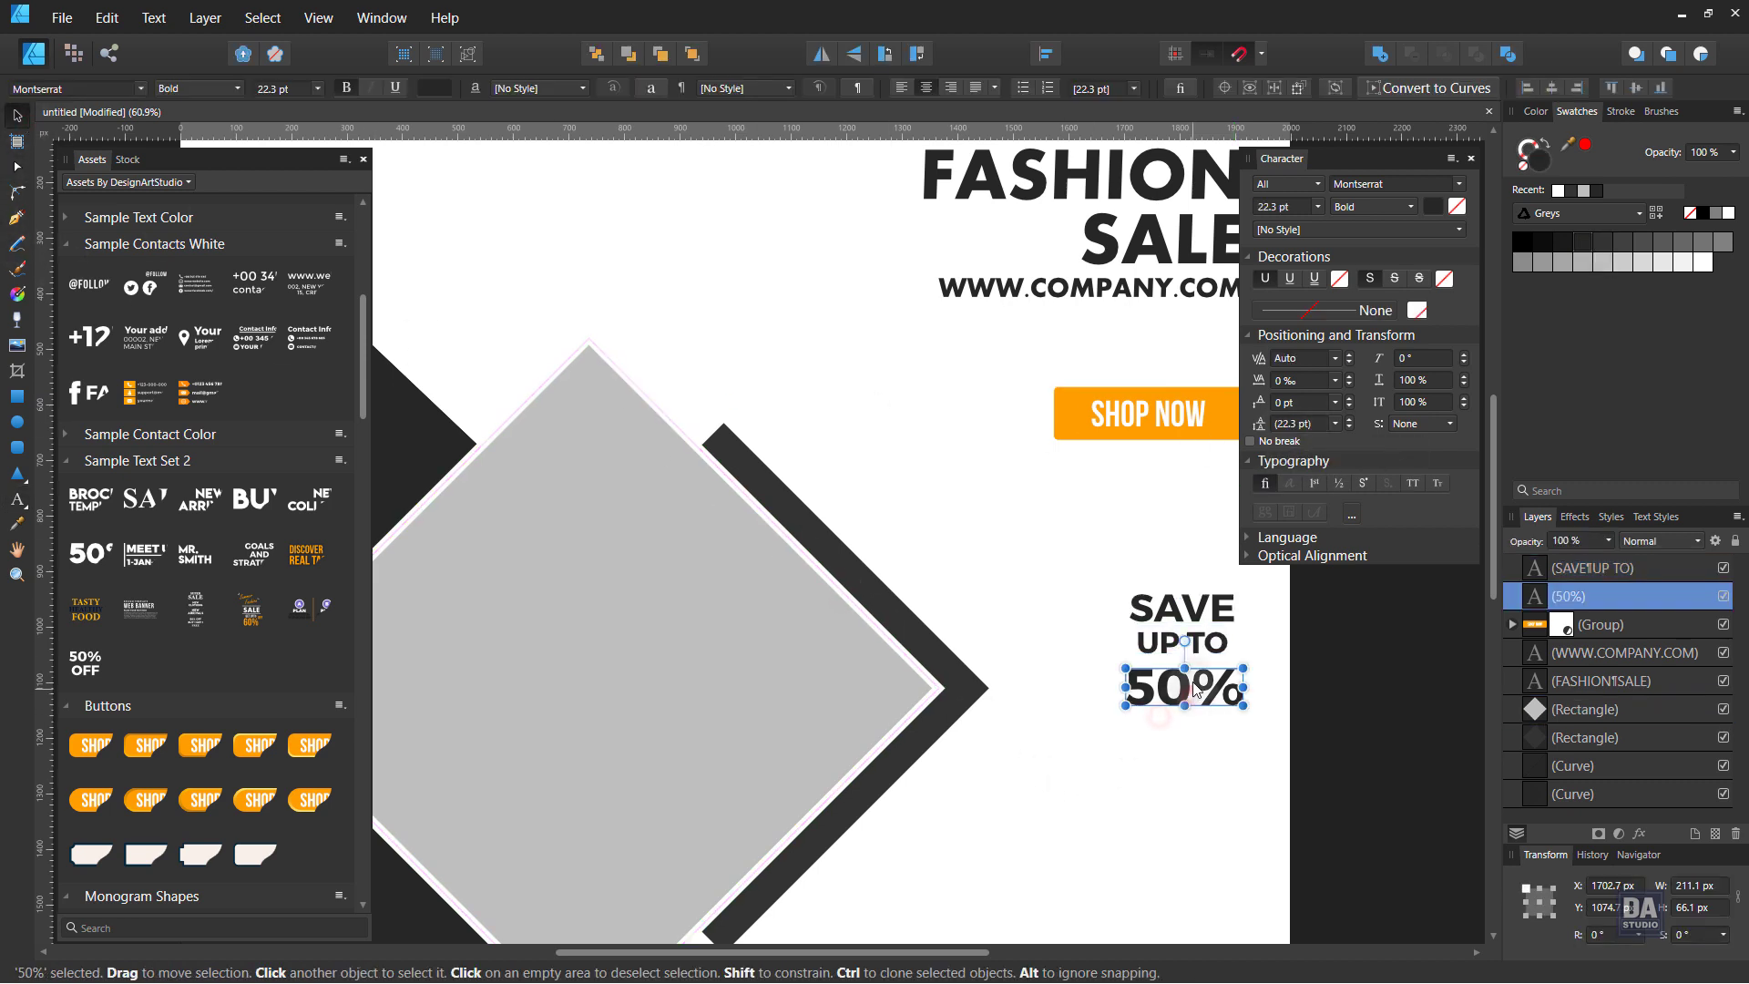
pyautogui.moveTo(1196, 689); pyautogui.dragTo(1260, 710)
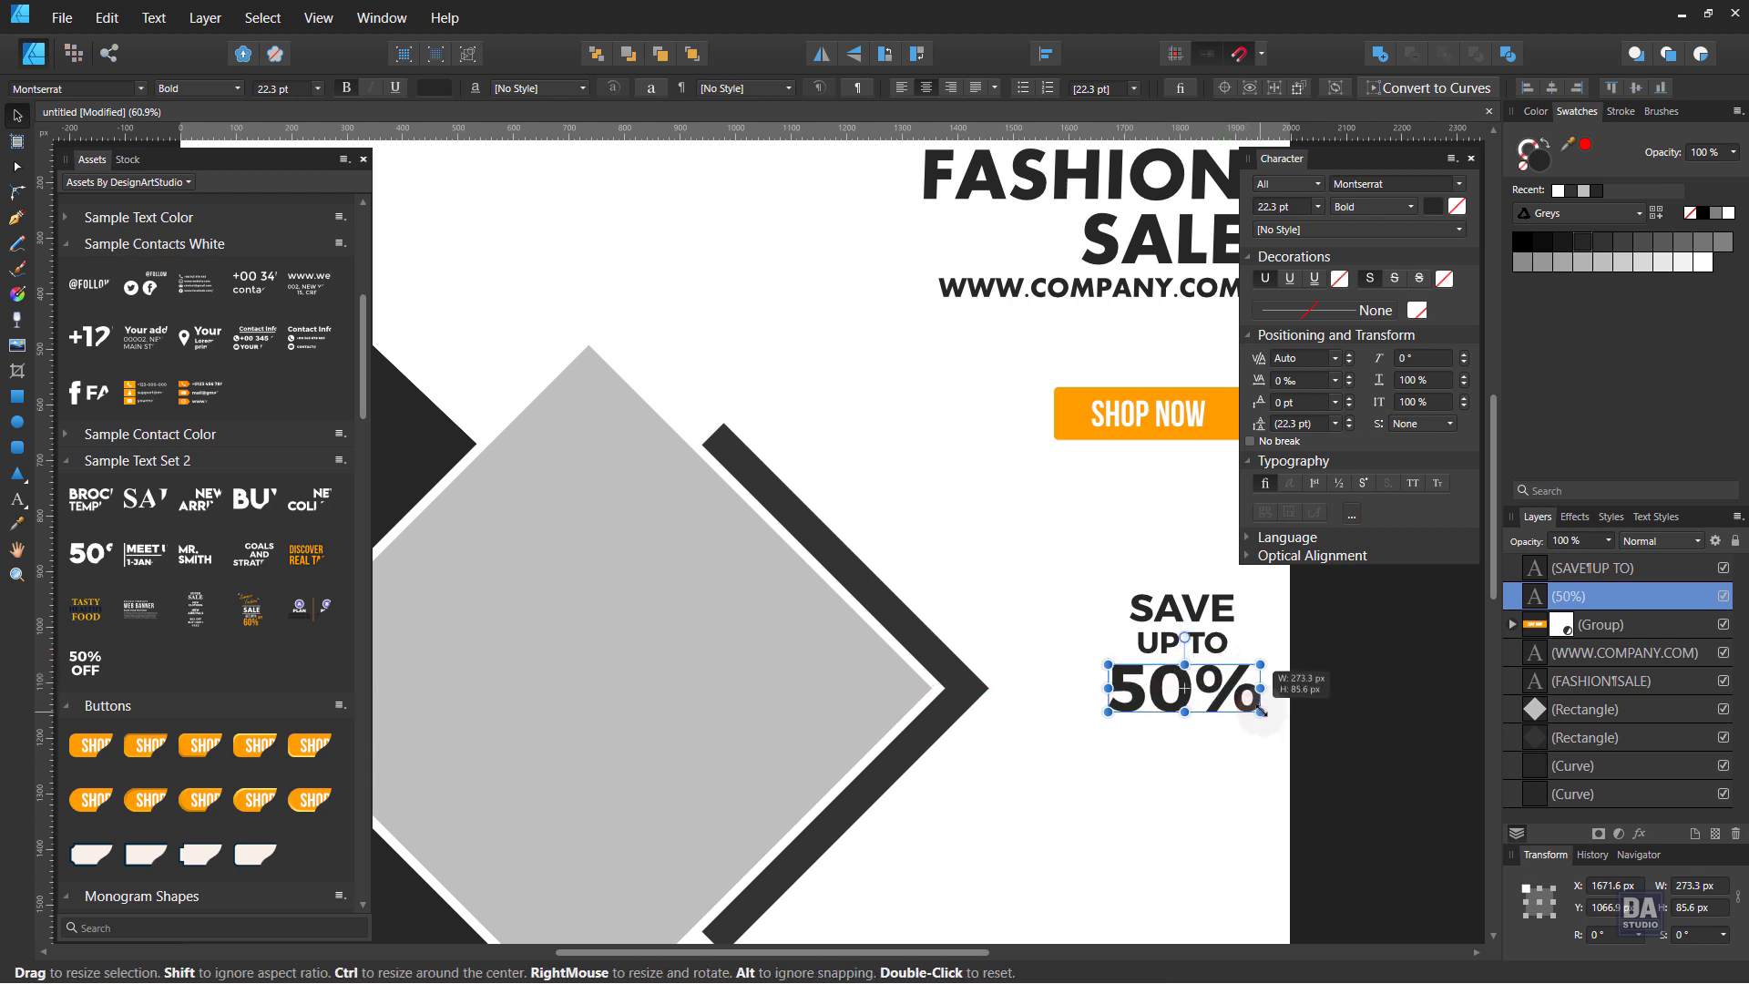
pyautogui.click(1221, 754)
pyautogui.click(1190, 698)
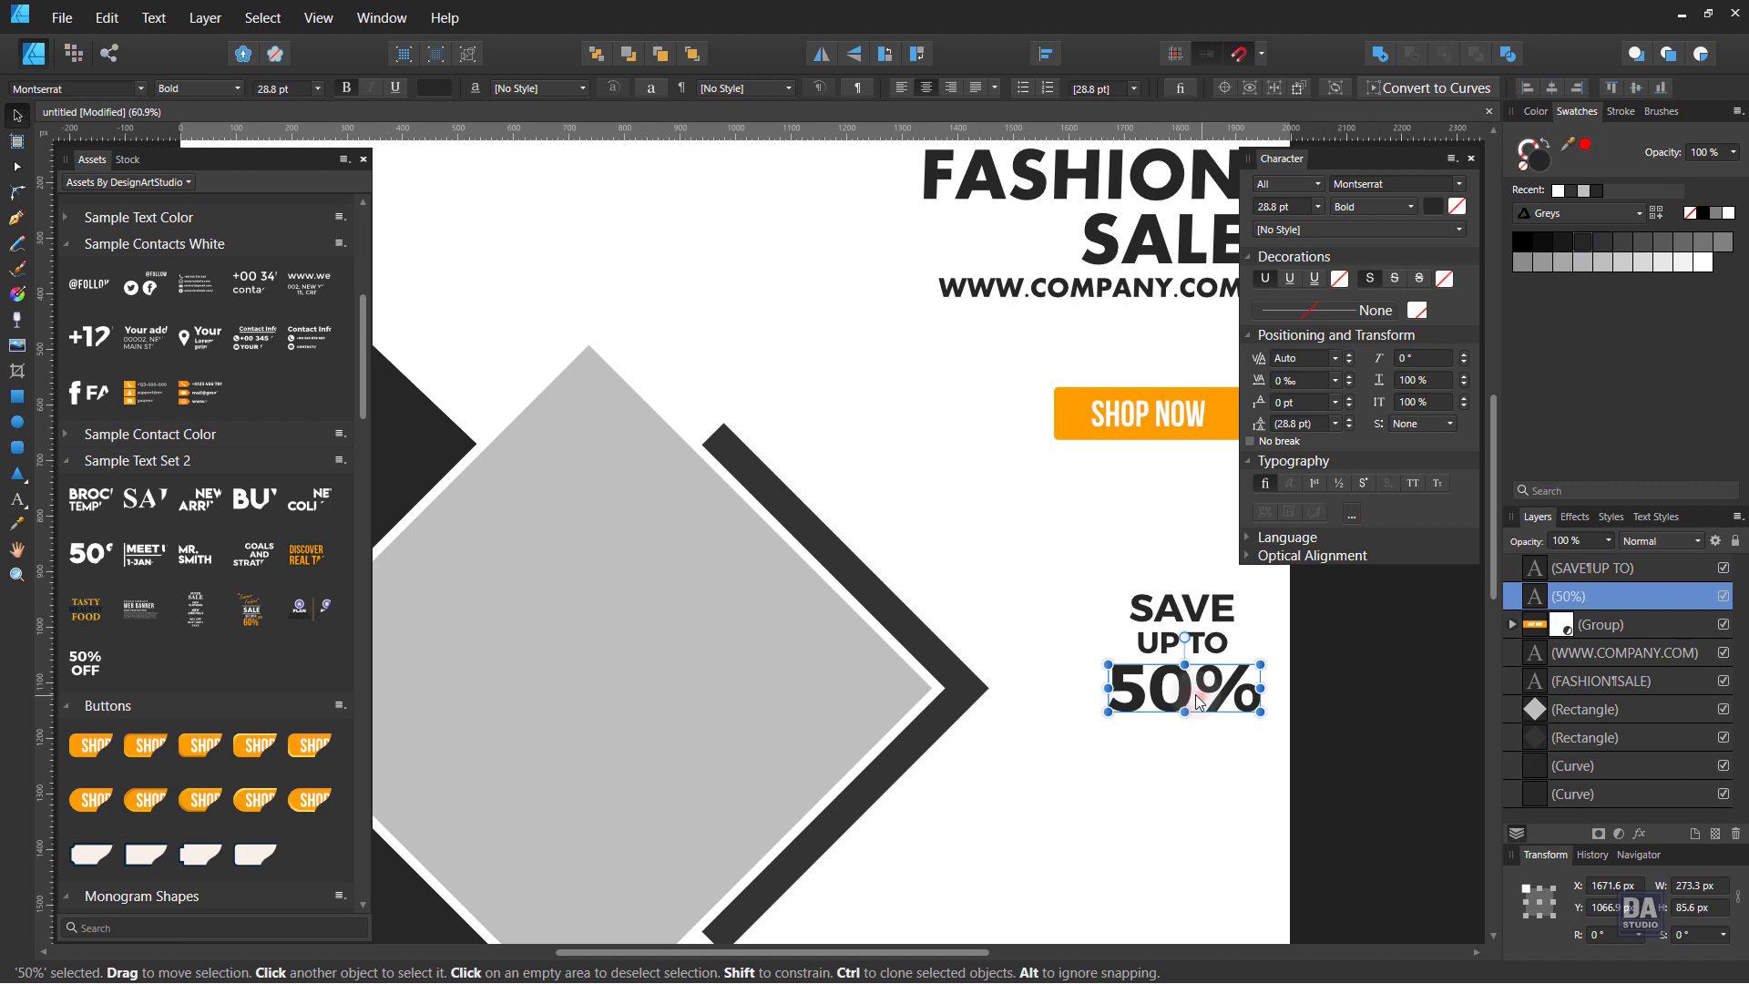
pyautogui.keyDown('shift'); pyautogui.click(1204, 640); pyautogui.keyUp('shift')
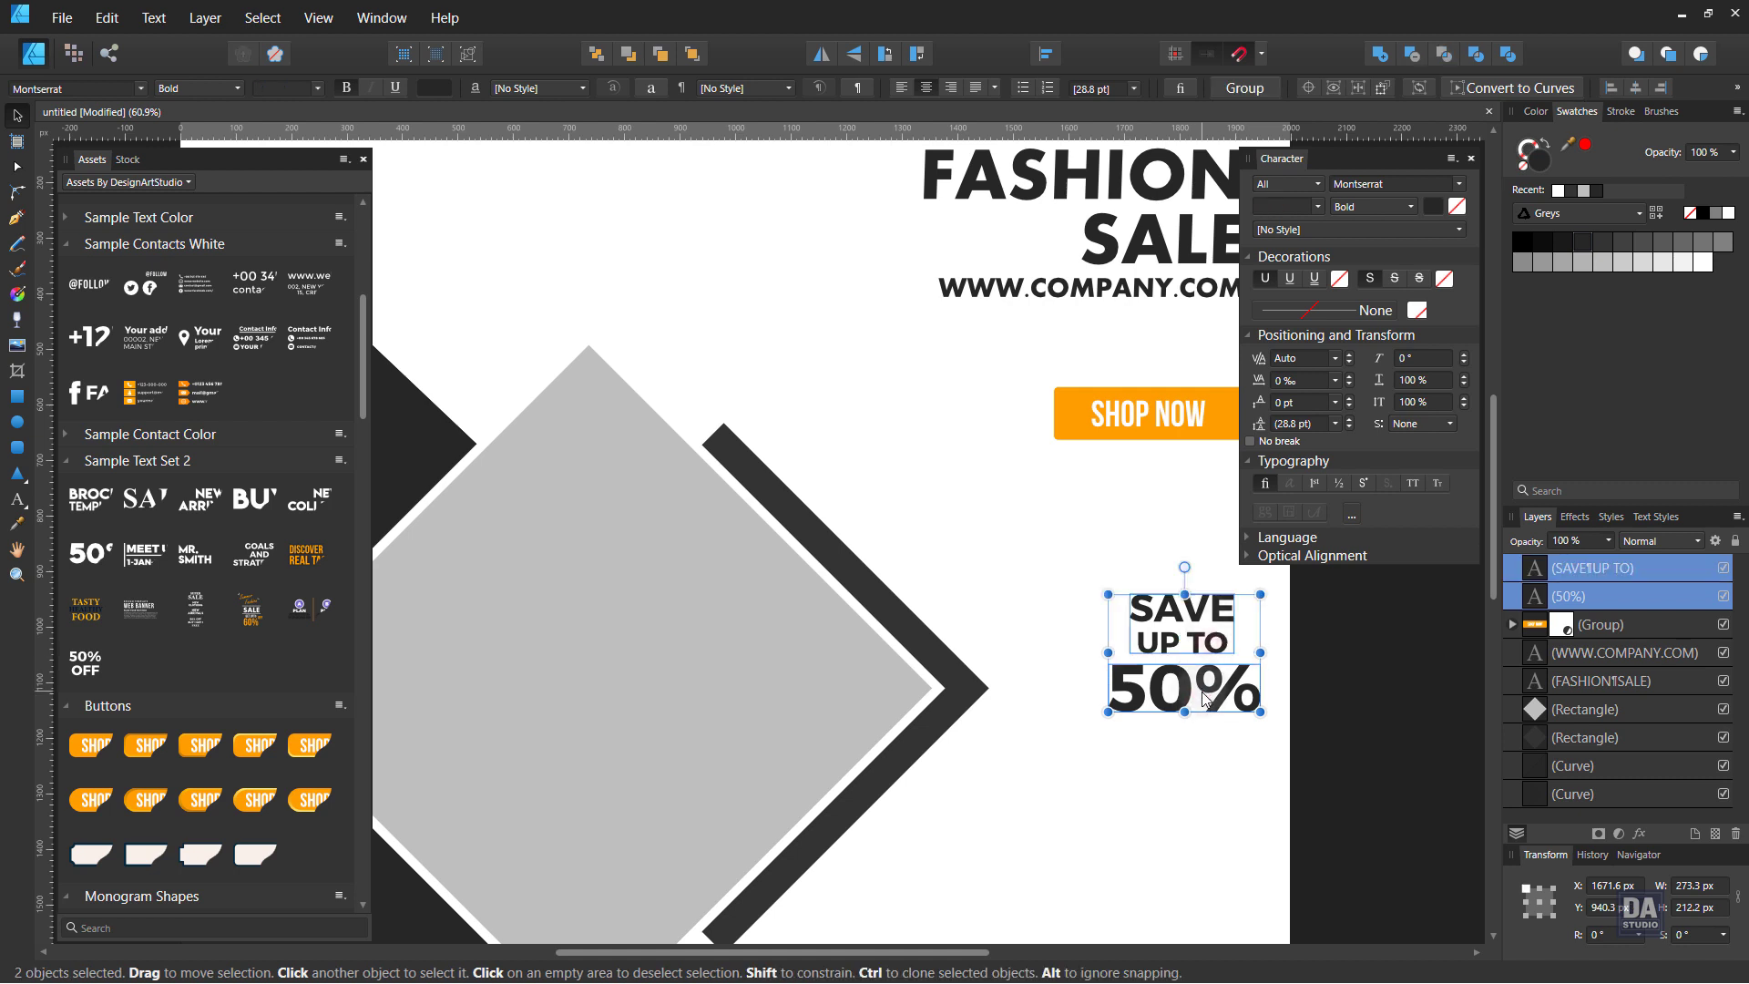
pyautogui.click(1332, 160)
# Scale the SAVE UP TO and 50% block together to about 377 px wide
pyautogui.press('z')
pyautogui.moveTo(1248, 578)
pyautogui.mouseDown()
pyautogui.moveTo(1089, 578)
pyautogui.moveTo(1106, 577)
pyautogui.mouseUp()
pyautogui.press('v')
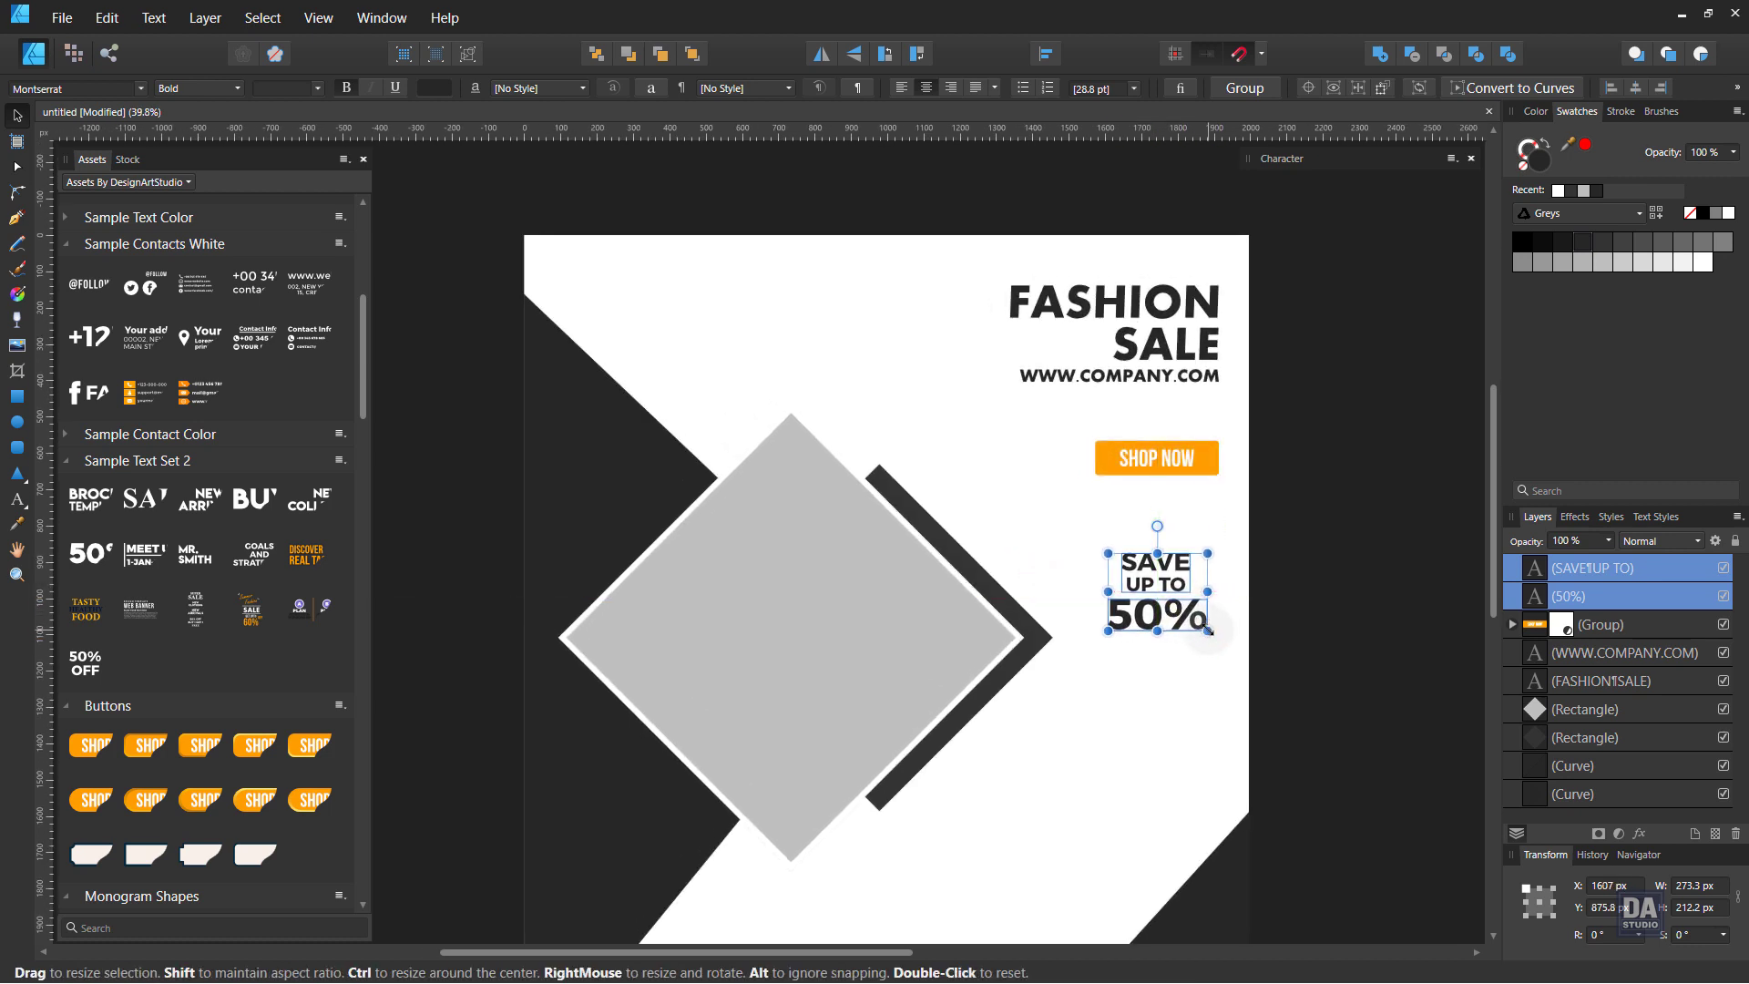
pyautogui.moveTo(1207, 630); pyautogui.dragTo(1219, 638)
pyautogui.click(1337, 645)
pyautogui.moveTo(1134, 696); pyautogui.dragTo(1134, 679)
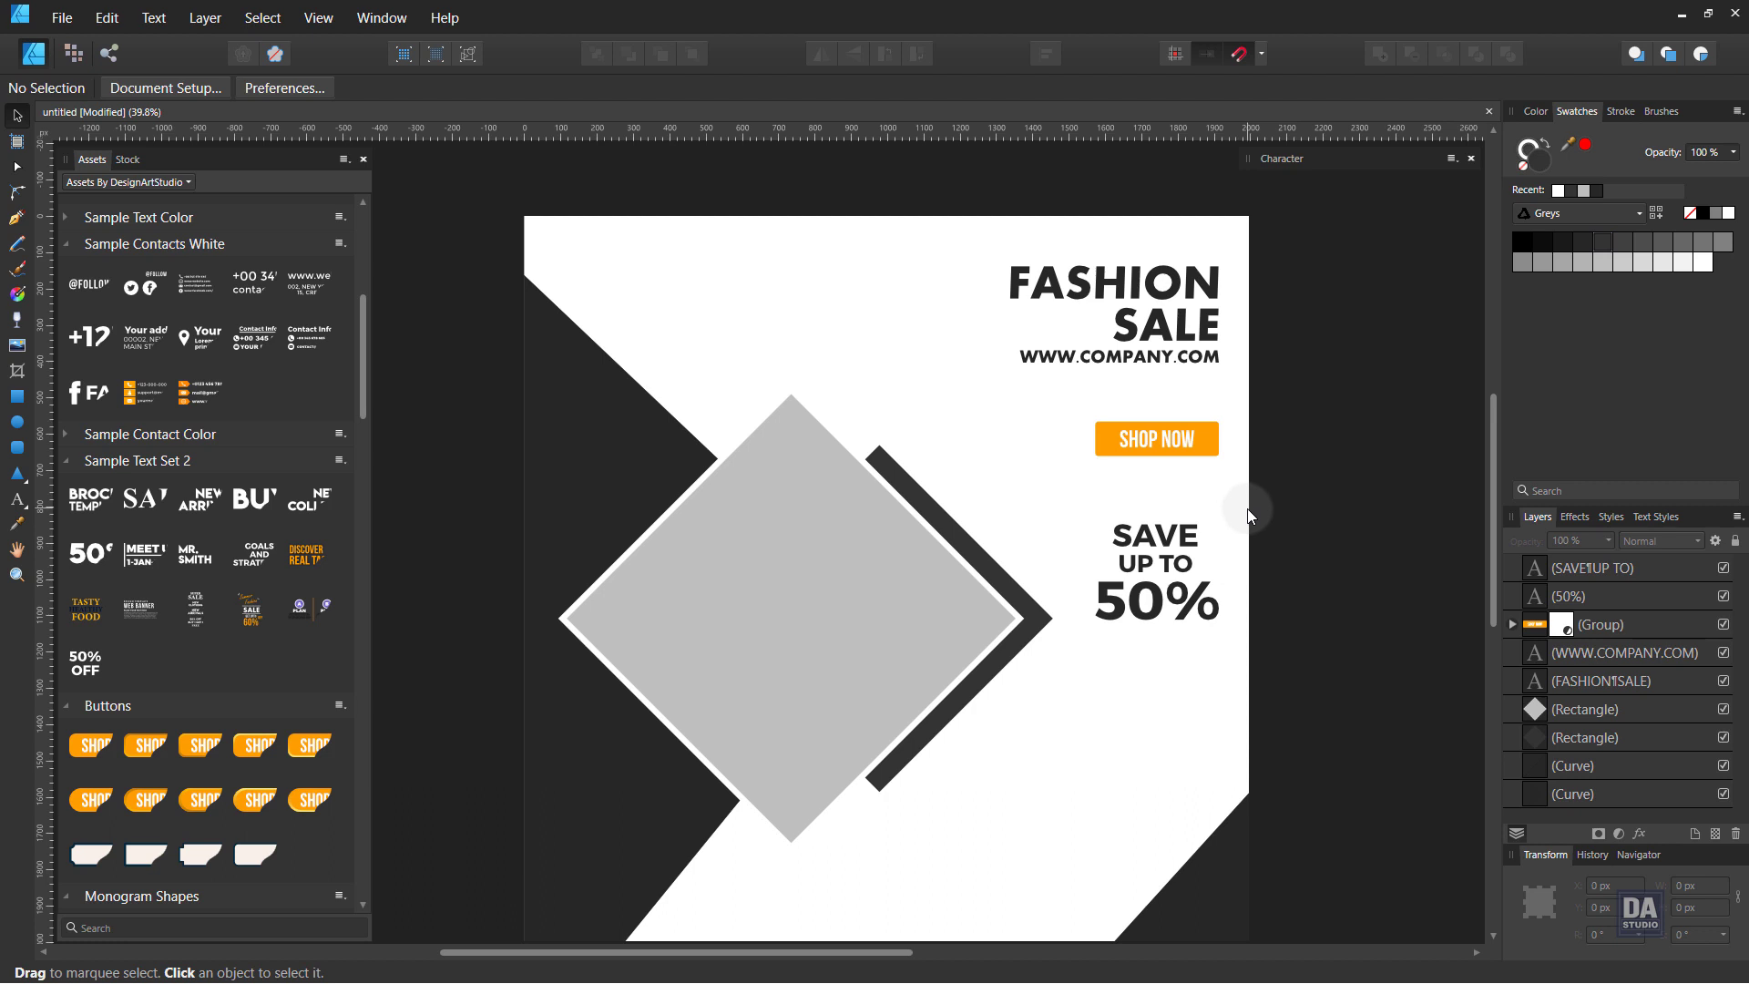
# Switch Swatches to Pastel Colors and fill the left triangle dark teal
pyautogui.moveTo(1248, 515); pyautogui.dragTo(1174, 536)
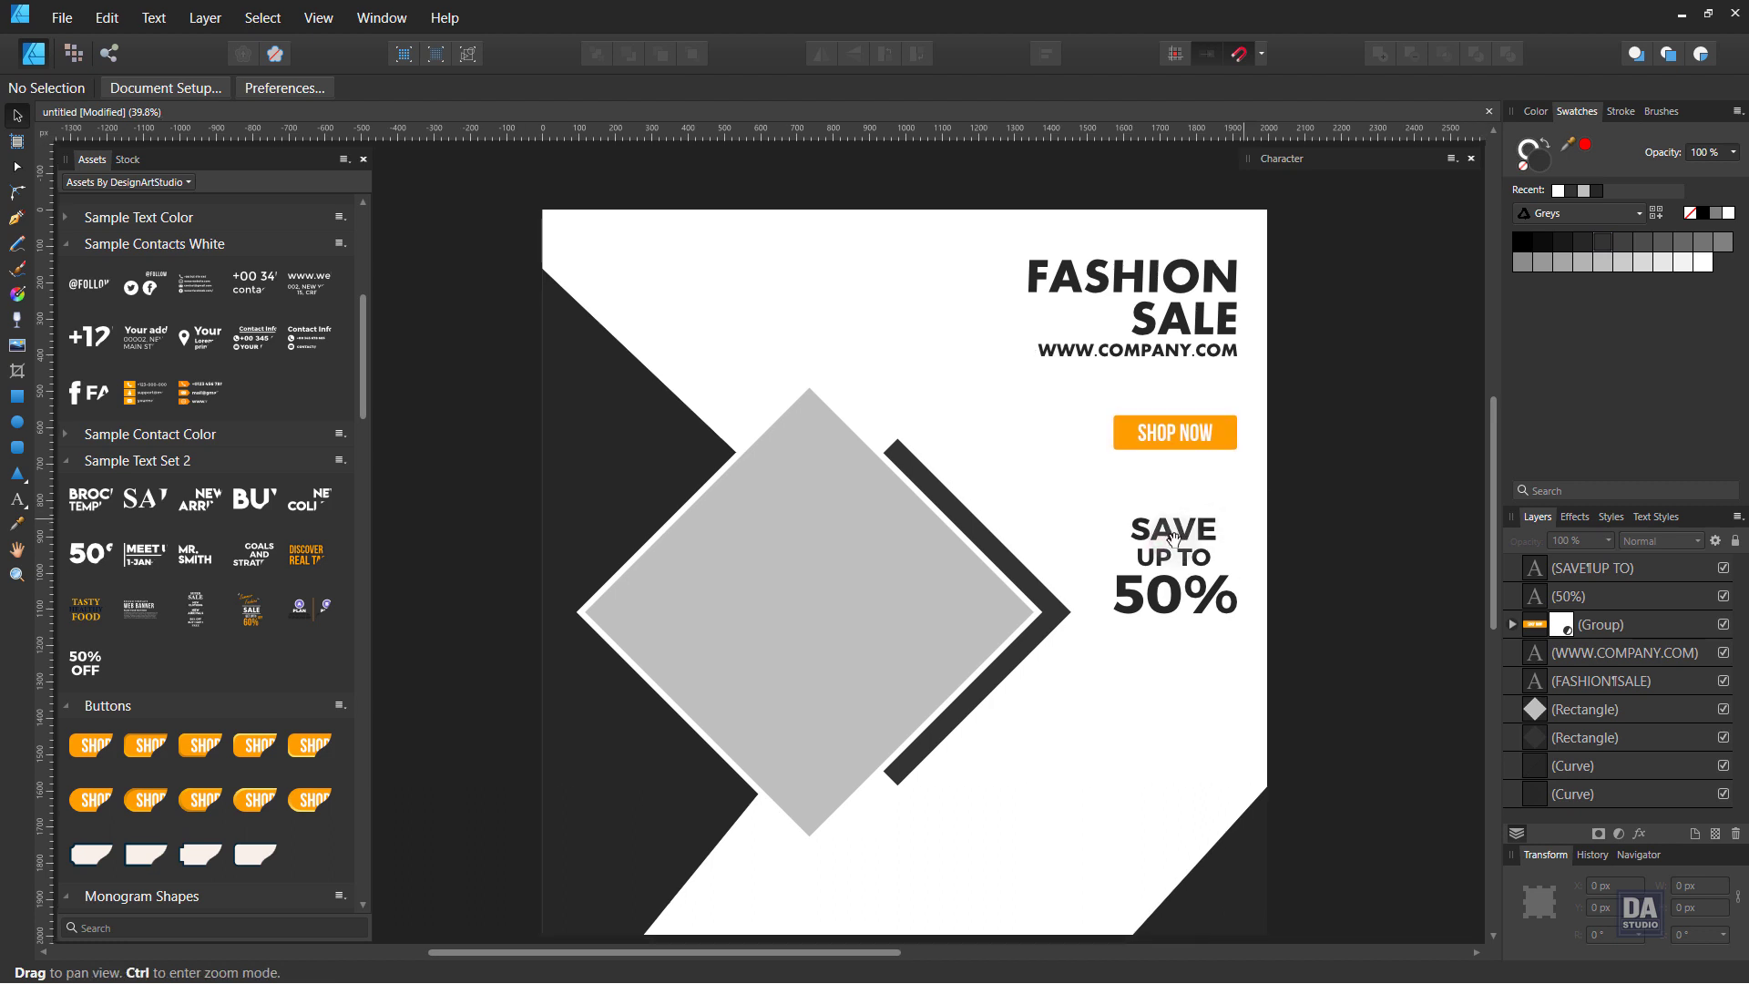
pyautogui.moveTo(1257, 665); pyautogui.dragTo(1231, 632)
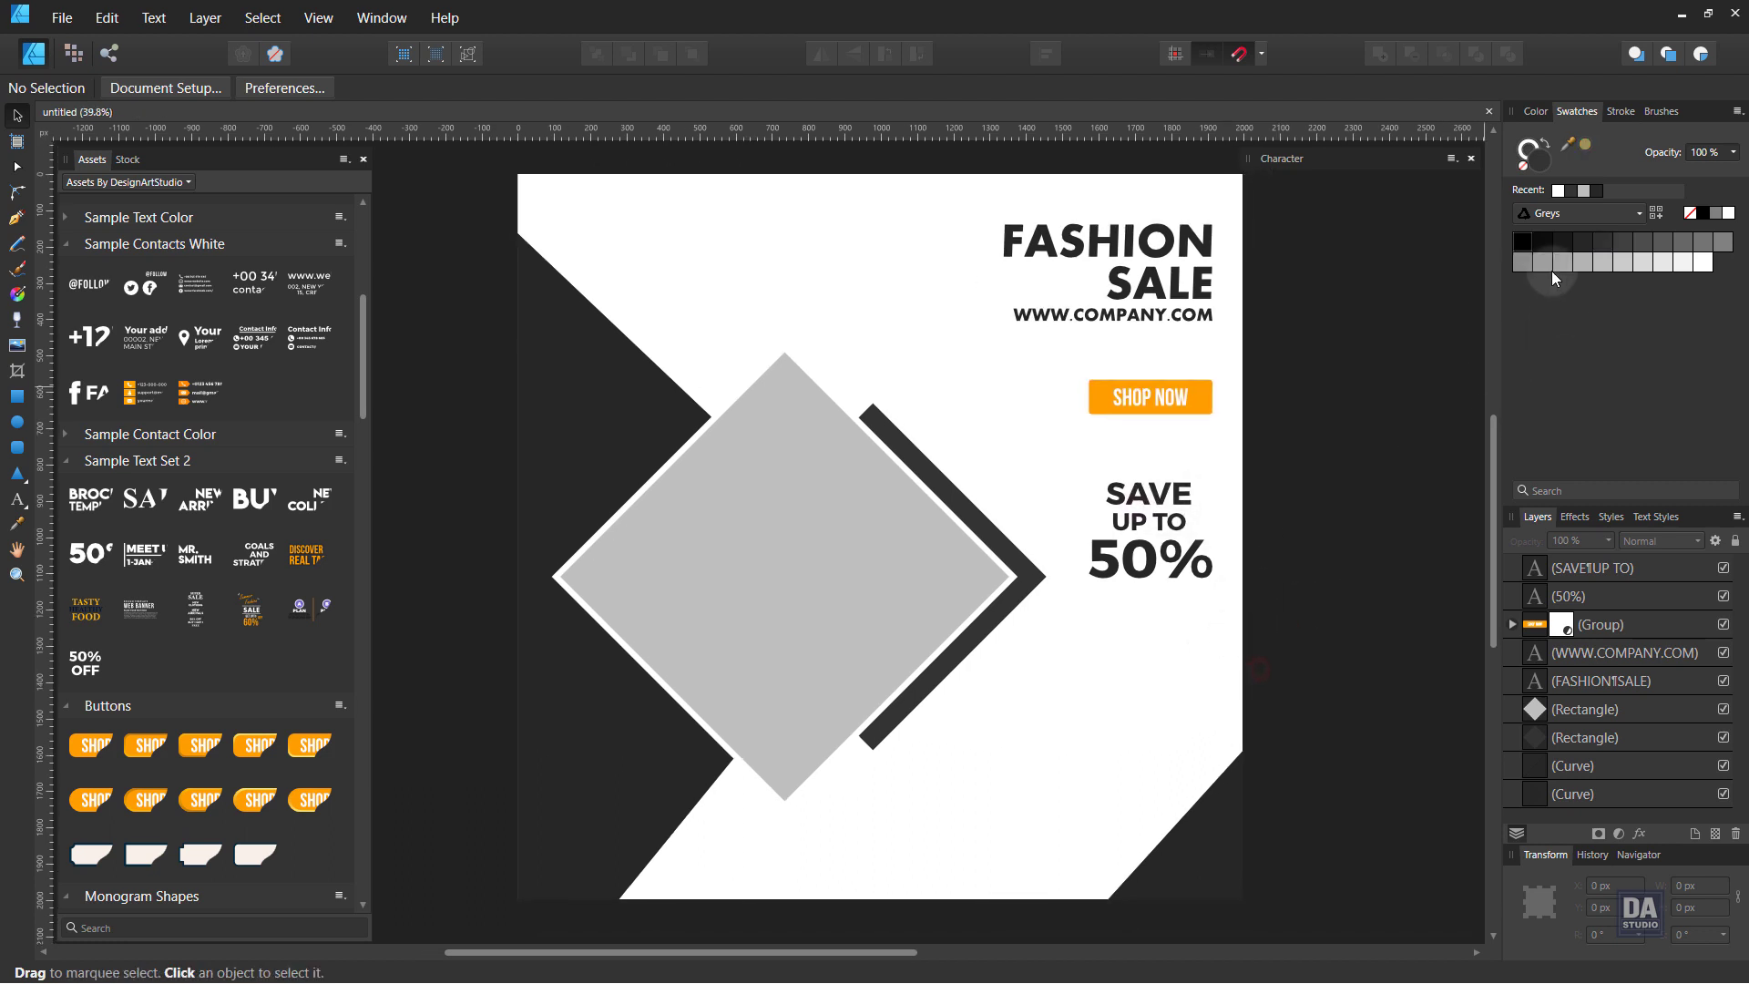
pyautogui.click(1546, 215)
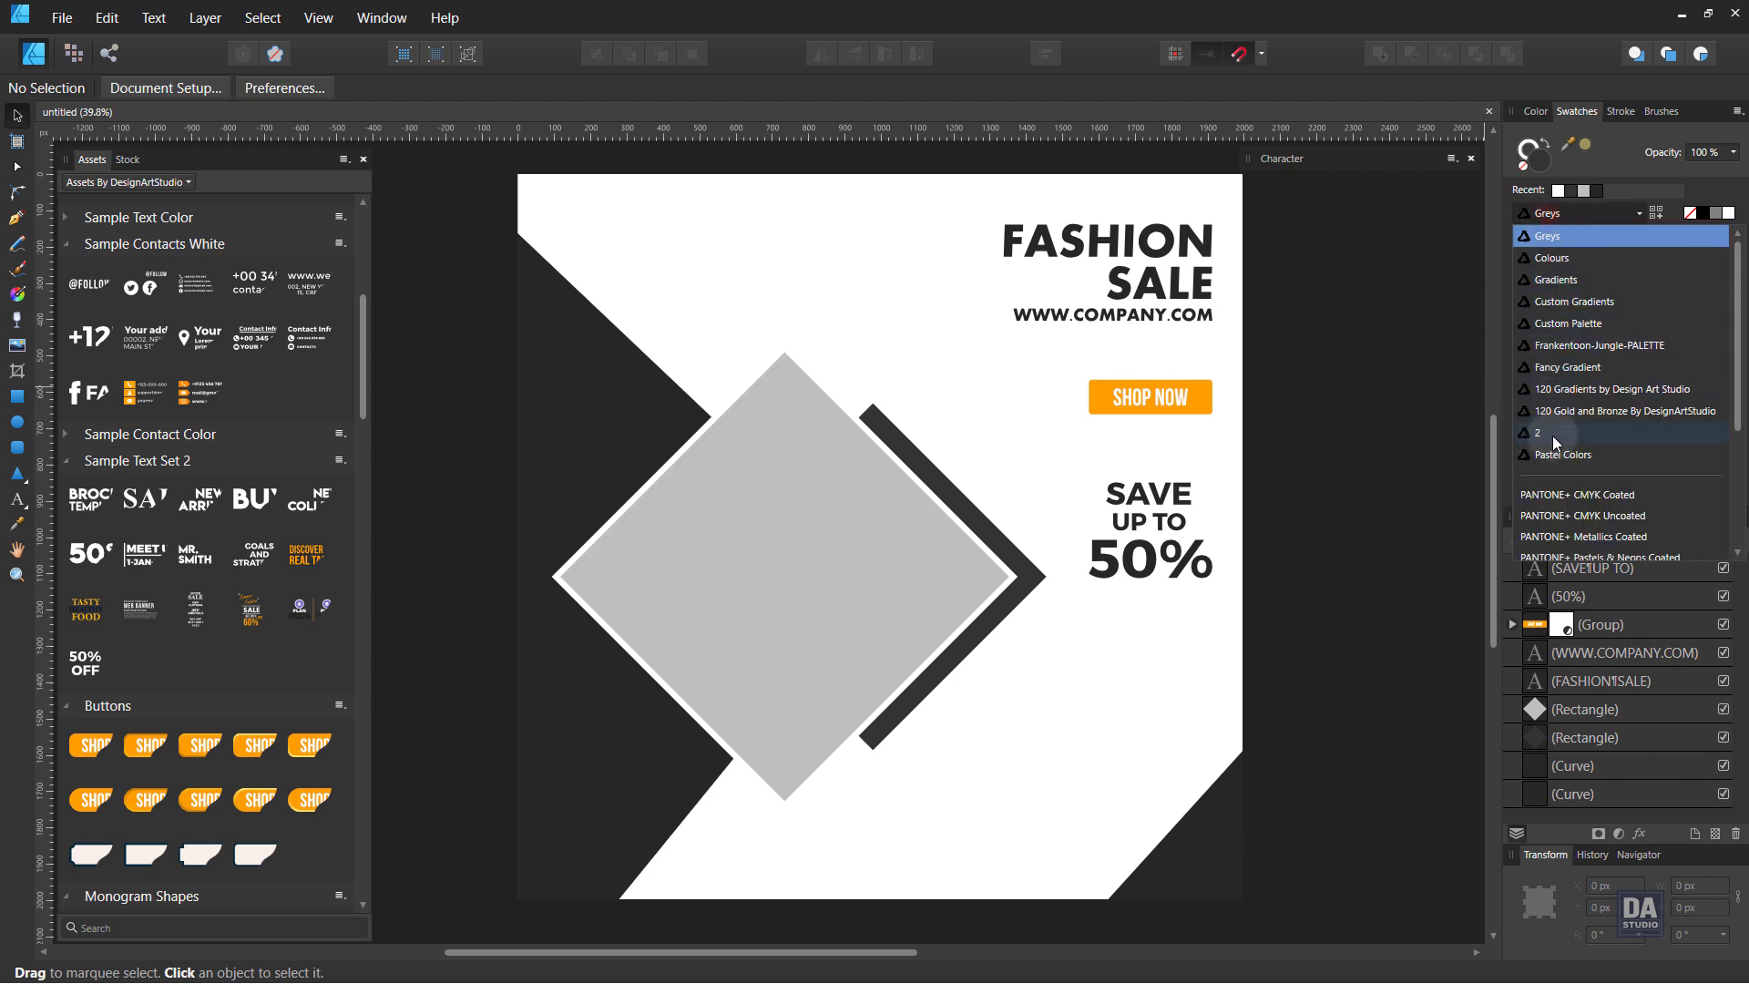
pyautogui.click(1552, 457)
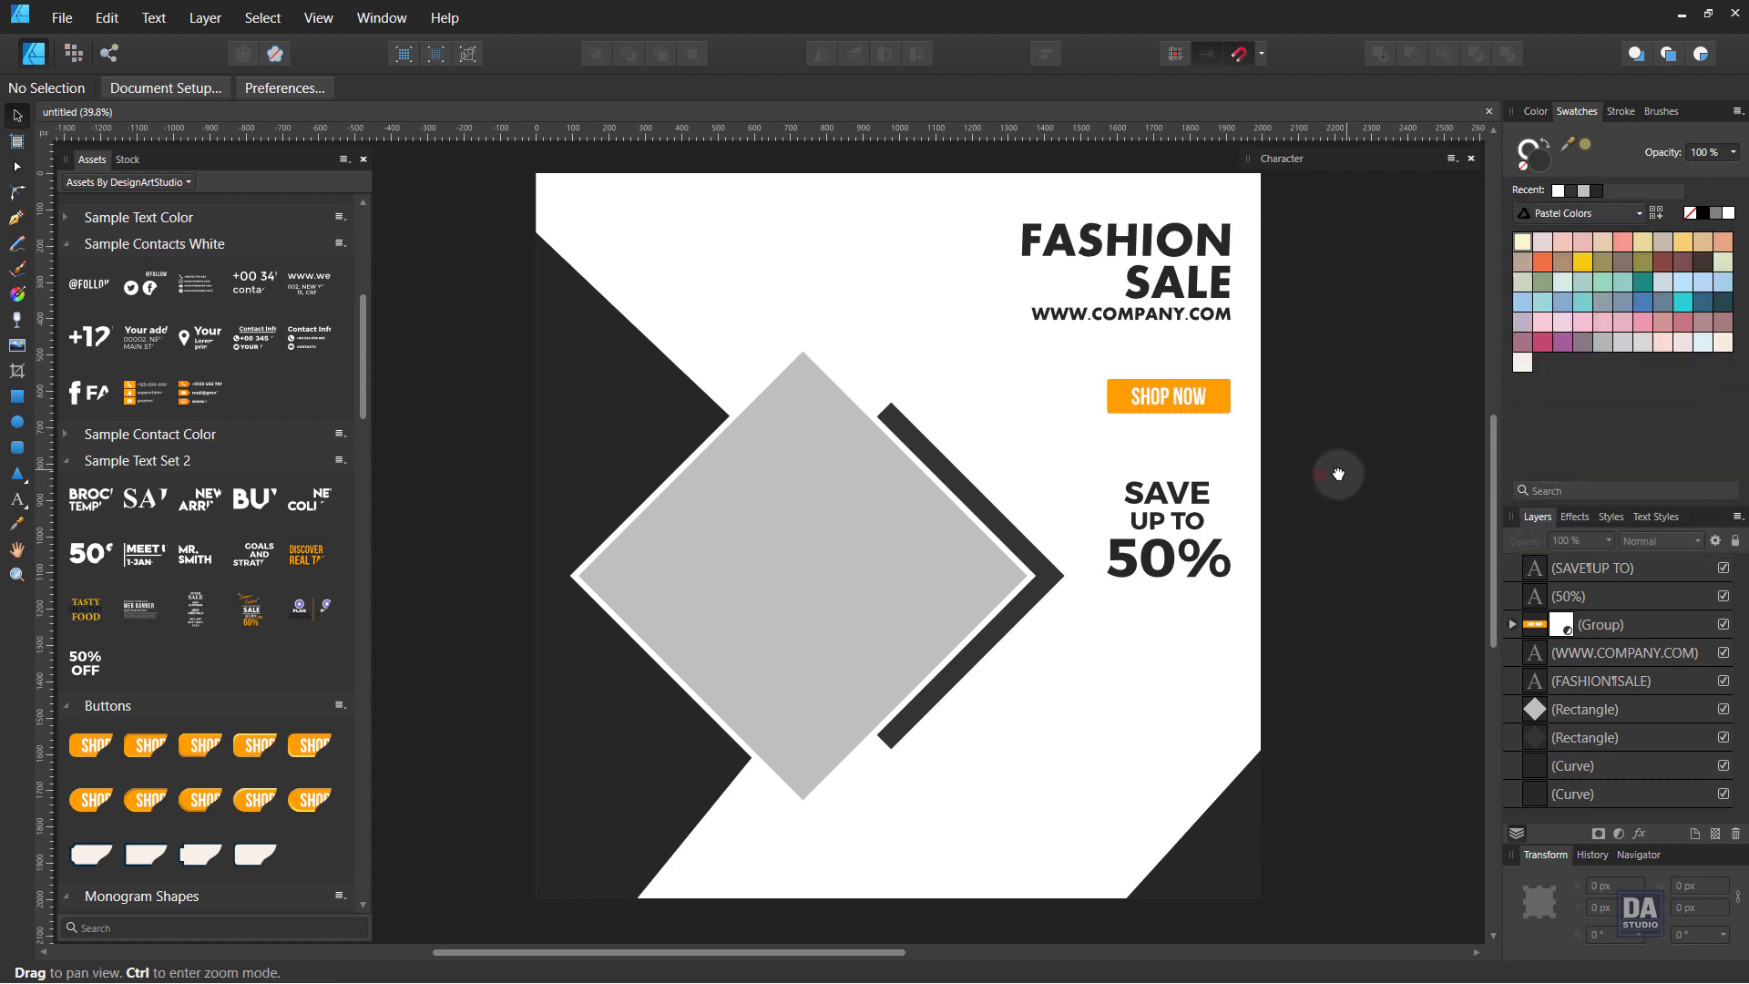
pyautogui.click(561, 410)
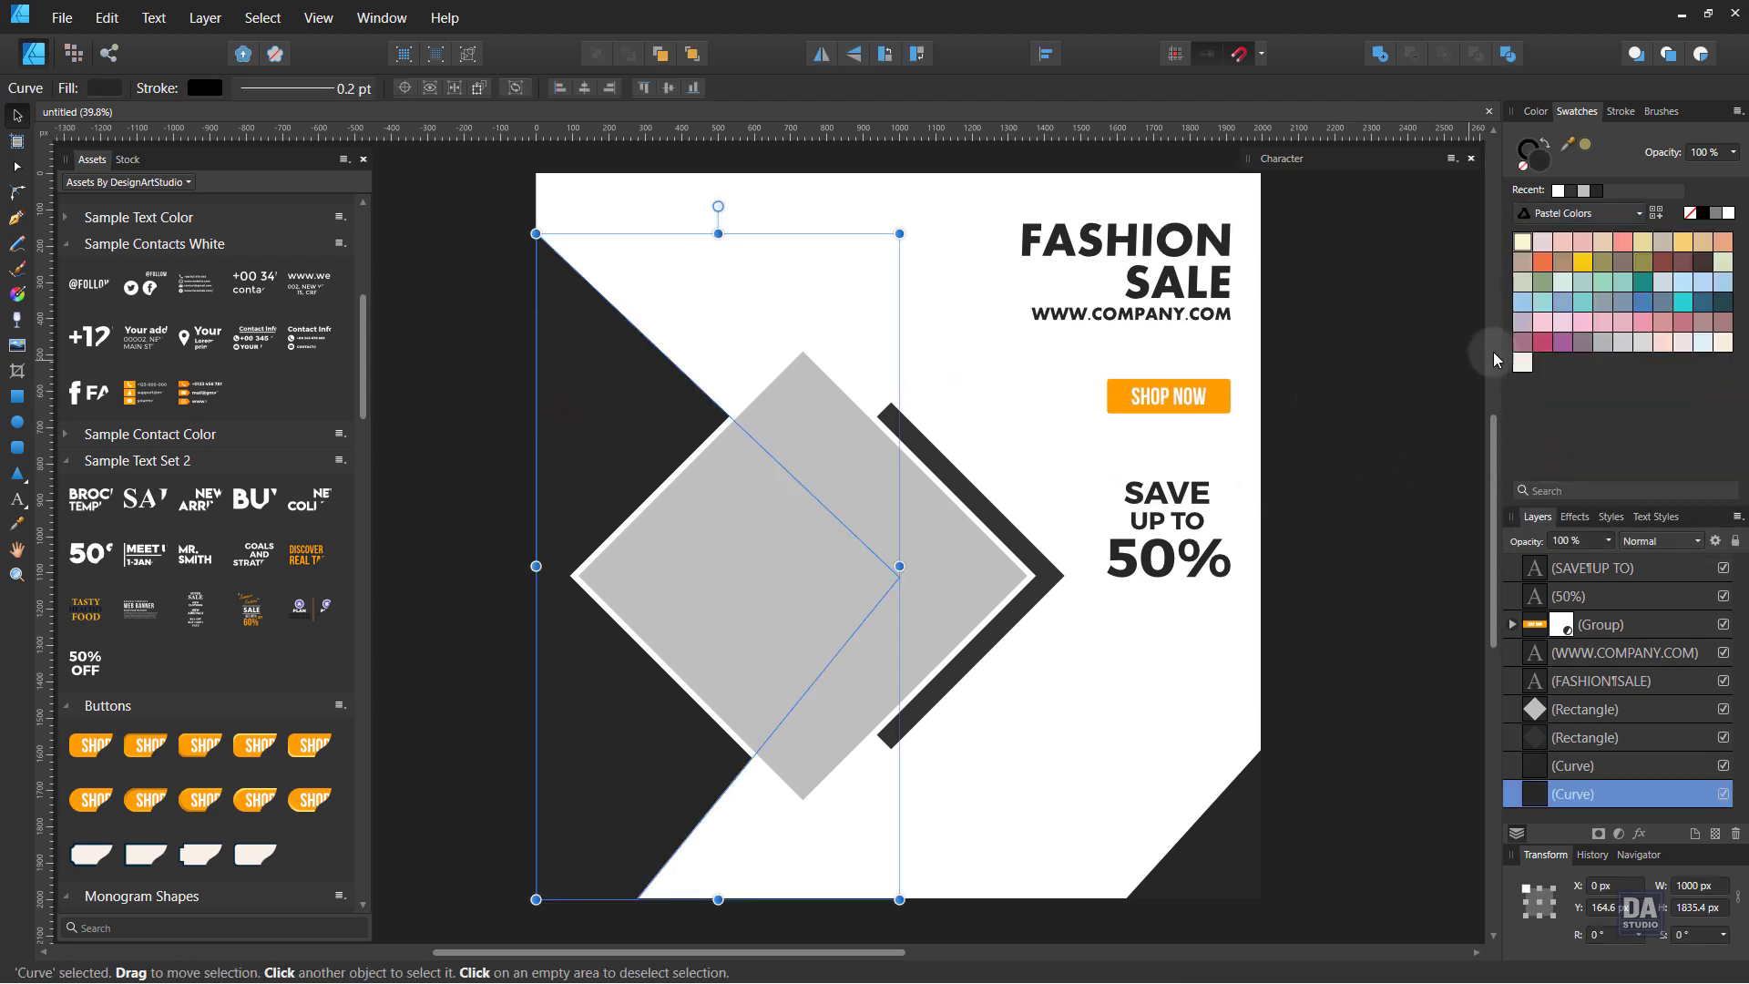
pyautogui.click(1720, 304)
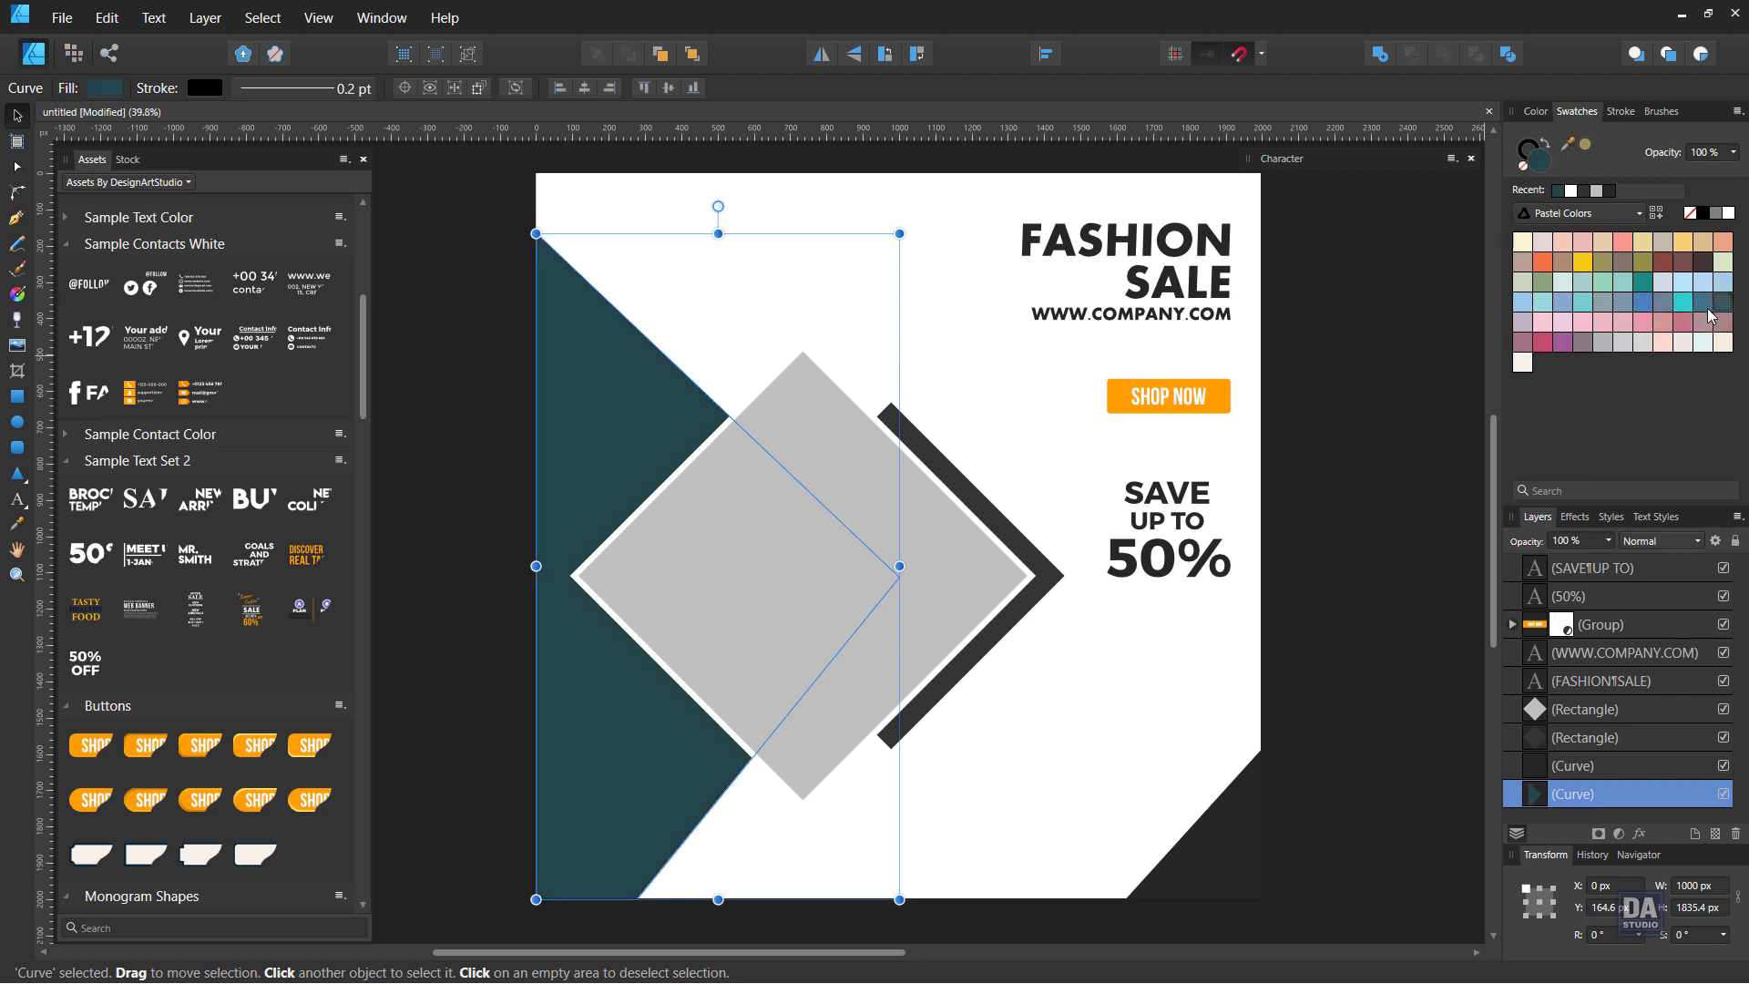
pyautogui.click(1218, 634)
# Fill the diagonal stripe, bottom-right corner shape and SHOP NOW button orange
pyautogui.click(1047, 583)
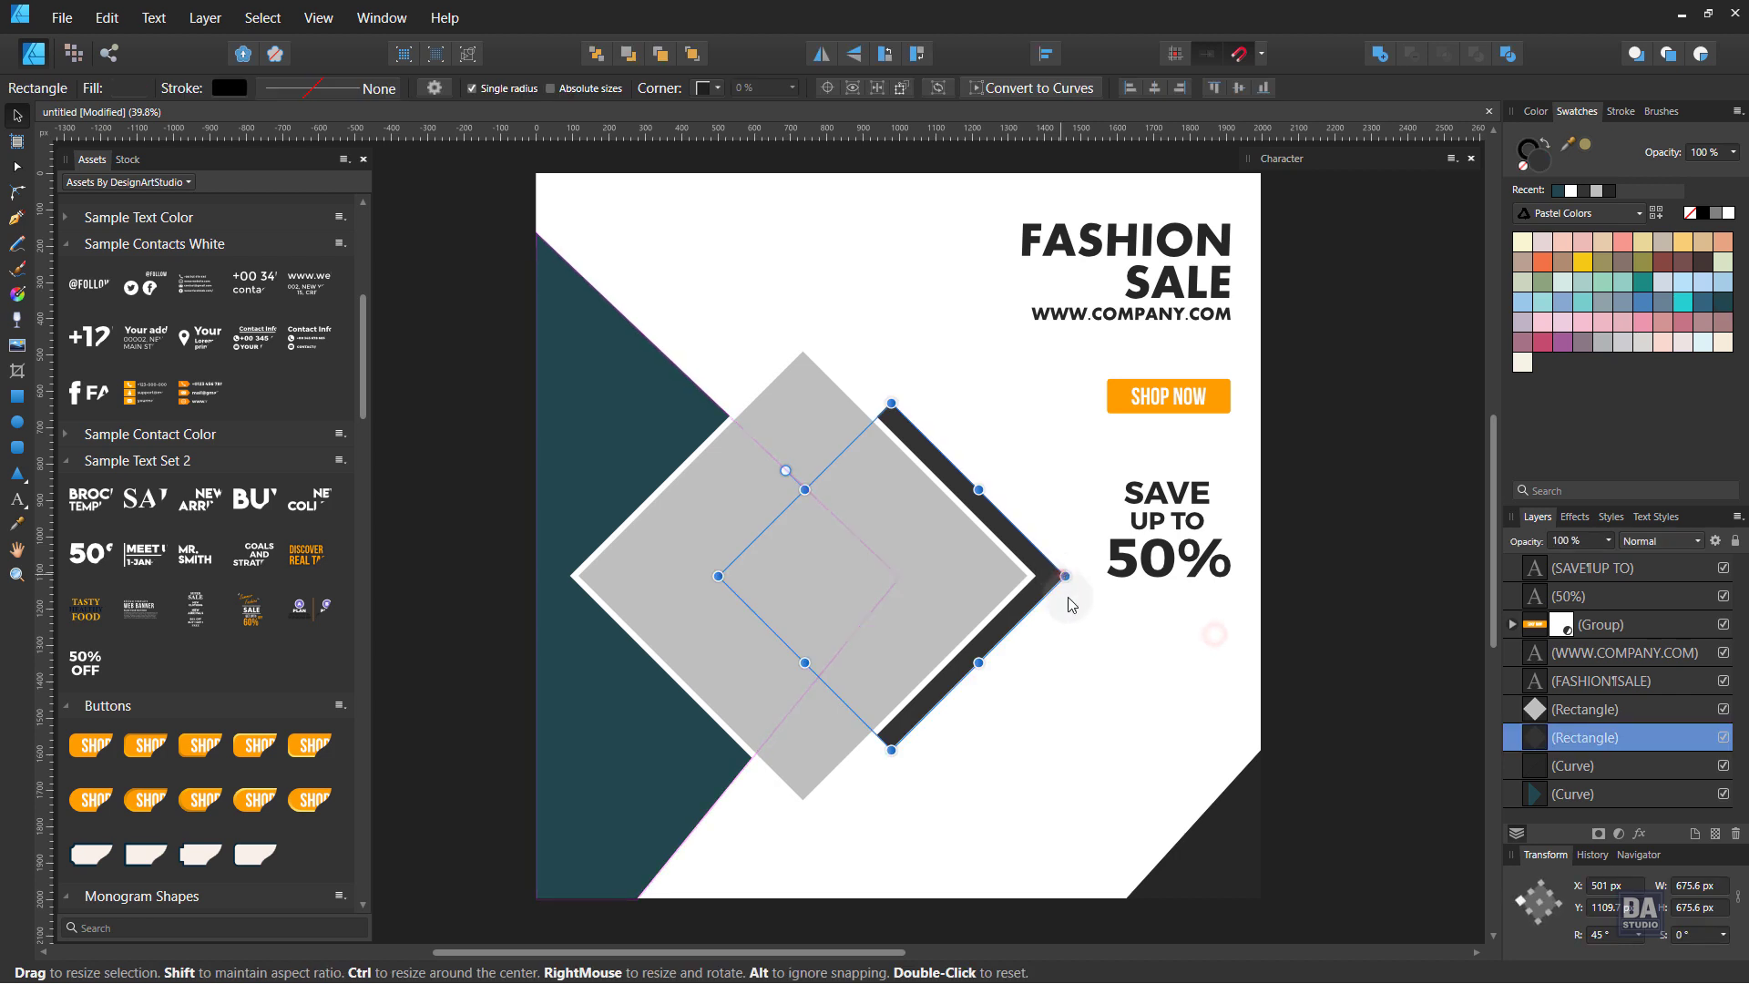
pyautogui.keyDown('shift'); pyautogui.click(1255, 783); pyautogui.keyUp('shift')
pyautogui.click(1552, 263)
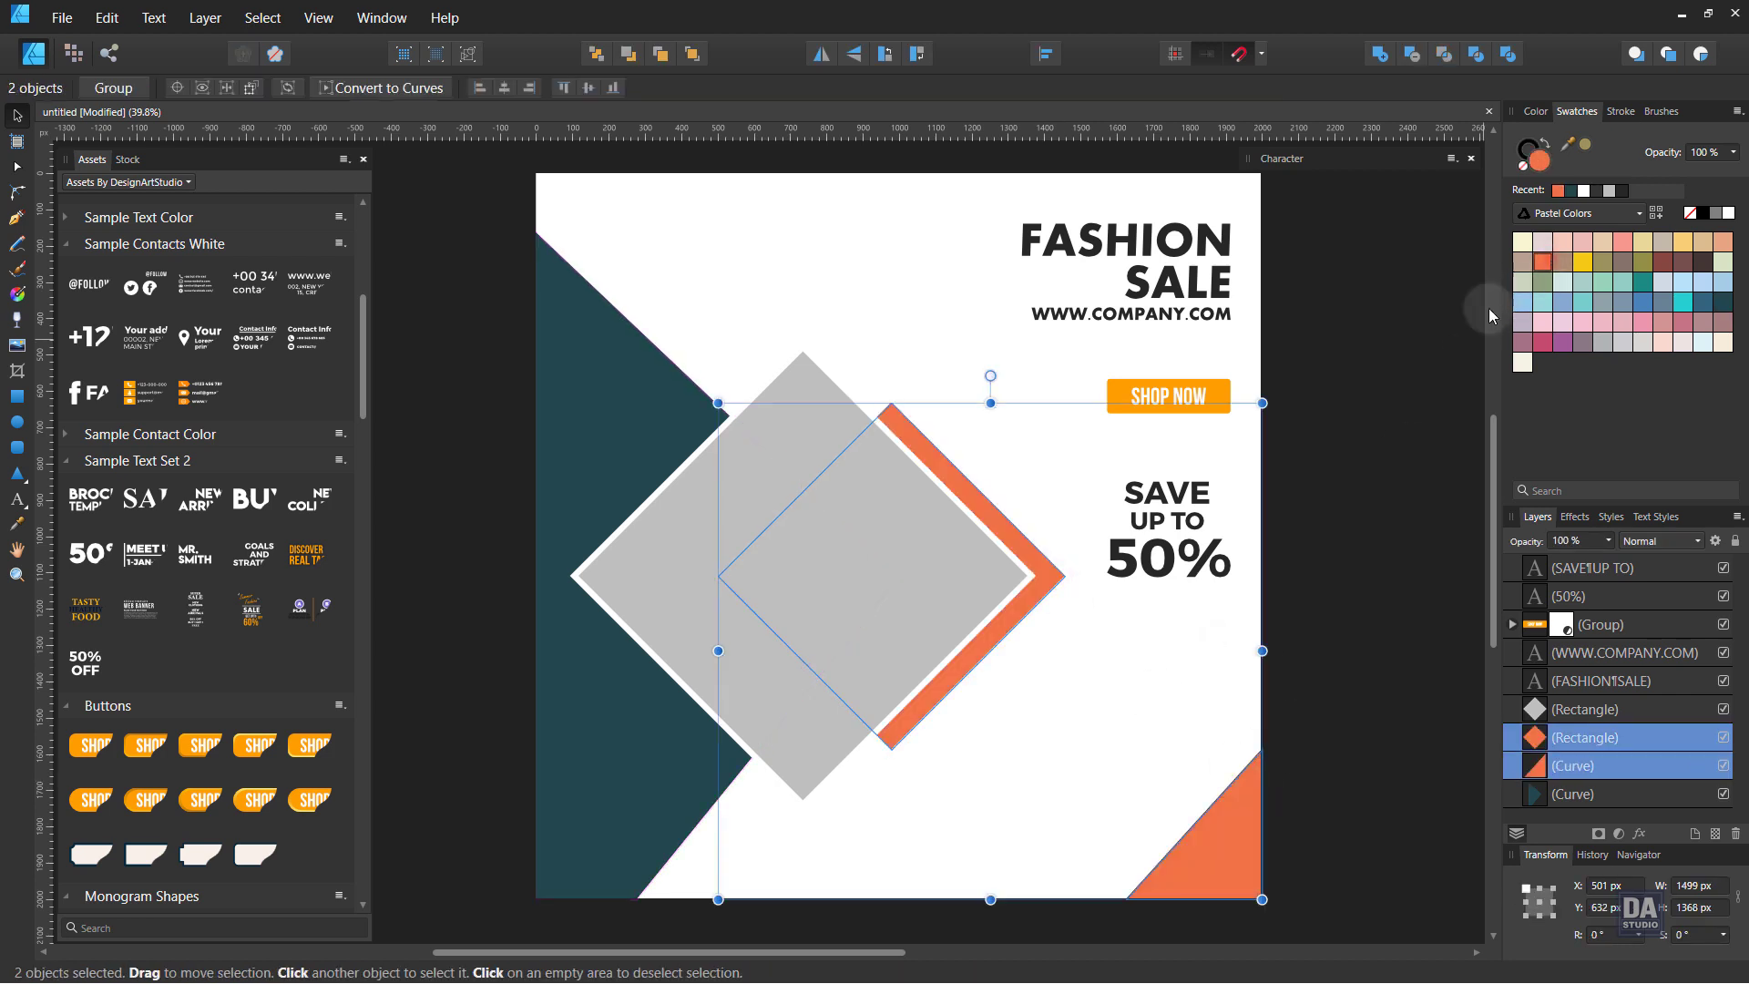
pyautogui.click(1241, 458)
pyautogui.doubleClick(1218, 399)
pyautogui.click(1542, 261)
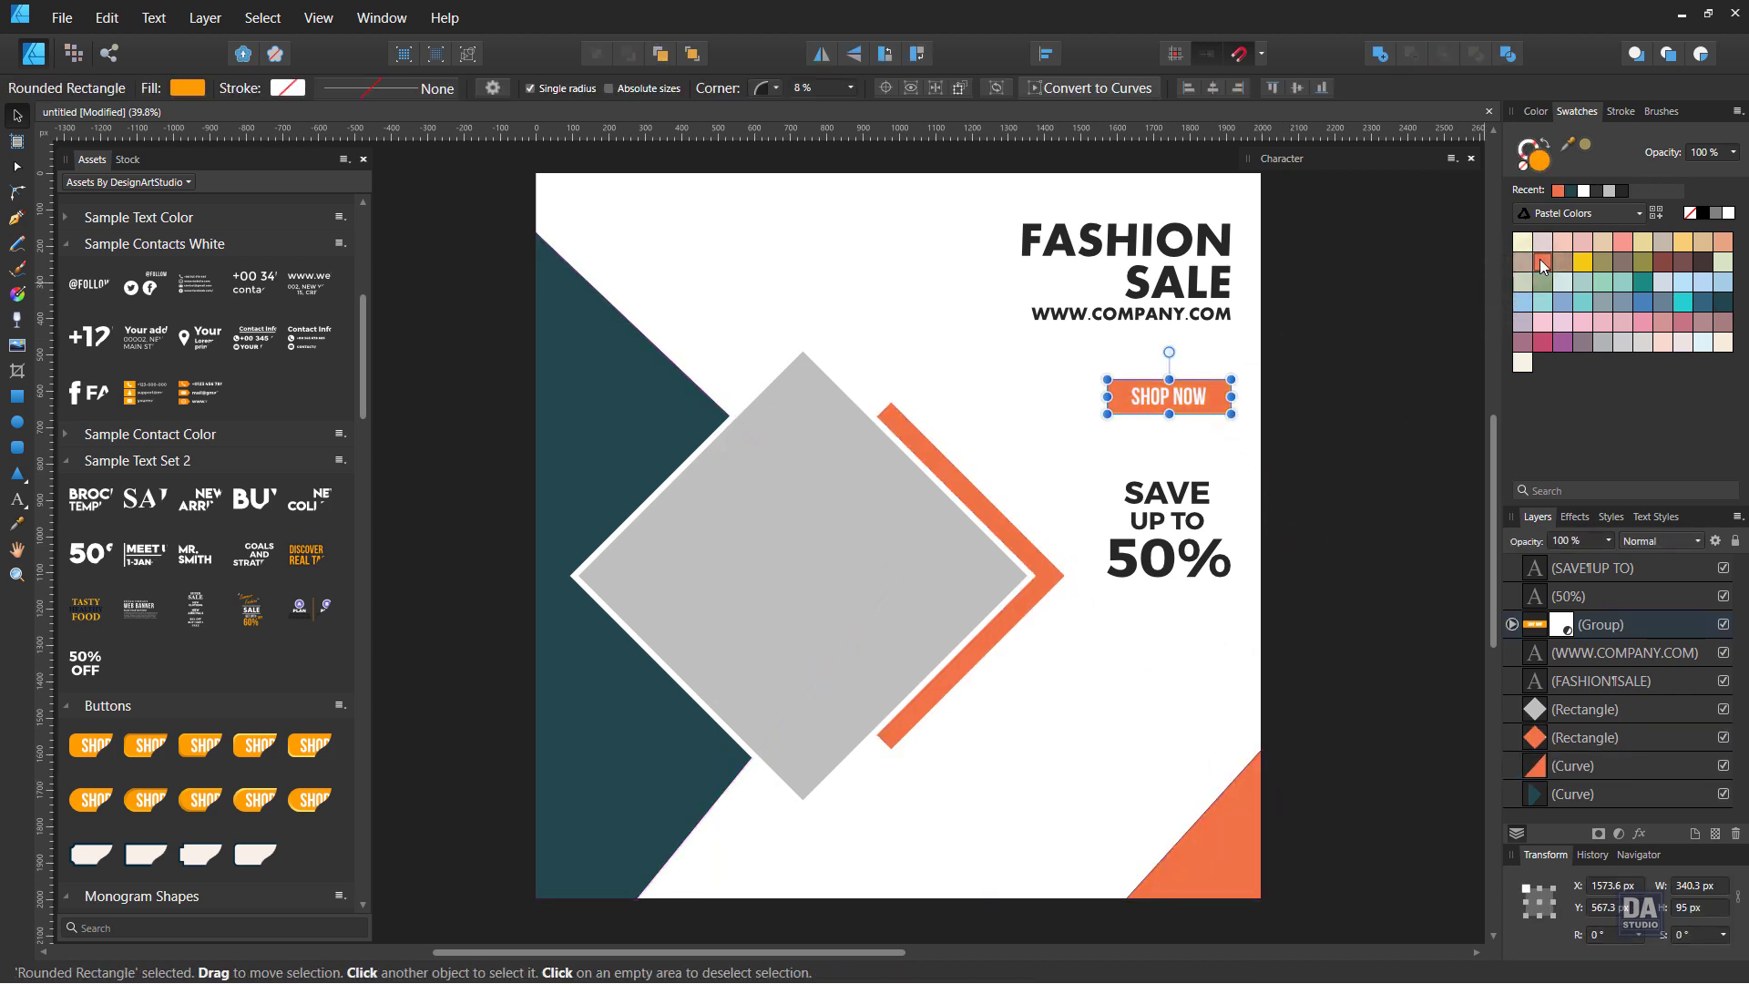
pyautogui.click(1370, 361)
pyautogui.moveTo(1208, 397); pyautogui.dragTo(1221, 398)
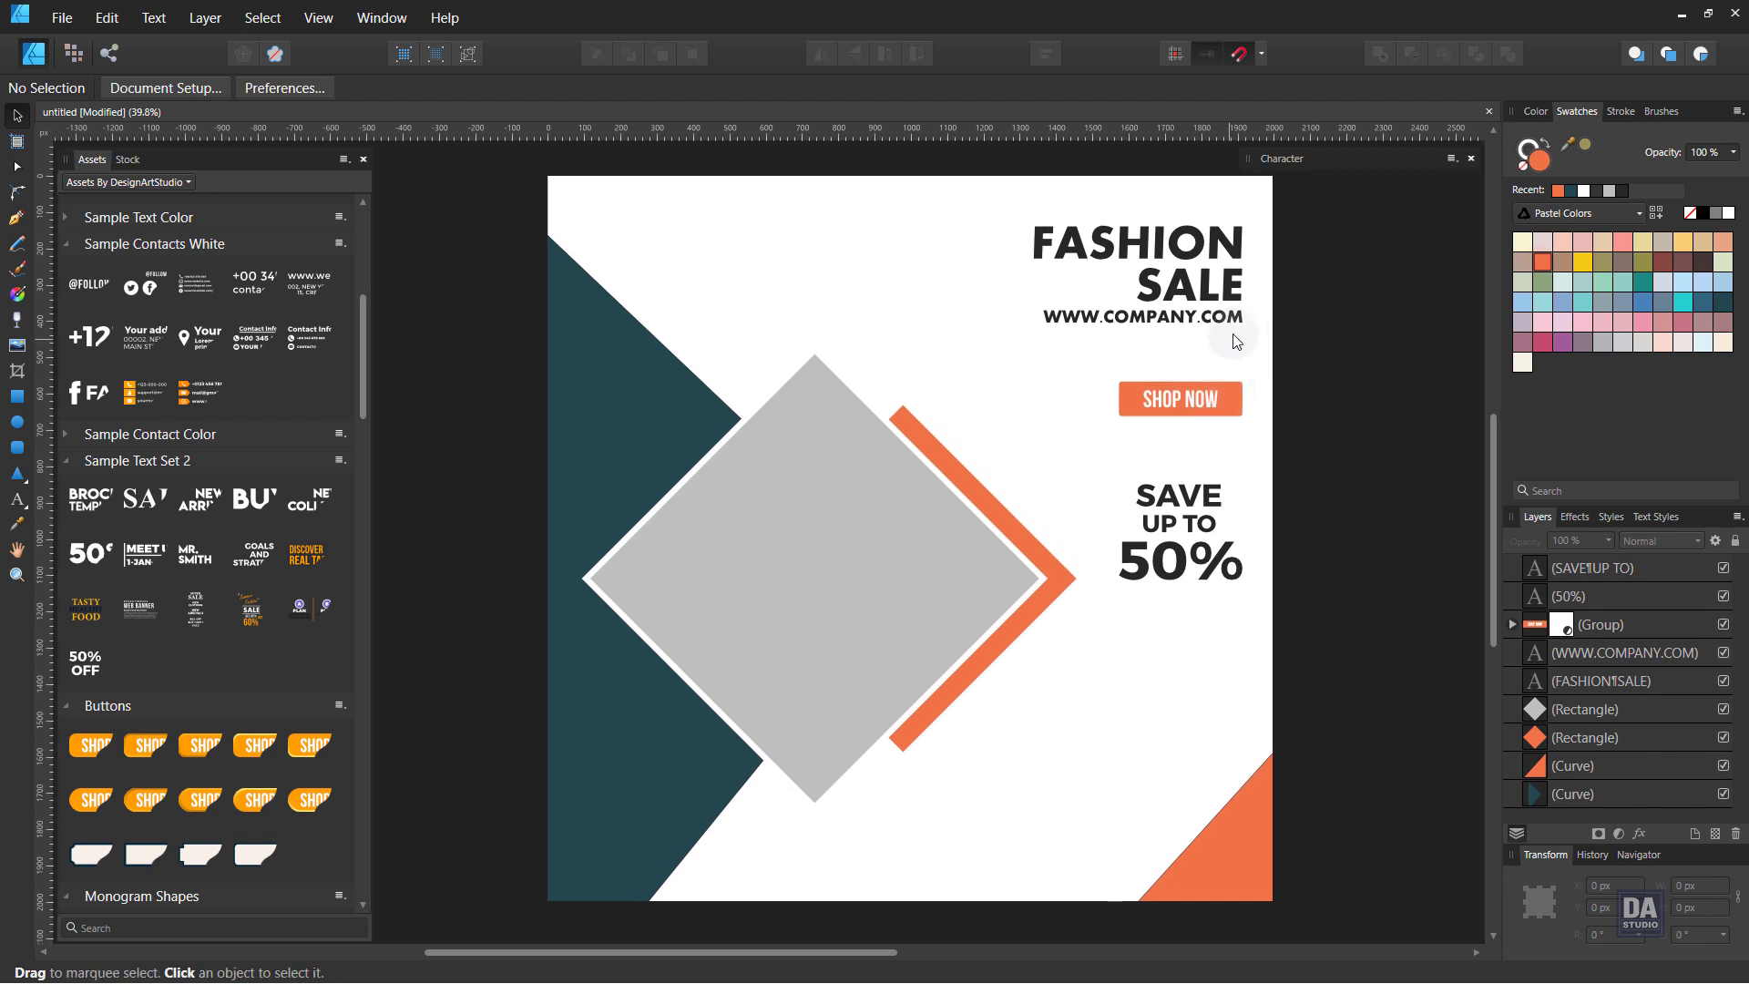
pyautogui.click(1218, 241)
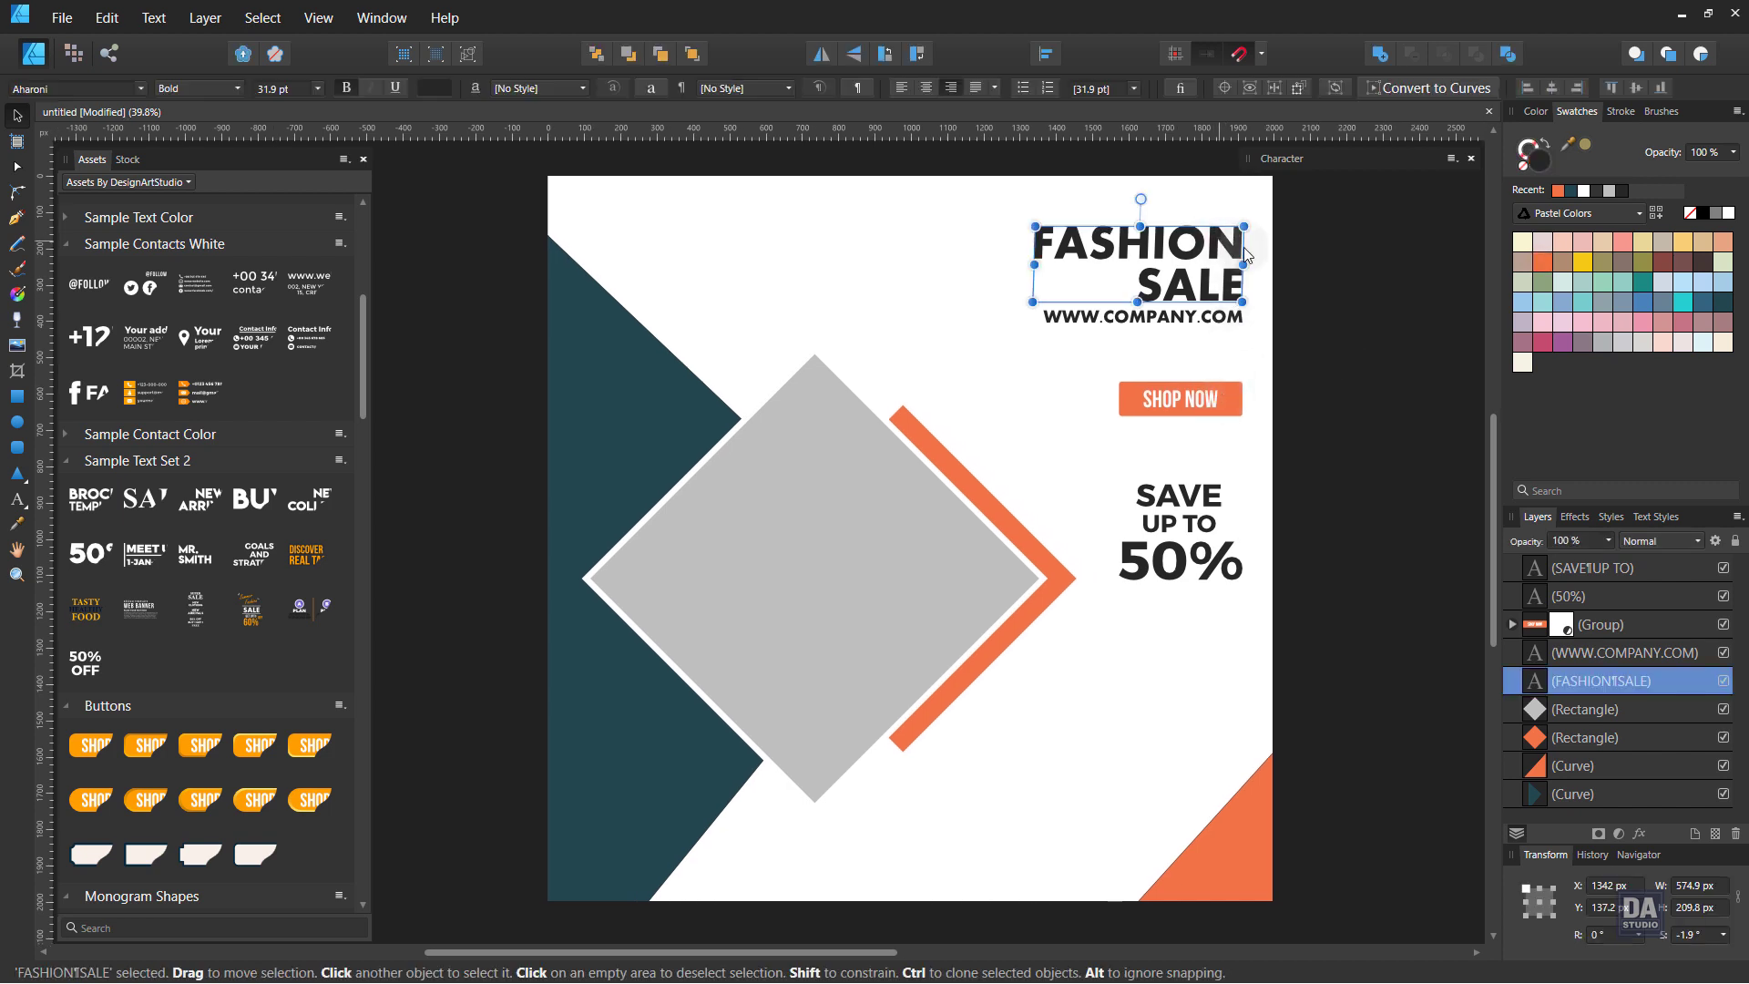
pyautogui.click(1719, 303)
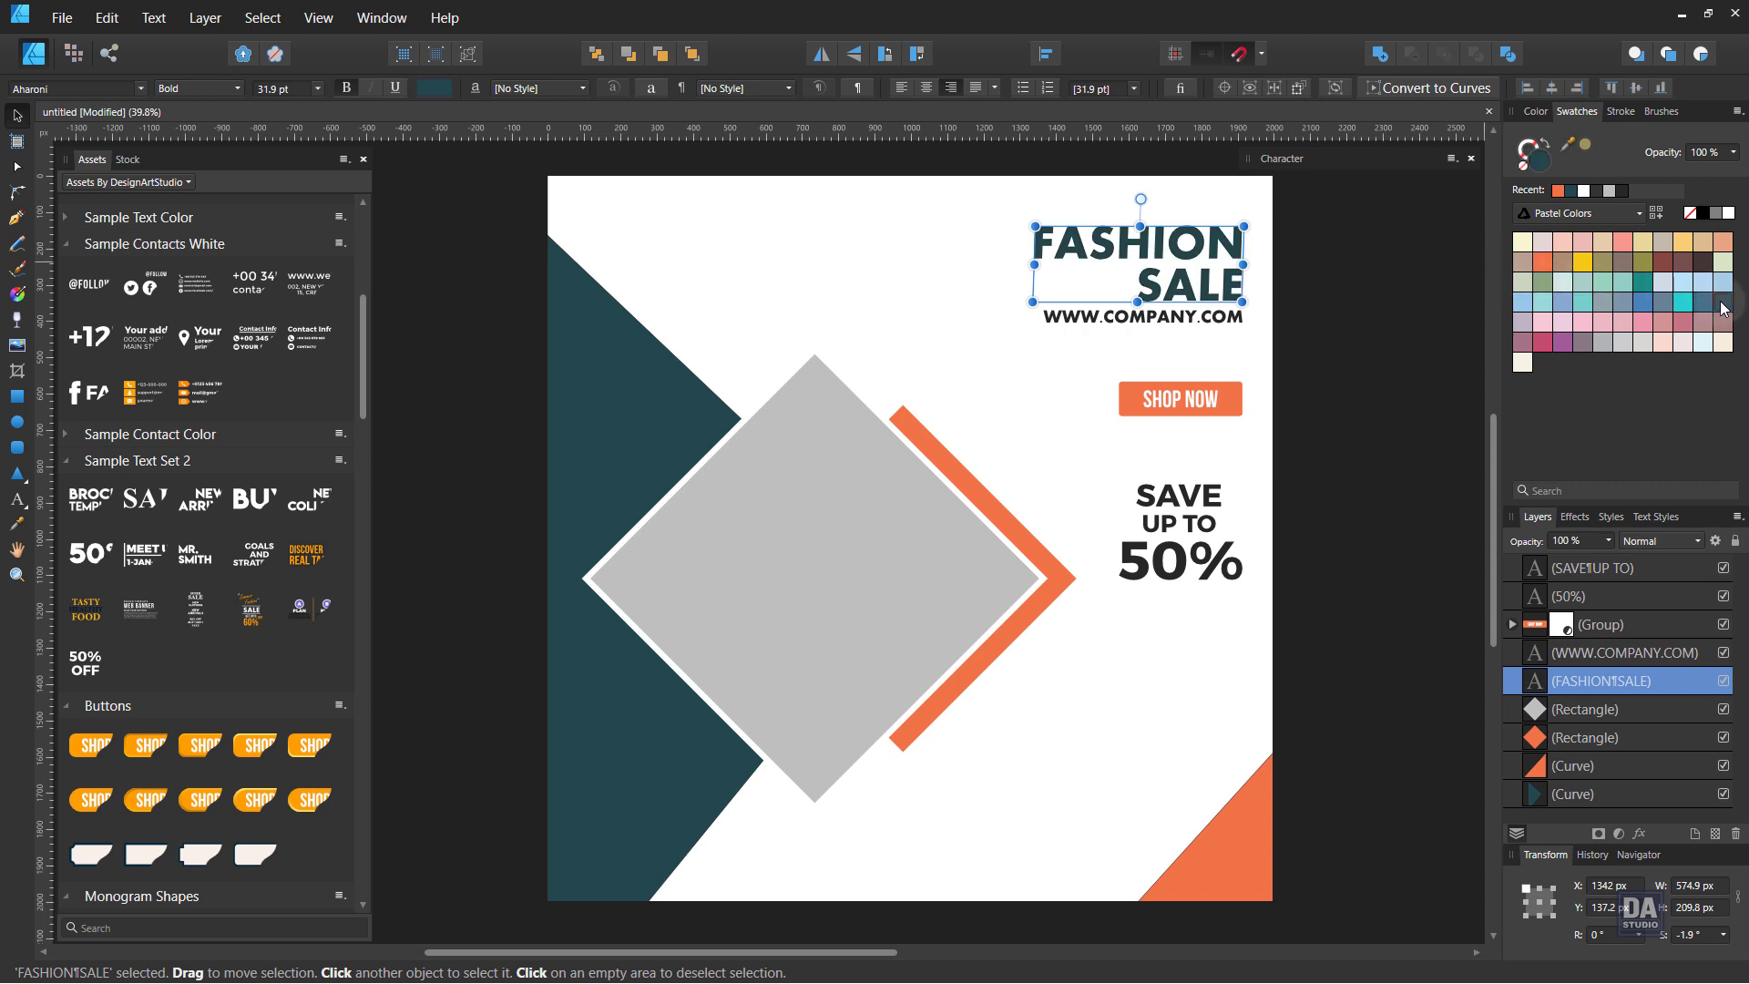
pyautogui.click(1207, 320)
pyautogui.click(1563, 342)
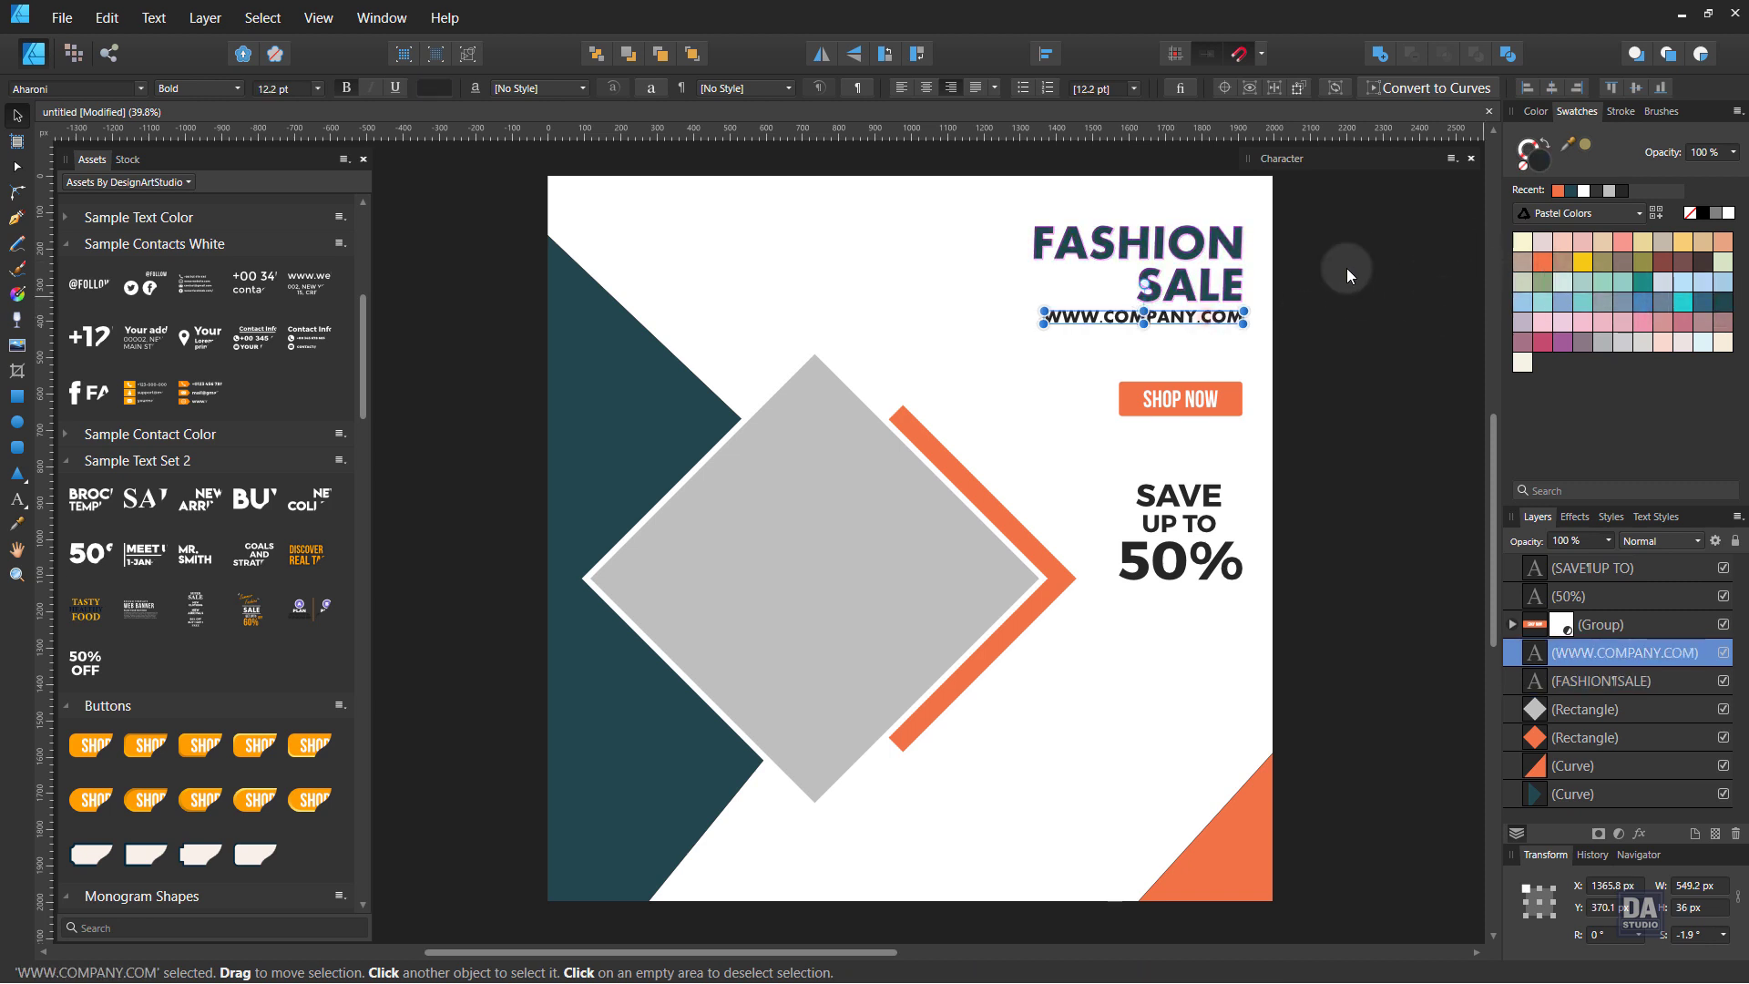
pyautogui.click(1212, 273)
pyautogui.click(1549, 262)
pyautogui.click(1211, 319)
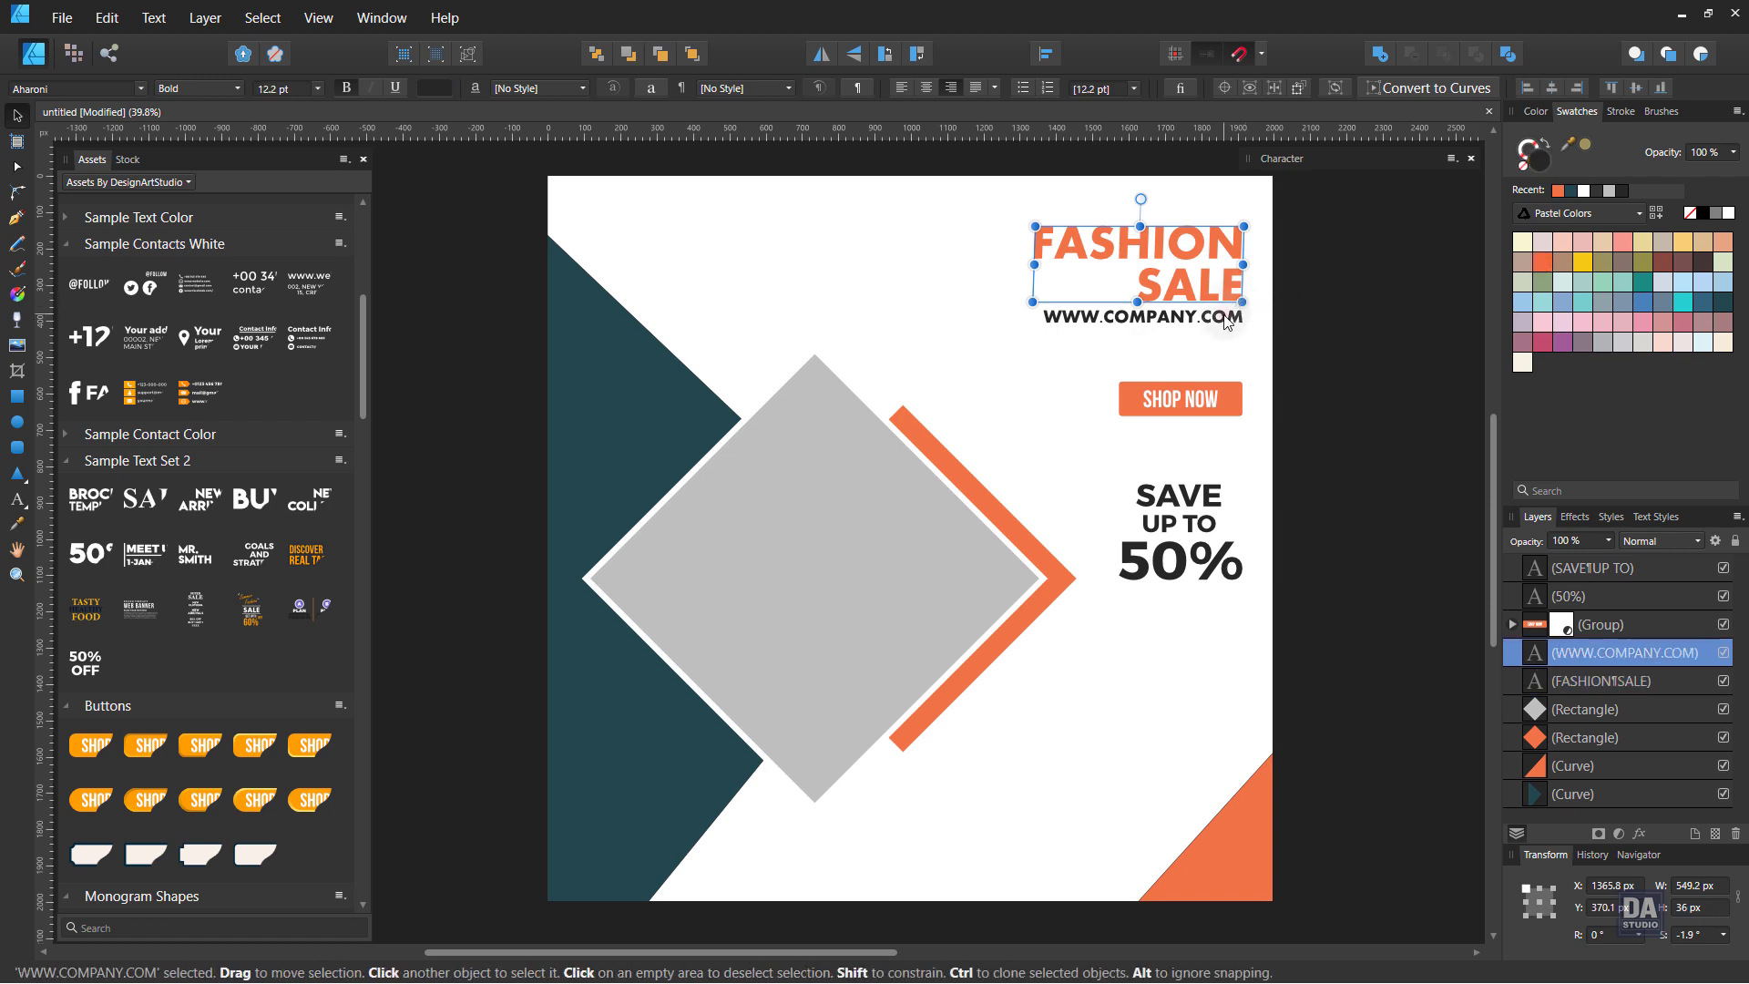
# Colour the SAVE UP TO and 50% texts dark teal
pyautogui.click(1334, 378)
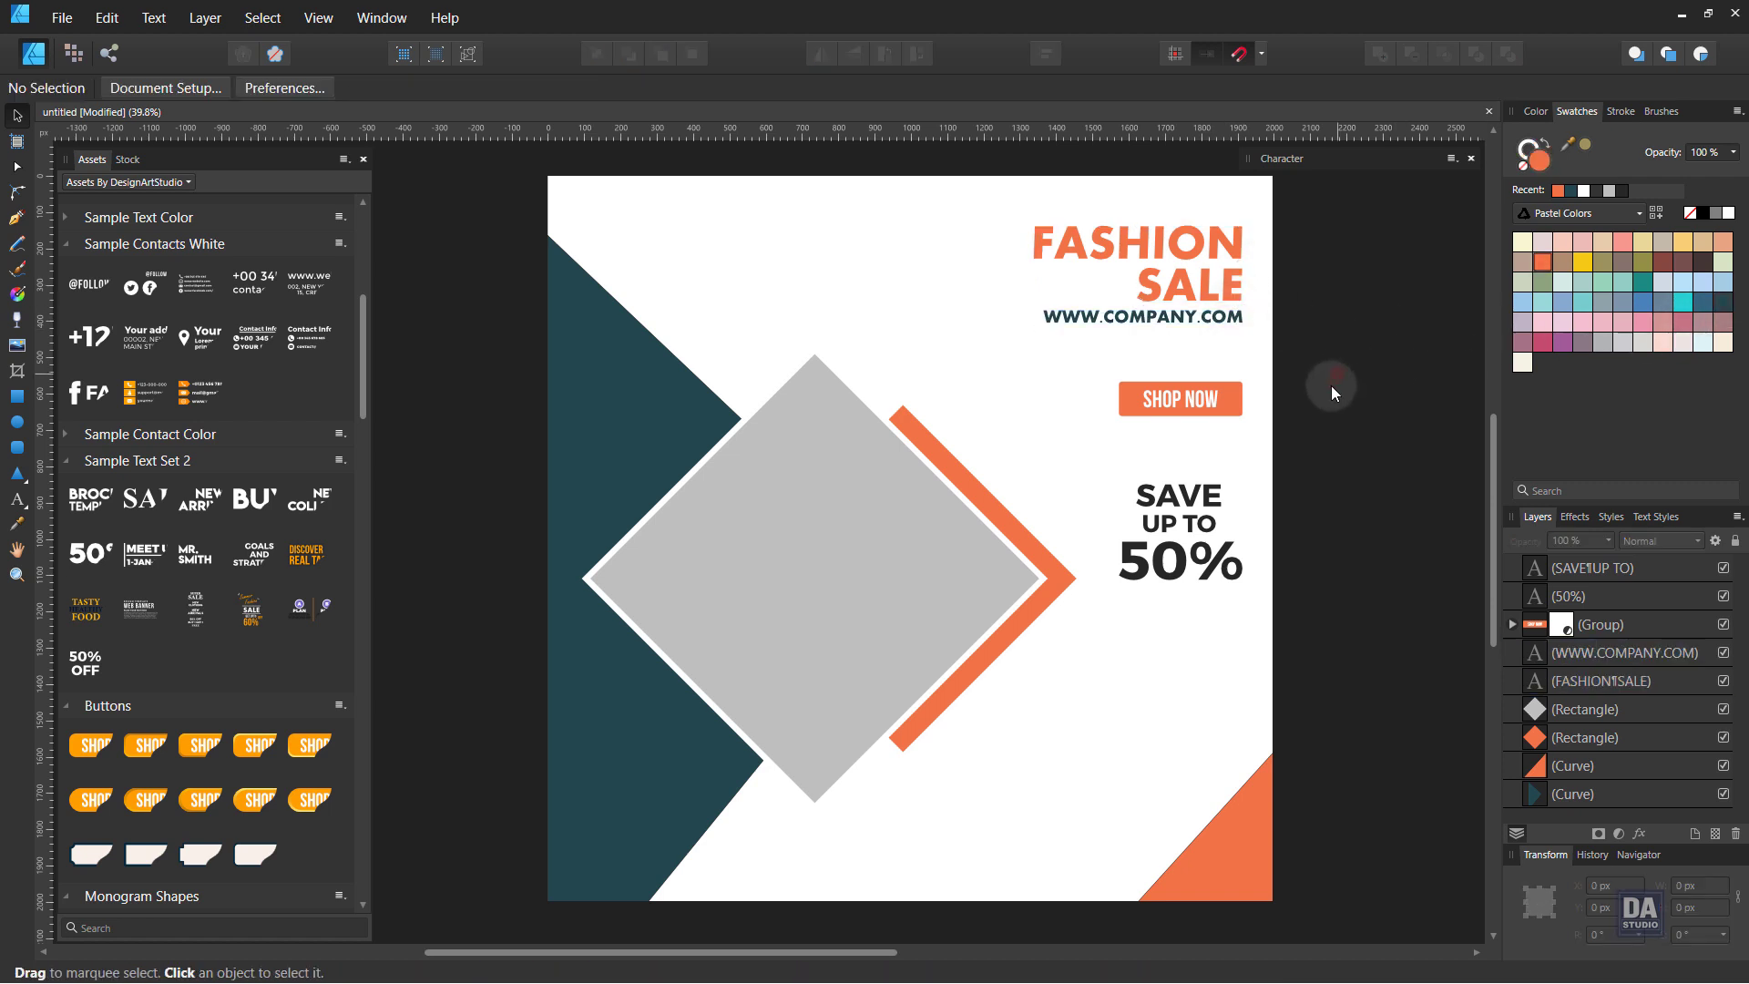
pyautogui.click(1210, 595)
pyautogui.keyDown('shift'); pyautogui.click(1201, 522); pyautogui.keyUp('shift')
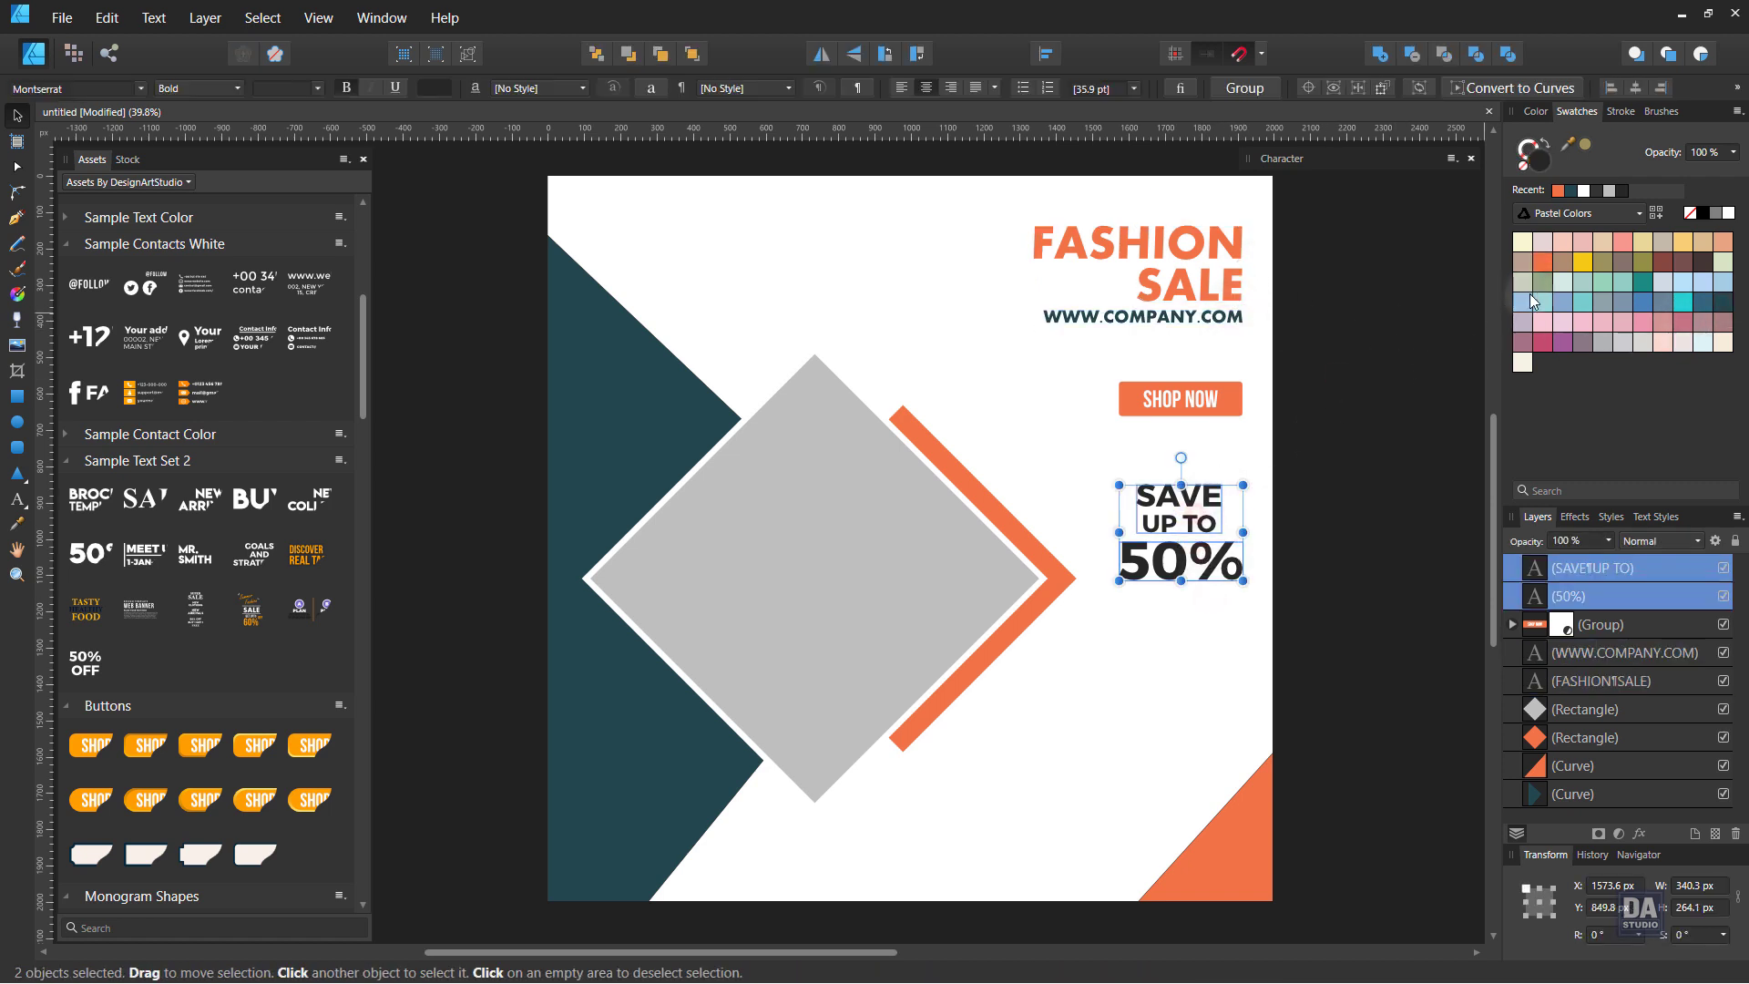
pyautogui.click(1722, 303)
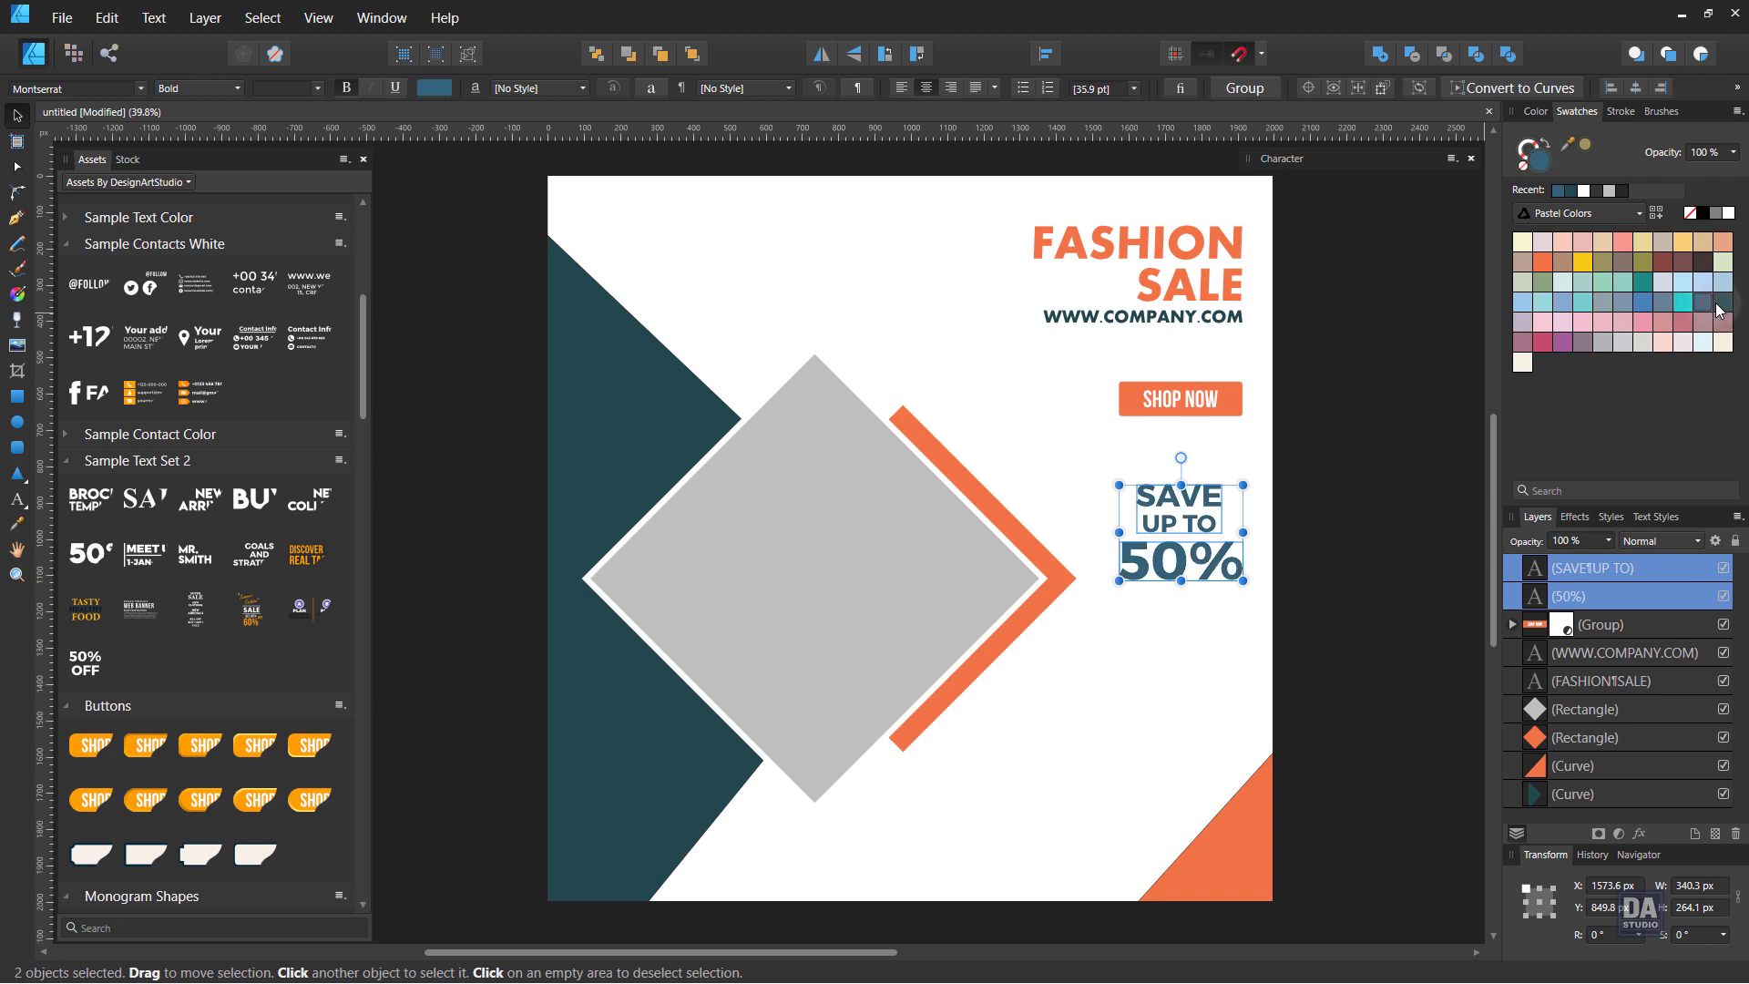
pyautogui.click(1381, 412)
pyautogui.moveTo(1284, 463); pyautogui.dragTo(1293, 465)
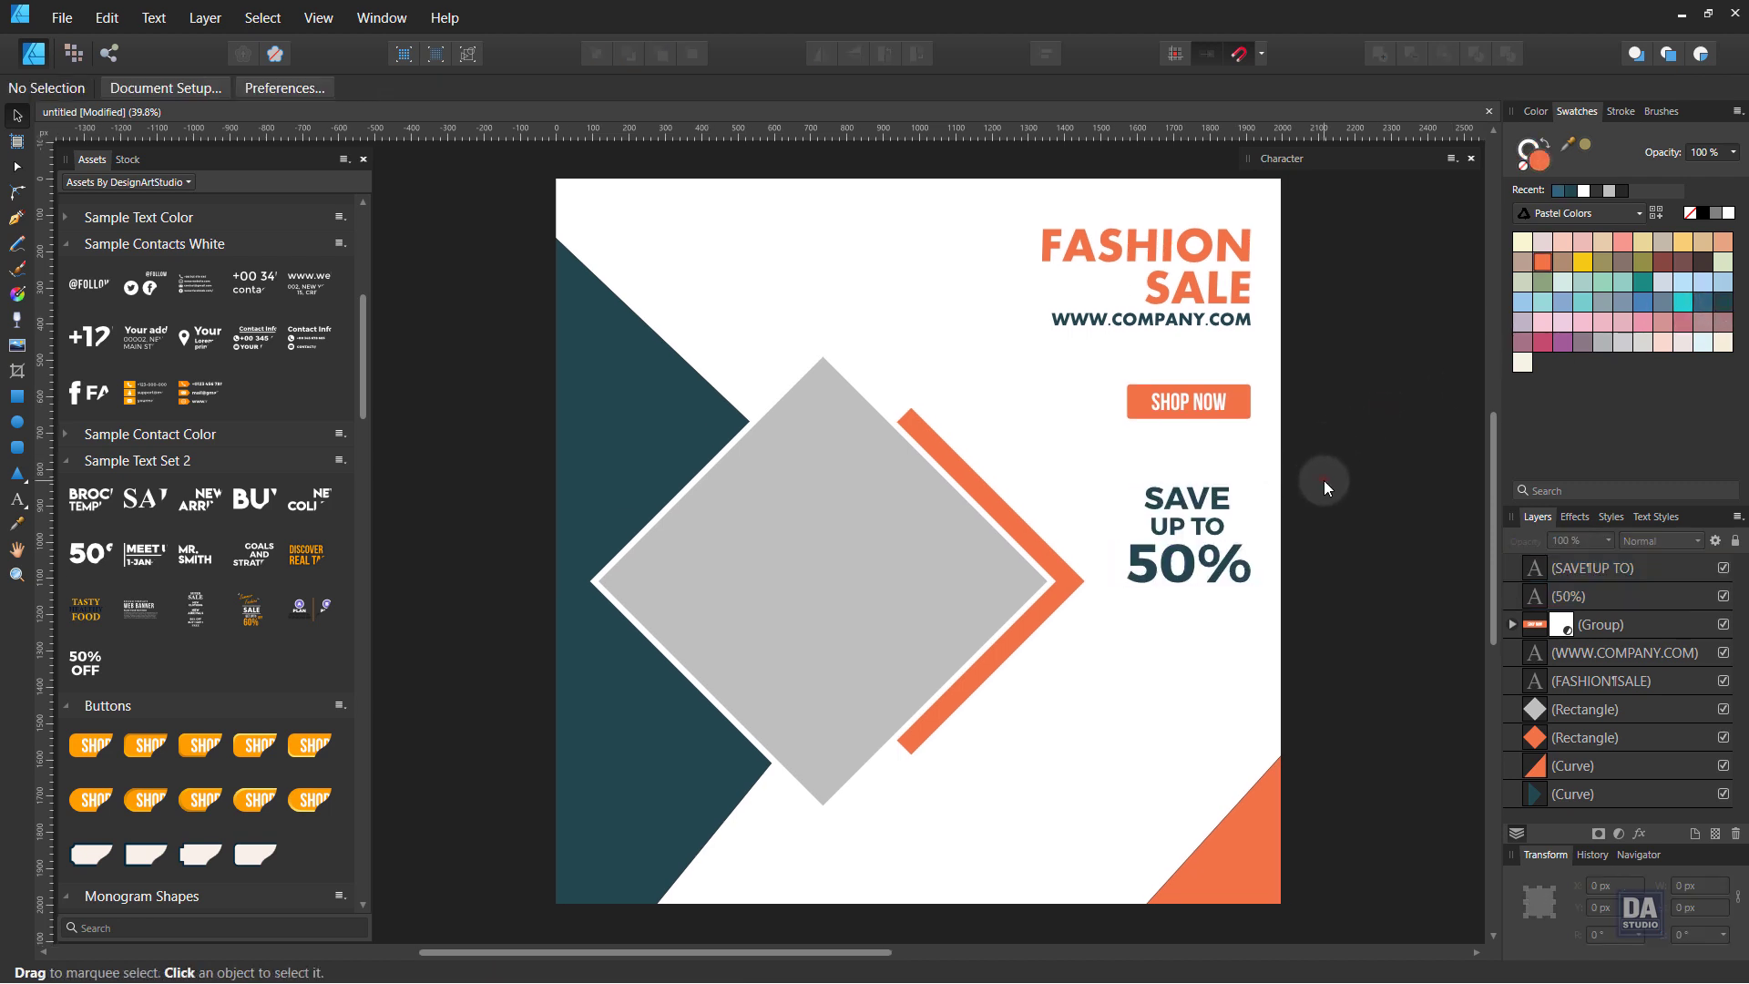
# Copy the woman photo's Background layer from the photo document
pyautogui.click(1004, 121)
pyautogui.click(988, 304)
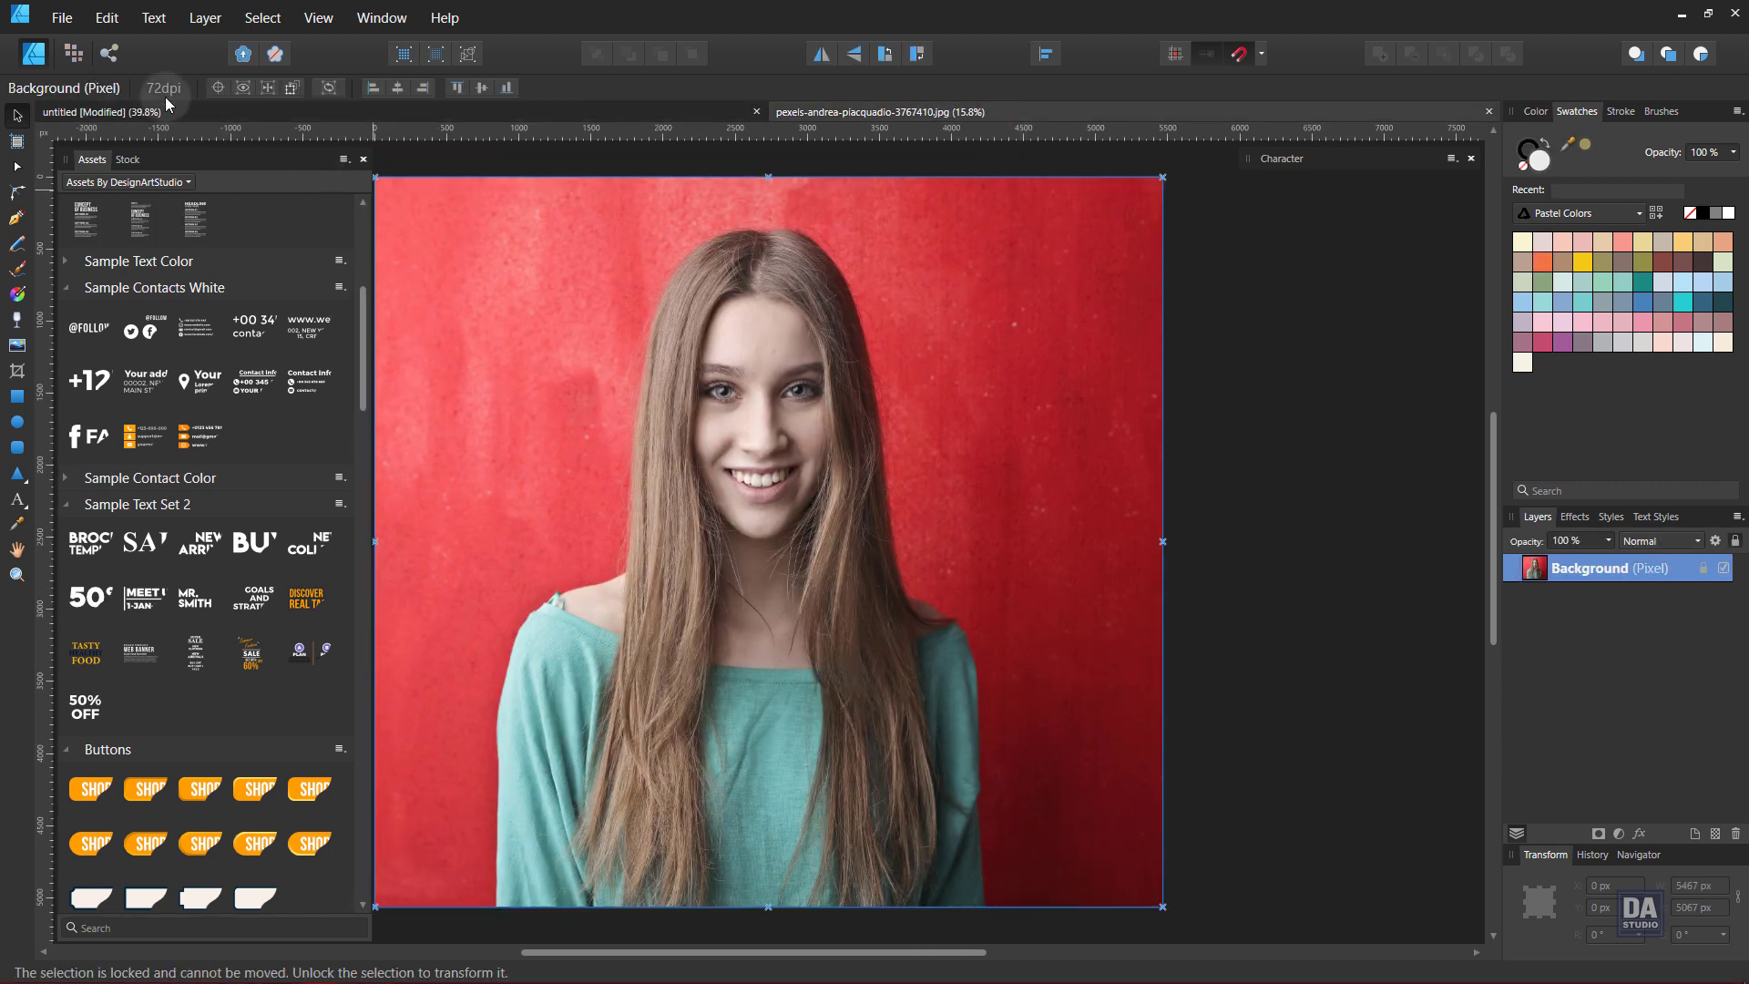
pyautogui.click(107, 18)
pyautogui.click(127, 110)
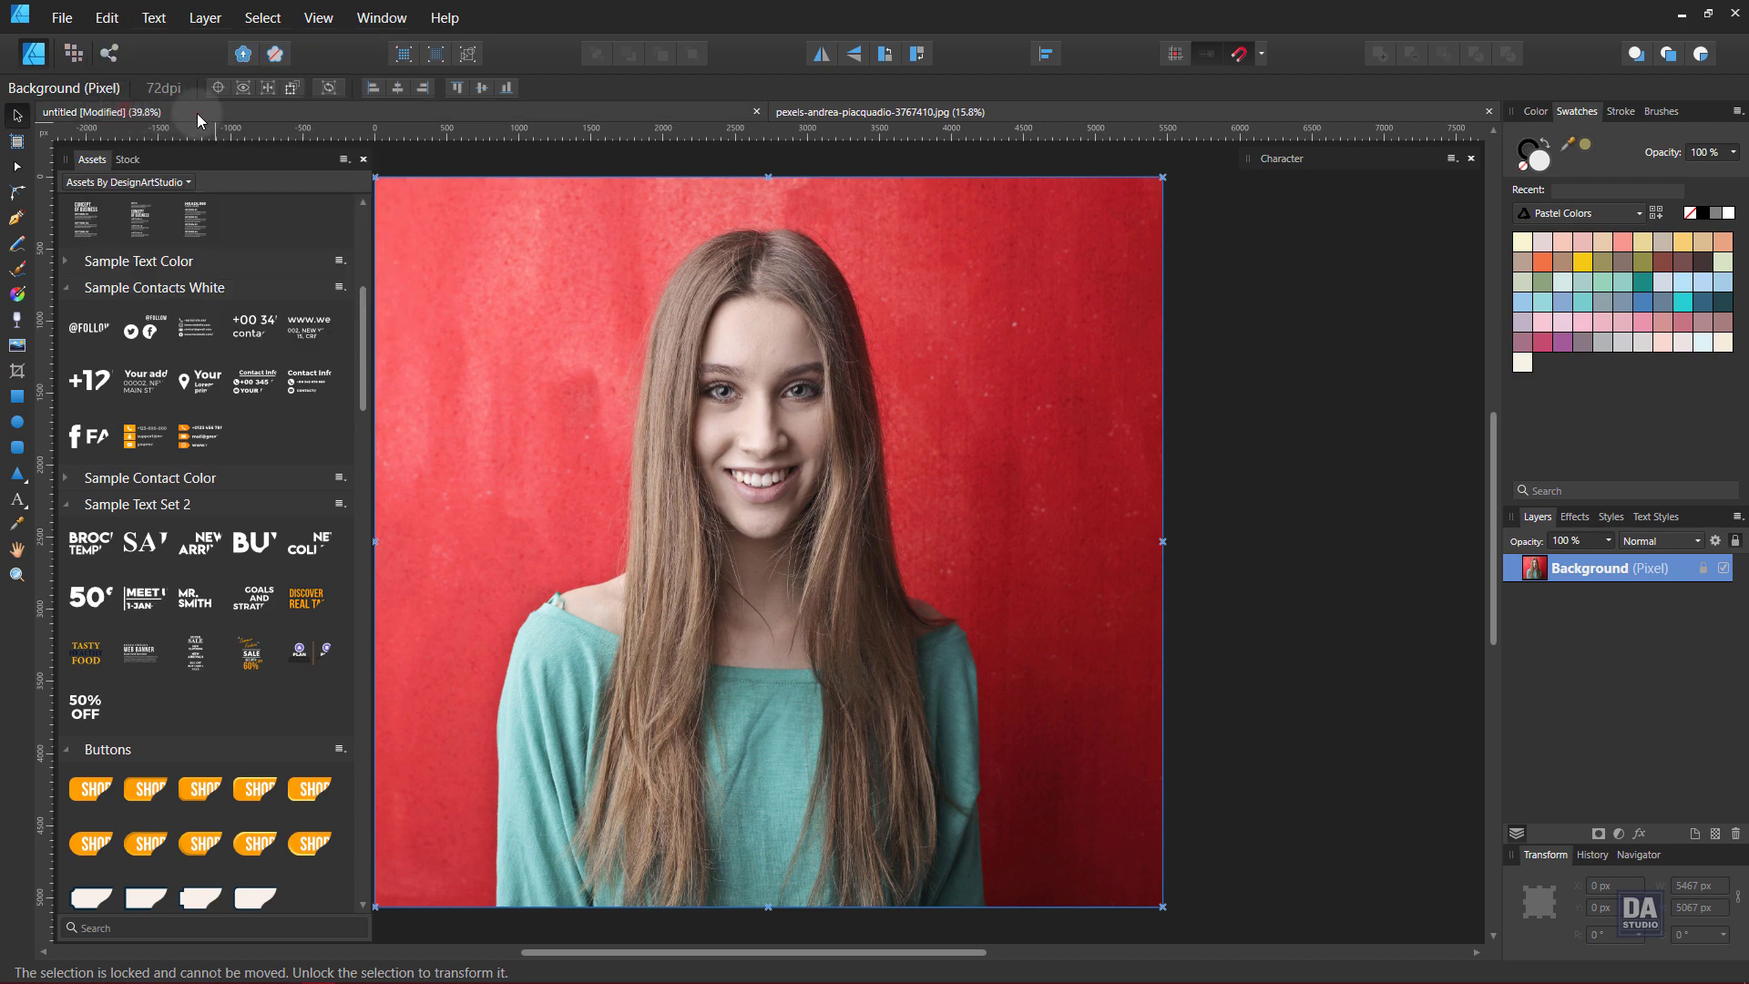
# Paste the photo inside the grey diamond on the fashion flyer
pyautogui.click(197, 113)
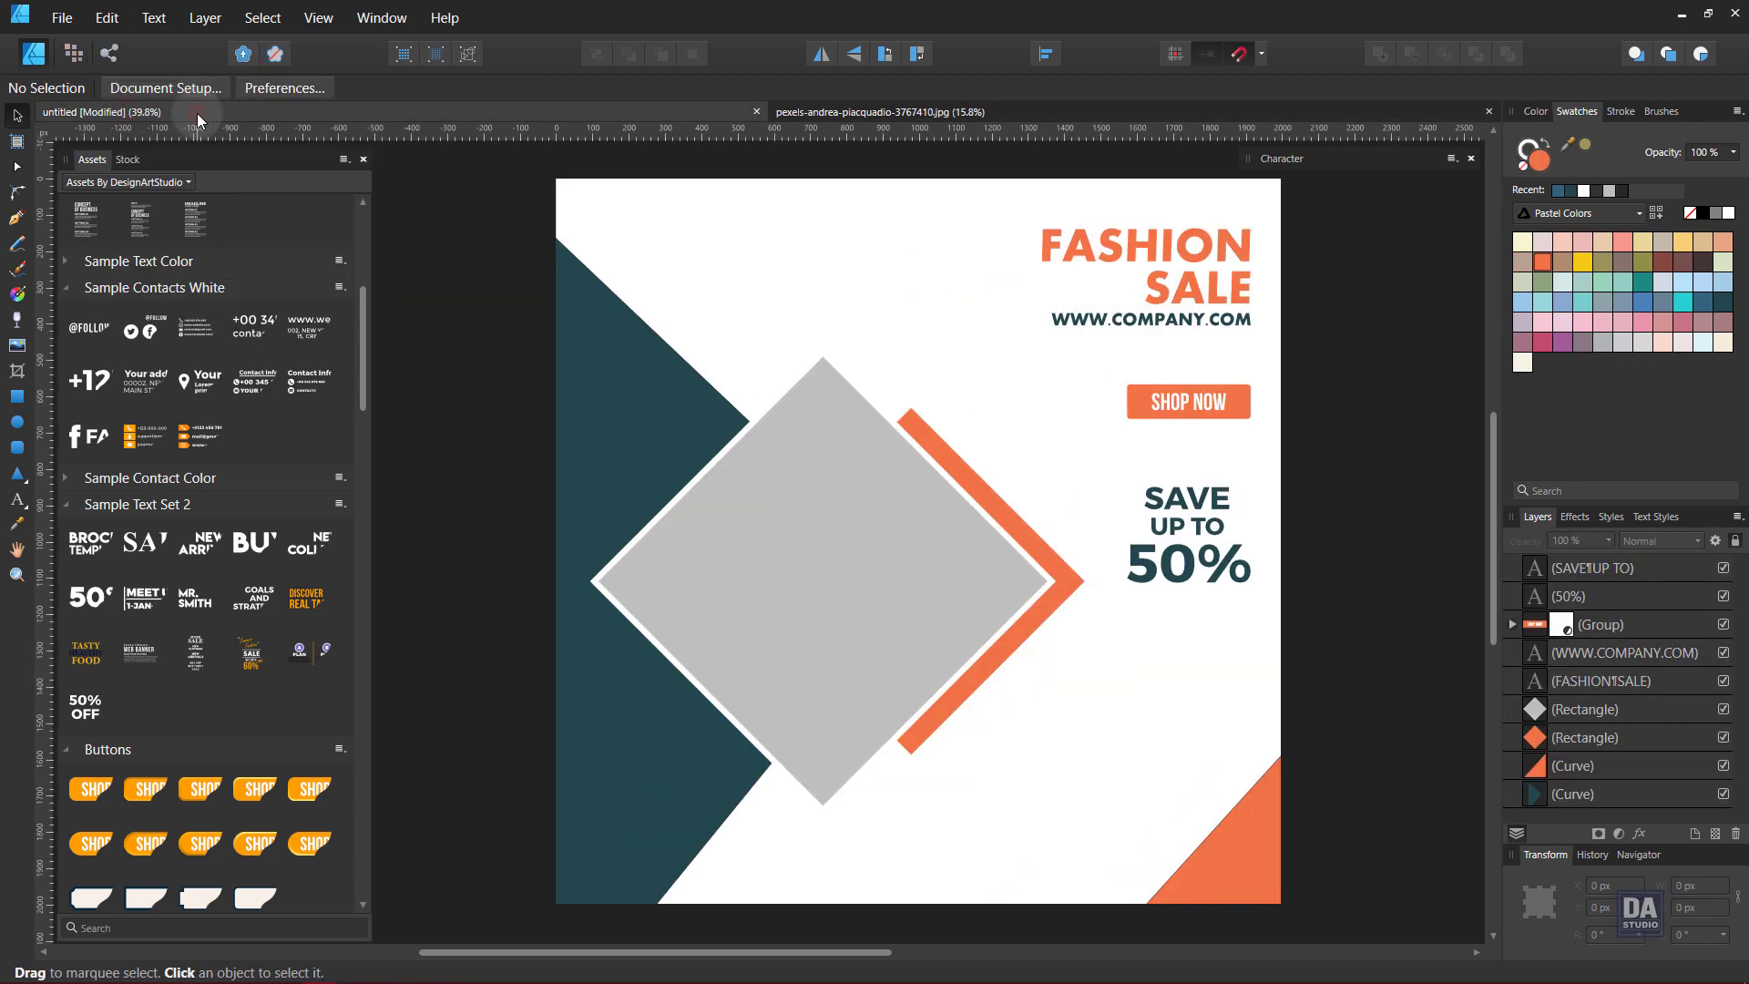
pyautogui.click(1539, 710)
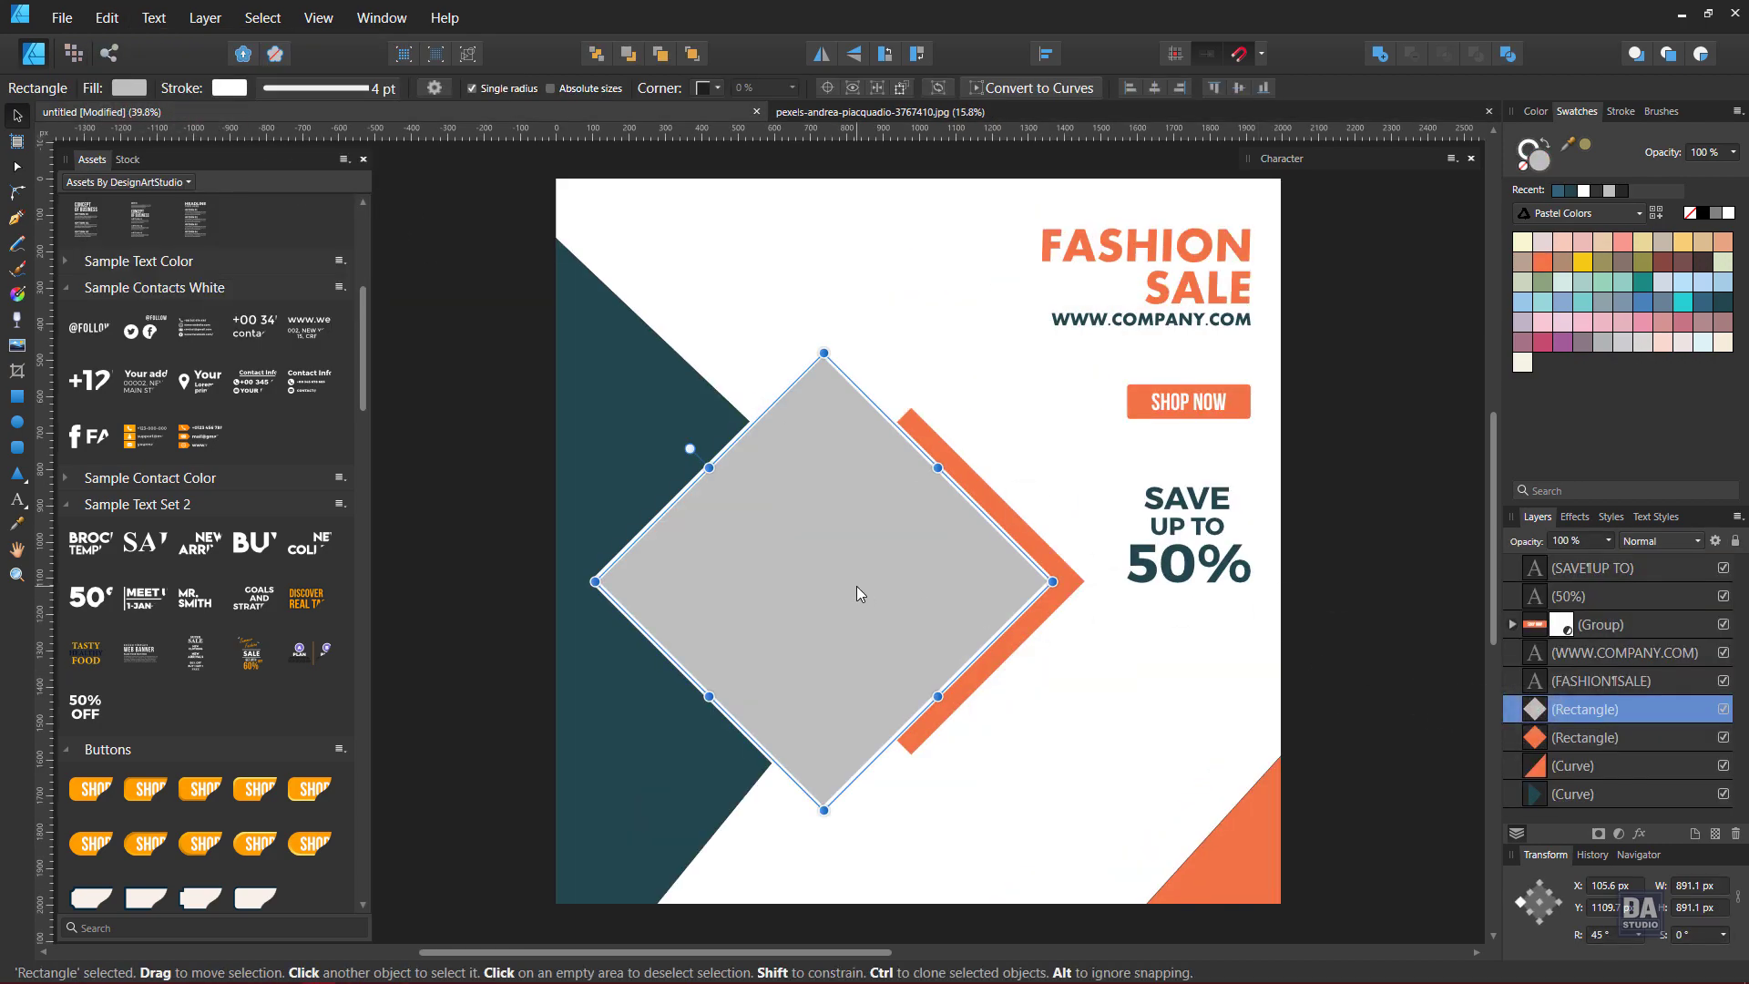
pyautogui.click(106, 18)
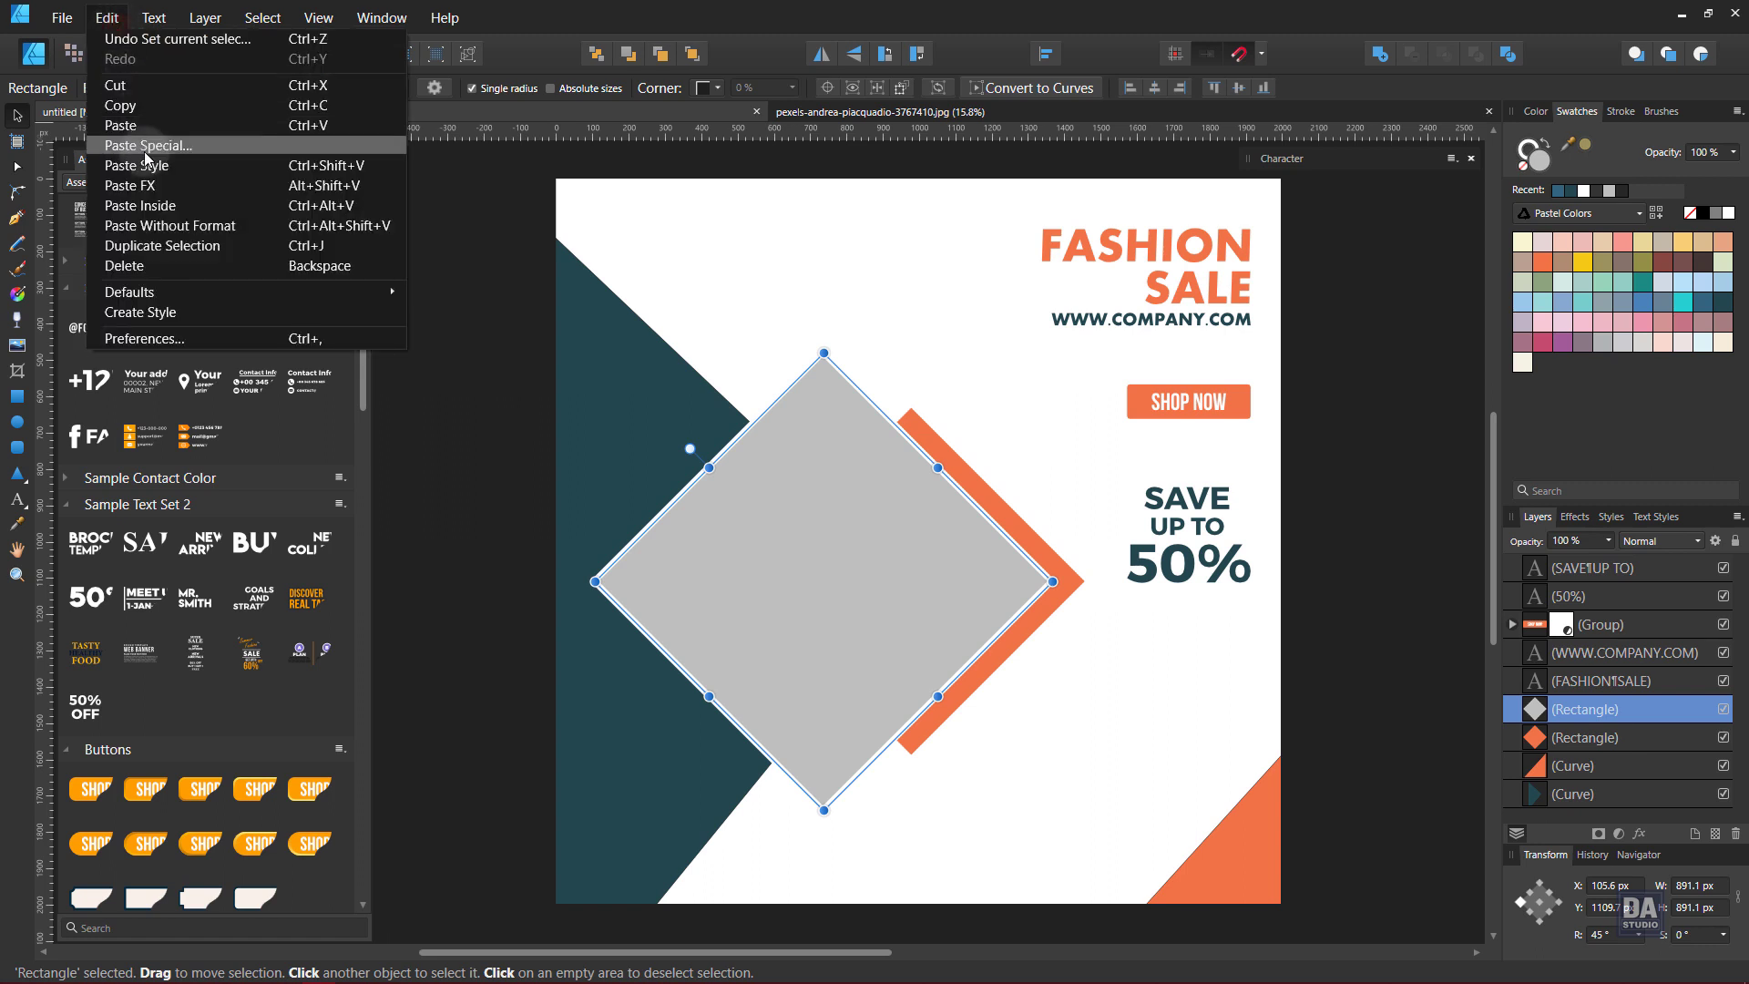
pyautogui.click(157, 208)
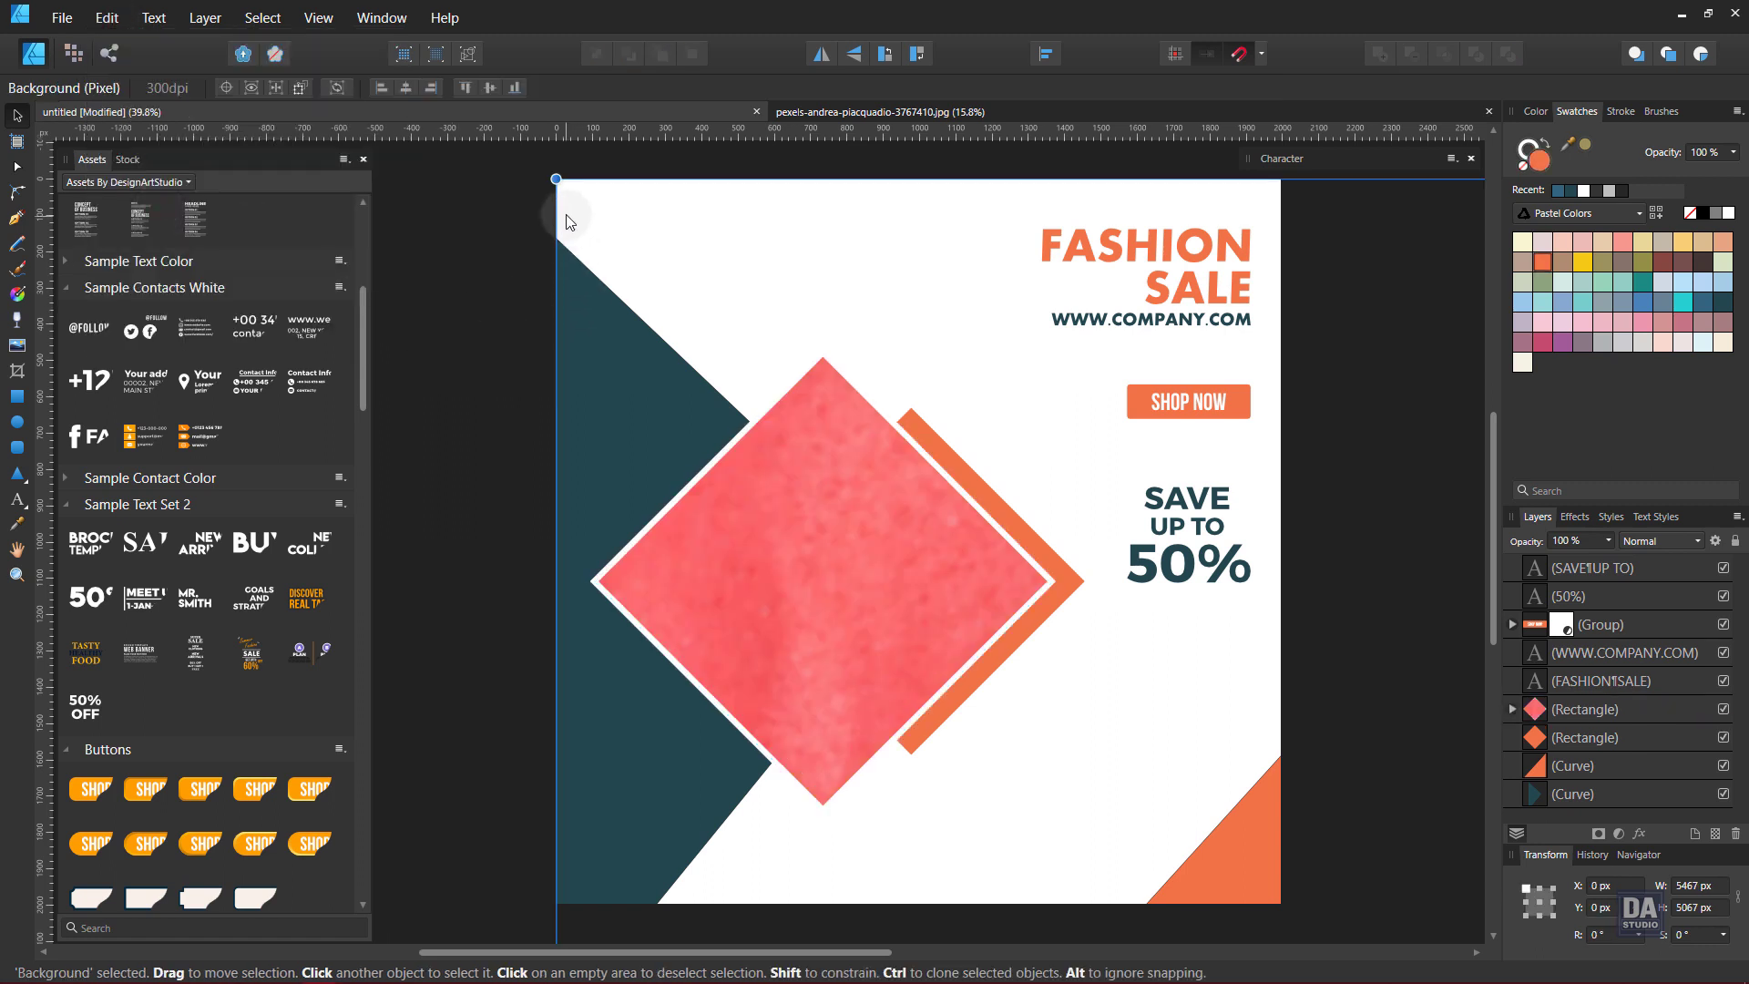
# Scale the clipped photo to about 1260 px wide, centring the woman's face in the diamond
pyautogui.click(1512, 708)
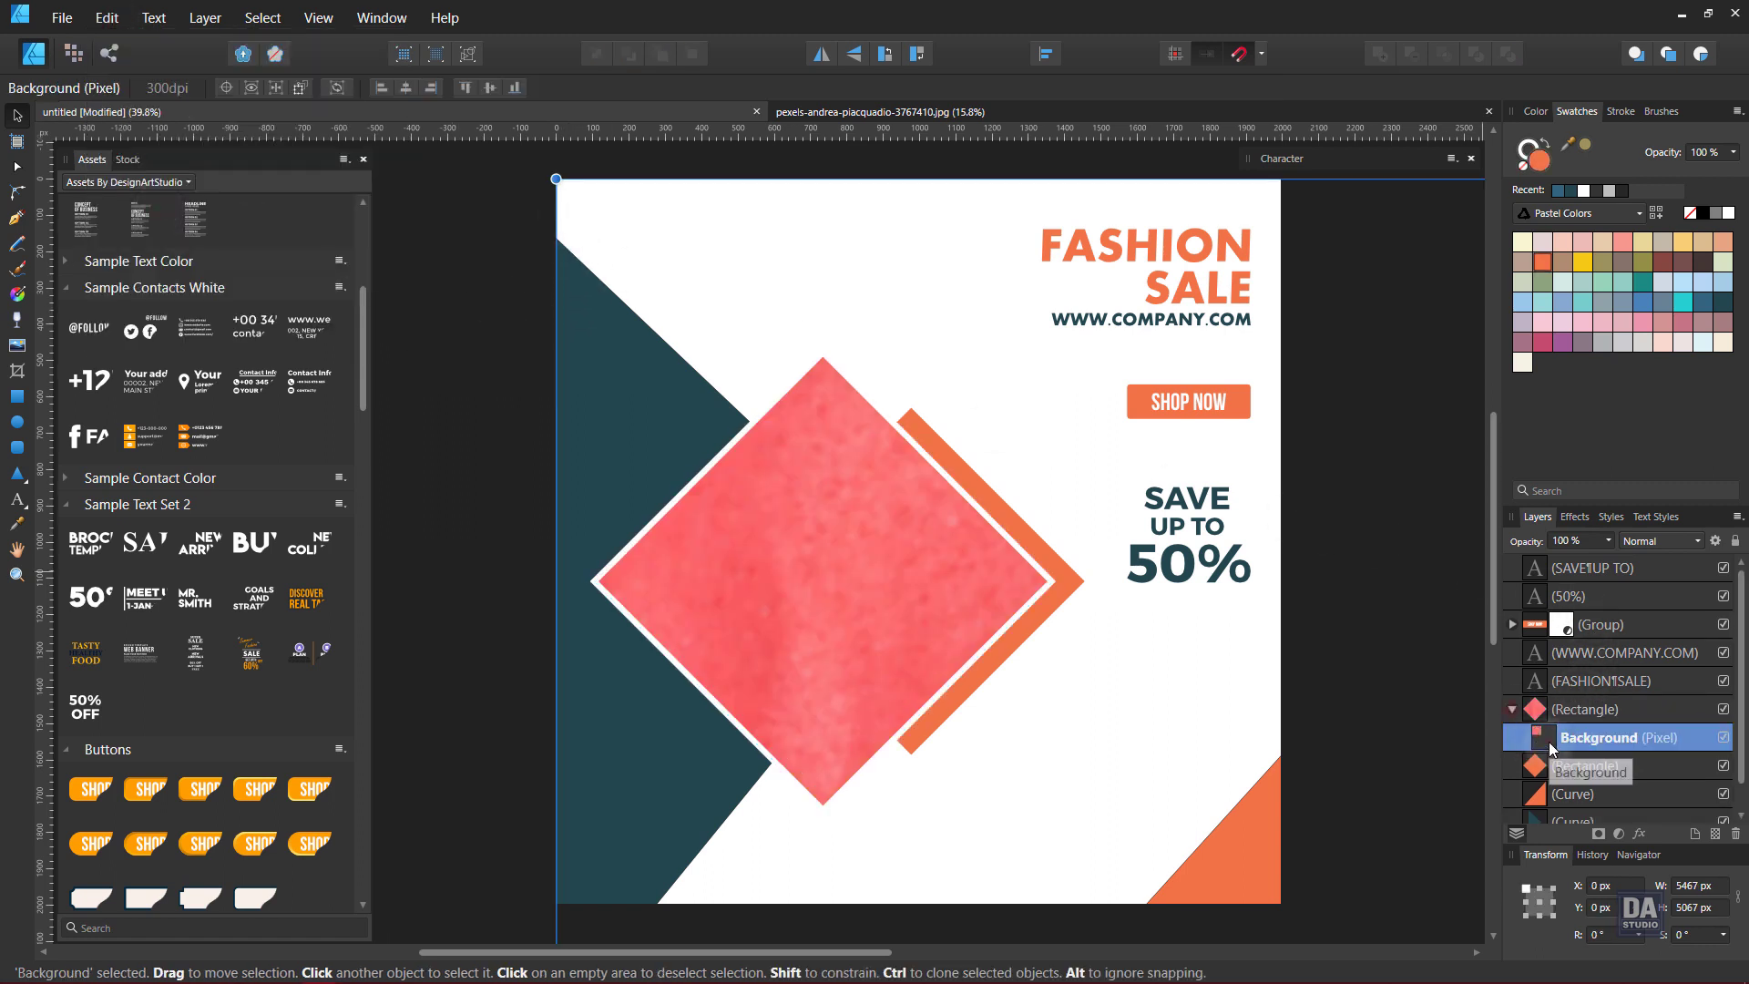
pyautogui.hotkey('ctrl', 'alt', '0')
pyautogui.moveTo(1163, 883)
pyautogui.mouseDown()
pyautogui.moveTo(824, 407)
pyautogui.moveTo(651, 431)
pyautogui.mouseUp()
pyautogui.moveTo(573, 304); pyautogui.dragTo(797, 386)
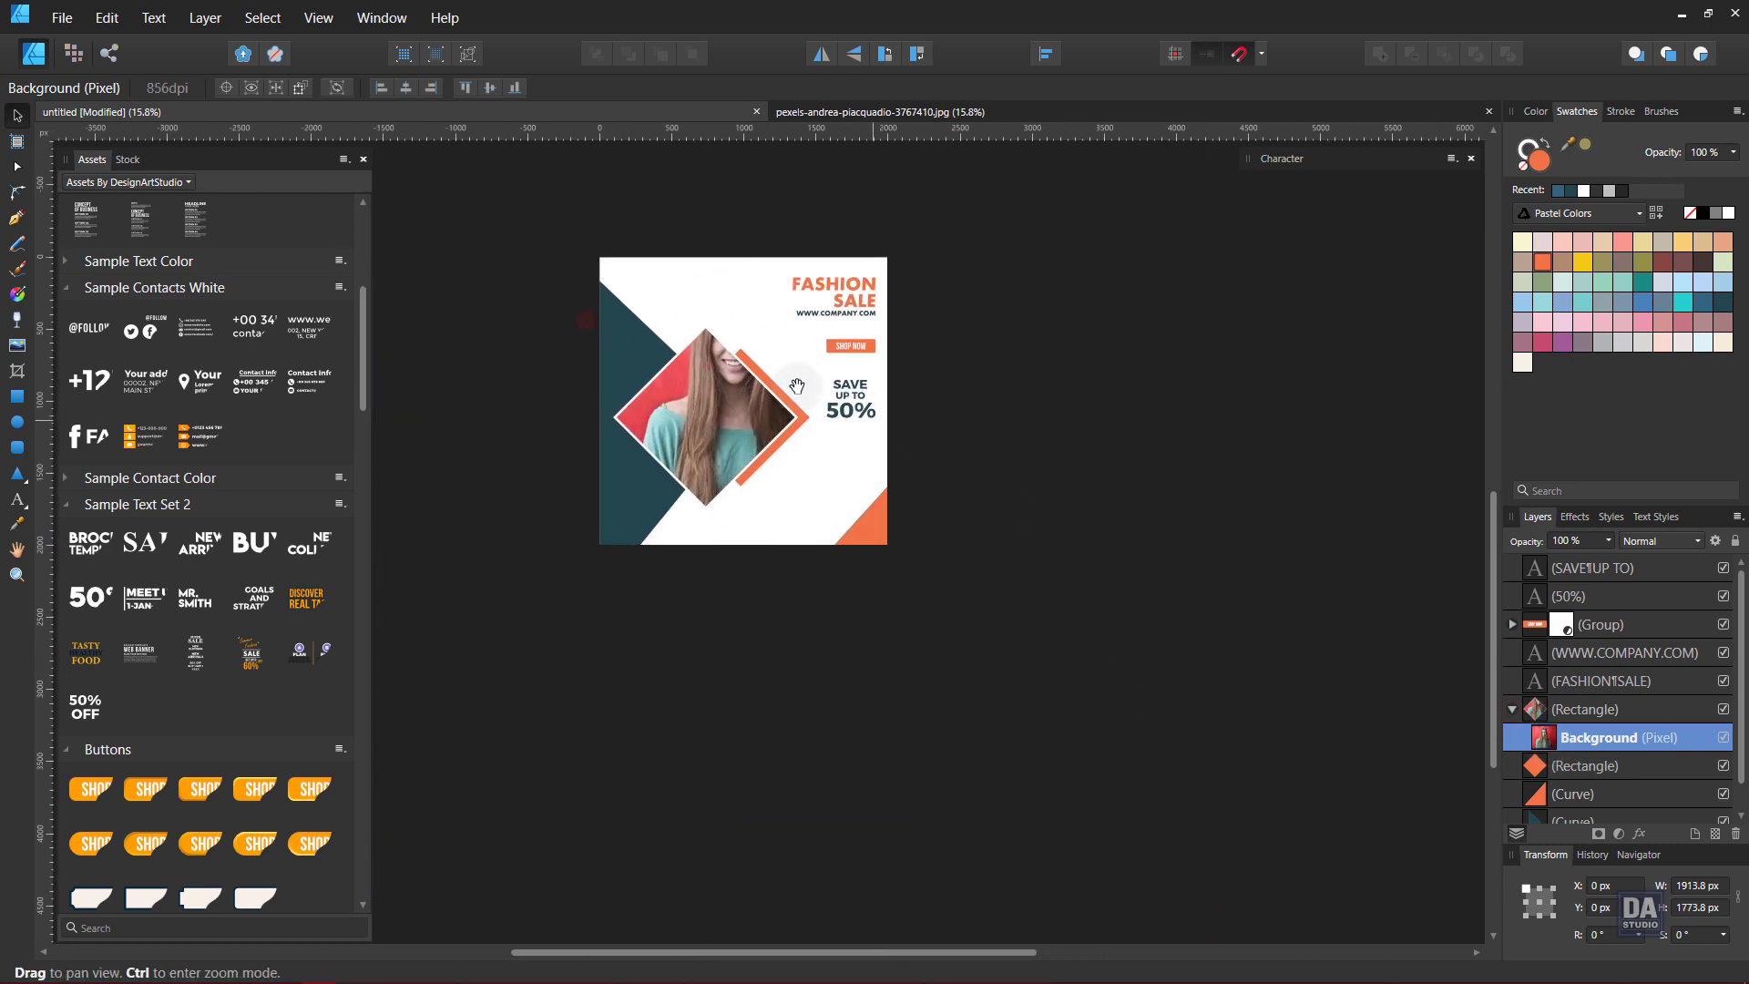
pyautogui.scroll(5, 797, 386)
pyautogui.moveTo(1085, 480); pyautogui.dragTo(1006, 612)
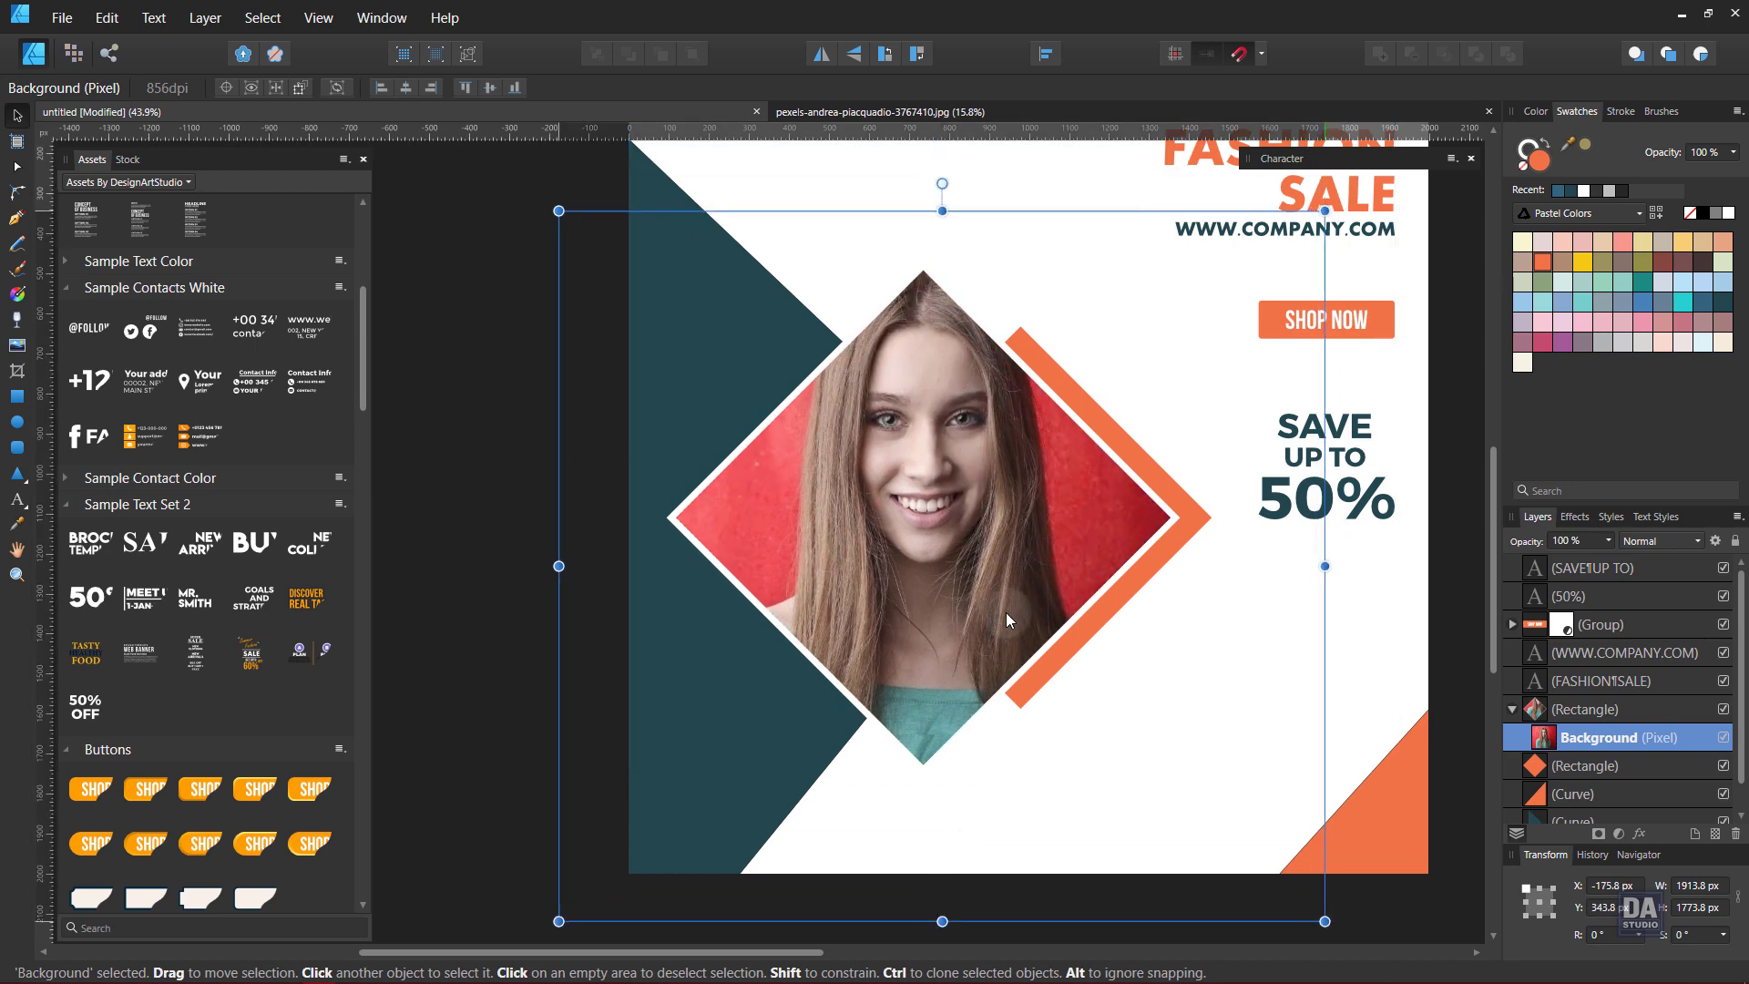
pyautogui.moveTo(1503, 187)
pyautogui.mouseDown()
pyautogui.moveTo(1153, 307)
pyautogui.moveTo(1085, 418)
pyautogui.moveTo(1079, 365)
pyautogui.mouseUp()
pyautogui.moveTo(1158, 301); pyautogui.dragTo(1175, 283)
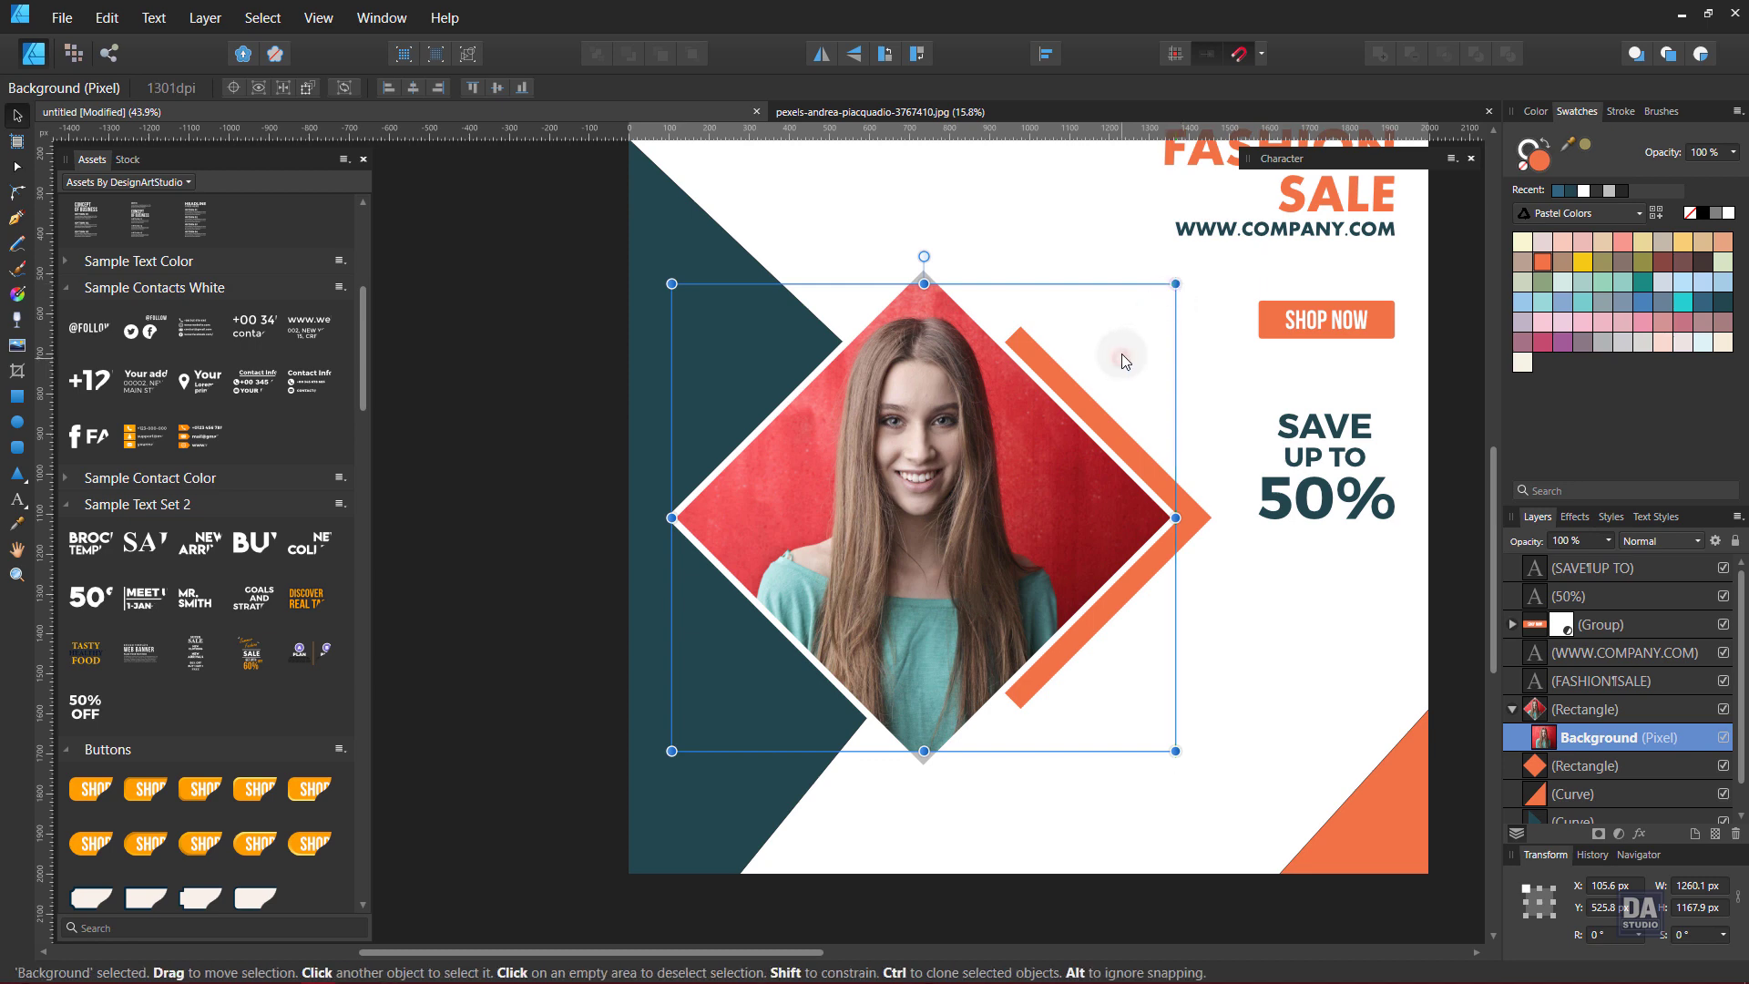
pyautogui.press('Up')
pyautogui.press('Up')
pyautogui.press('Up')
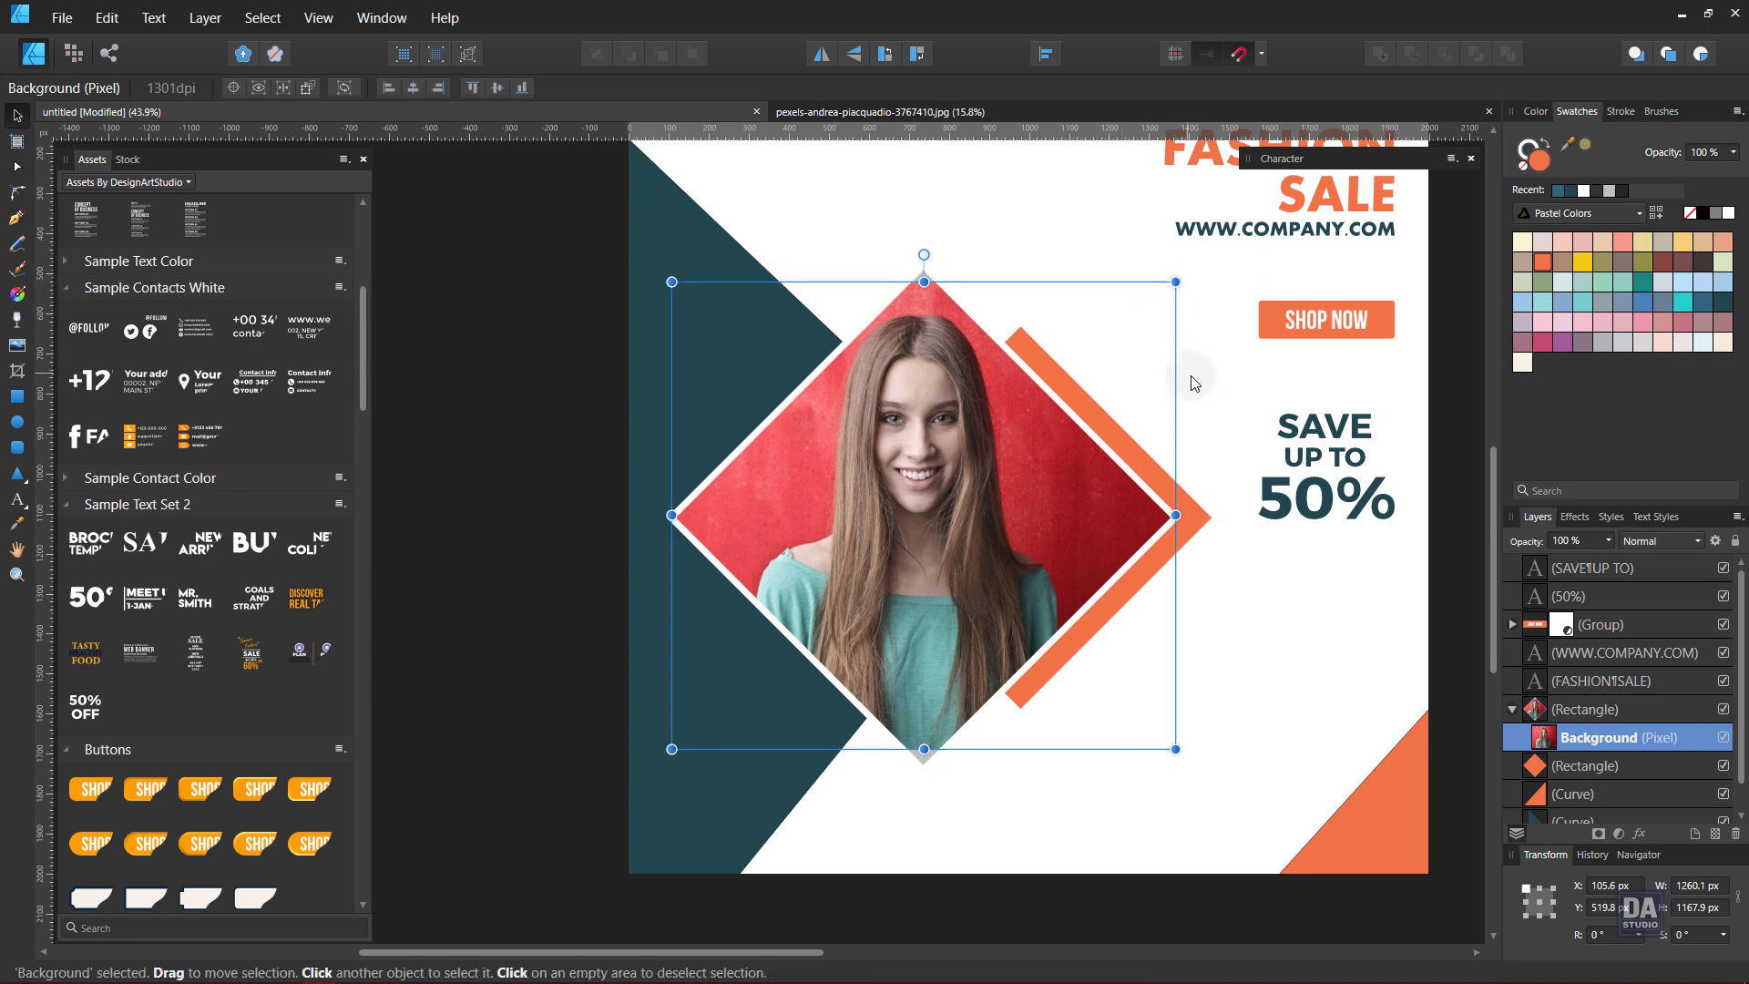
pyautogui.scroll(3, 1093, 592)
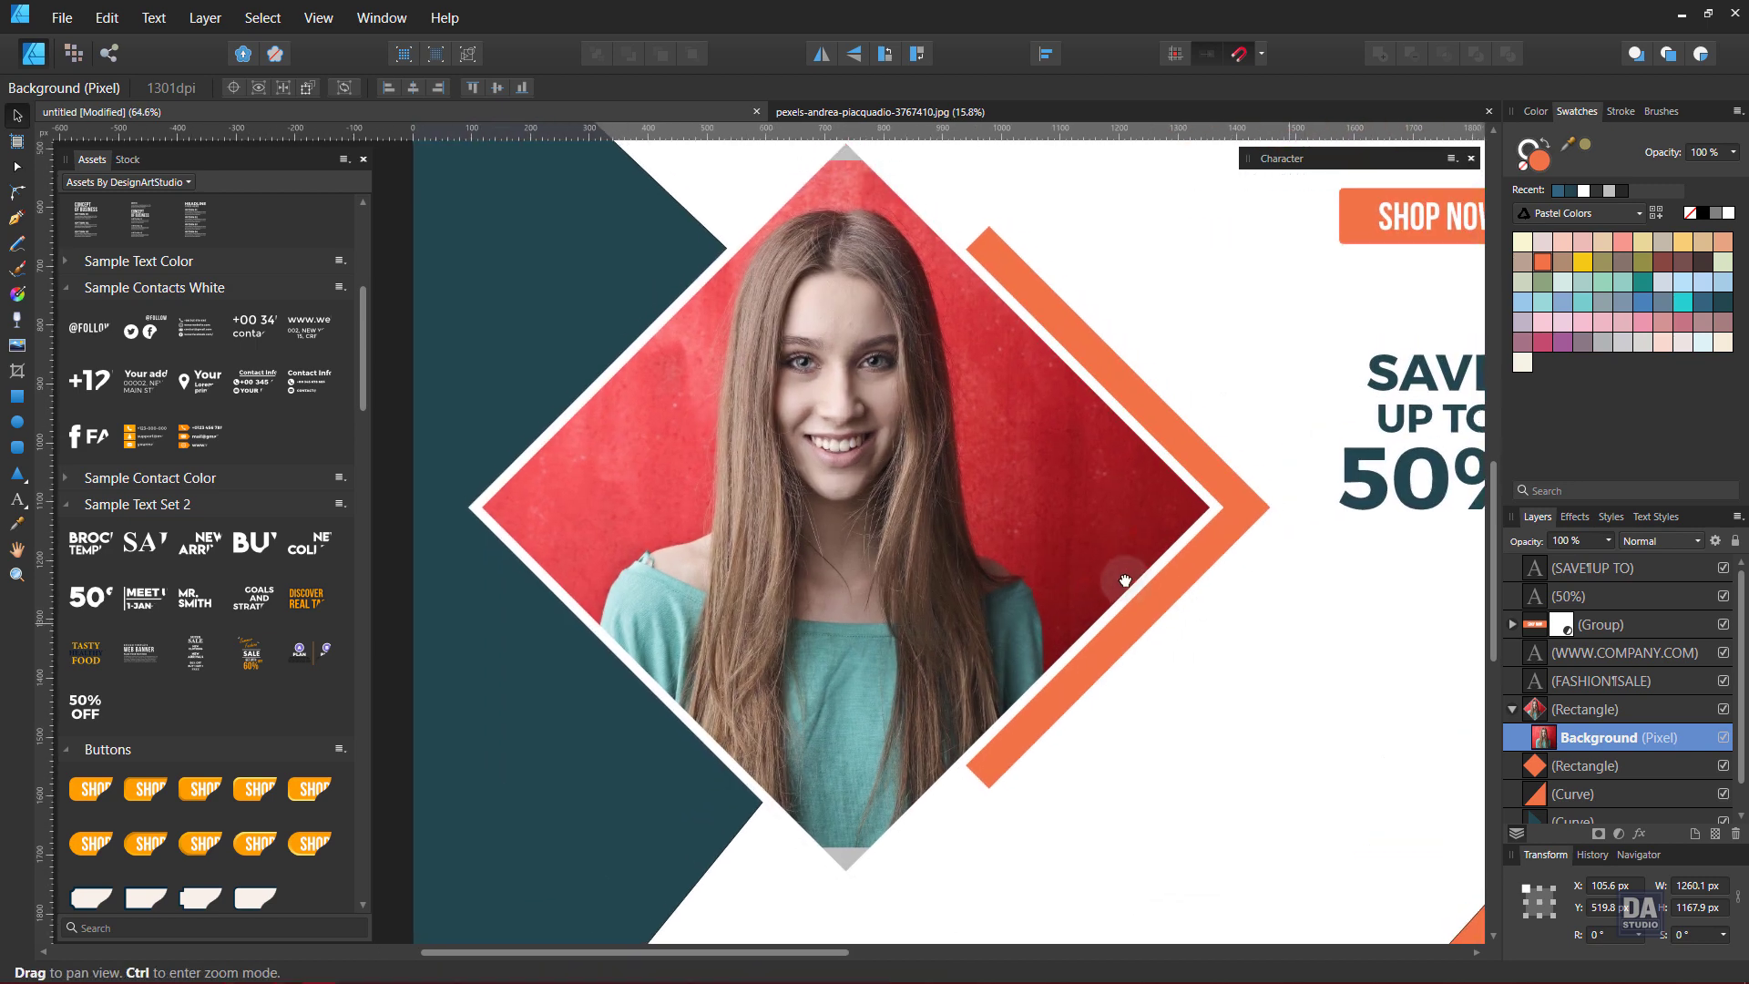
pyautogui.press('v')
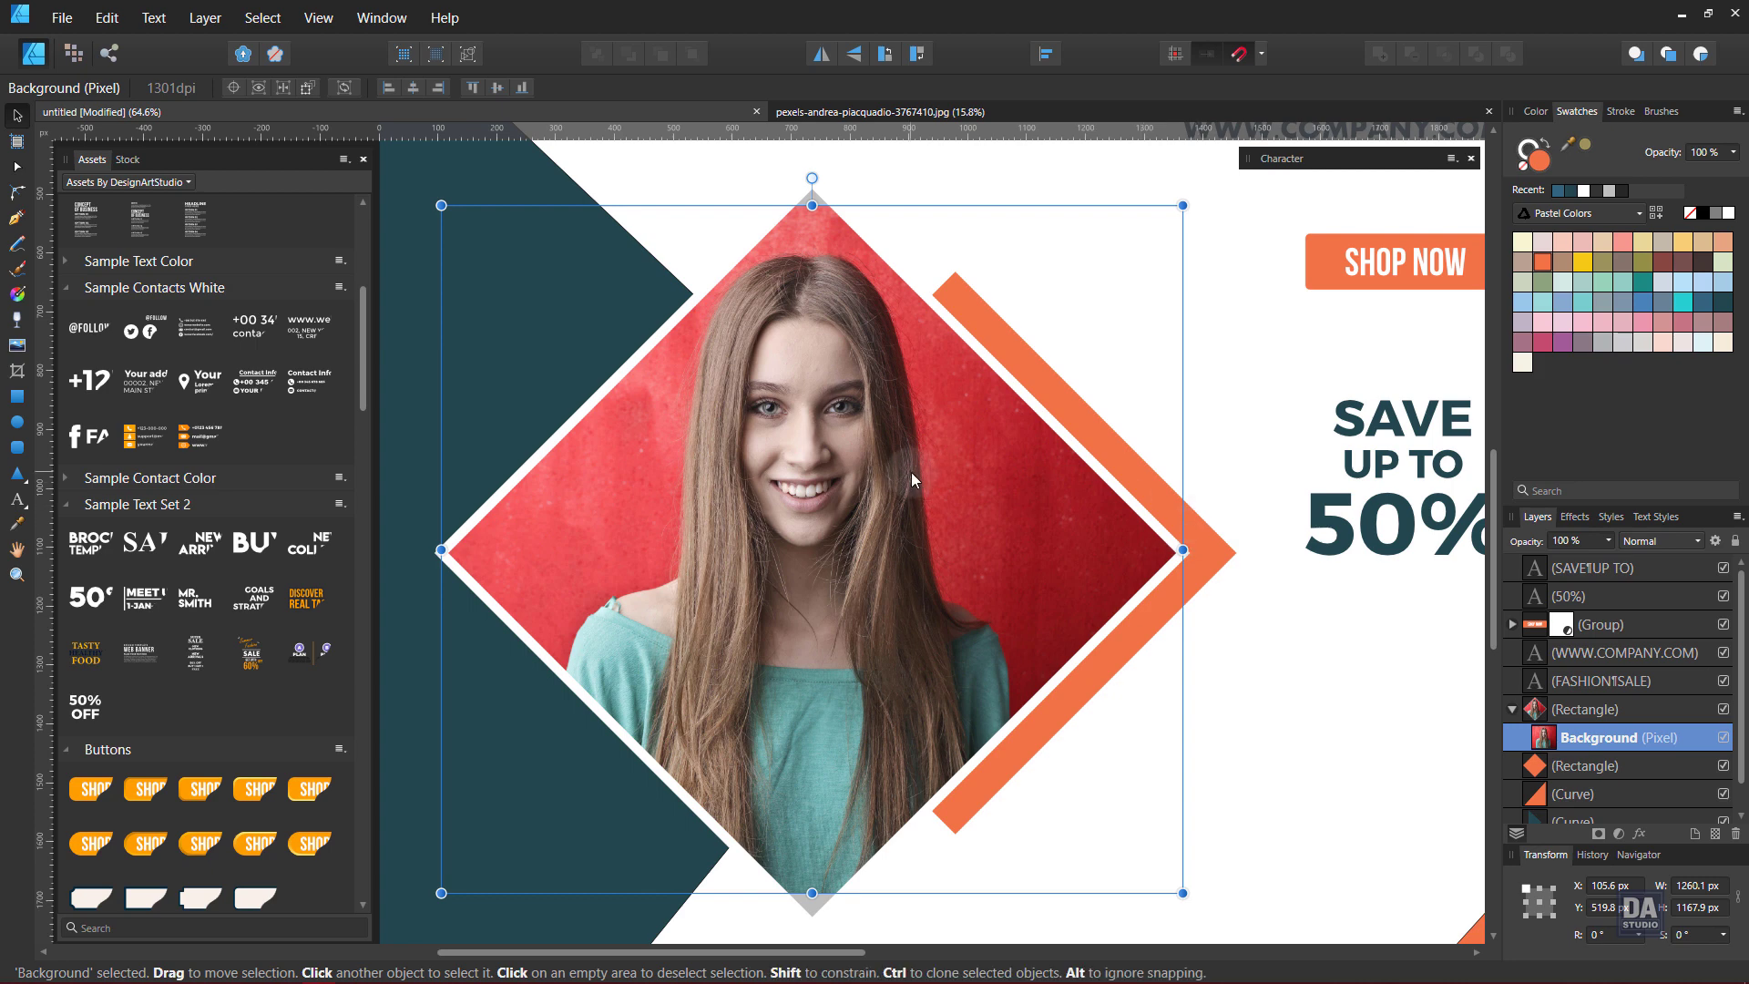
# Give the diamond a bottom-to-top linear gradient with a red right stop sampled from the photo
pyautogui.click(1580, 710)
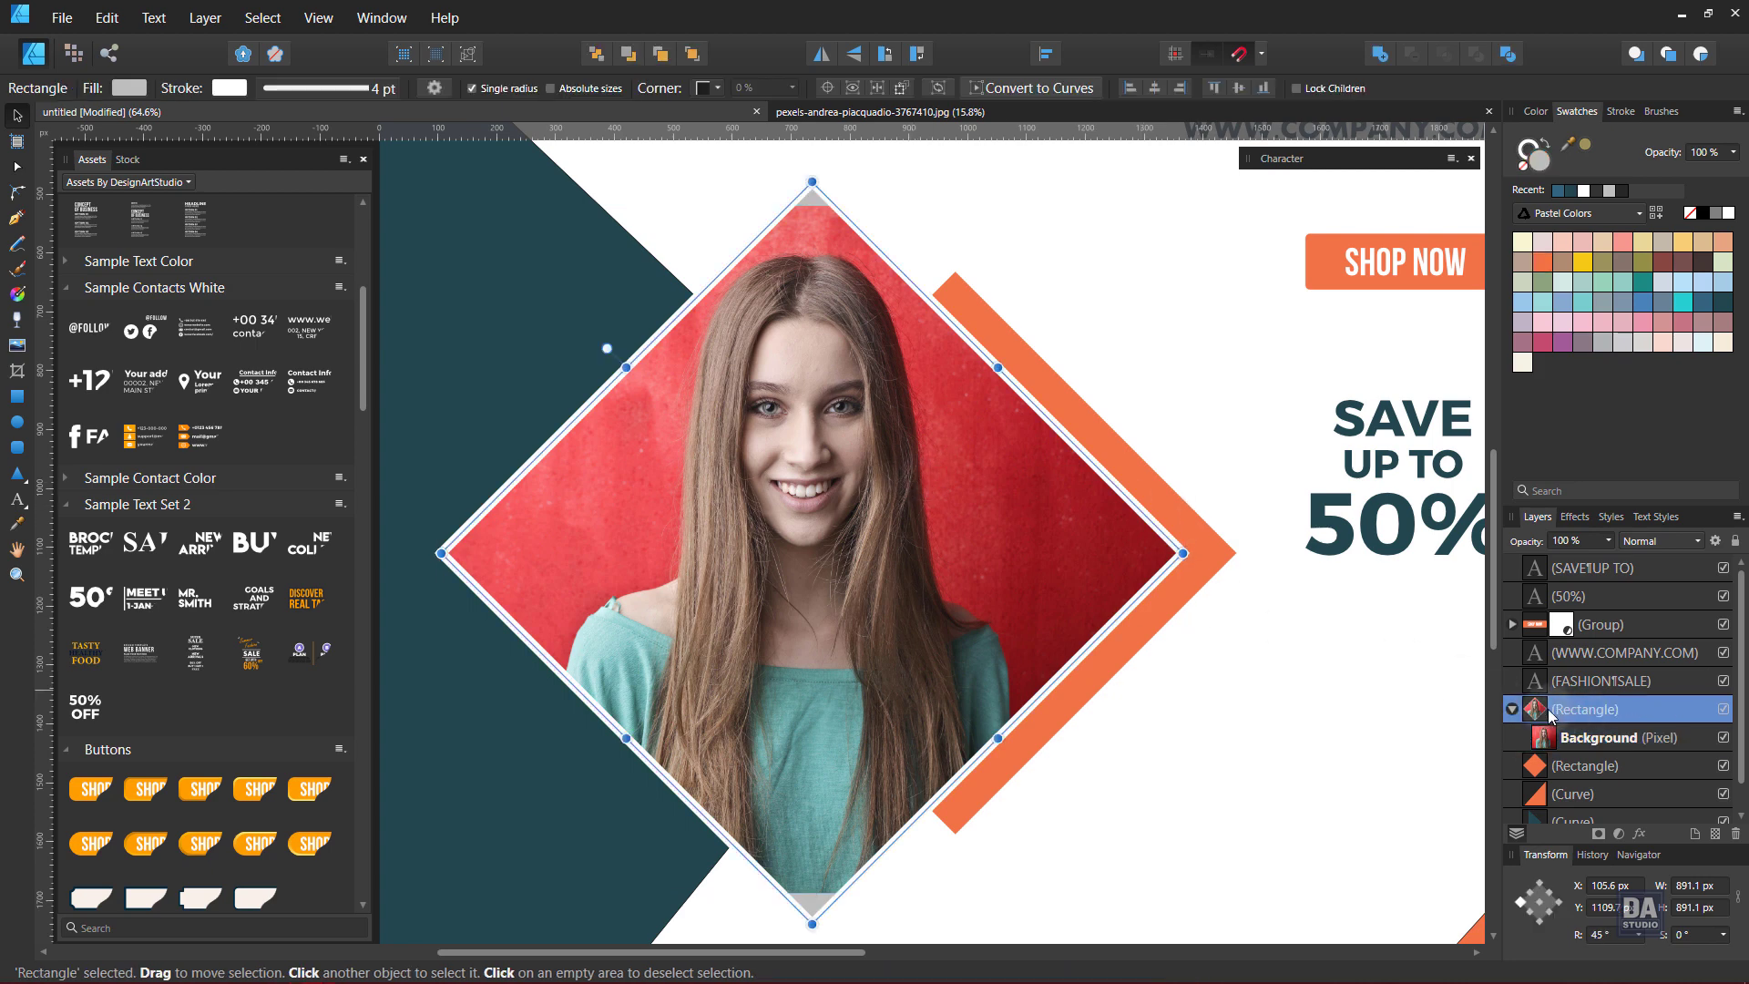
pyautogui.click(17, 293)
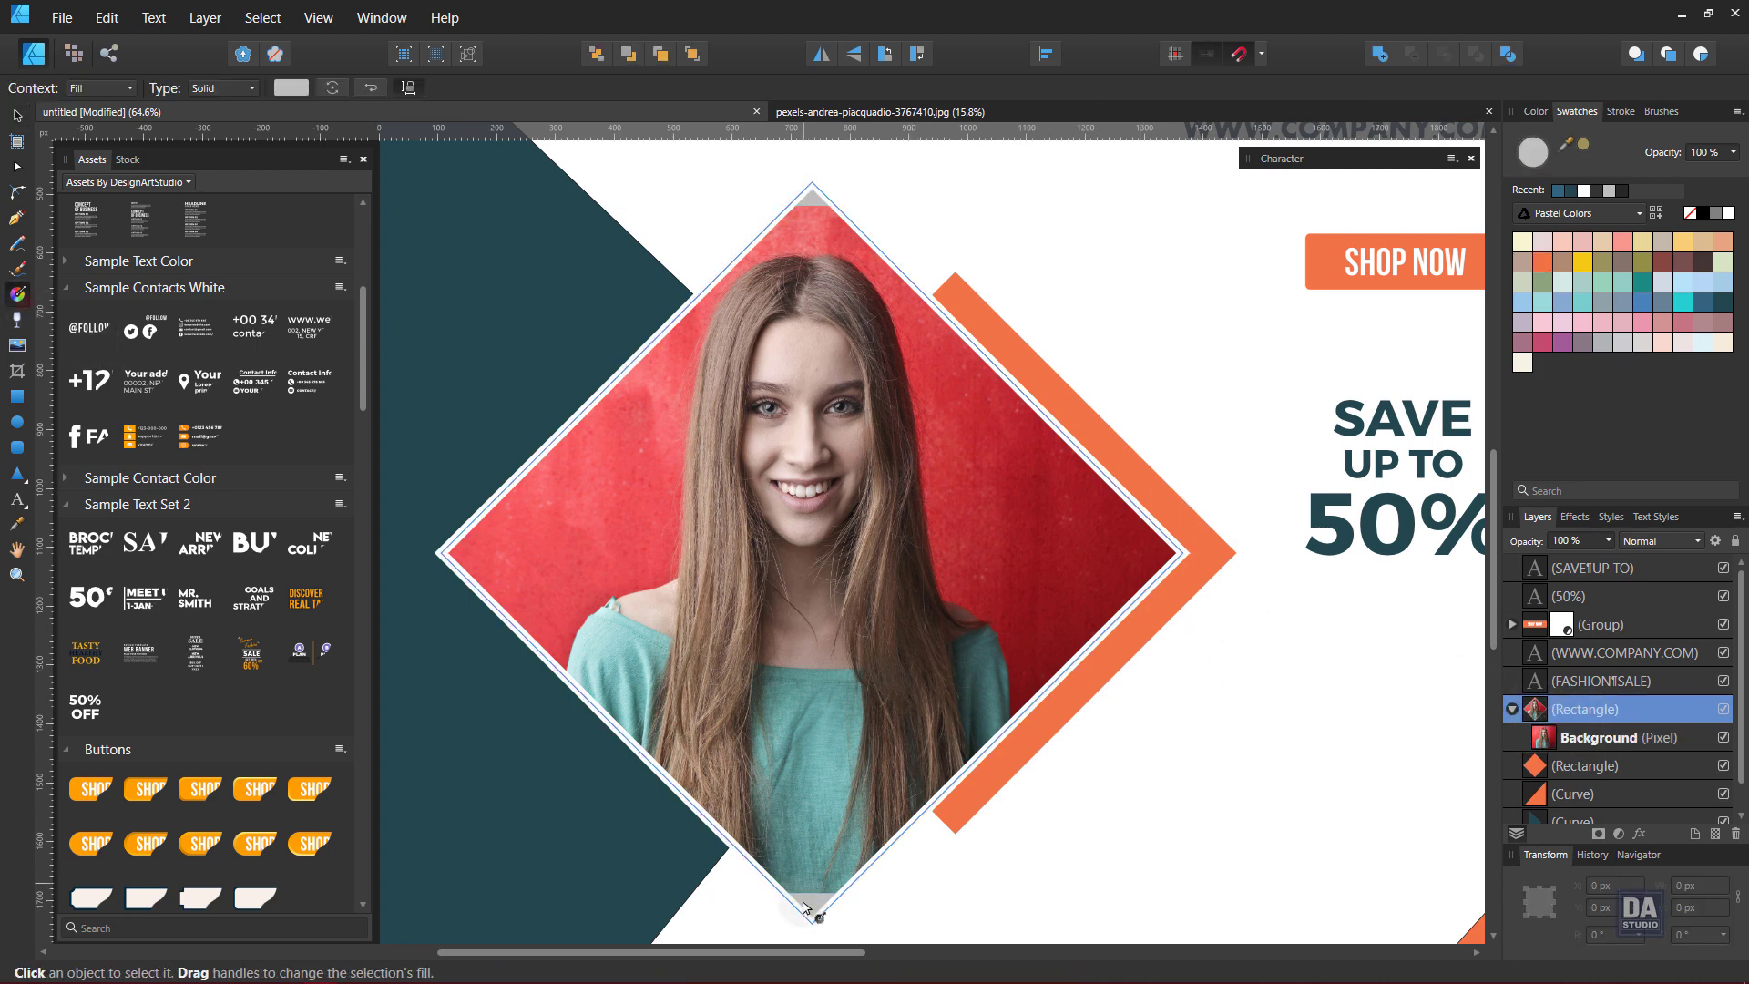
pyautogui.moveTo(802, 908); pyautogui.dragTo(802, 216)
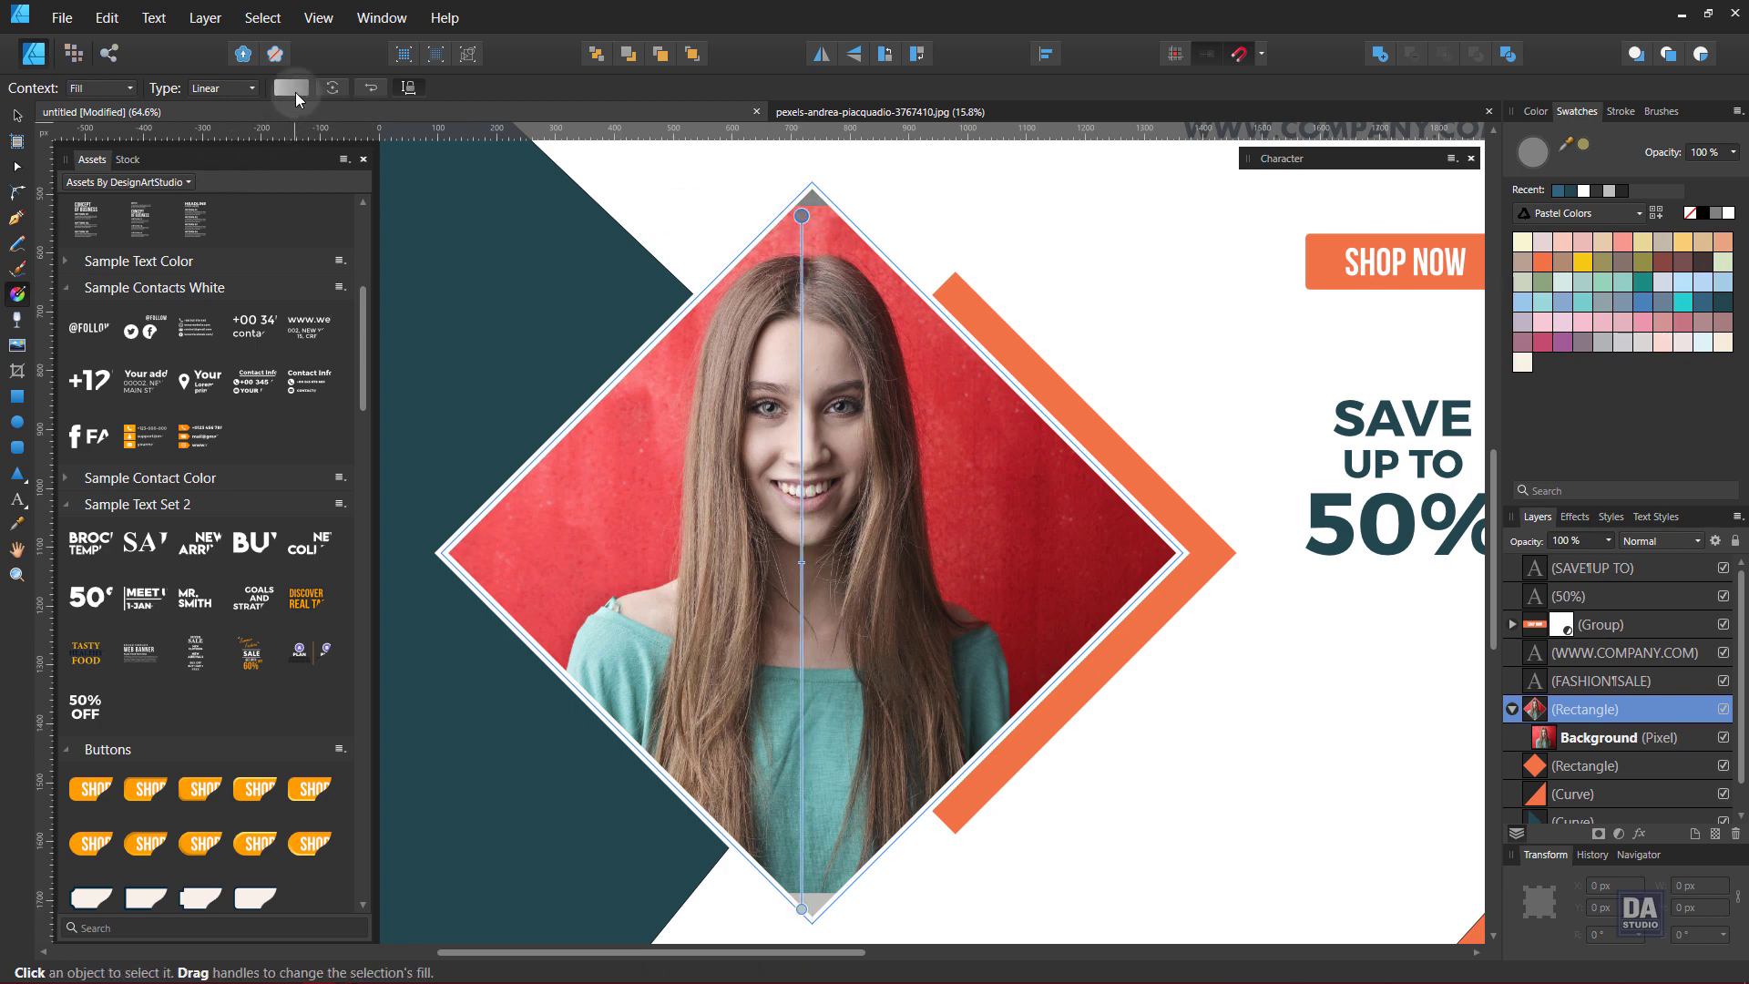
pyautogui.click(291, 89)
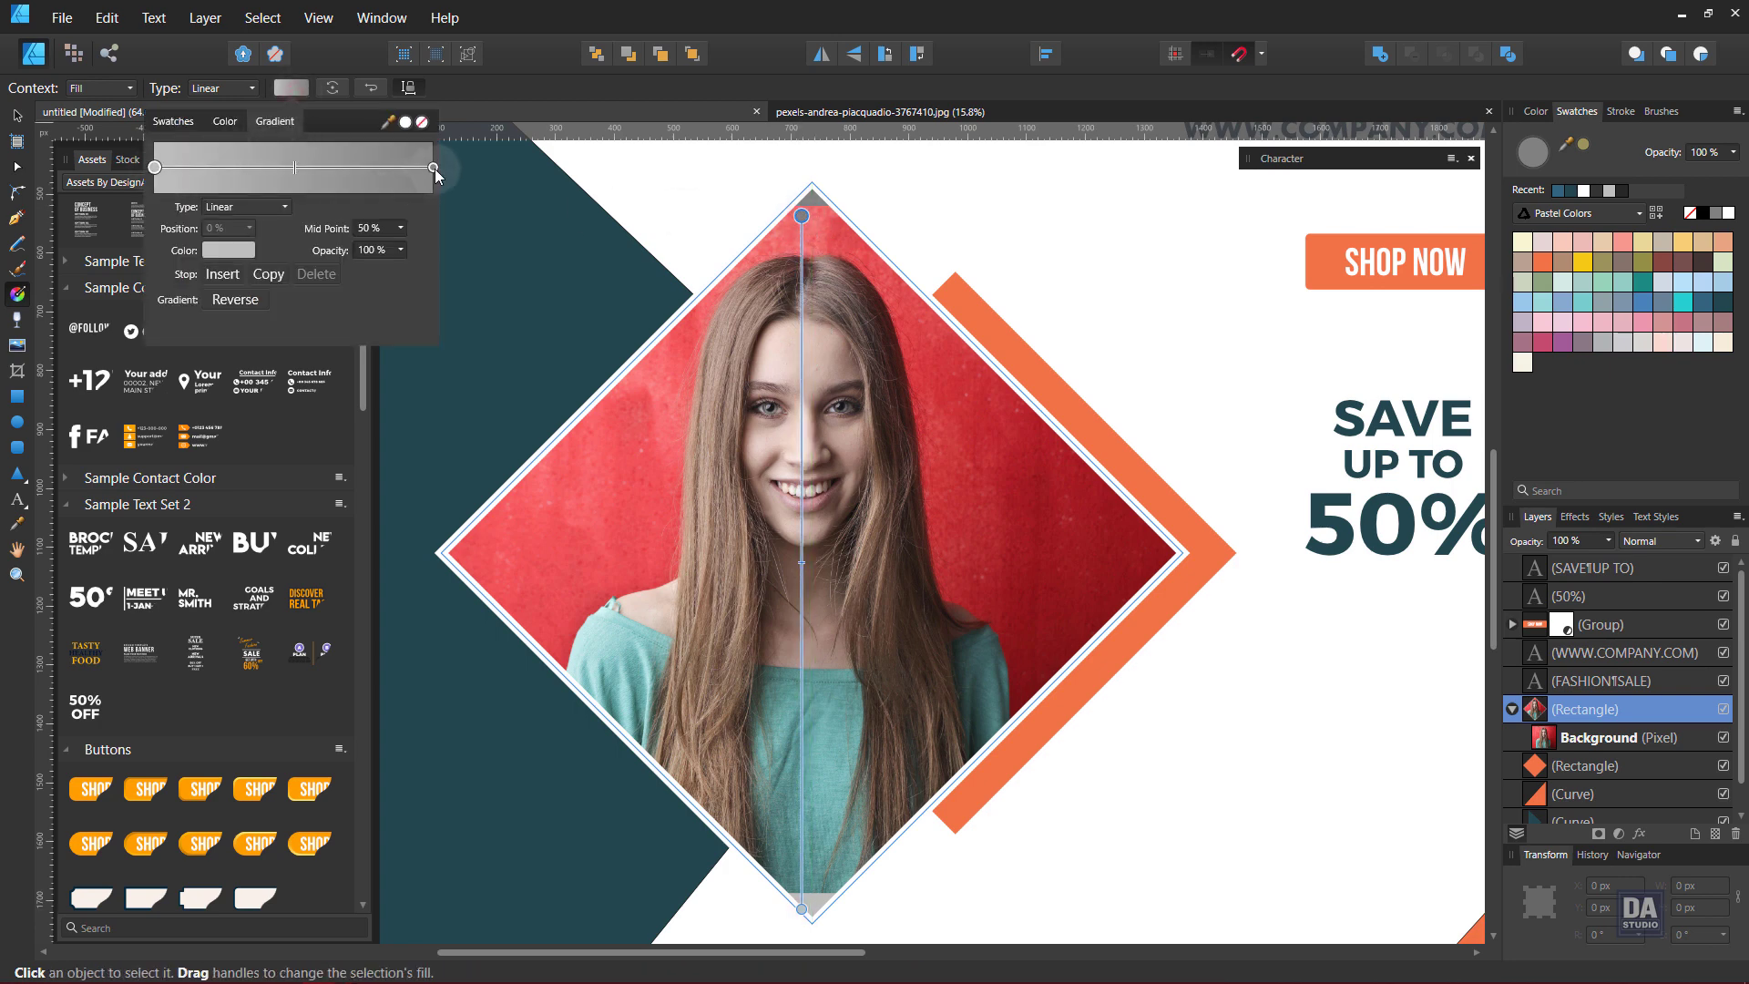
pyautogui.click(434, 168)
pyautogui.click(230, 251)
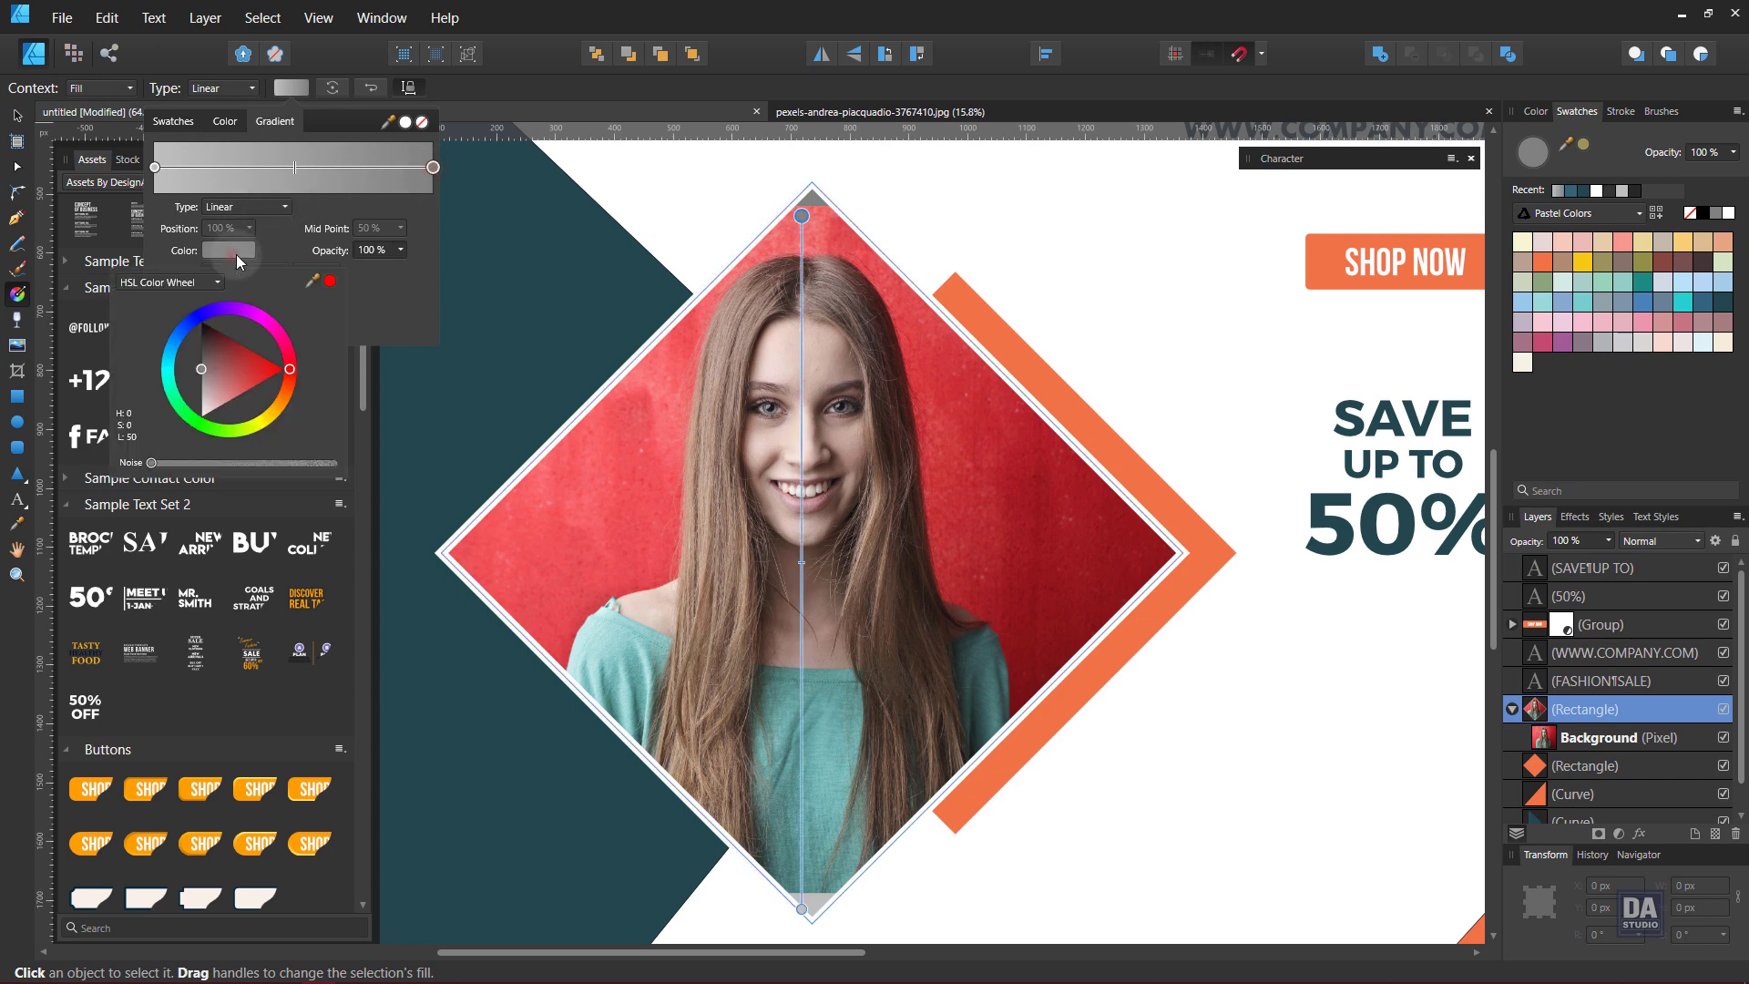
pyautogui.moveTo(330, 281); pyautogui.dragTo(806, 226)
pyautogui.click(331, 283)
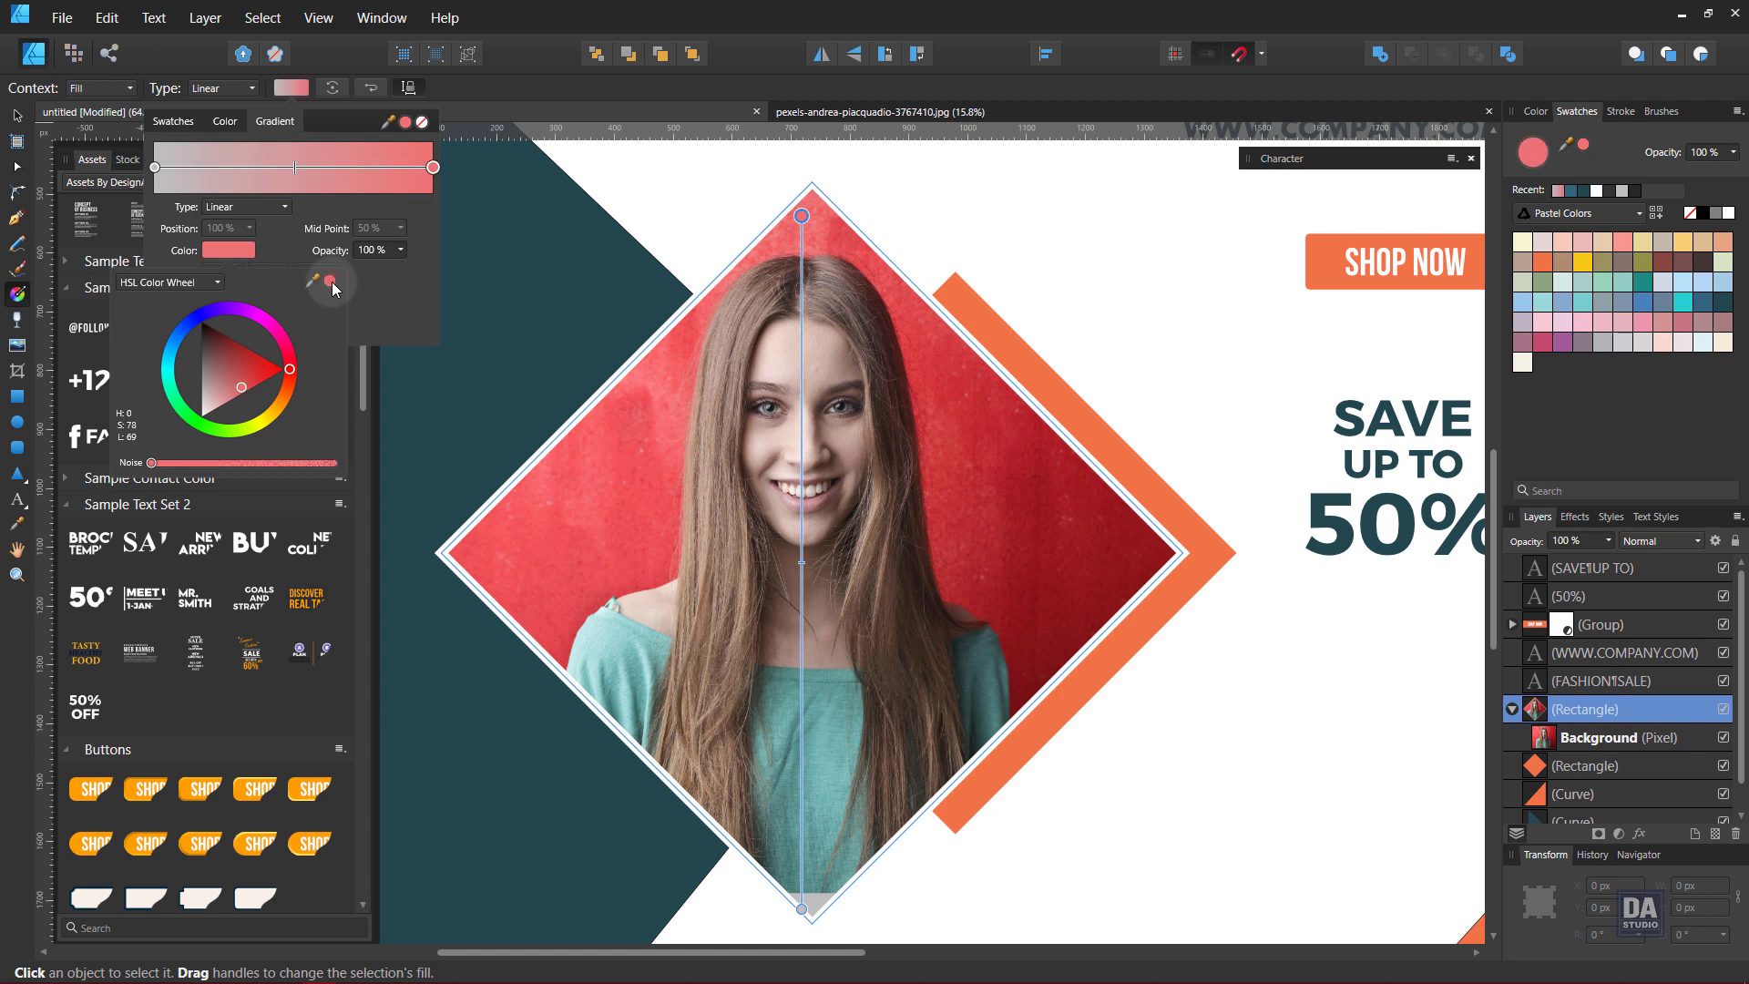
# Set the gradient's left stop to the teal sampled from the woman's shirt
pyautogui.click(154, 166)
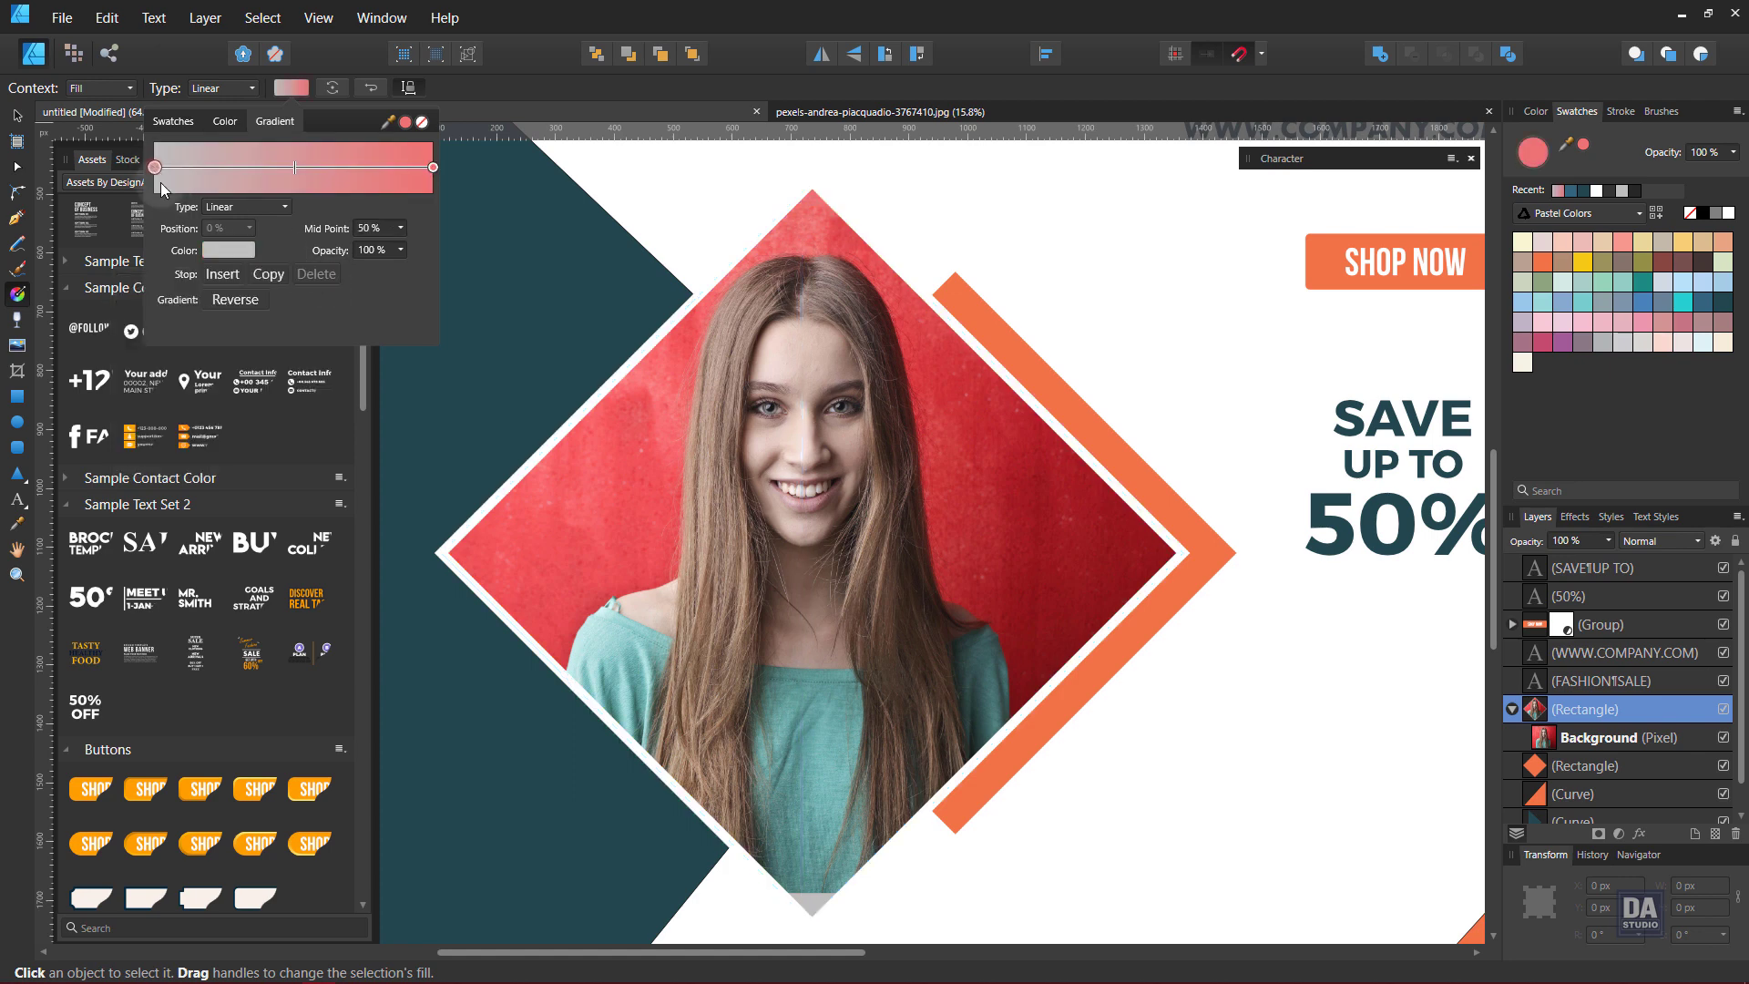
pyautogui.moveTo(331, 285); pyautogui.dragTo(806, 911)
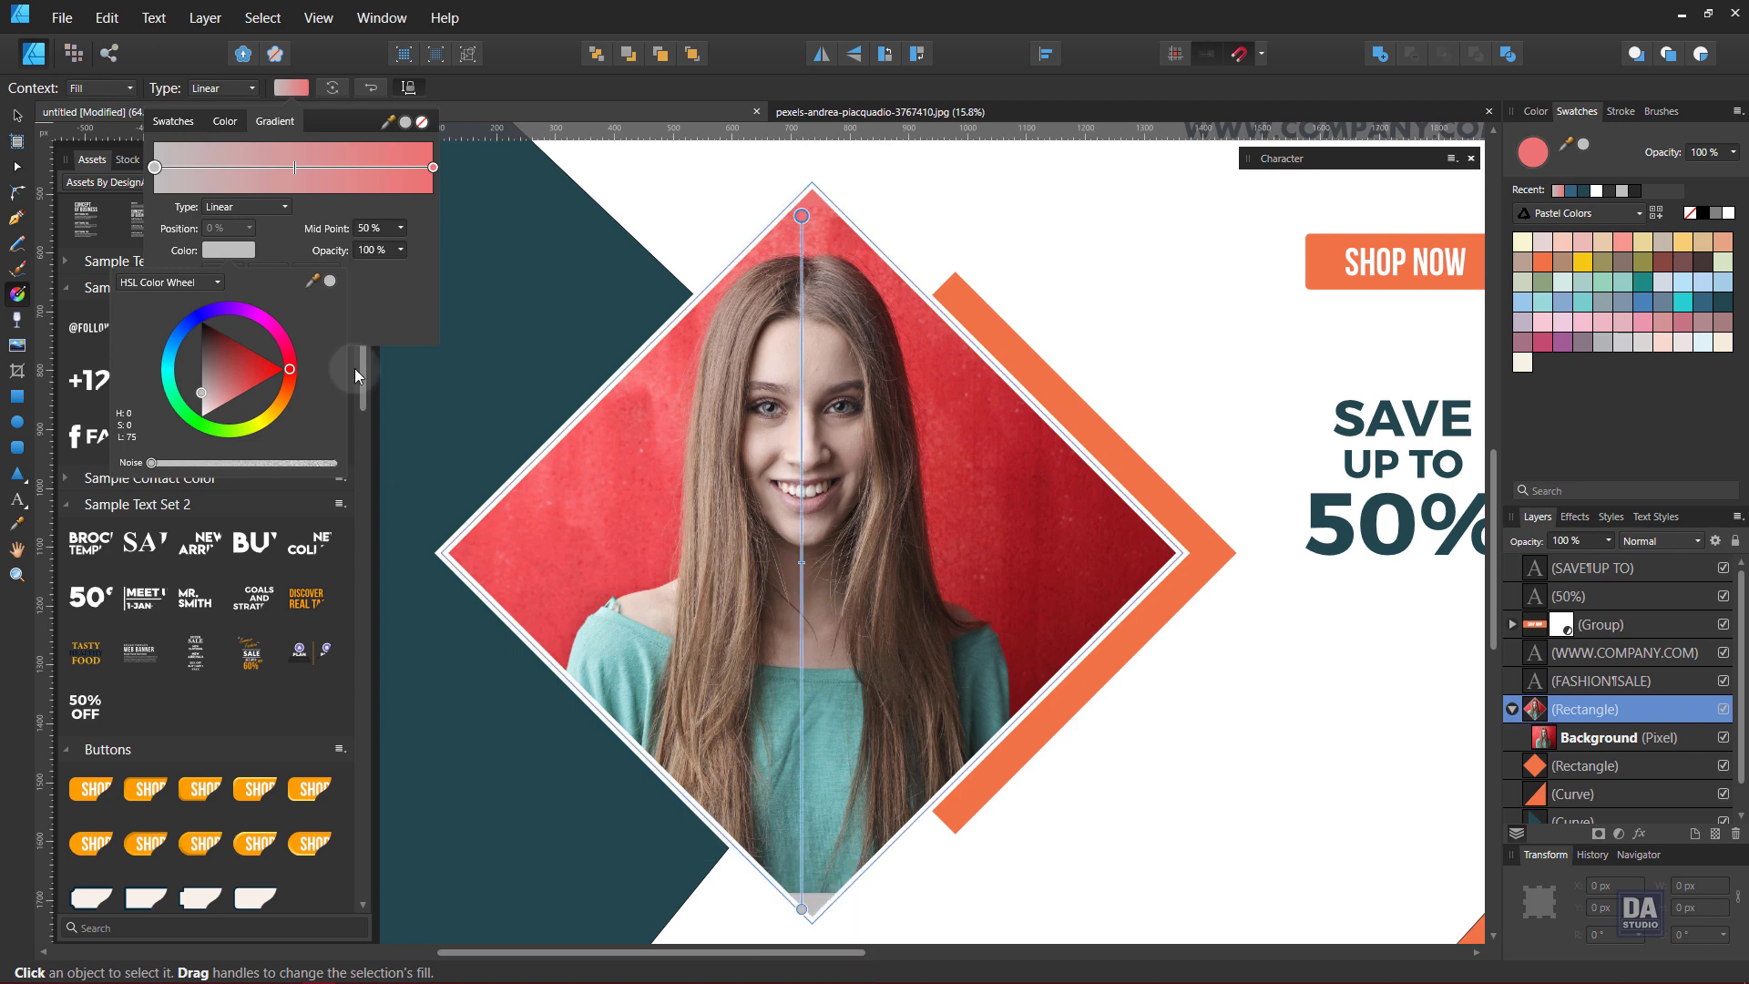
pyautogui.moveTo(329, 281); pyautogui.dragTo(799, 893)
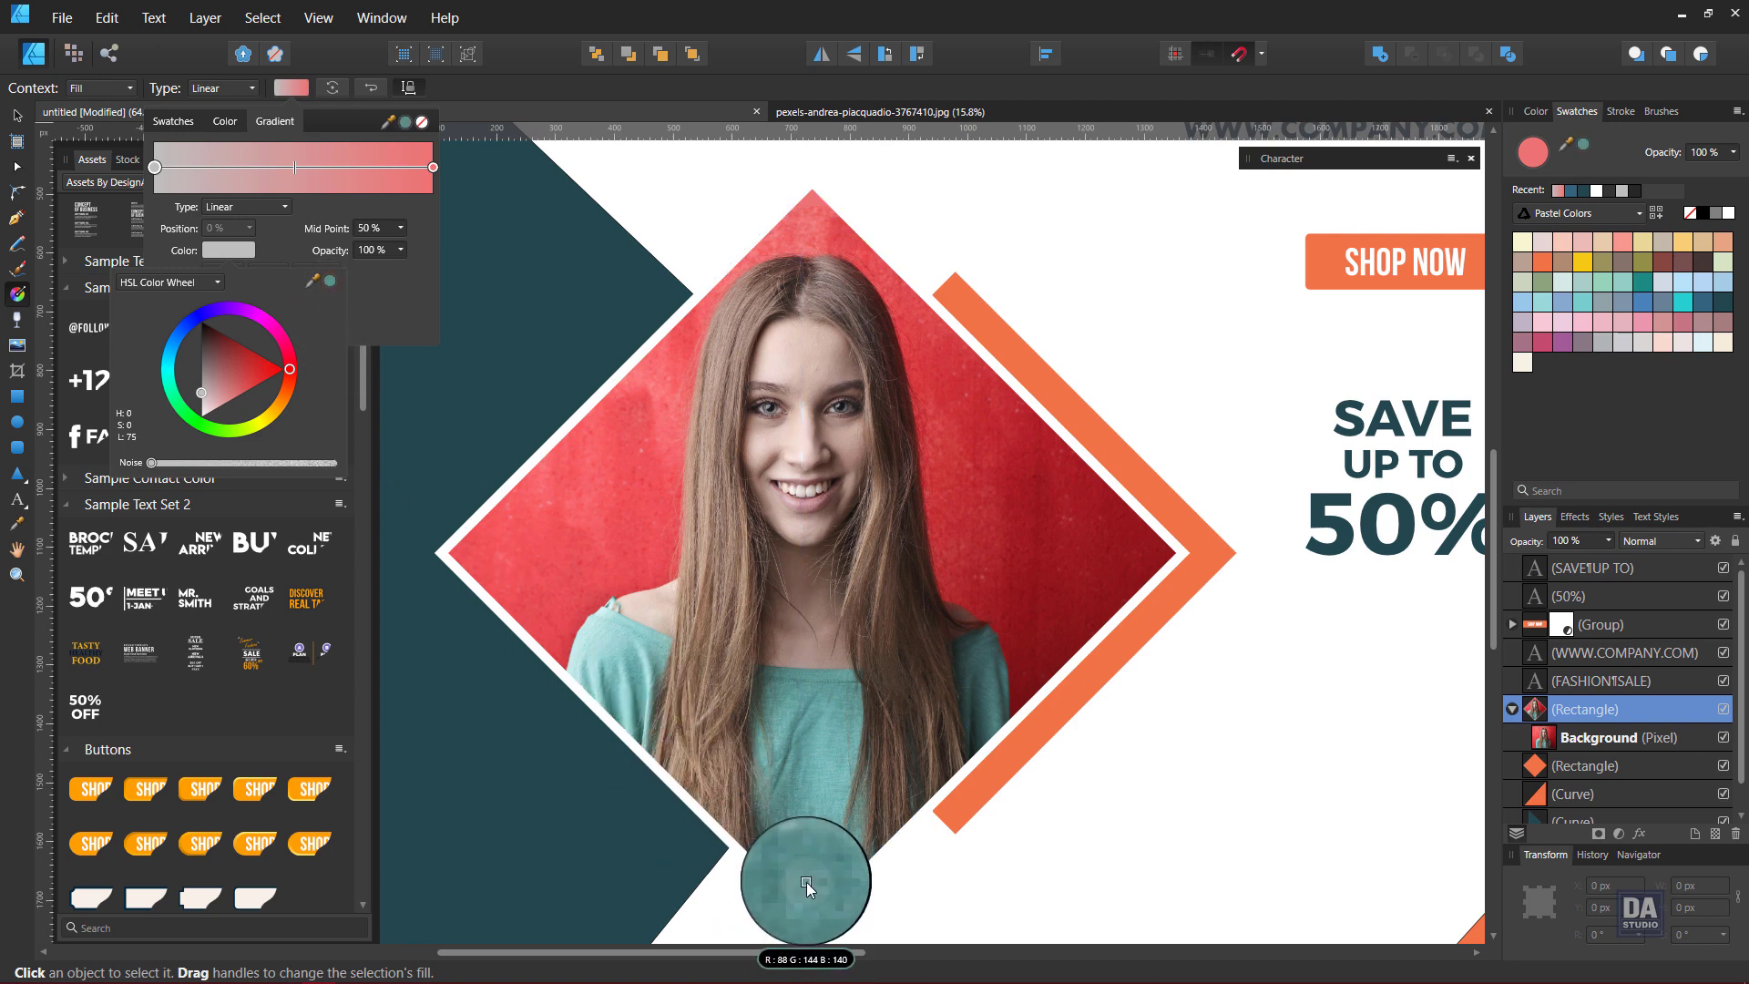
pyautogui.click(330, 281)
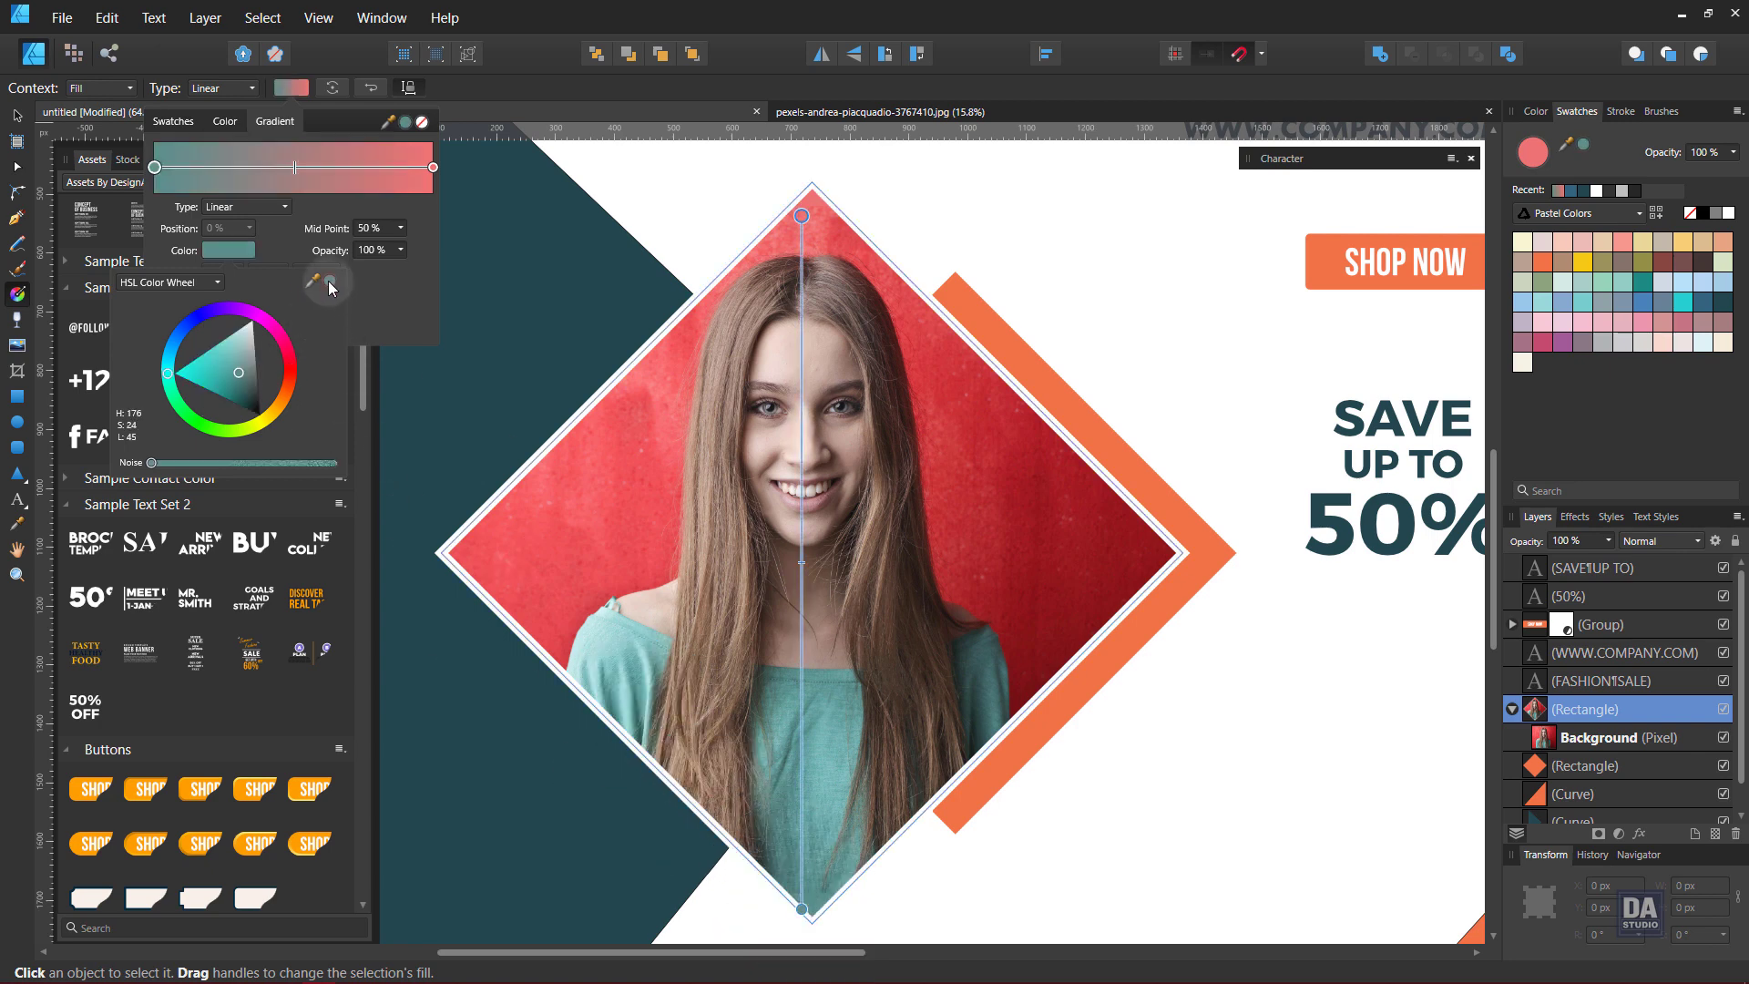
pyautogui.moveTo(329, 285); pyautogui.dragTo(801, 884)
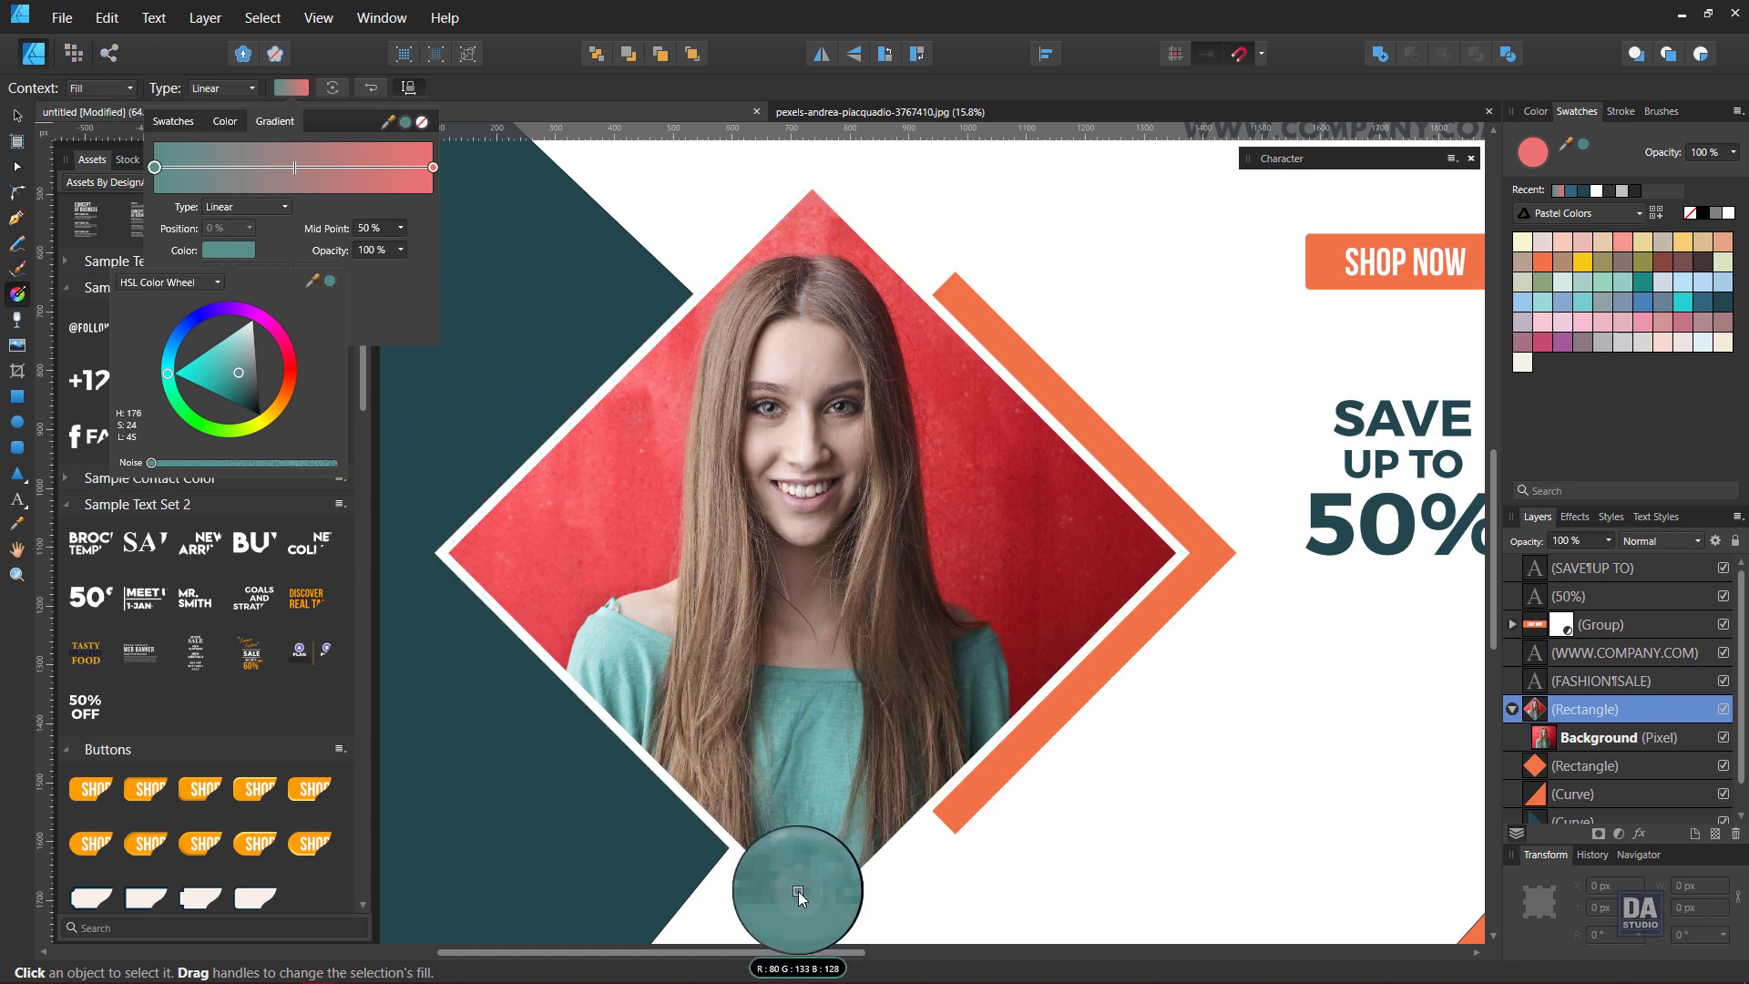
pyautogui.moveTo(800, 884); pyautogui.dragTo(798, 891)
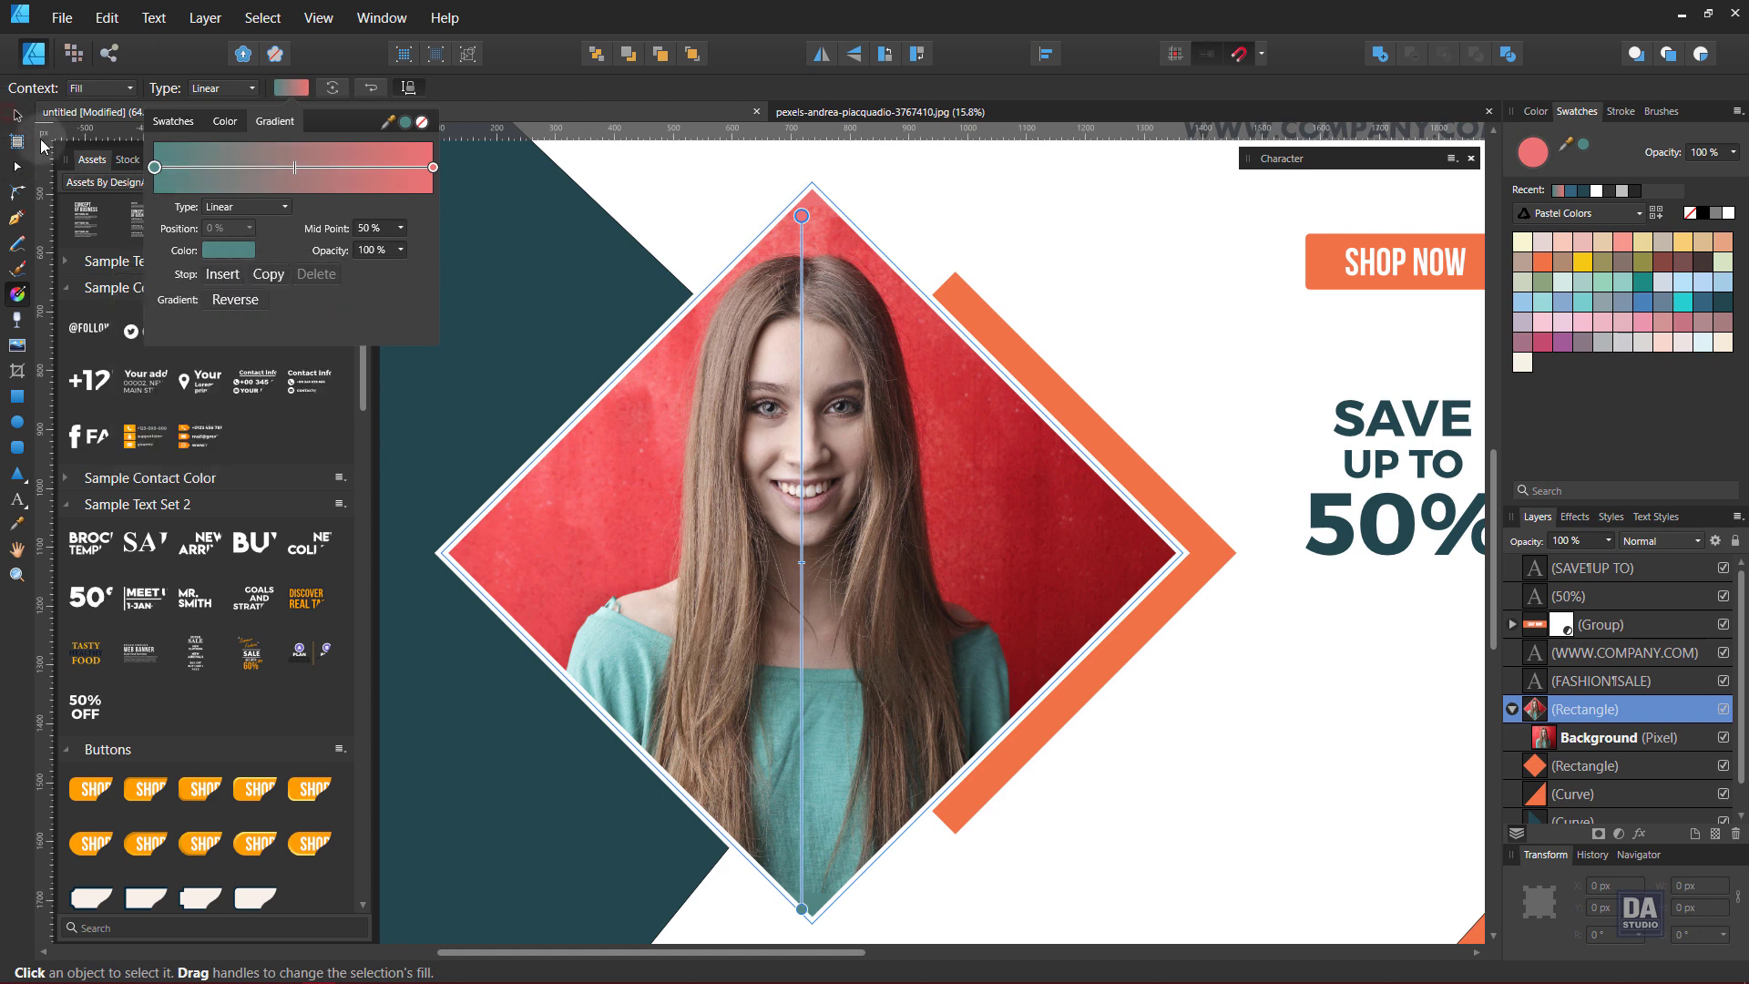
pyautogui.click(17, 116)
pyautogui.click(1300, 751)
# Zoom out and toggle the photo's visibility to inspect the teal-to-red gradient beneath
pyautogui.hotkey('ctrl', 'space')
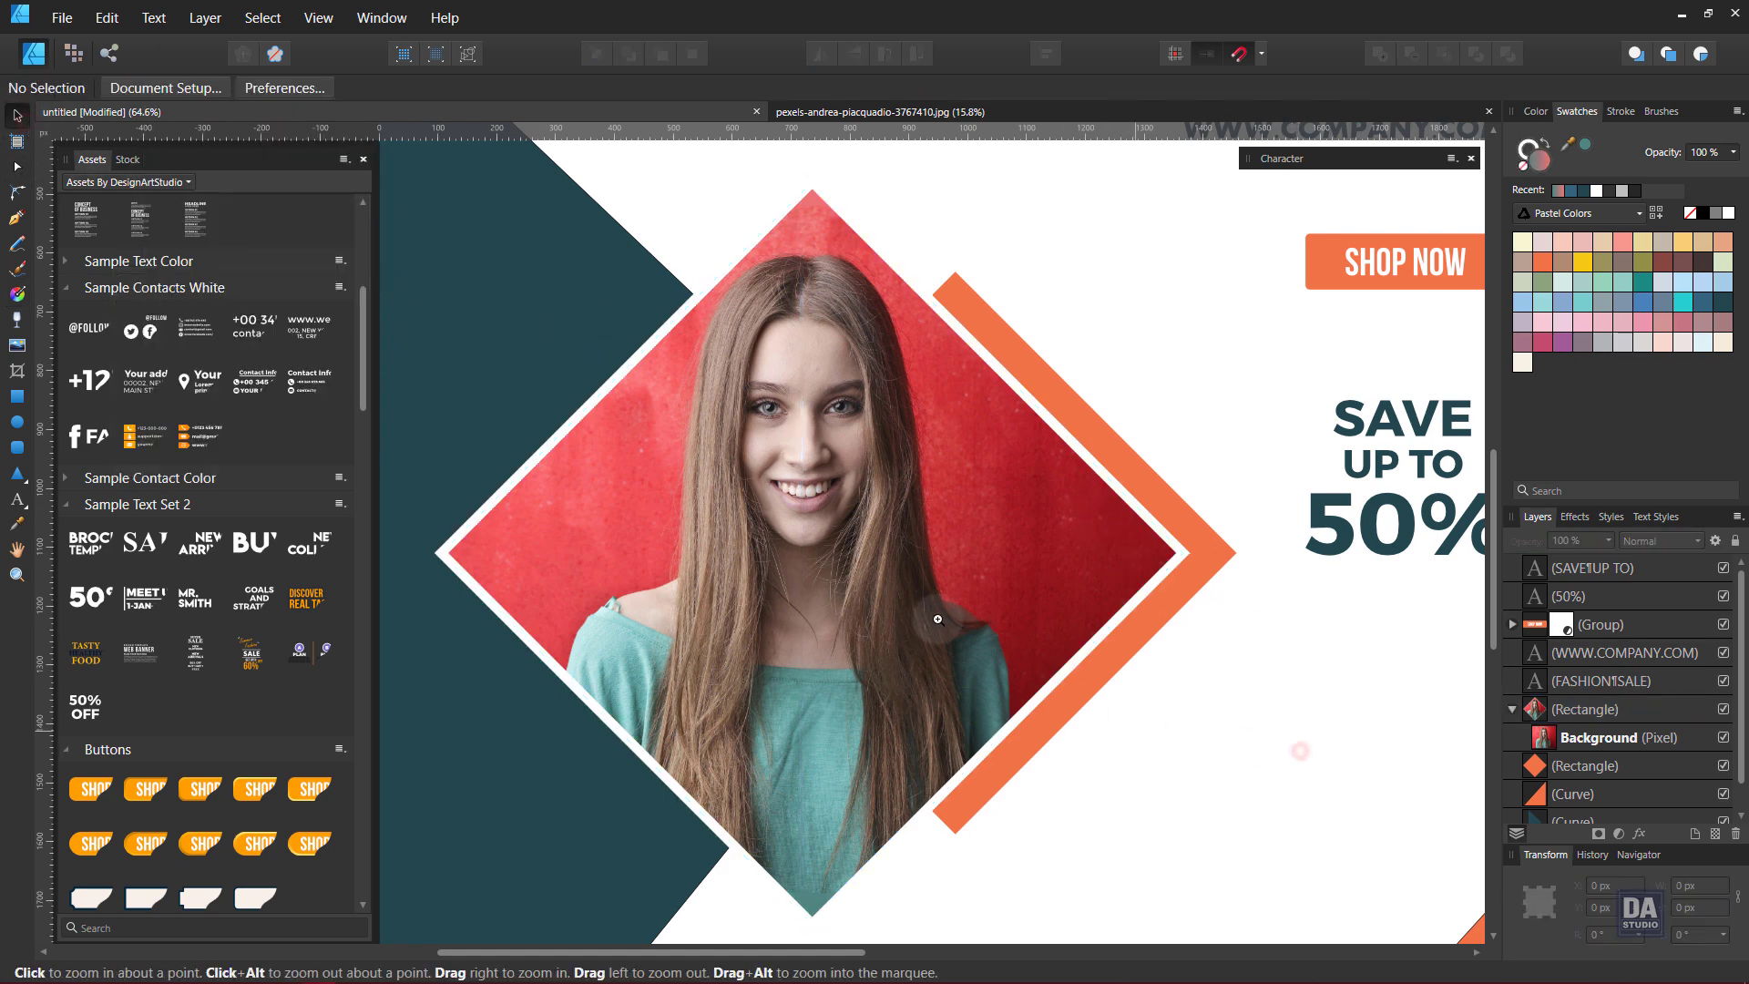
pyautogui.moveTo(937, 619); pyautogui.dragTo(704, 536)
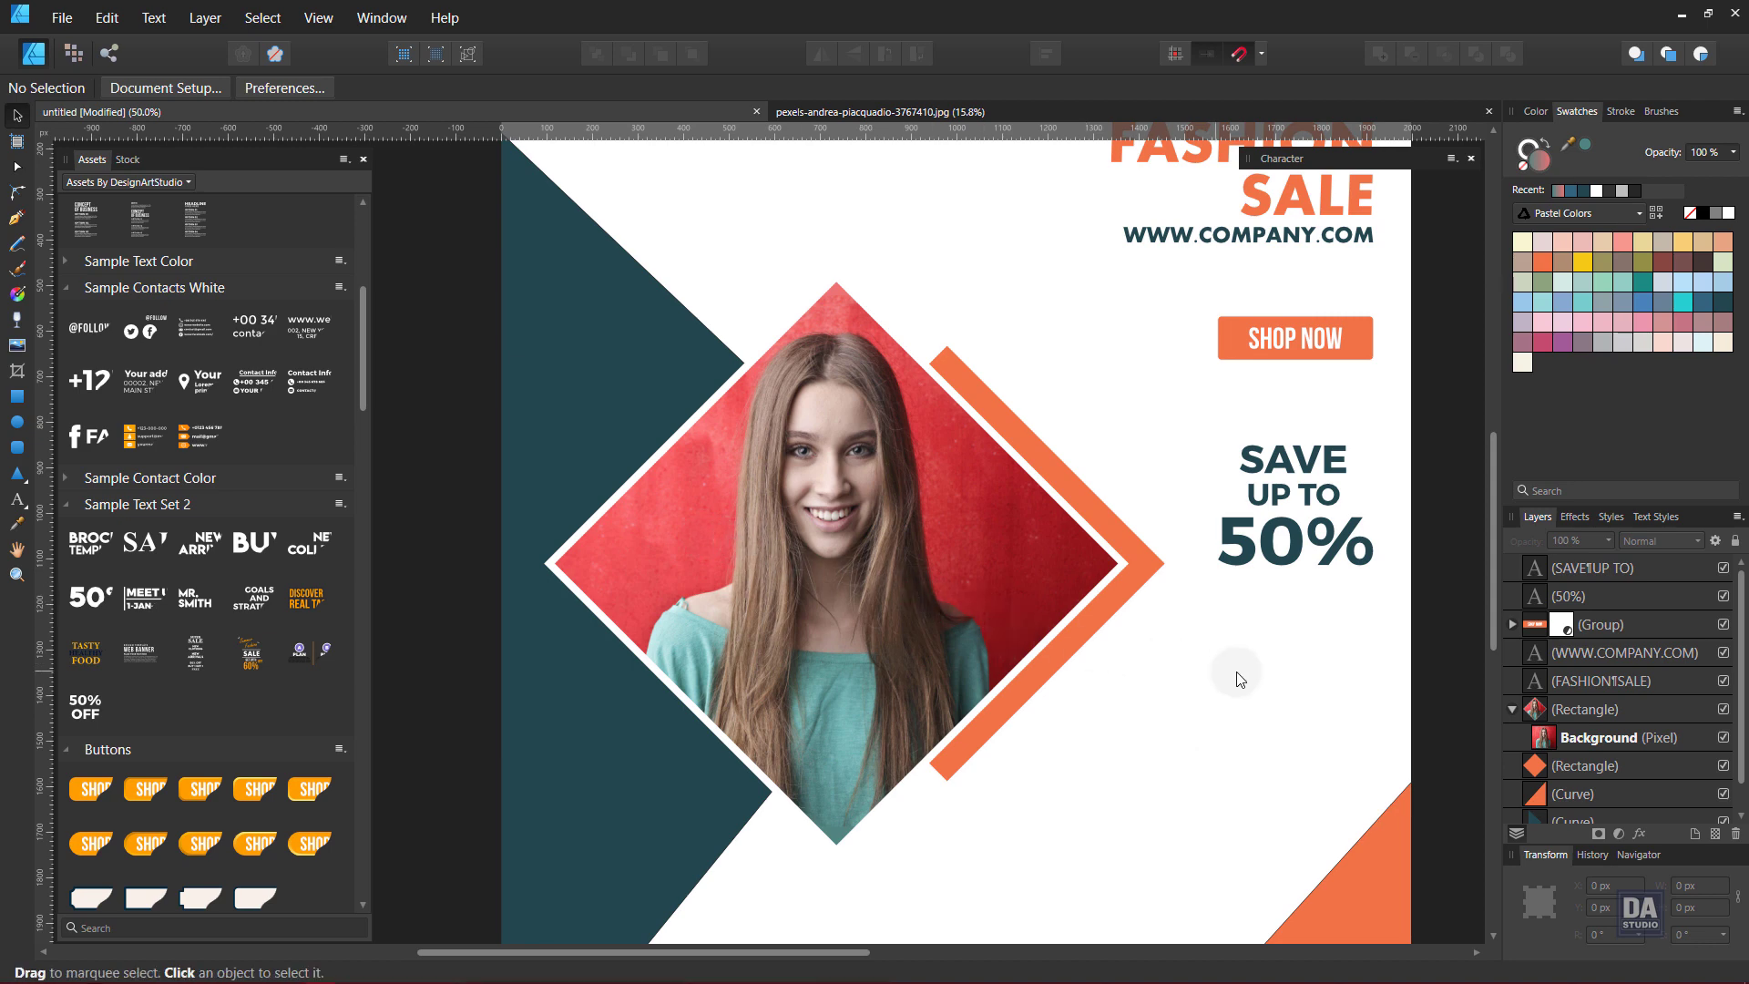
pyautogui.click(1723, 738)
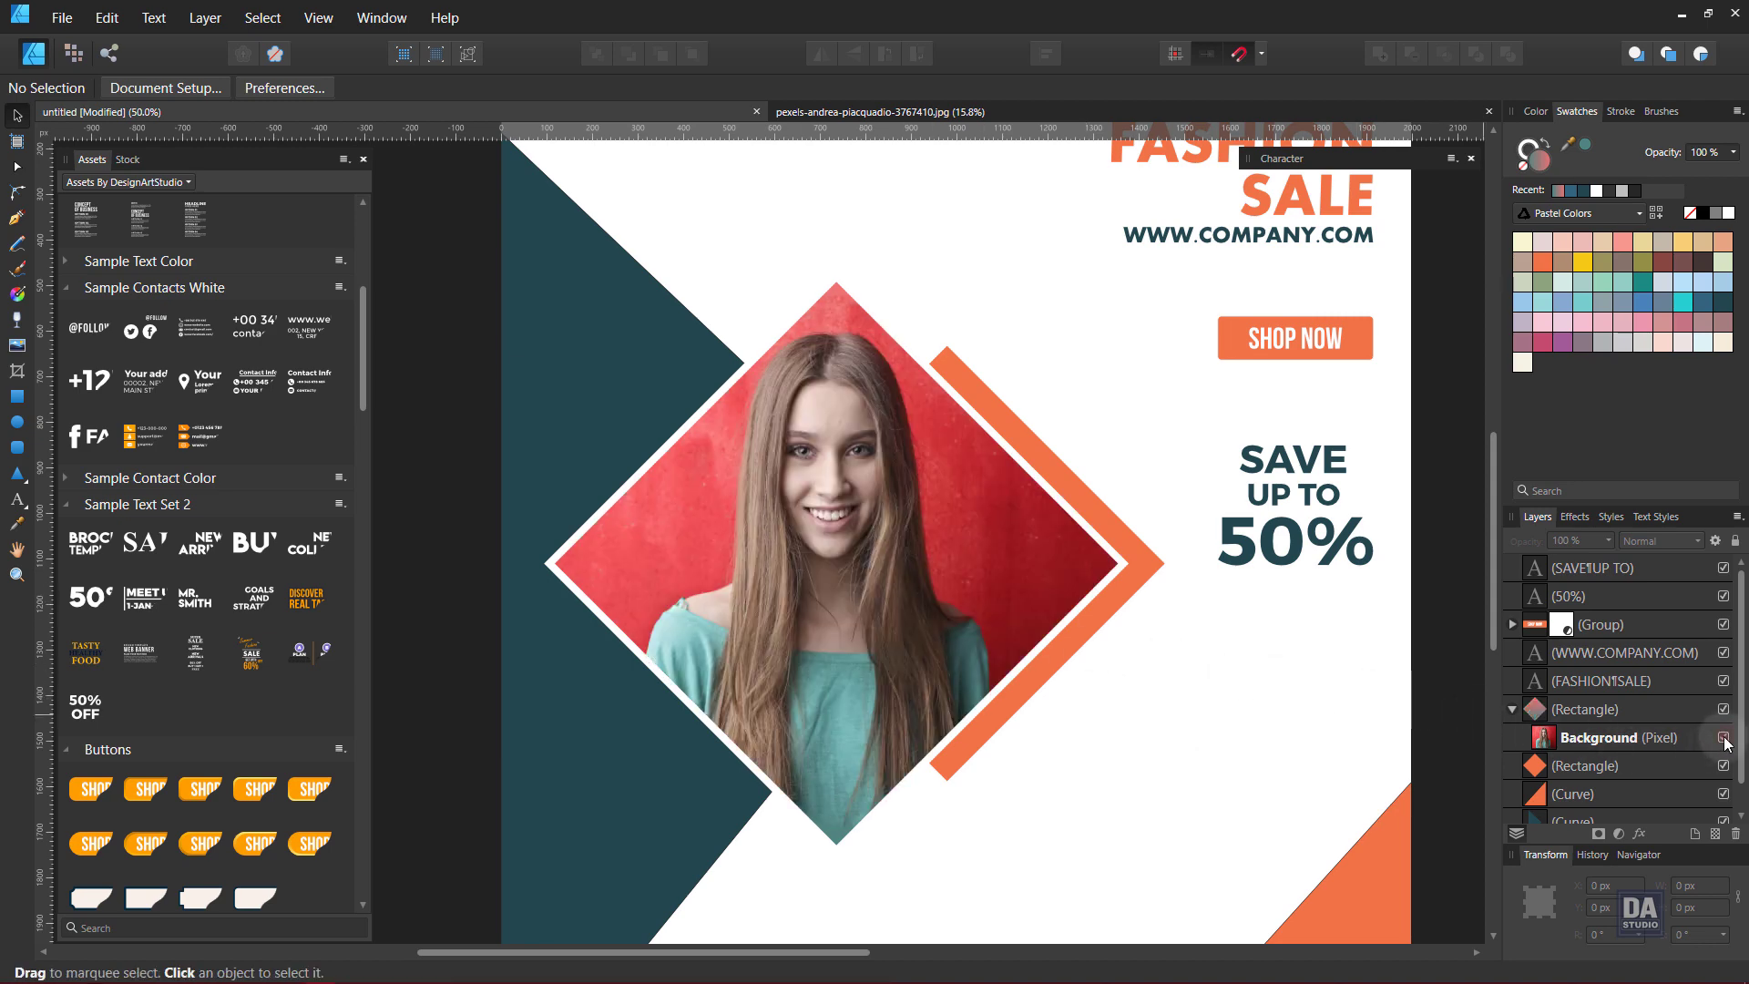
pyautogui.click(1723, 738)
pyautogui.click(1724, 738)
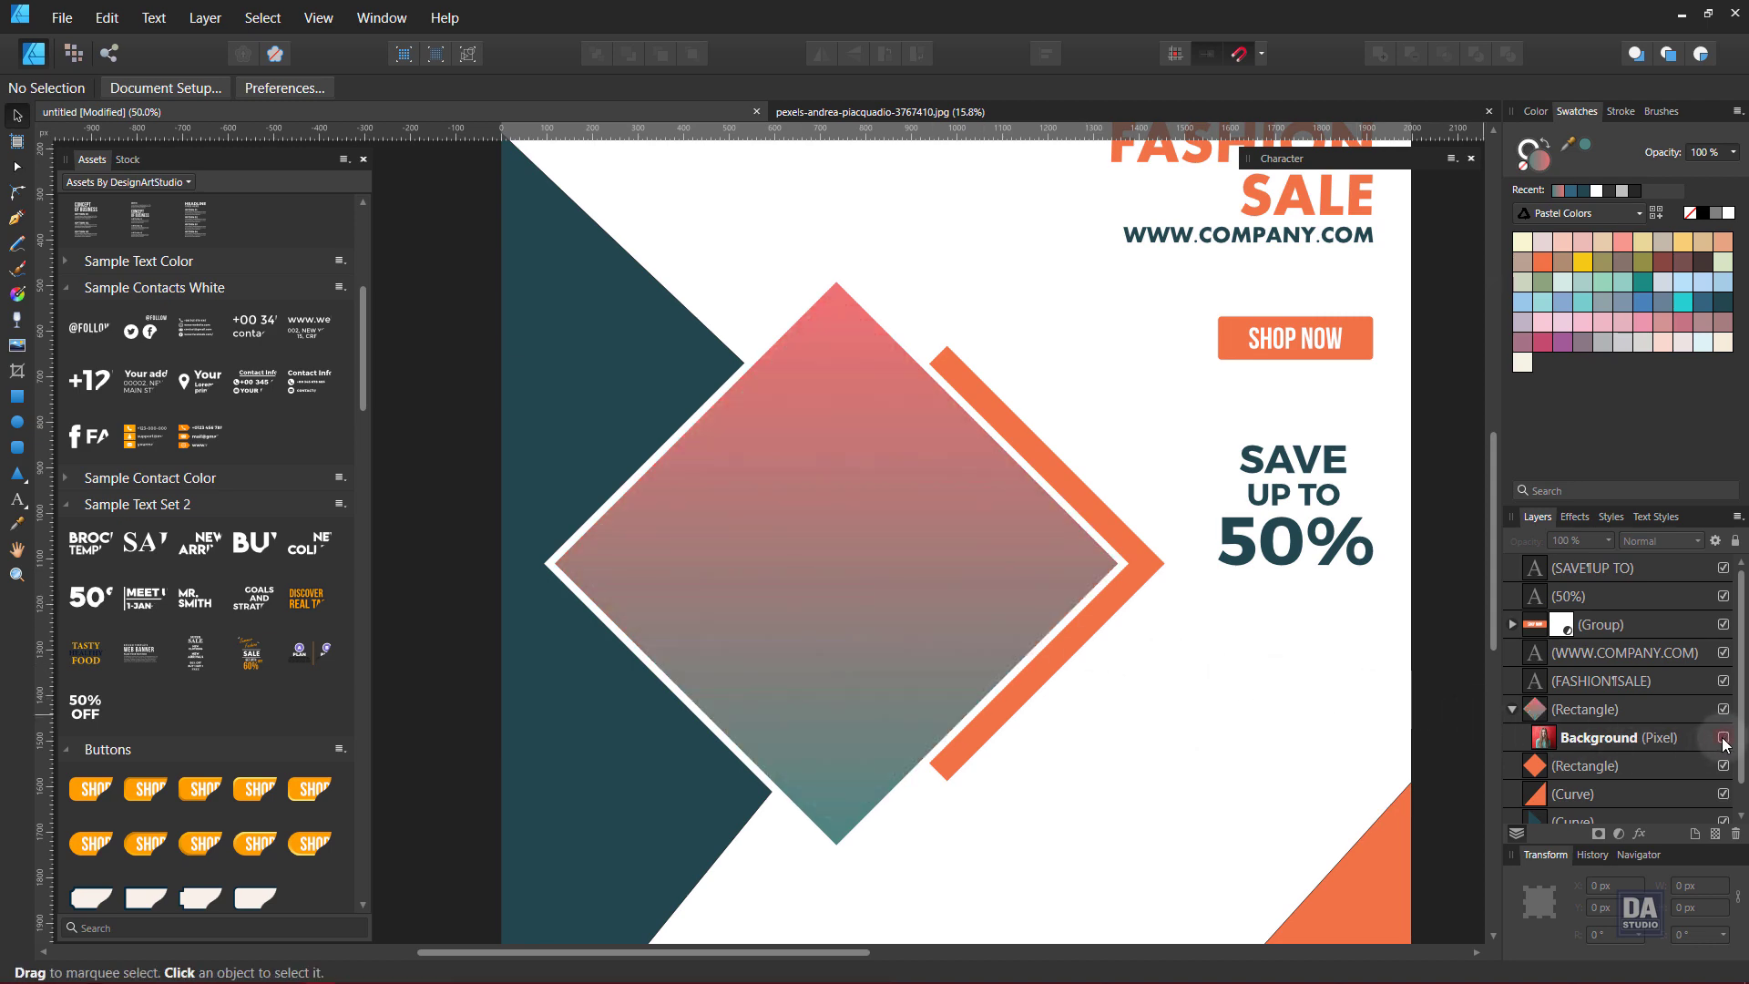
pyautogui.moveTo(1079, 749); pyautogui.dragTo(856, 657)
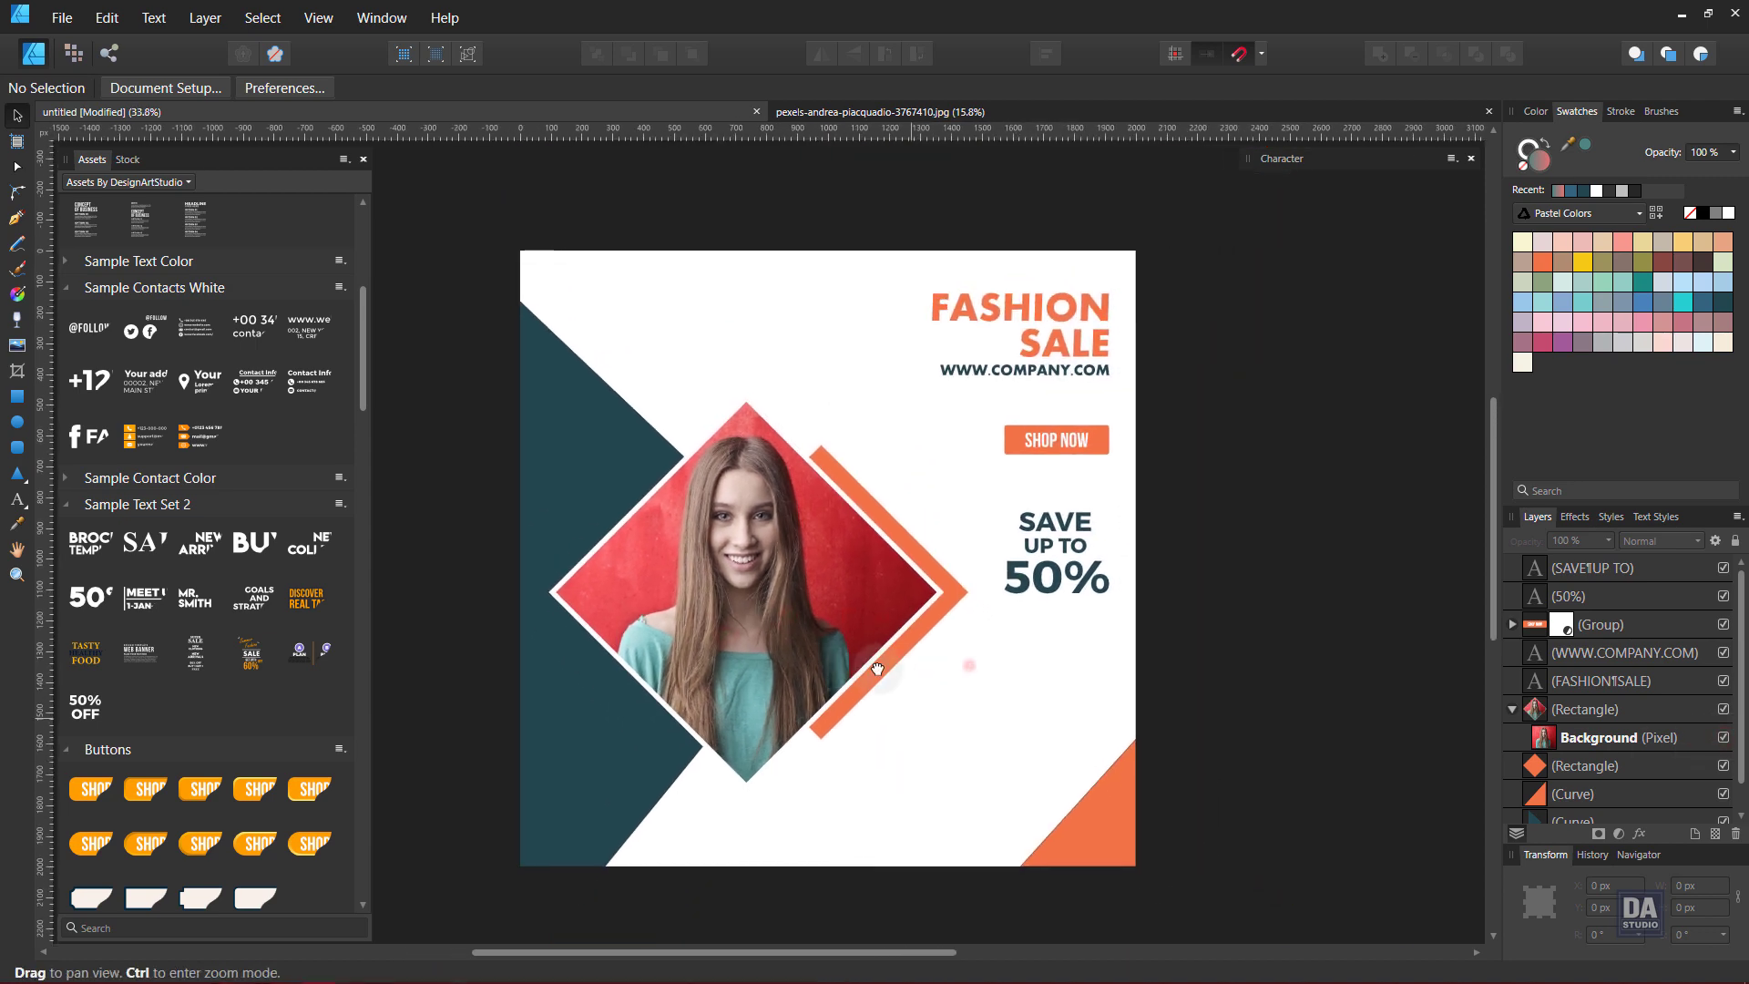
pyautogui.moveTo(783, 580); pyautogui.dragTo(815, 591)
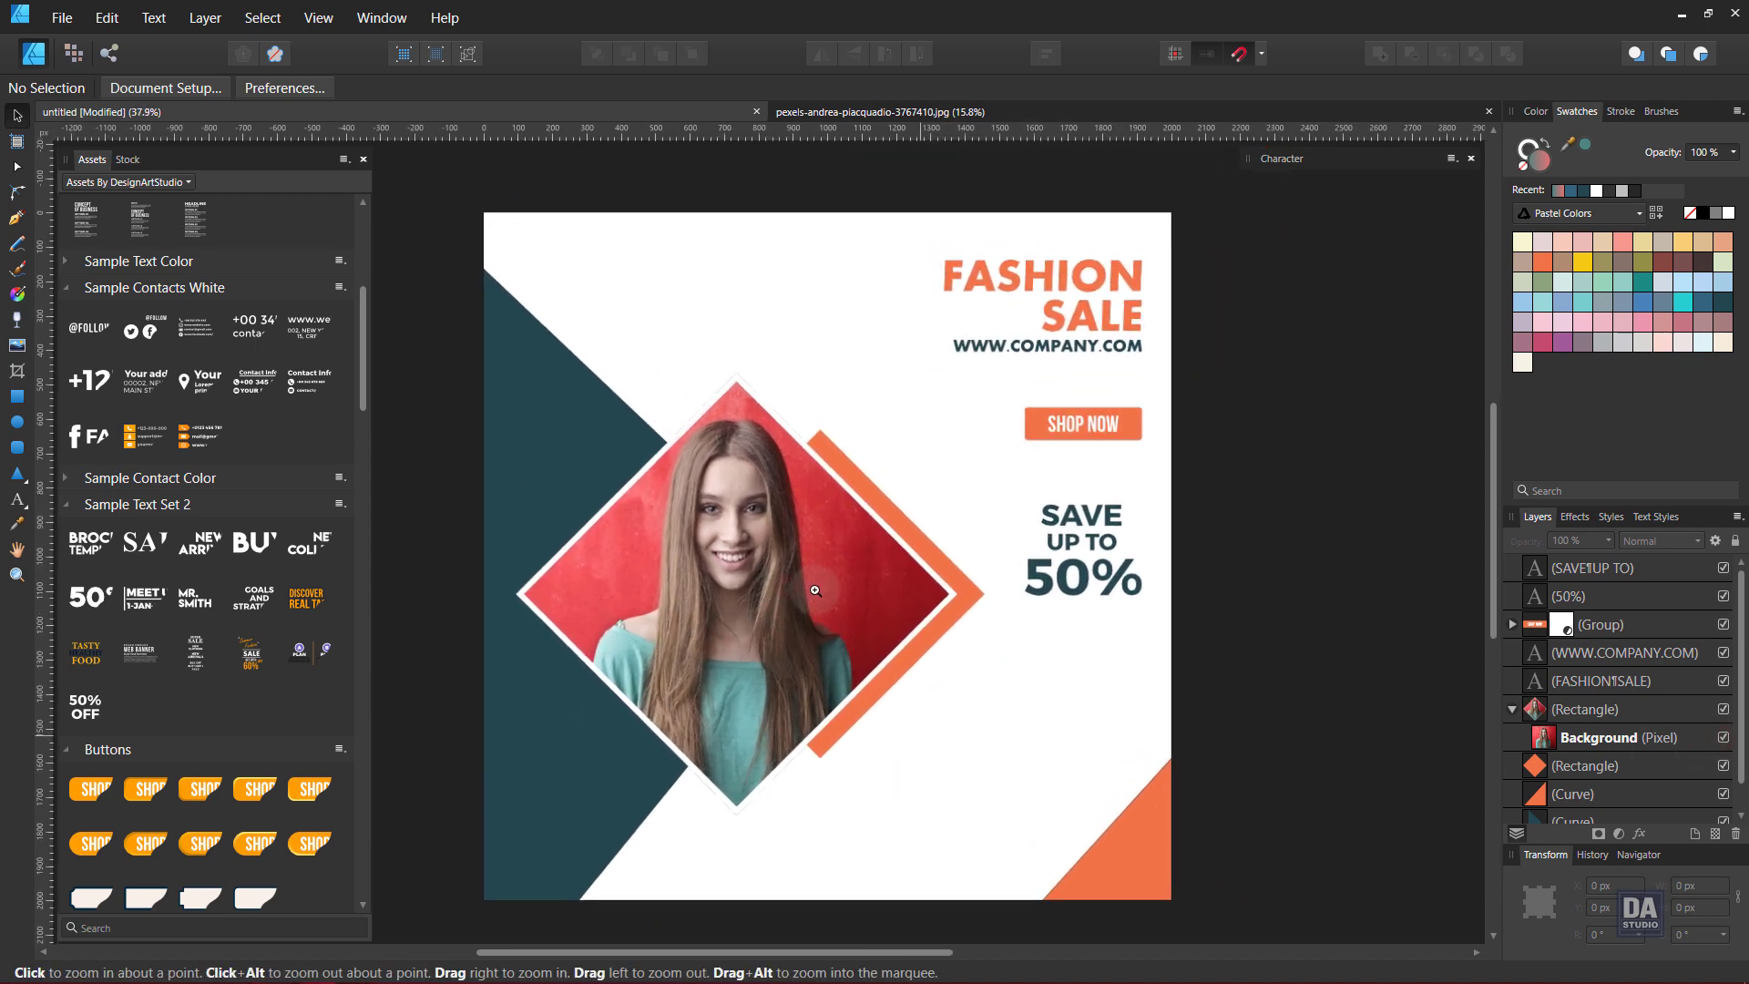
pyautogui.press('v')
pyautogui.click(814, 592)
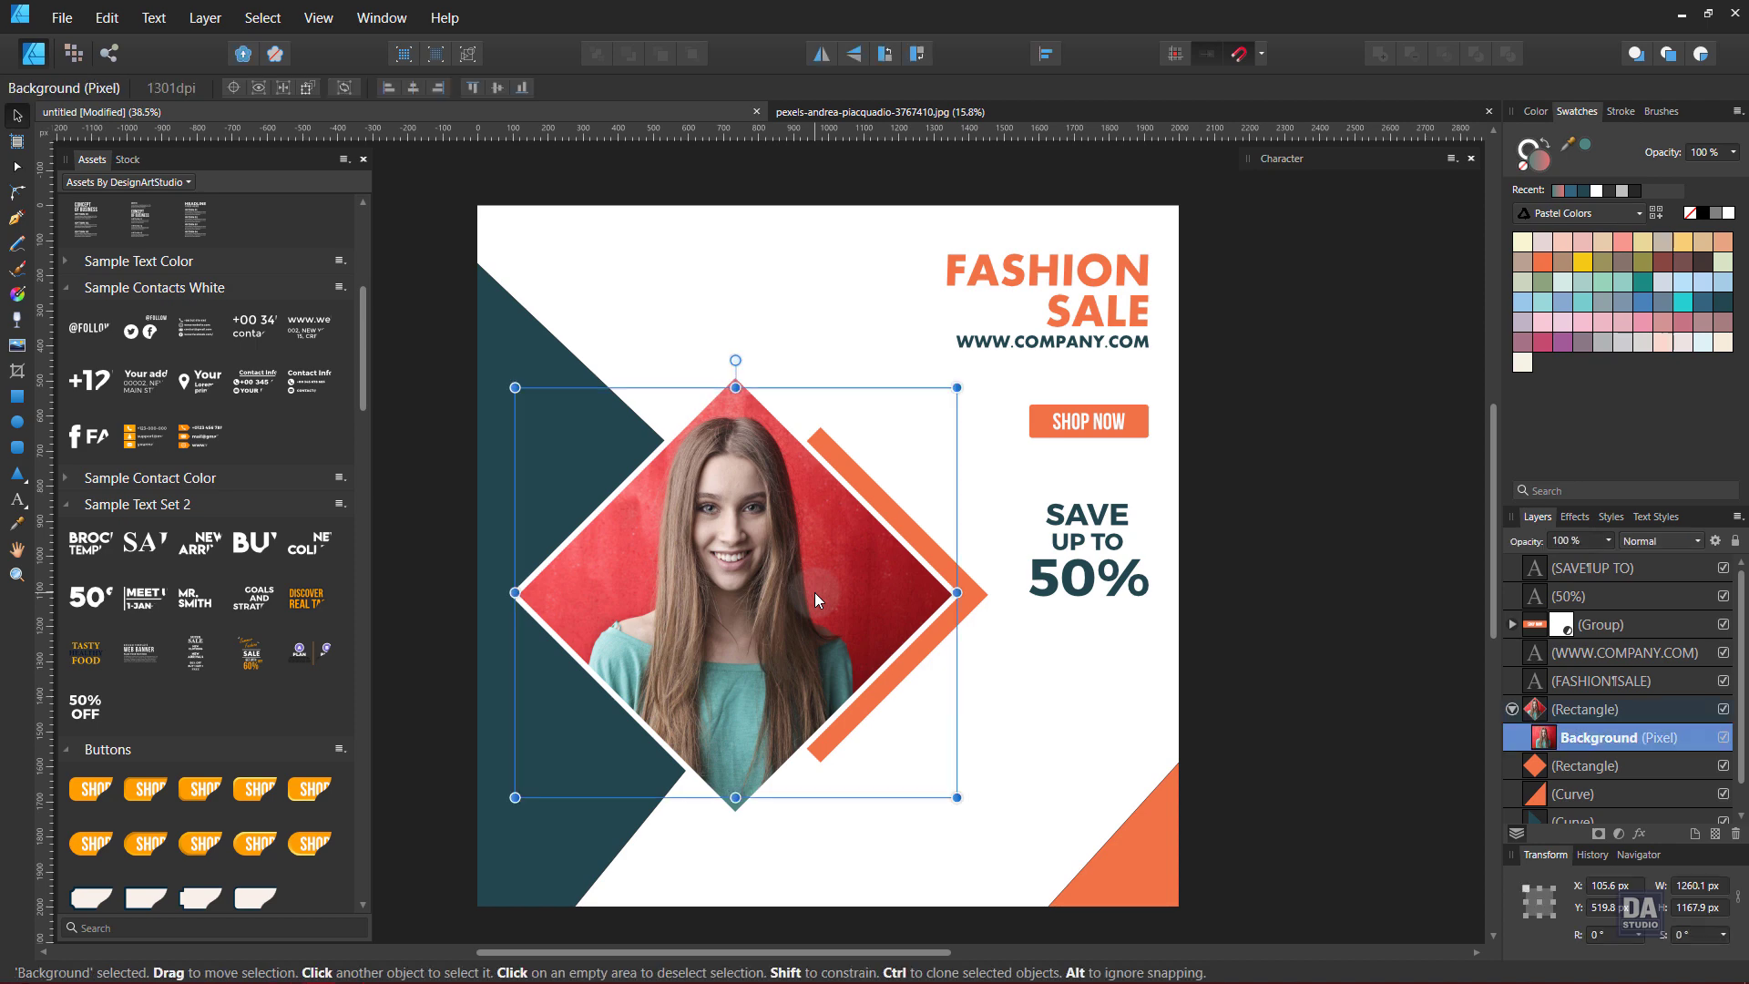
pyautogui.click(969, 734)
pyautogui.moveTo(969, 734); pyautogui.dragTo(930, 733)
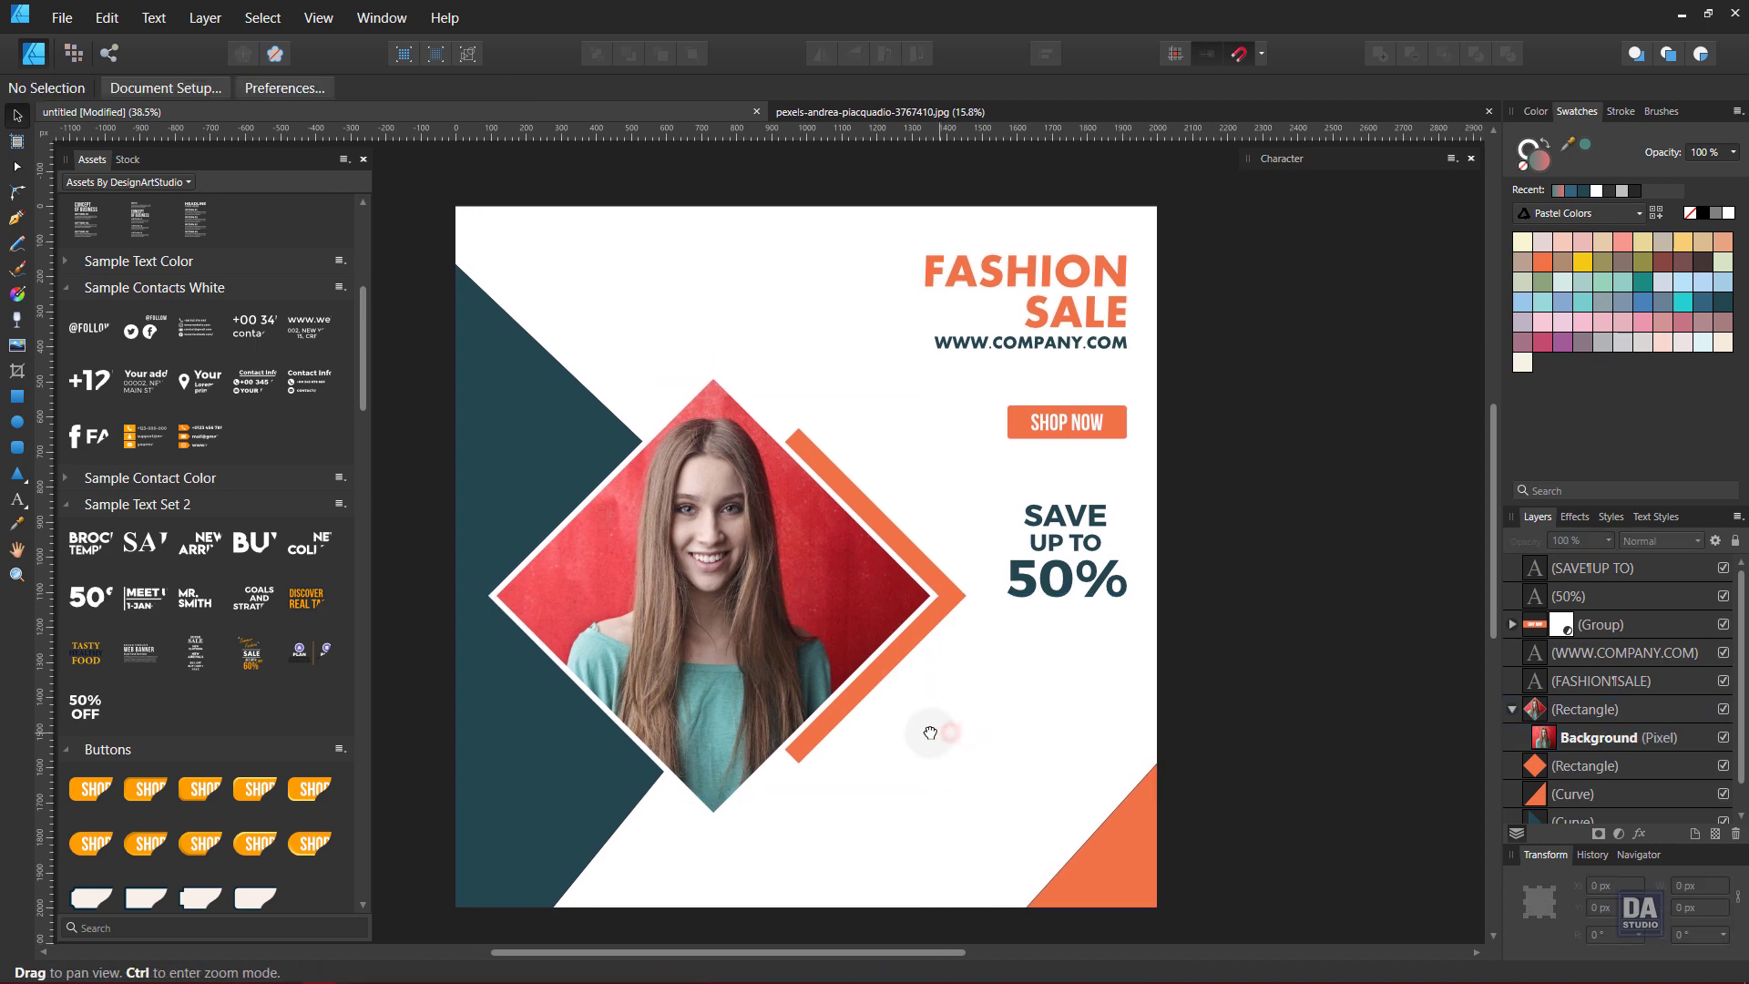
# Add an outer shadow to the photo diamond: 45% opacity, 43.6 px radius, 18.1 px offset, 270°
pyautogui.click(823, 665)
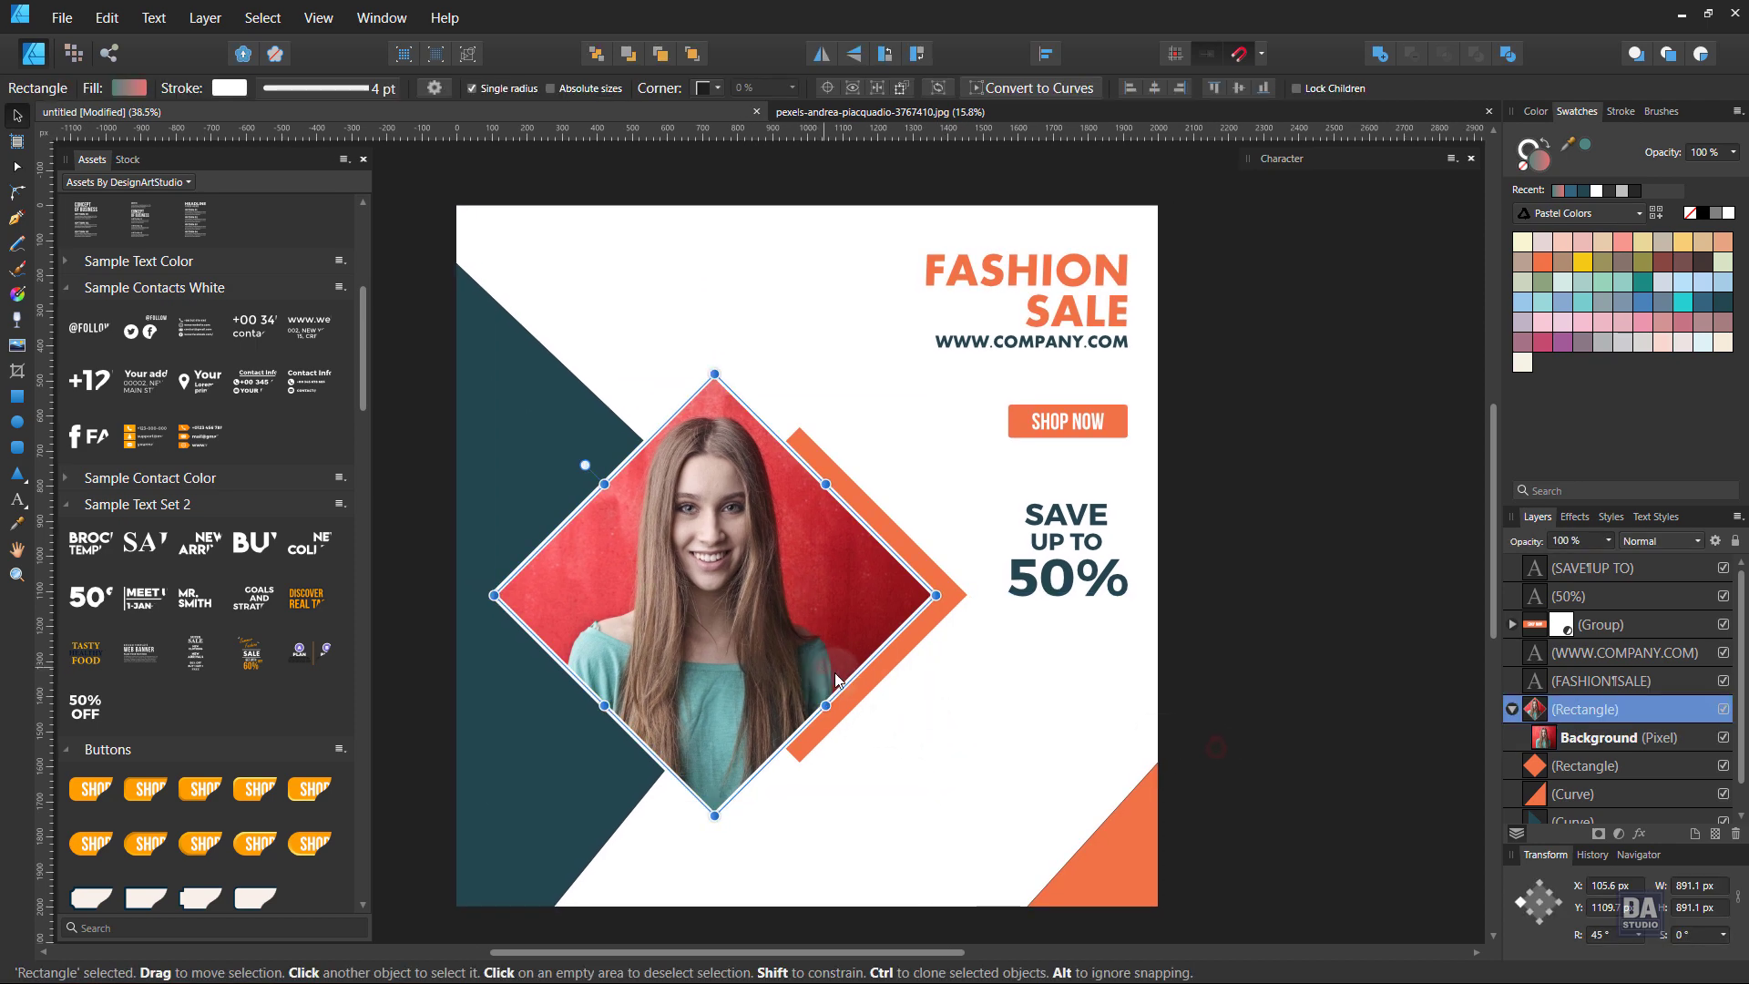
pyautogui.click(1640, 833)
pyautogui.moveTo(994, 275)
pyautogui.mouseDown()
pyautogui.moveTo(1288, 373)
pyautogui.moveTo(1448, 381)
pyautogui.moveTo(1484, 365)
pyautogui.moveTo(1471, 379)
pyautogui.mouseUp()
pyautogui.click(1456, 358)
pyautogui.moveTo(1332, 492); pyautogui.dragTo(1321, 503)
pyautogui.moveTo(1300, 399); pyautogui.dragTo(1410, 400)
pyautogui.moveTo(1484, 356); pyautogui.dragTo(1415, 363)
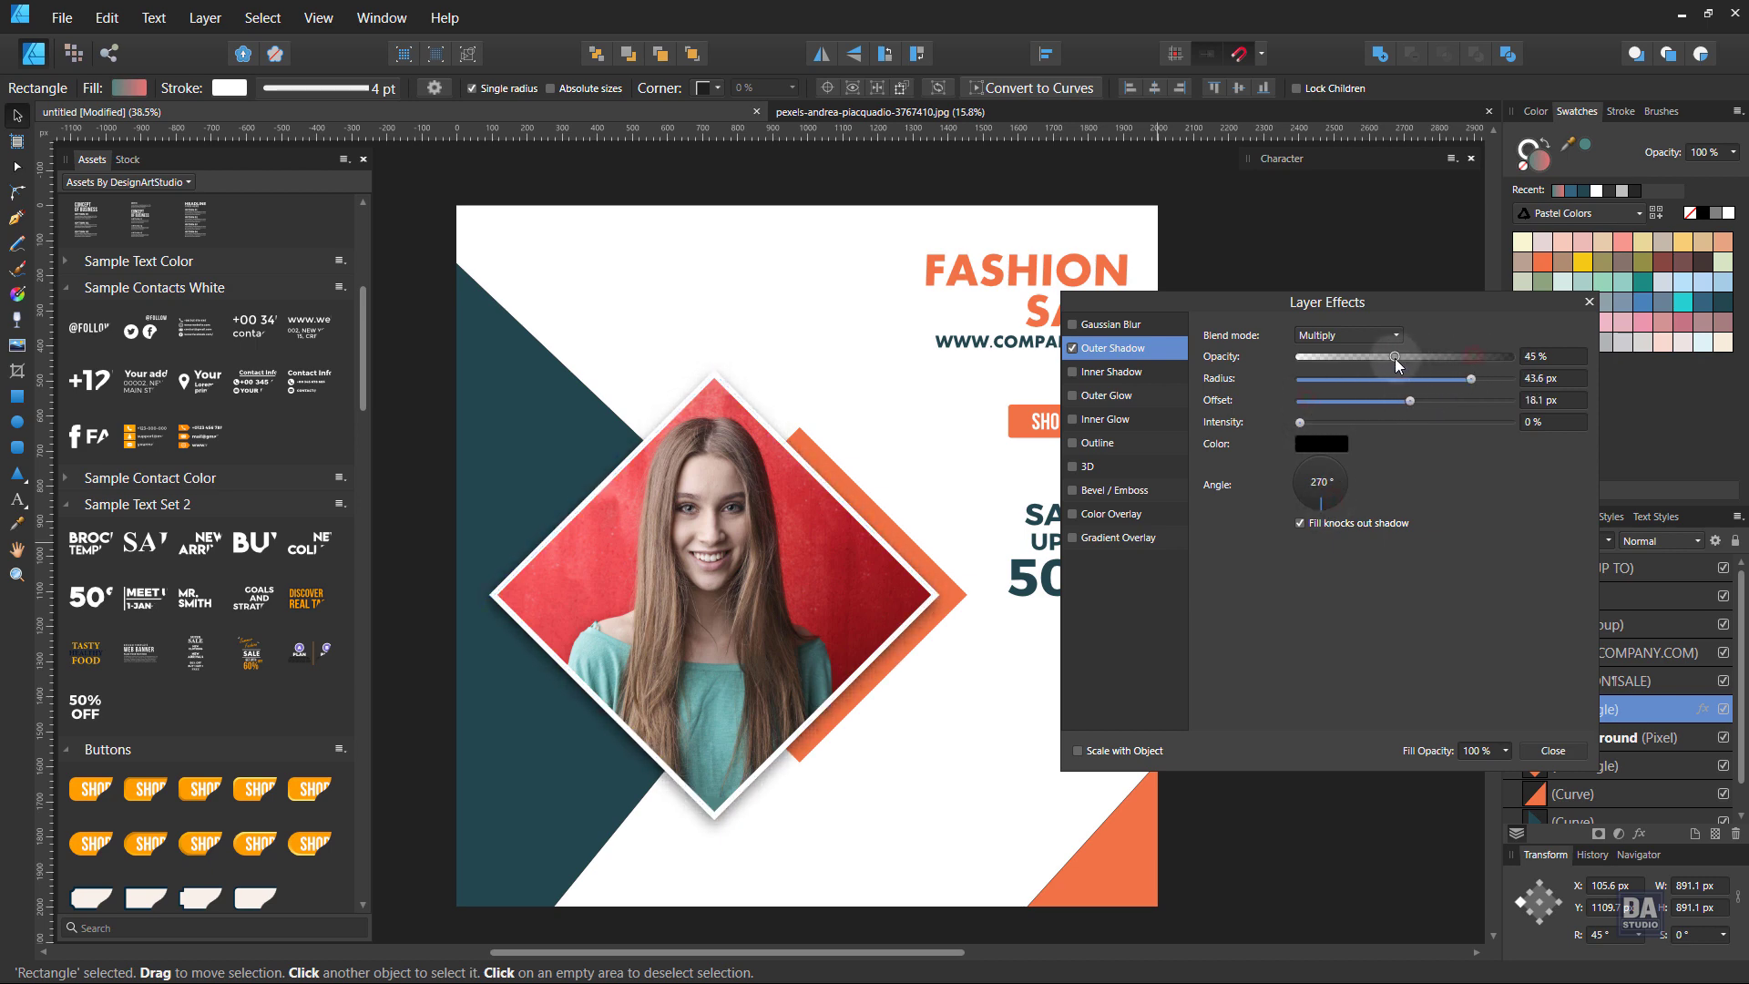
pyautogui.click(1552, 750)
pyautogui.click(1341, 713)
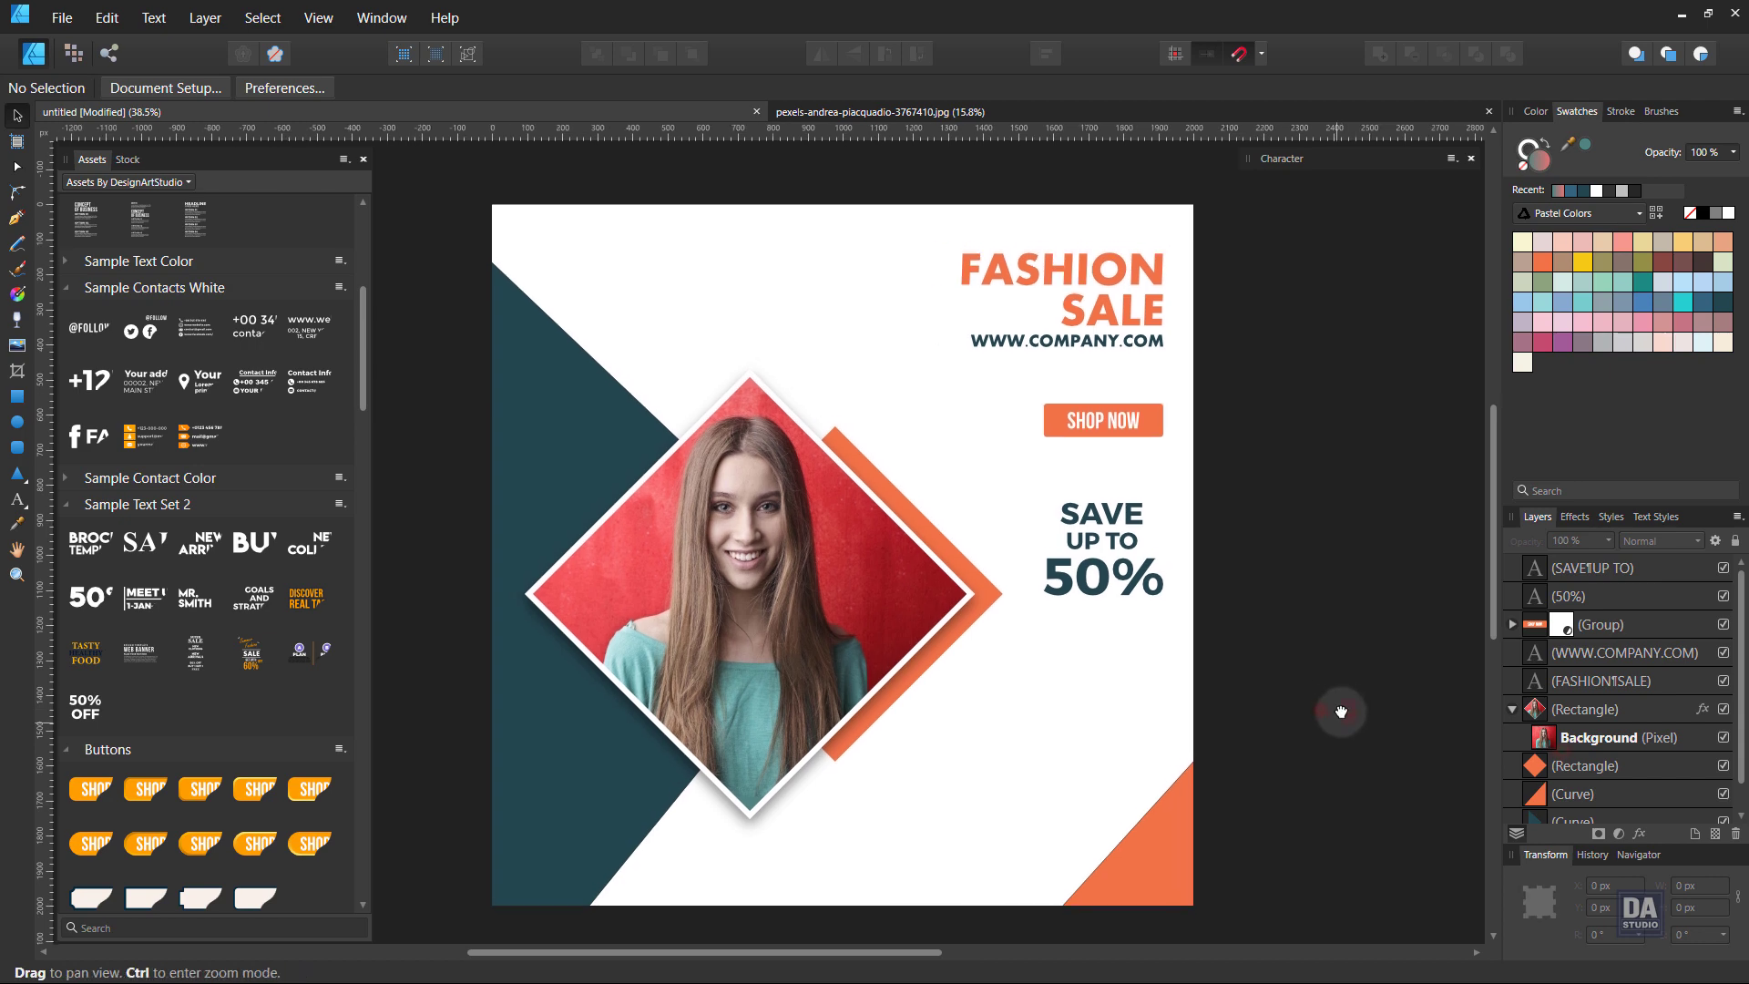
pyautogui.click(977, 572)
# Duplicate the orange diamond behind the photo and move the copy to the top-left
pyautogui.click(980, 521)
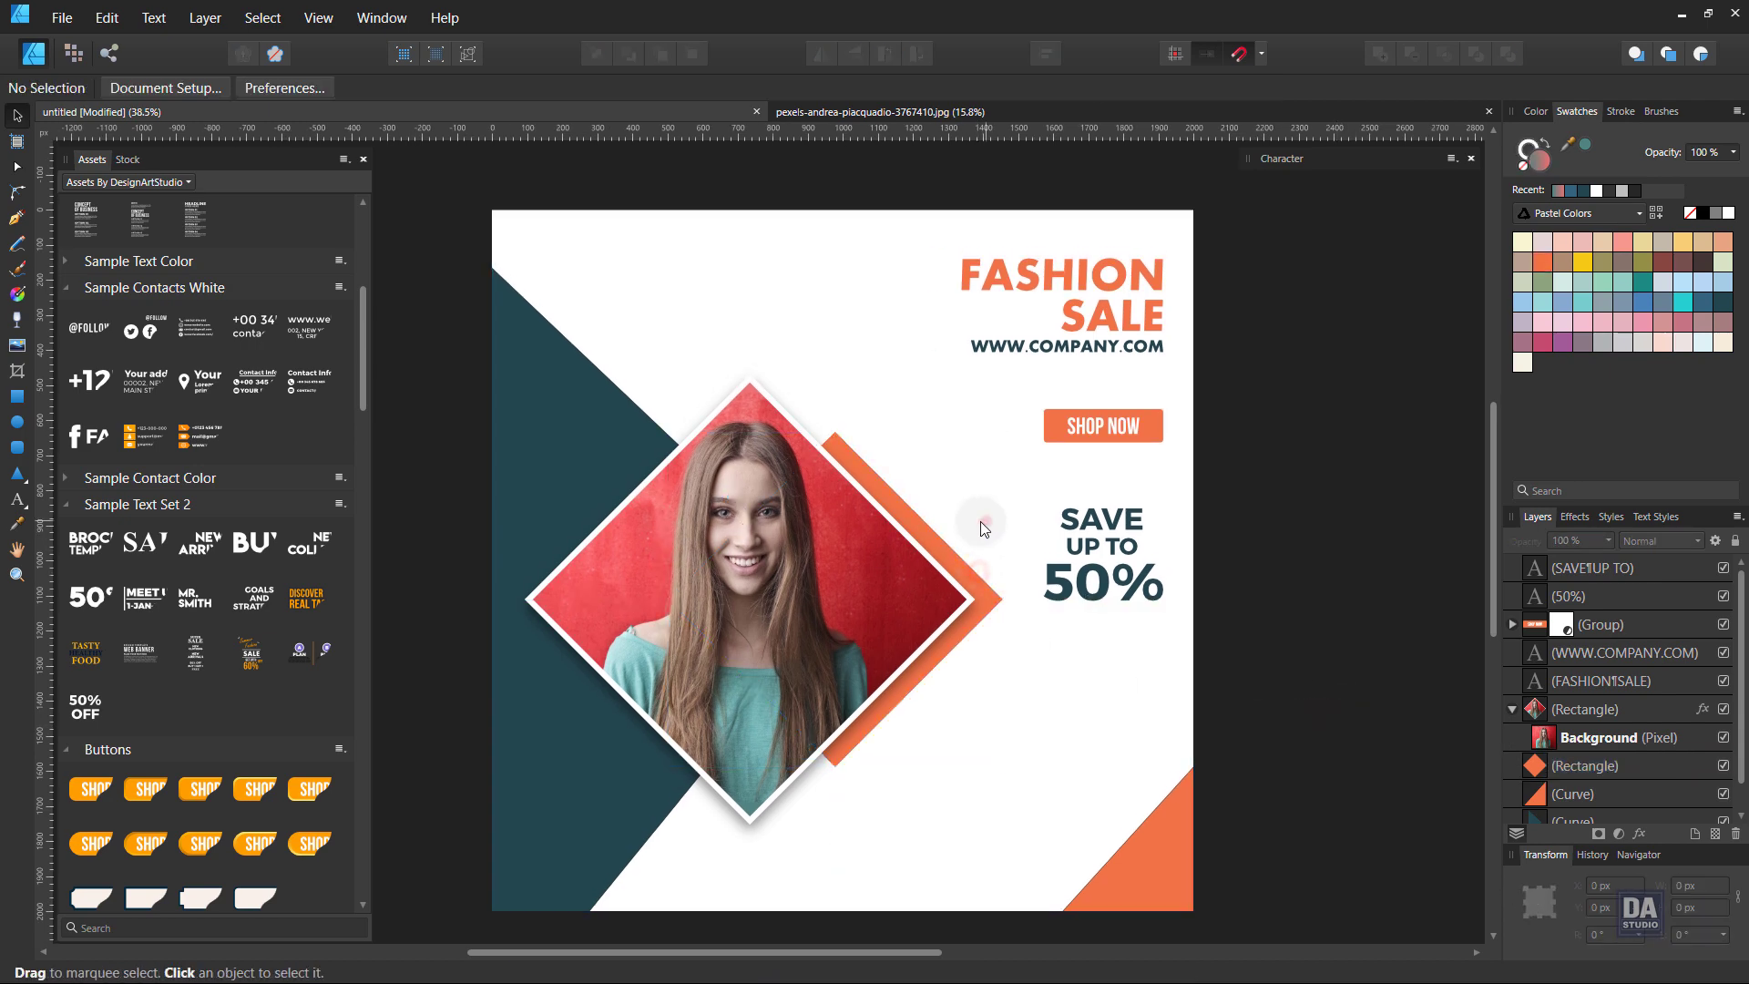
pyautogui.click(926, 505)
pyautogui.hotkey('ctrl', 'j')
pyautogui.moveTo(927, 506)
pyautogui.mouseDown()
pyautogui.moveTo(902, 309)
pyautogui.moveTo(729, 359)
pyautogui.moveTo(680, 345)
pyautogui.mouseUp()
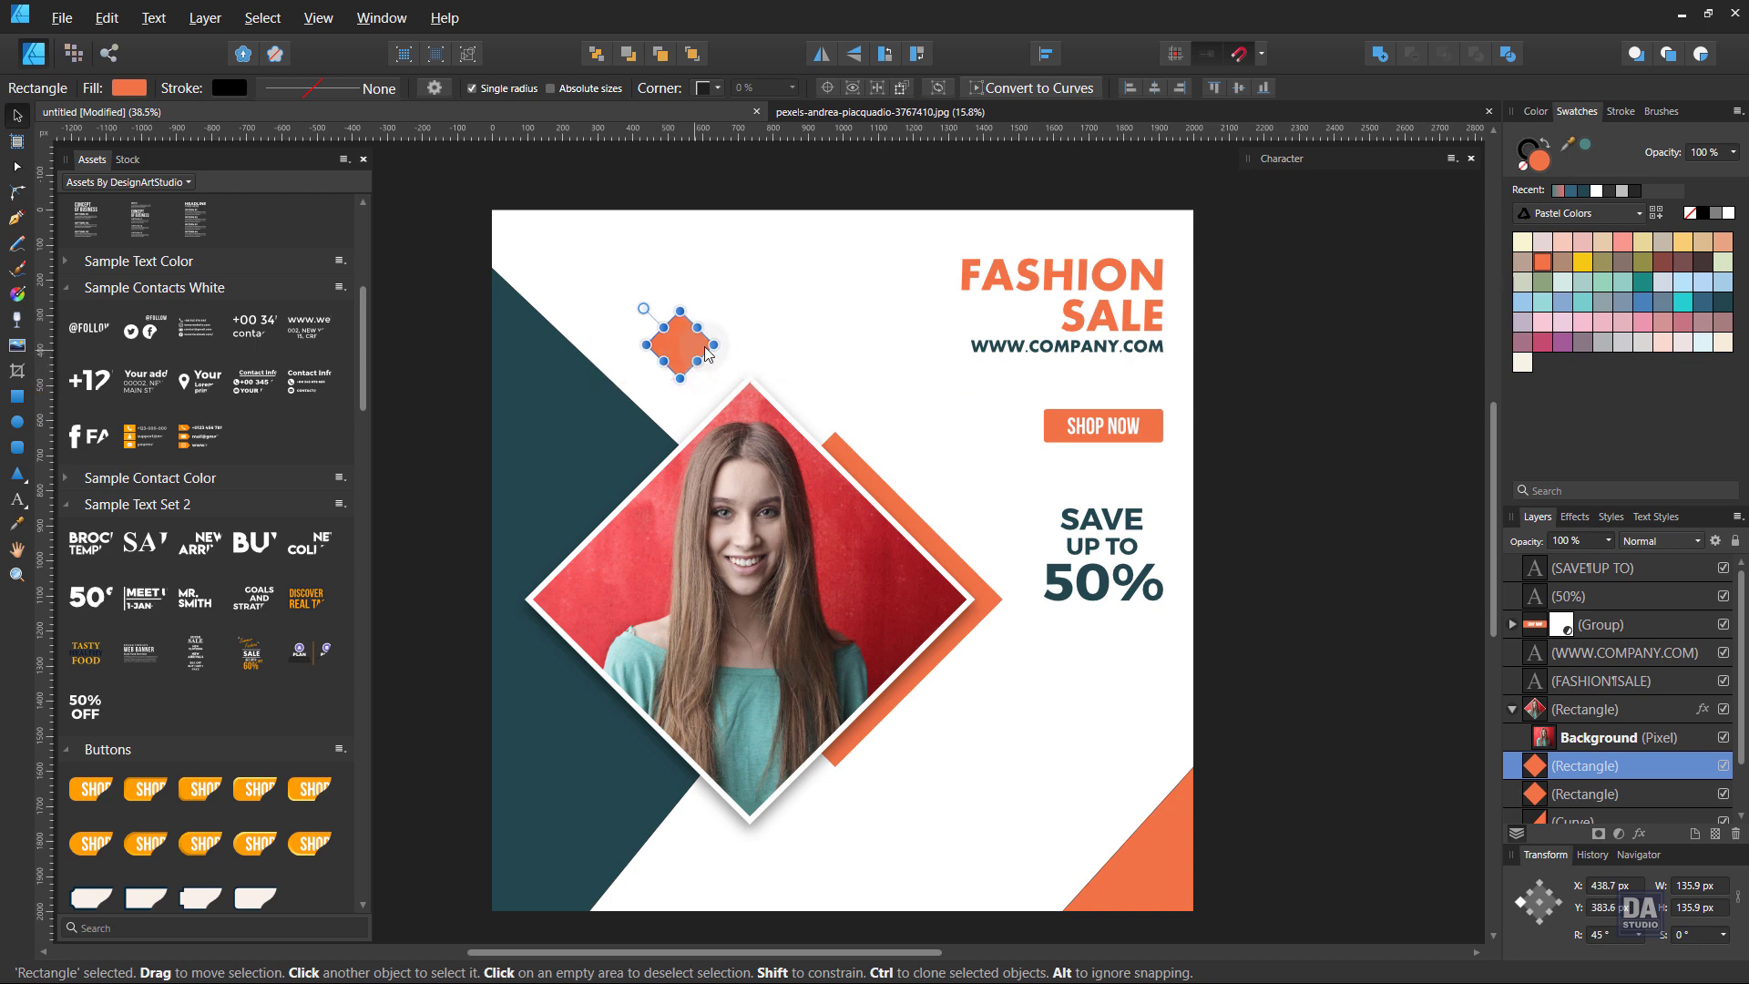
# Make the copy an unfilled orange outline with a 5 pt stroke, resized to 95.5 px
pyautogui.click(1545, 143)
pyautogui.click(1619, 111)
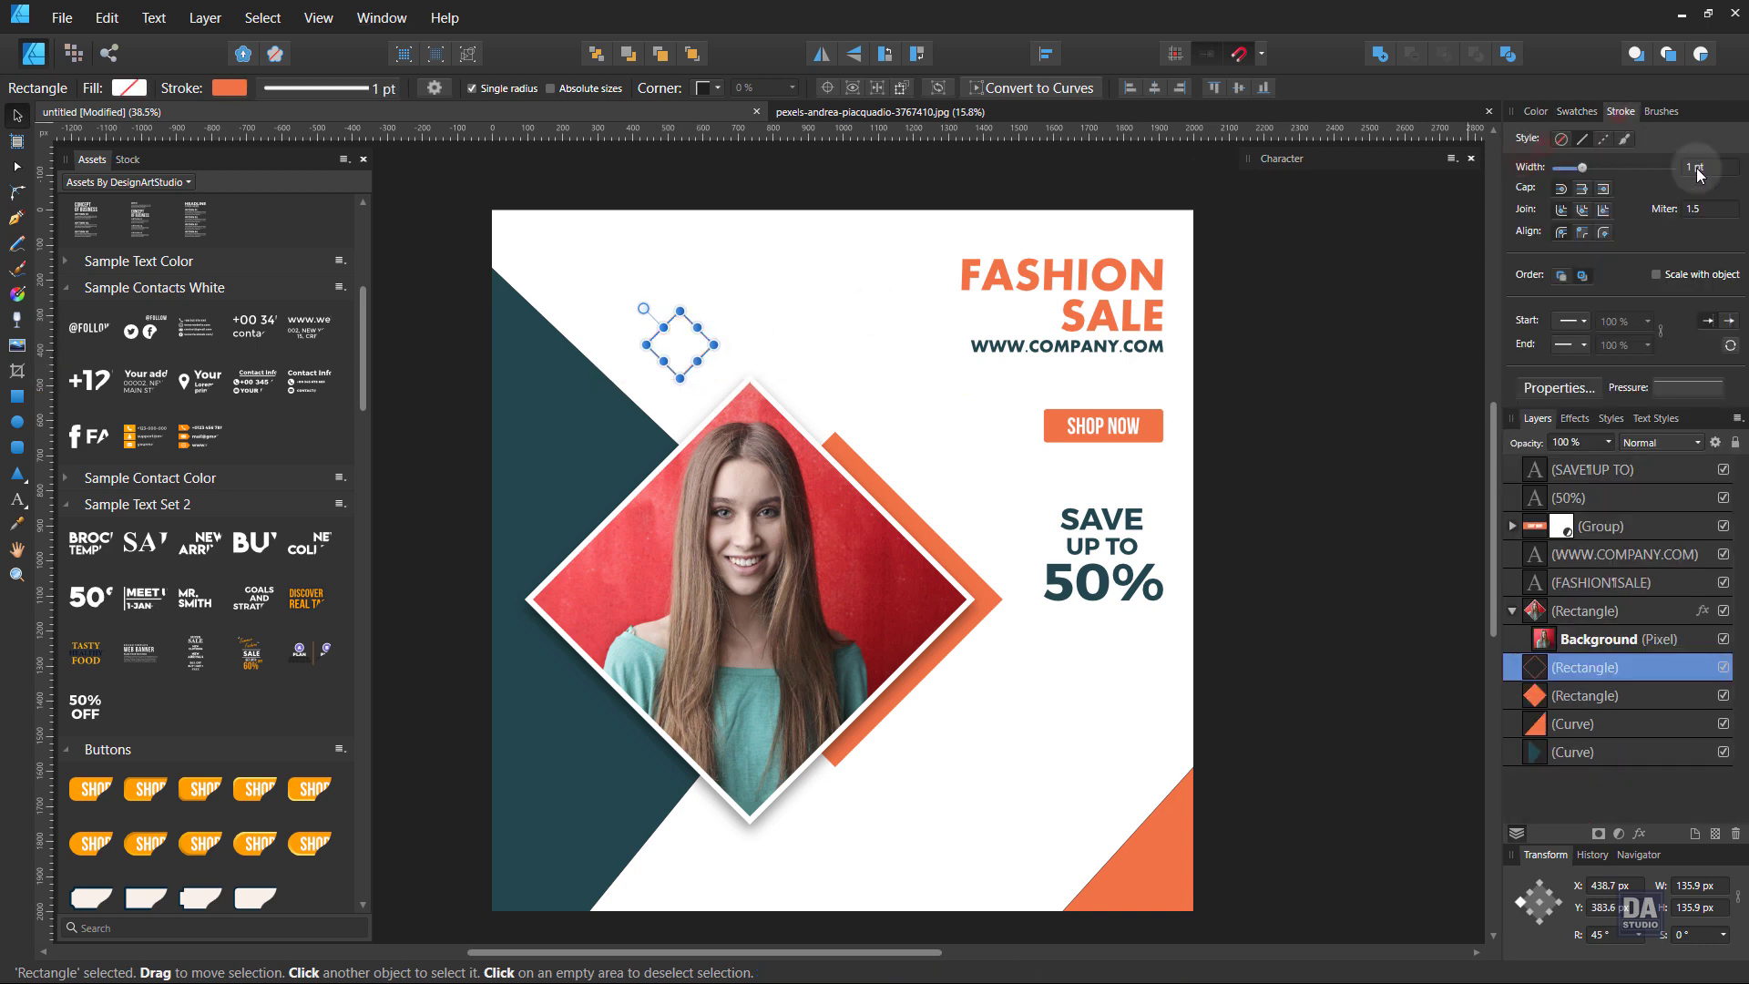
pyautogui.scroll(3, 1692, 166)
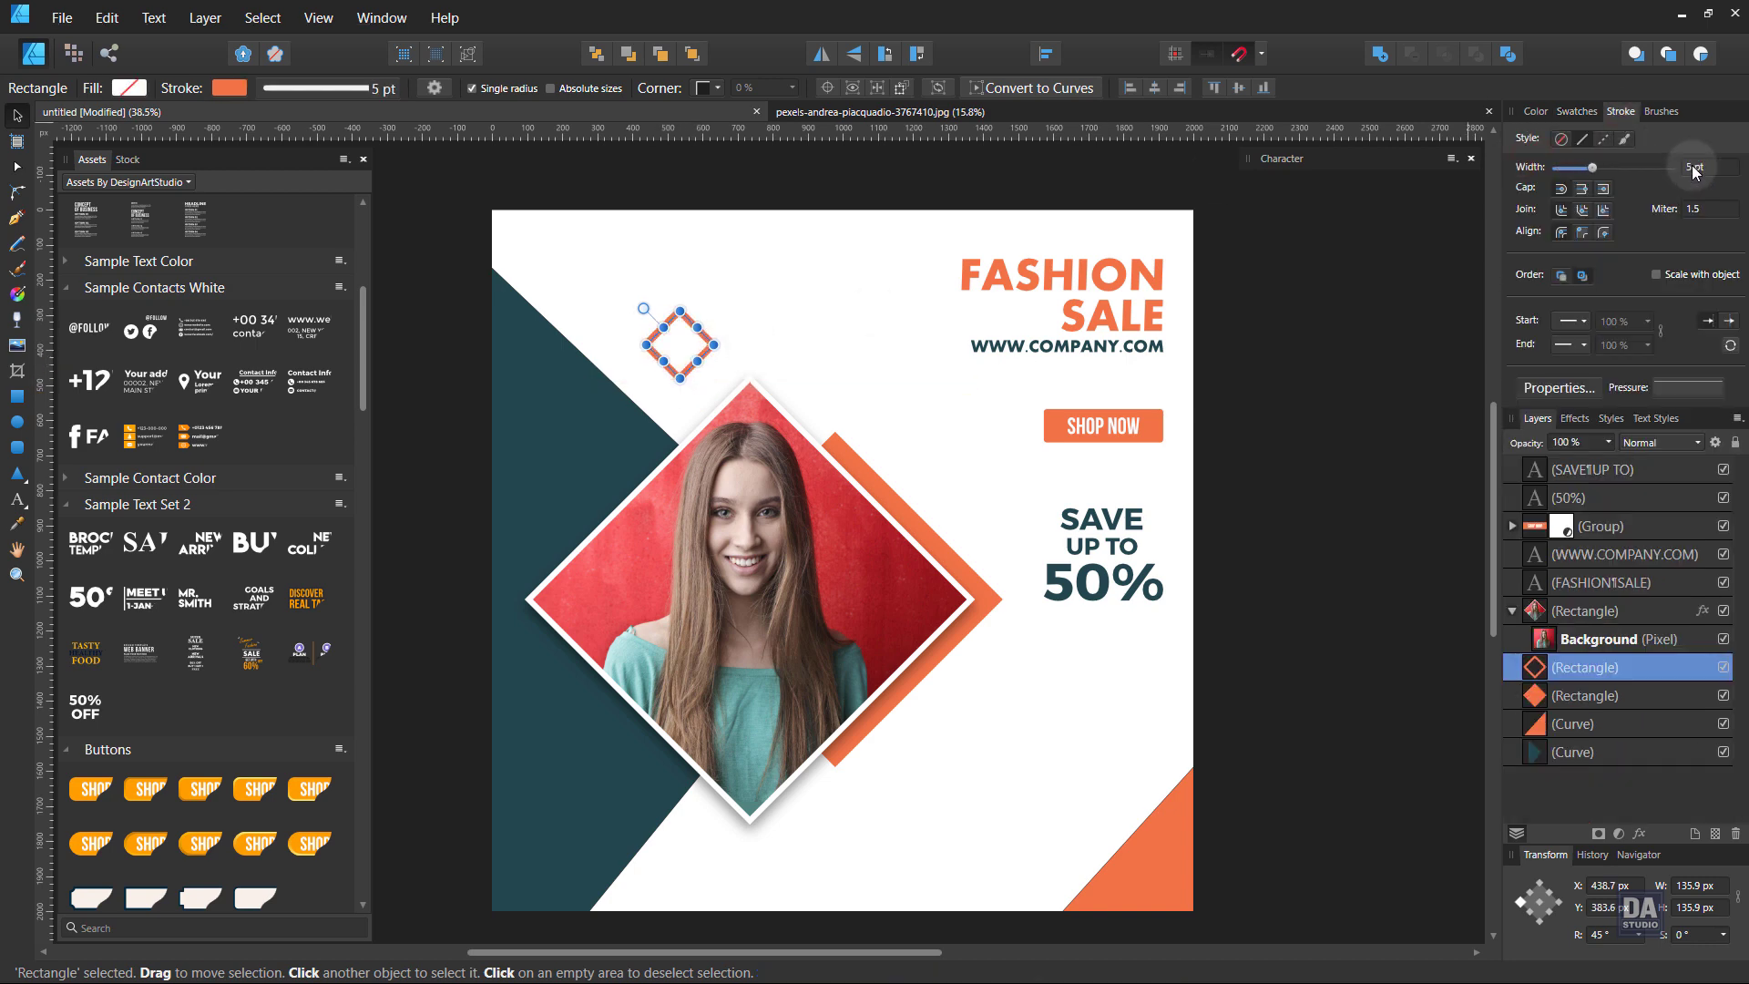
pyautogui.moveTo(713, 345); pyautogui.dragTo(706, 349)
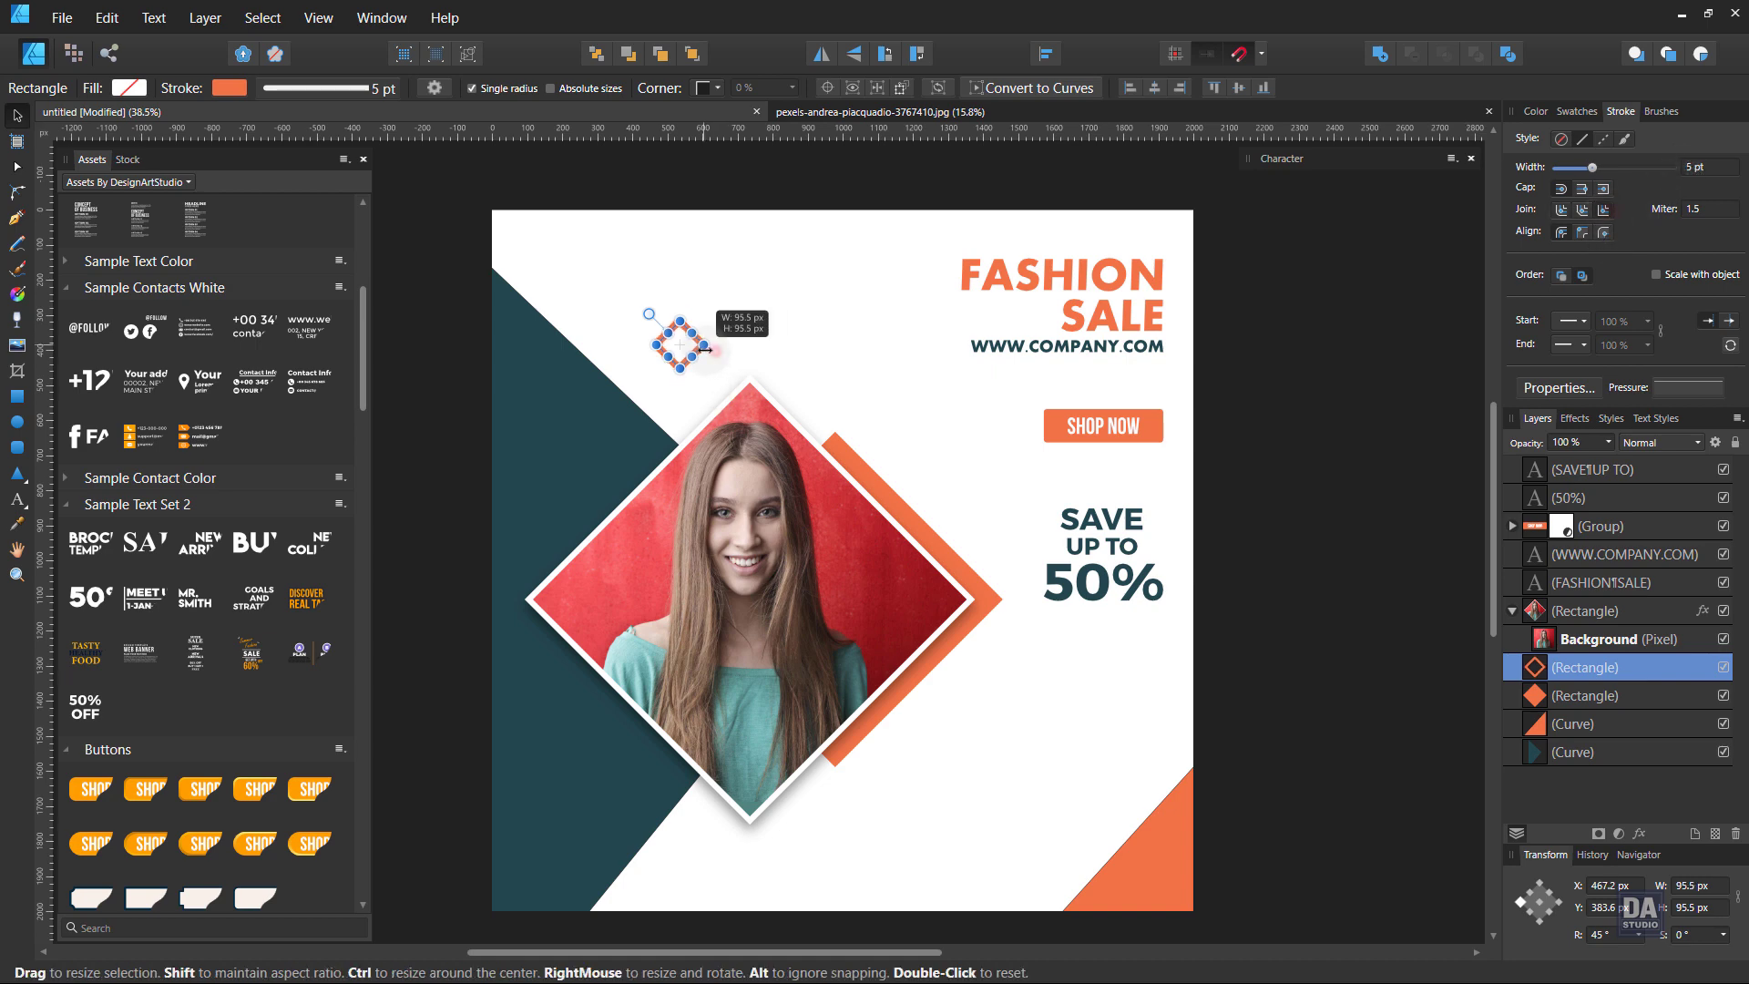
pyautogui.click(790, 357)
pyautogui.moveTo(731, 446); pyautogui.dragTo(725, 424)
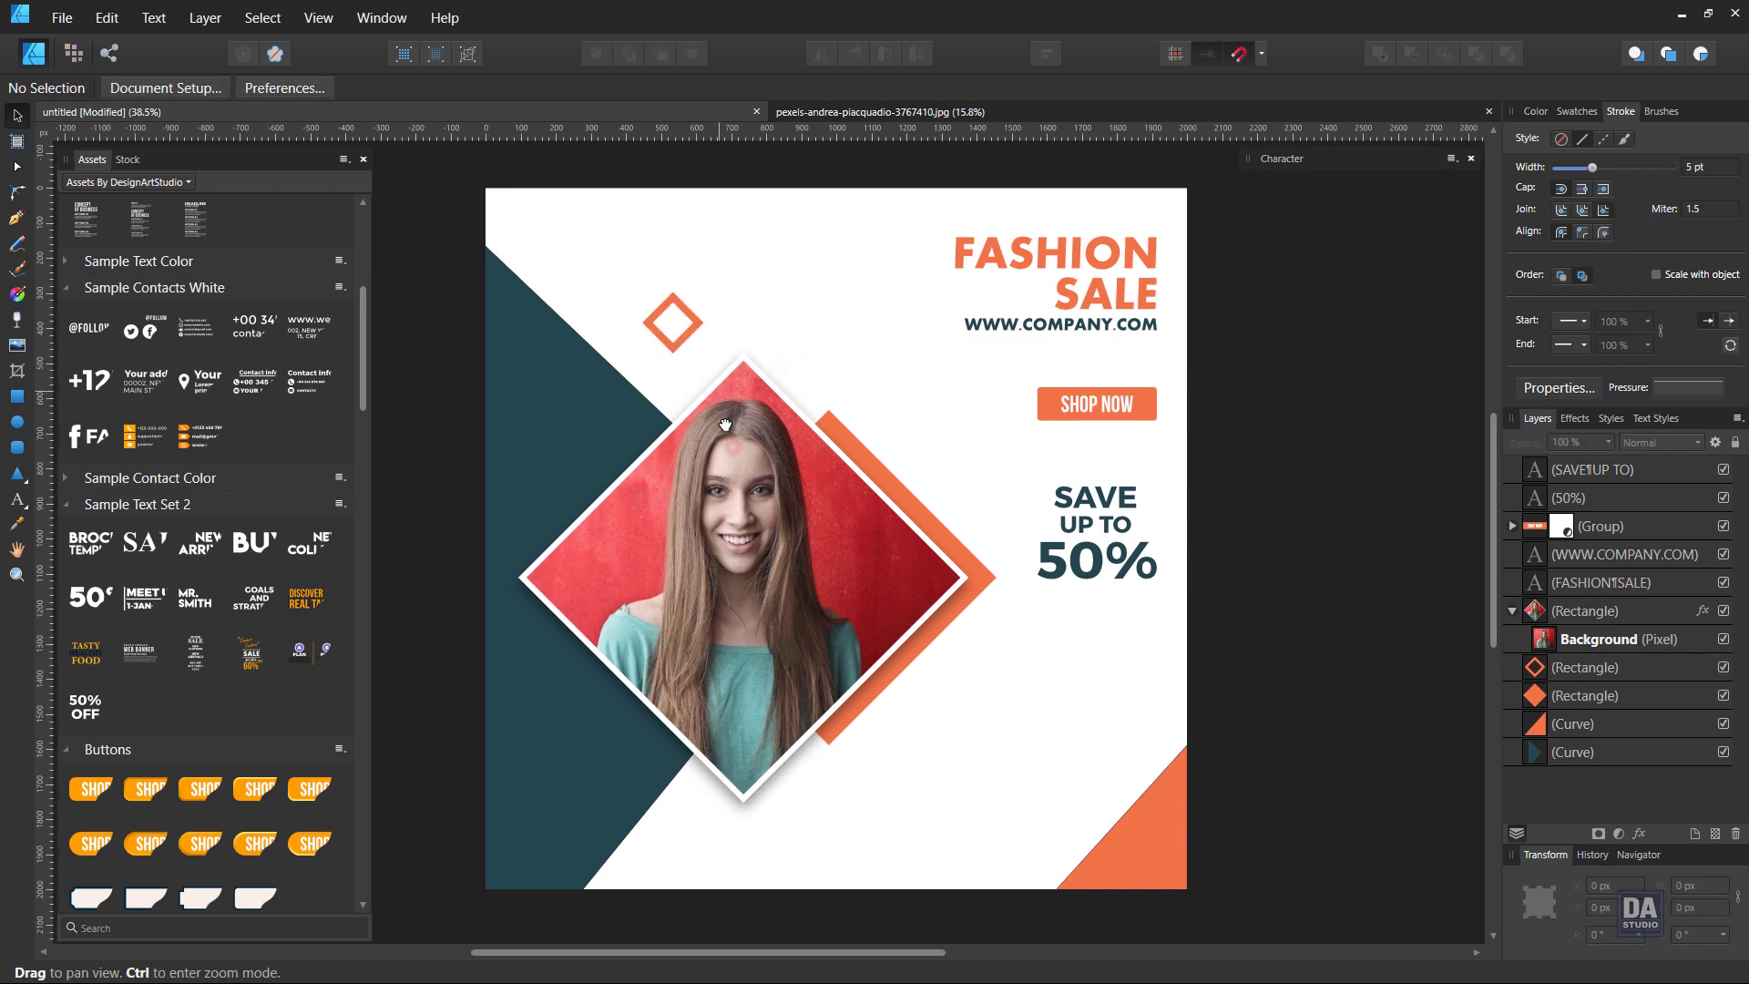
# Draw a tall thin rectangle bar with solid orange fill and no outline
pyautogui.press('m')
pyautogui.scroll(3, 830, 258)
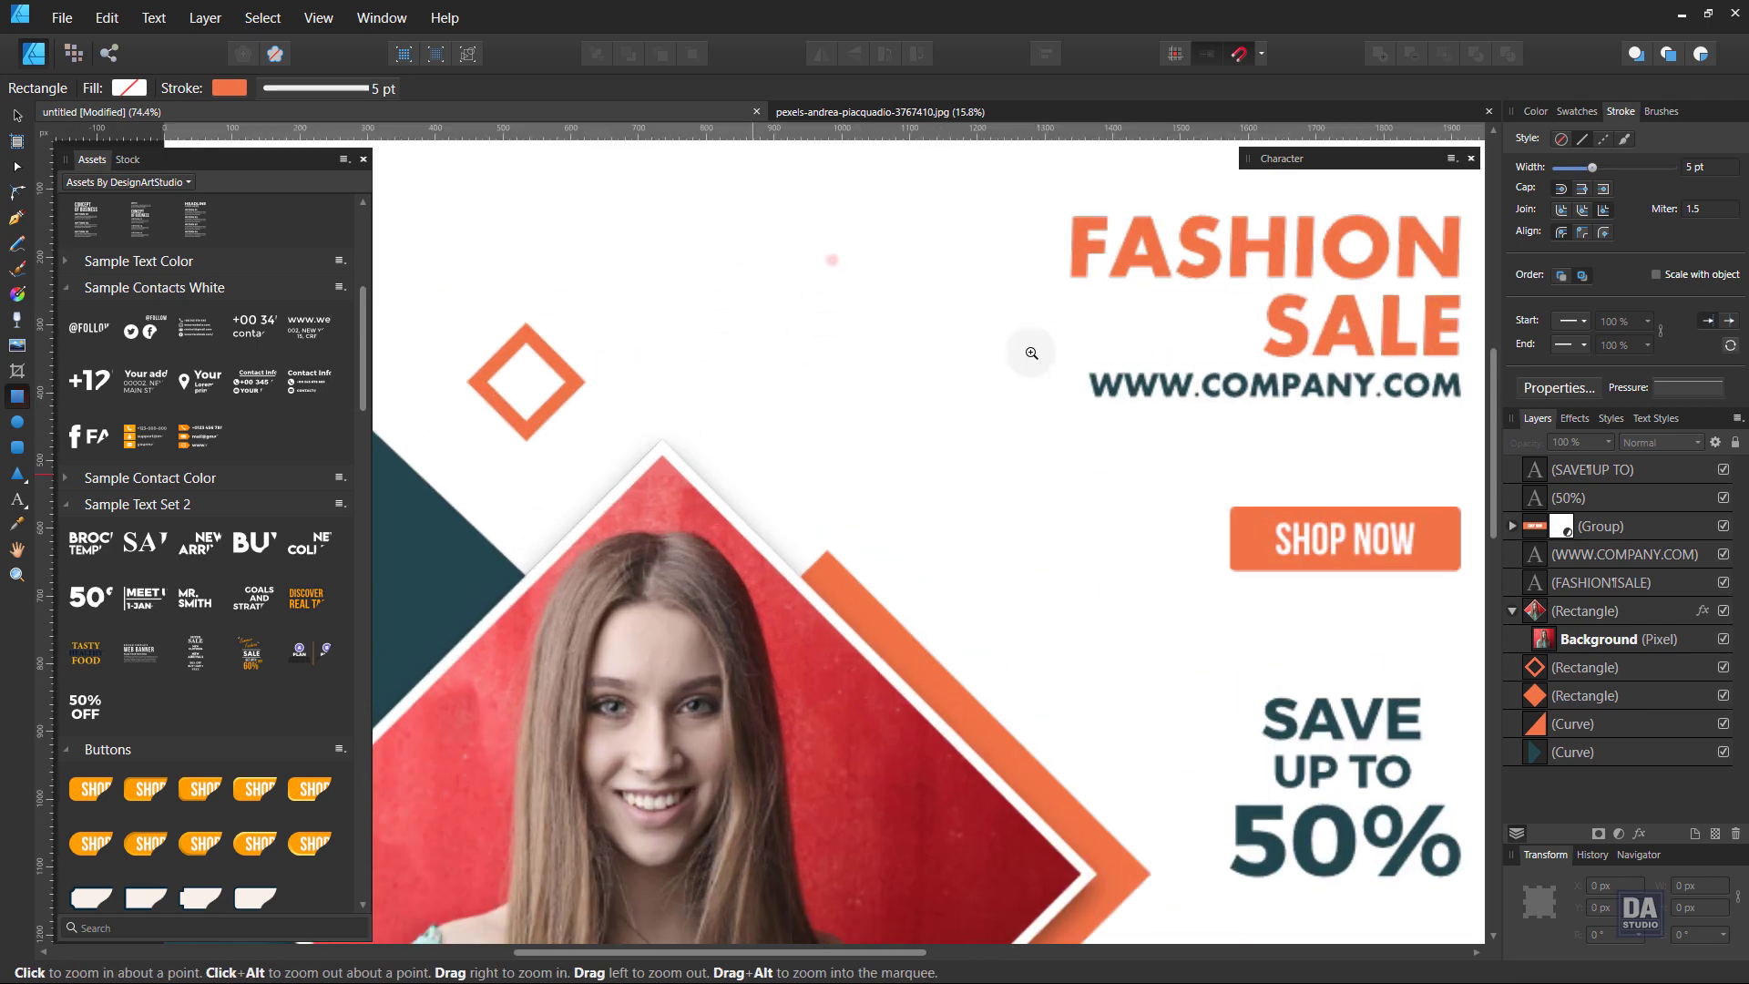
pyautogui.moveTo(743, 292); pyautogui.dragTo(770, 430)
pyautogui.click(1577, 111)
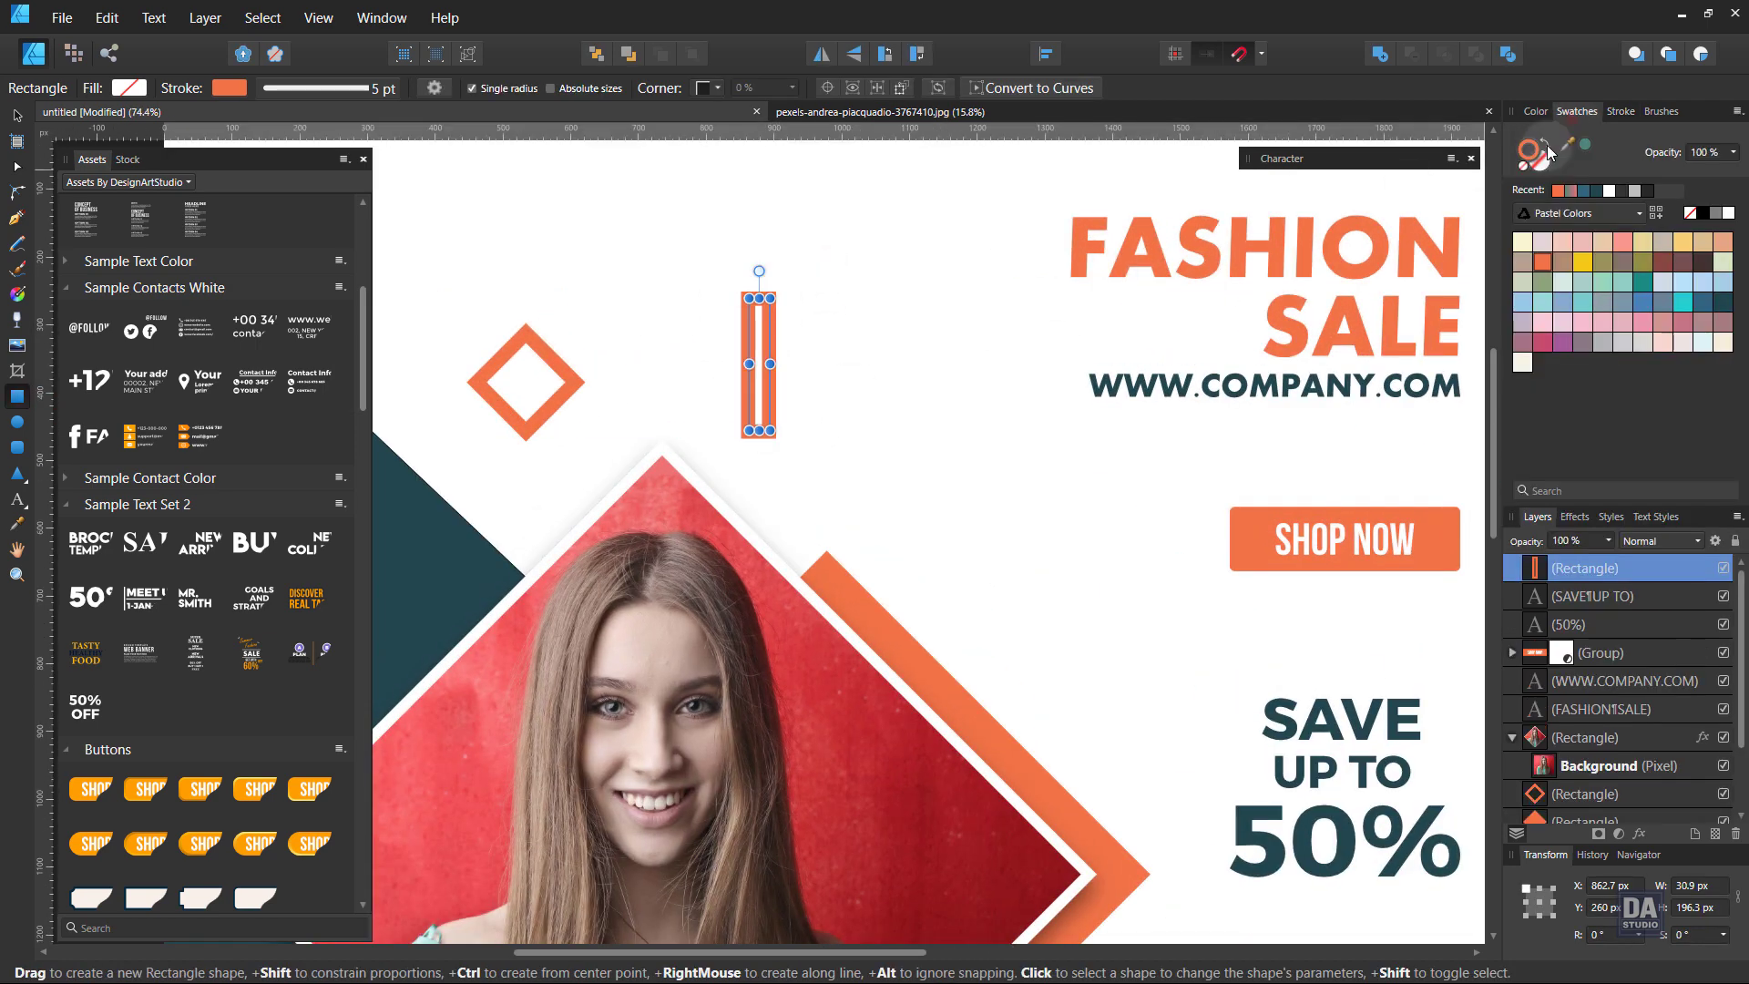
pyautogui.click(1545, 142)
# Rotate and duplicate the bar into an X, shrink both, and group them
pyautogui.press('v')
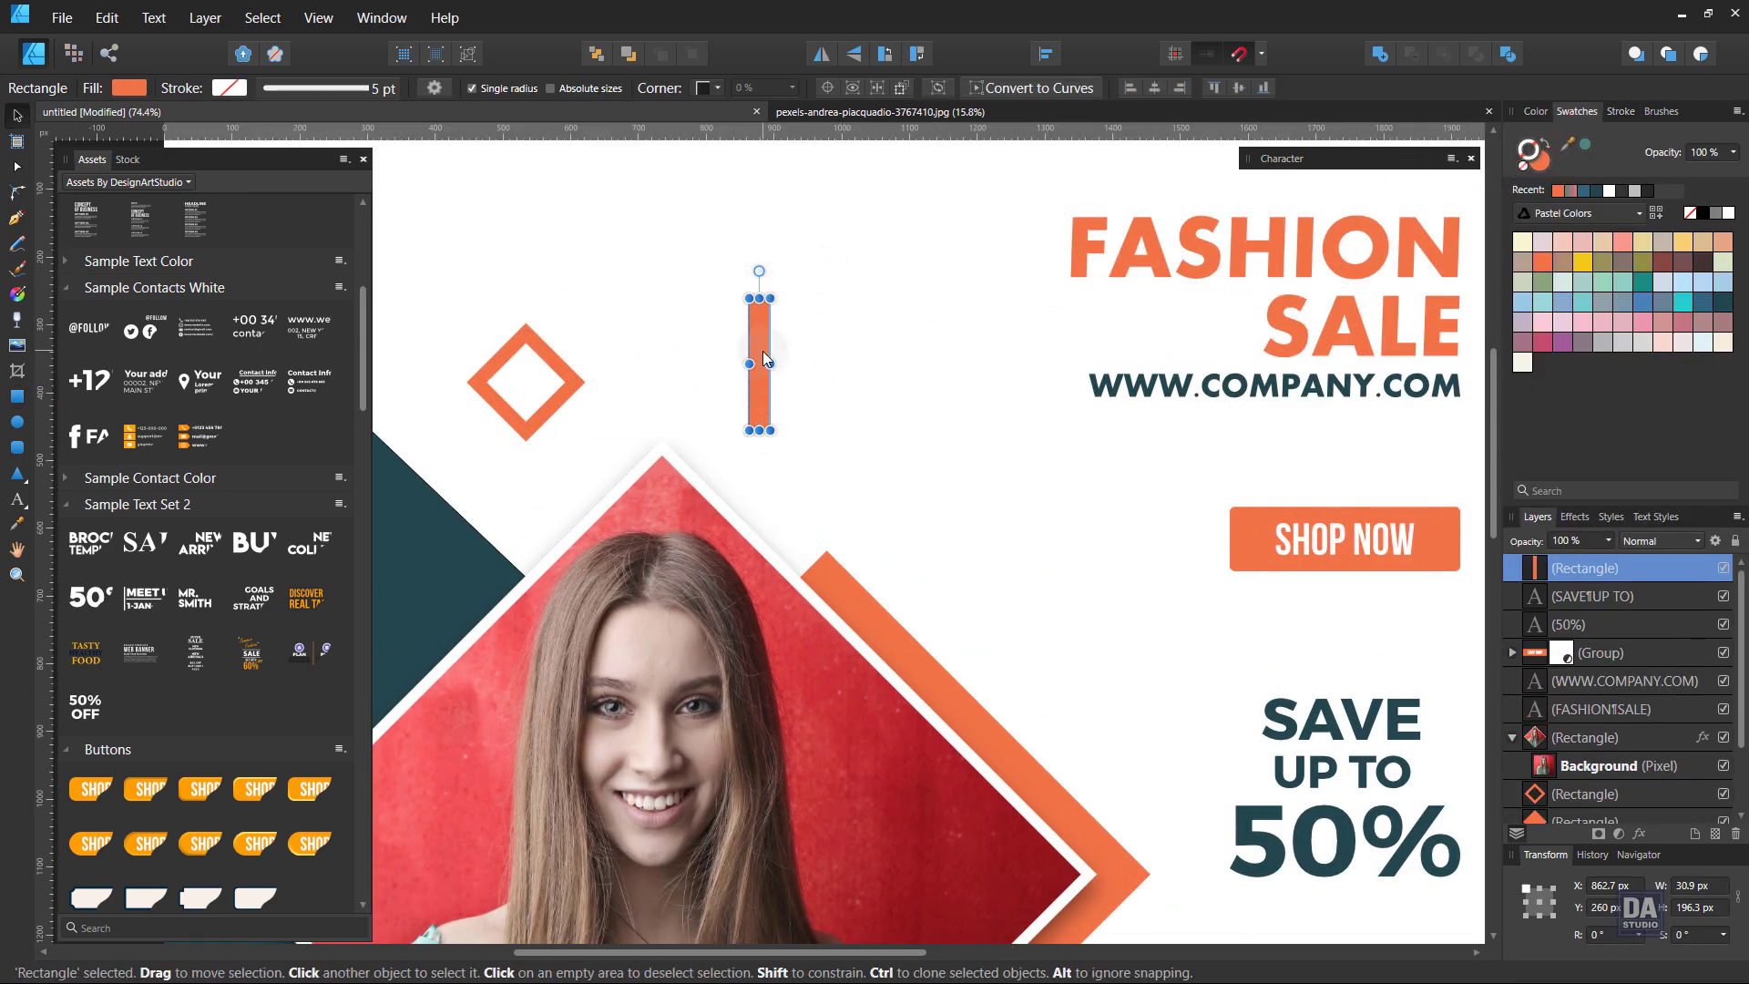
pyautogui.moveTo(755, 272)
pyautogui.mouseDown()
pyautogui.moveTo(723, 281)
pyautogui.moveTo(856, 303)
pyautogui.mouseUp()
pyautogui.hotkey('ctrl', 'j')
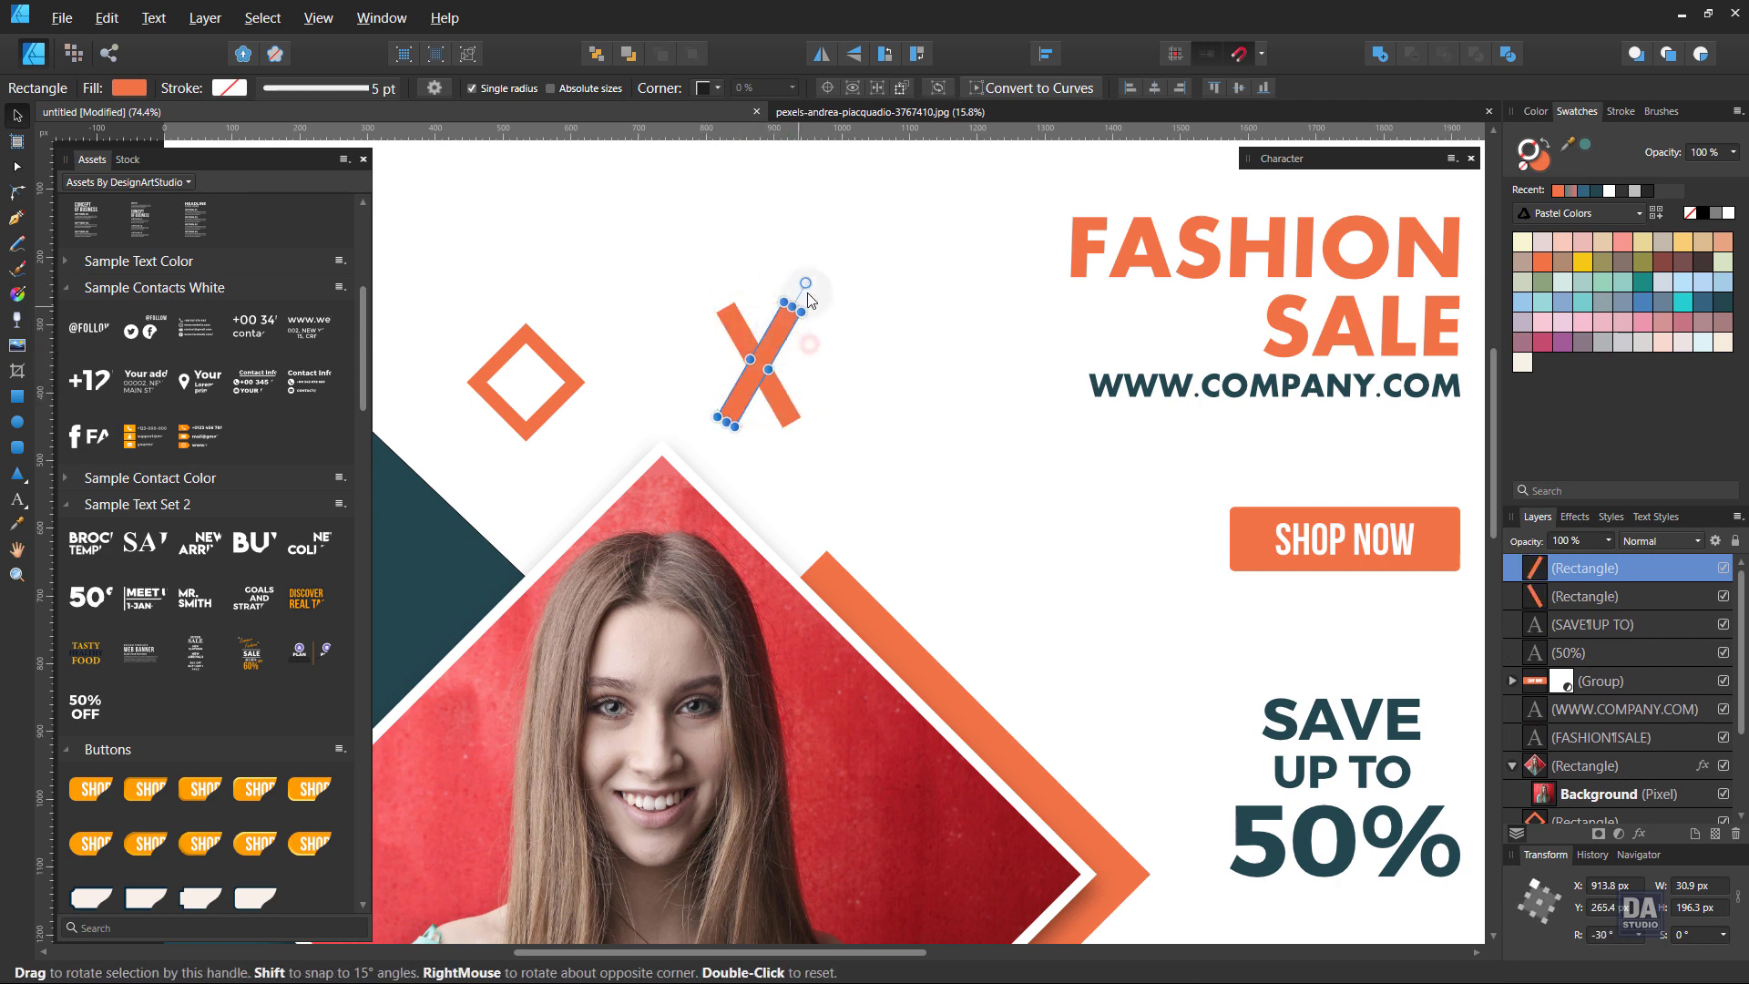
pyautogui.click(720, 296)
pyautogui.moveTo(692, 274)
pyautogui.mouseDown()
pyautogui.moveTo(824, 432)
pyautogui.moveTo(790, 396)
pyautogui.mouseUp()
pyautogui.rightClick(774, 388)
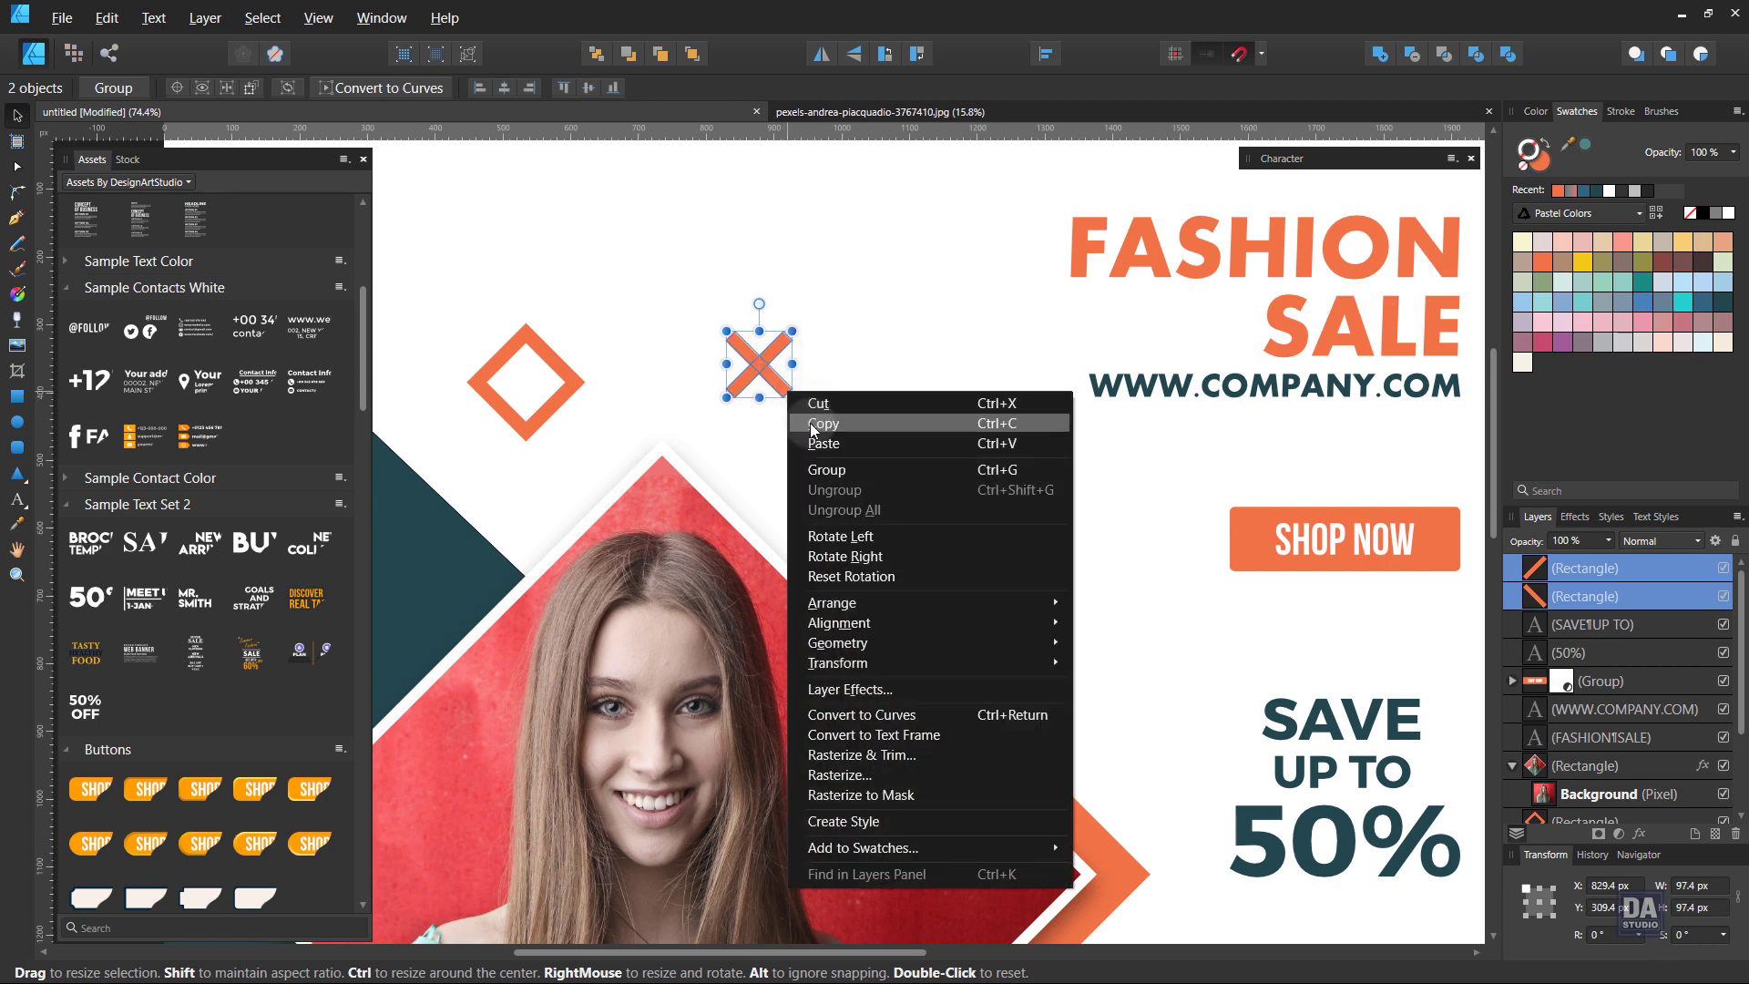
pyautogui.click(911, 468)
# Move the cross below the photo, rotate it upright, and resize the small outline diamond
pyautogui.moveTo(893, 456); pyautogui.dragTo(793, 430)
pyautogui.scroll(-3, 793, 430)
pyautogui.moveTo(818, 255)
pyautogui.mouseDown()
pyautogui.moveTo(792, 761)
pyautogui.moveTo(888, 729)
pyautogui.mouseUp()
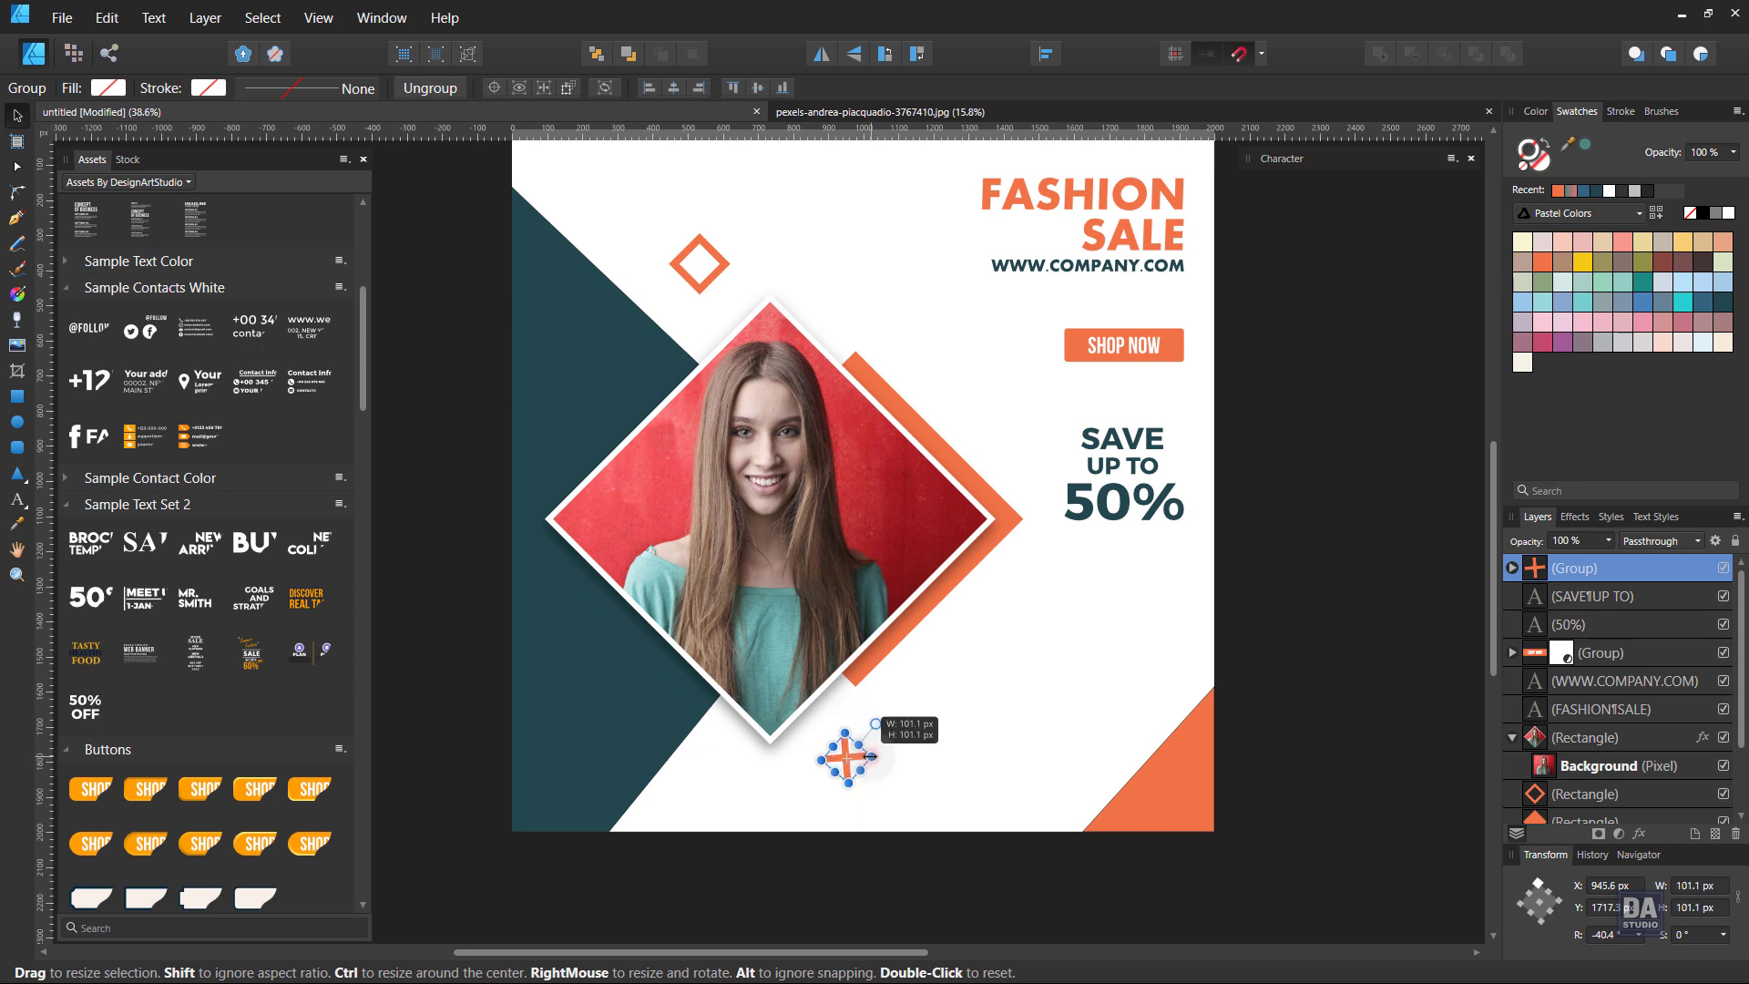
pyautogui.click(890, 758)
pyautogui.moveTo(992, 736); pyautogui.dragTo(967, 756)
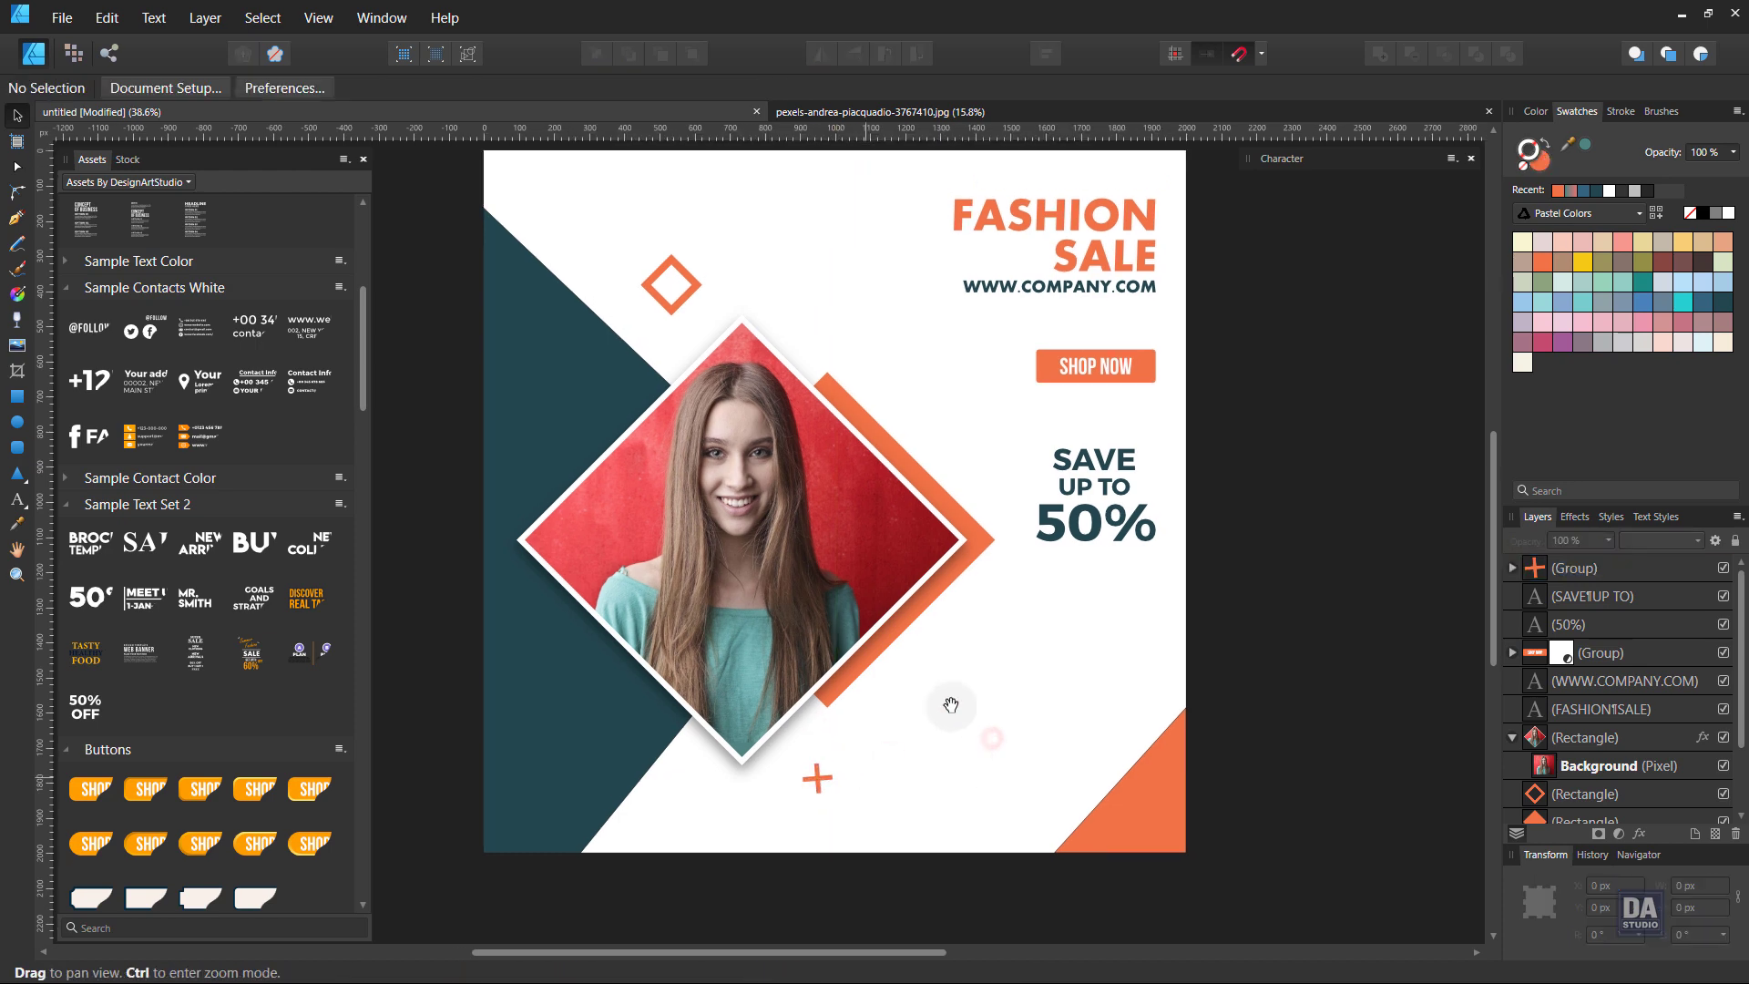
pyautogui.click(658, 269)
pyautogui.moveTo(710, 279); pyautogui.dragTo(716, 253)
# Shift the orange plus sign up and to the right
pyautogui.click(781, 273)
pyautogui.click(660, 273)
pyautogui.click(727, 247)
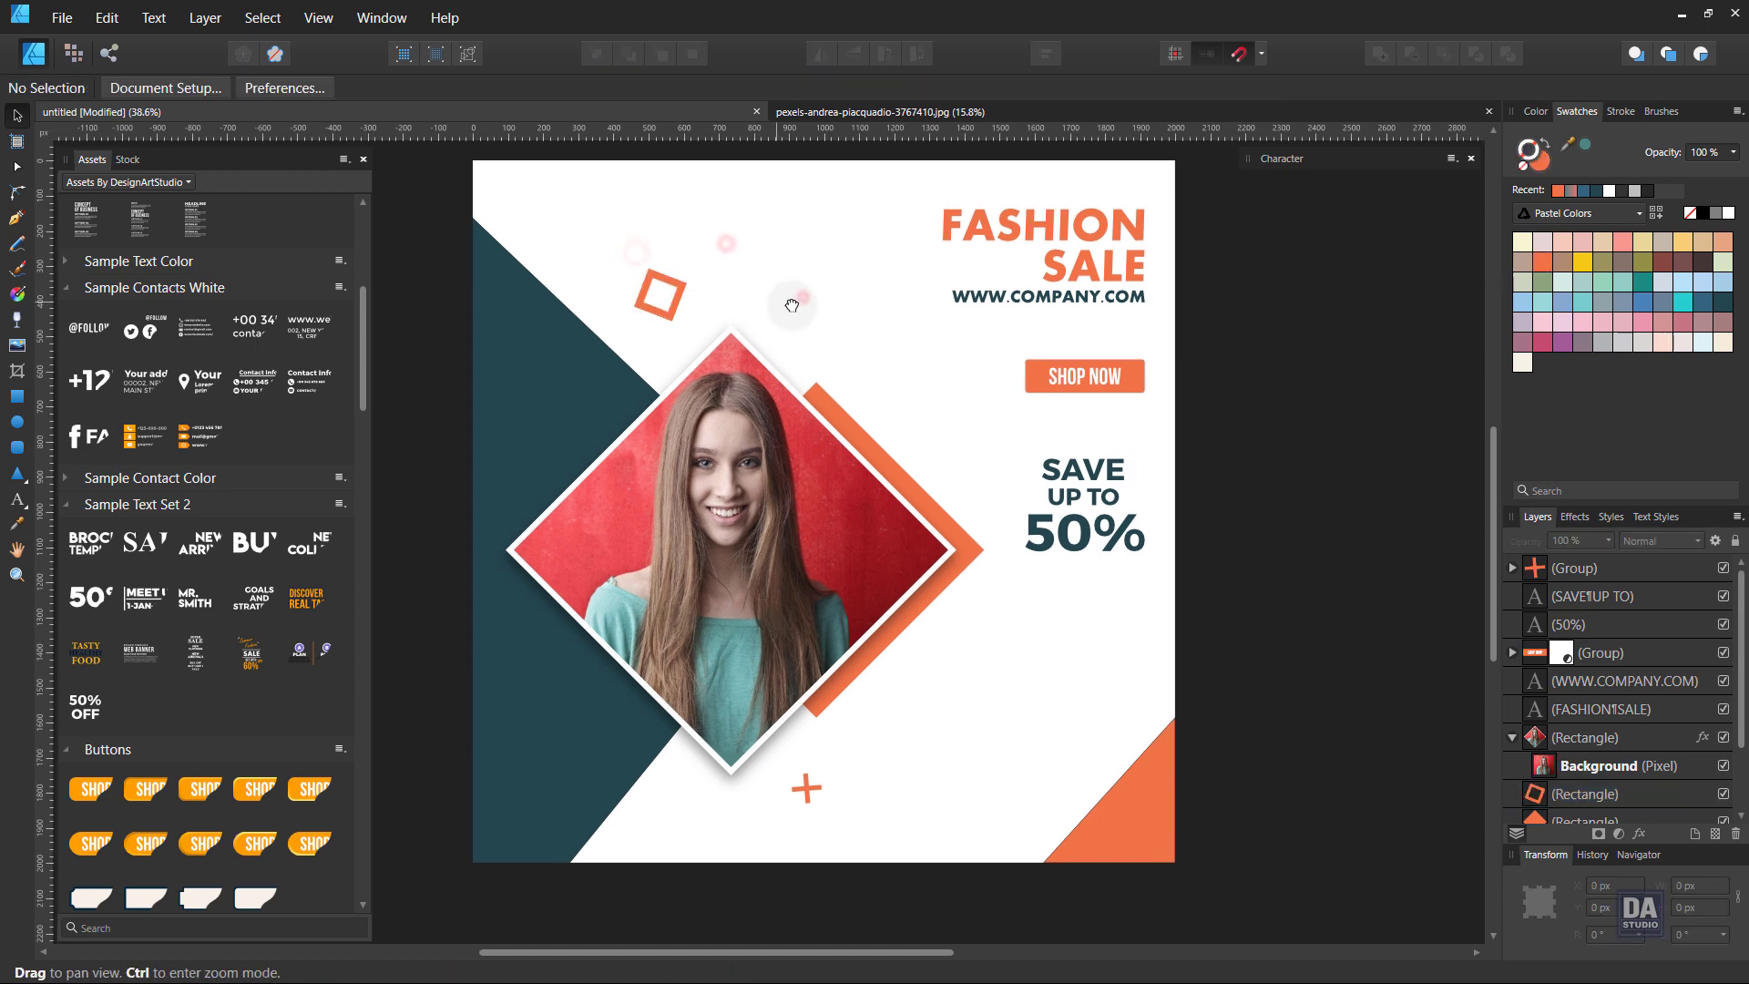
pyautogui.moveTo(806, 782); pyautogui.dragTo(902, 751)
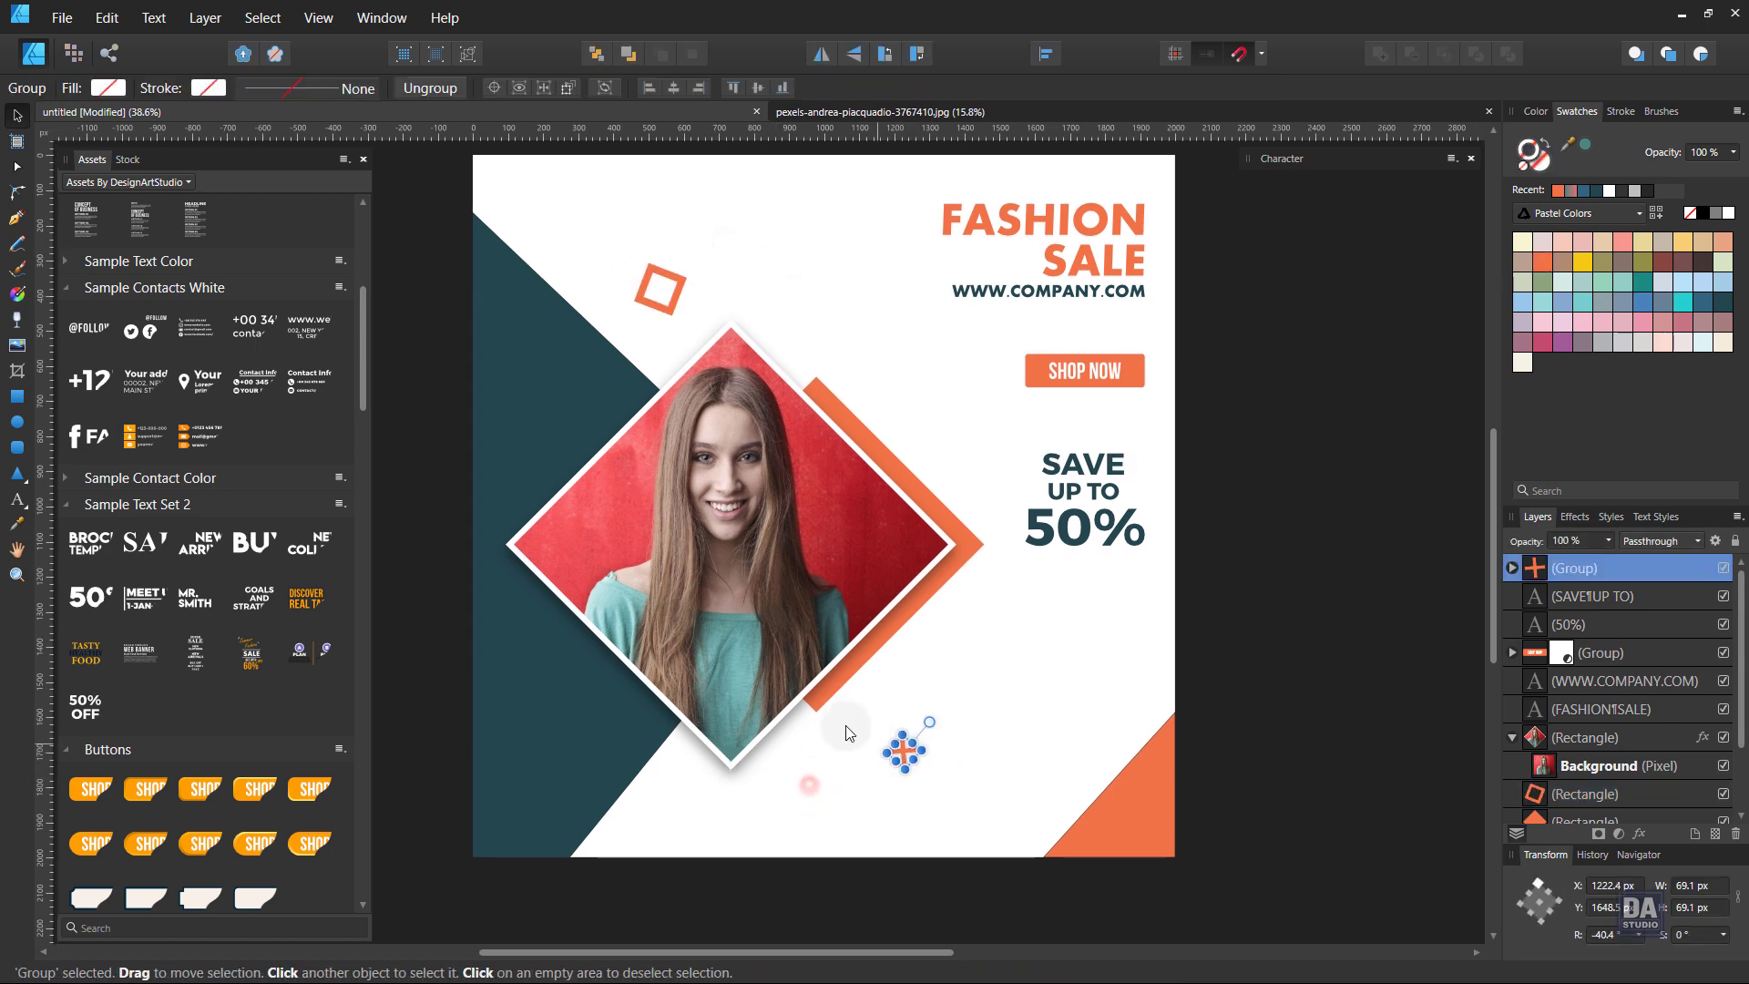
# Copy the orange diamond below the photo, convert to curves, delete one node, and fill dark teal
pyautogui.click(866, 686)
pyautogui.moveTo(818, 712)
pyautogui.mouseDown()
pyautogui.moveTo(727, 638)
pyautogui.moveTo(711, 793)
pyautogui.moveTo(738, 805)
pyautogui.moveTo(682, 793)
pyautogui.mouseUp()
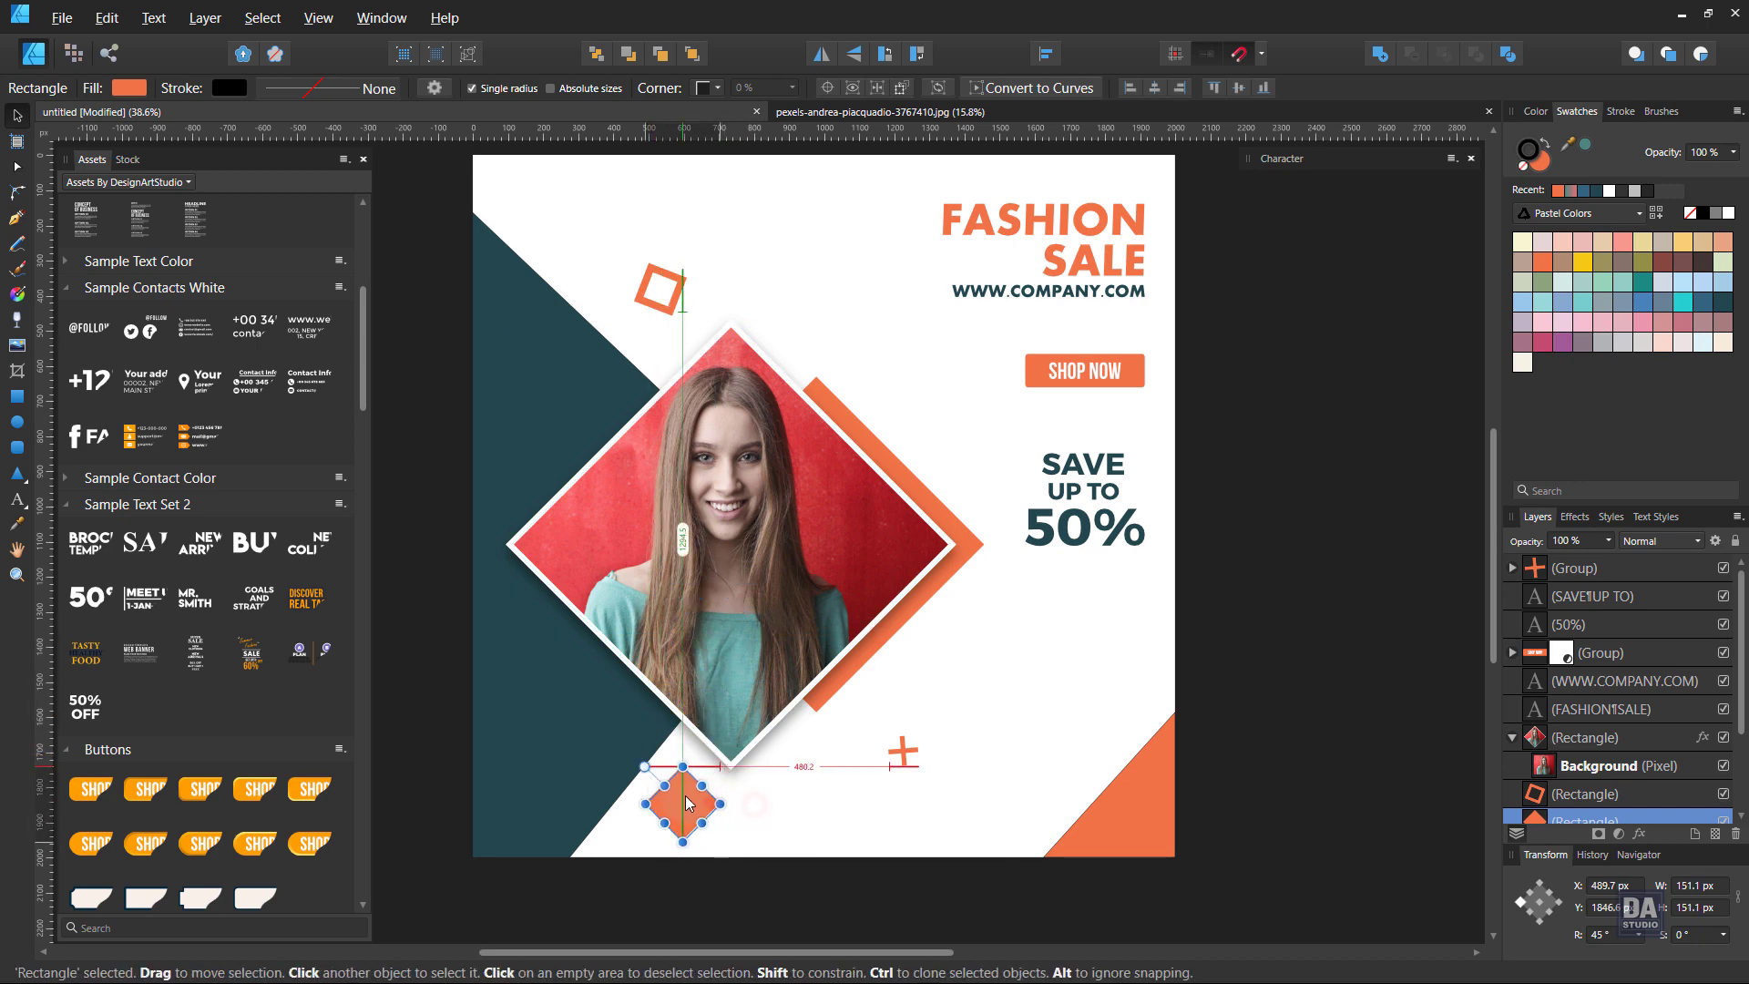
pyautogui.click(1040, 88)
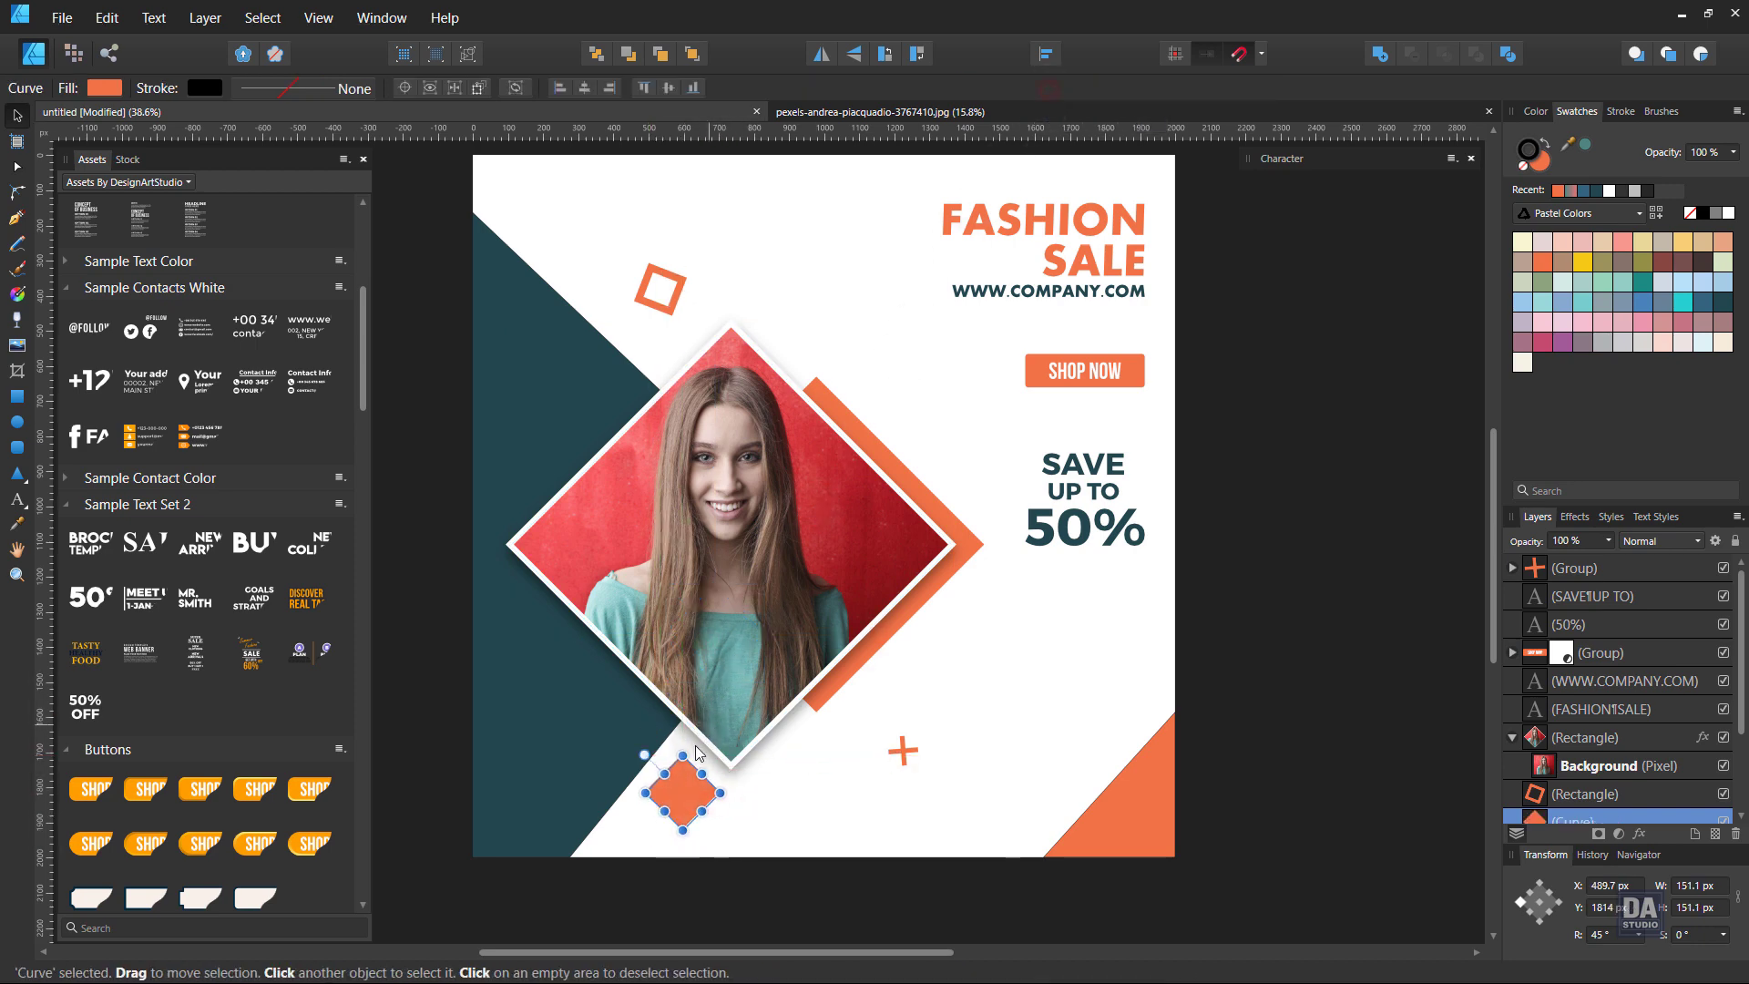
pyautogui.press('a')
pyautogui.press('Delete')
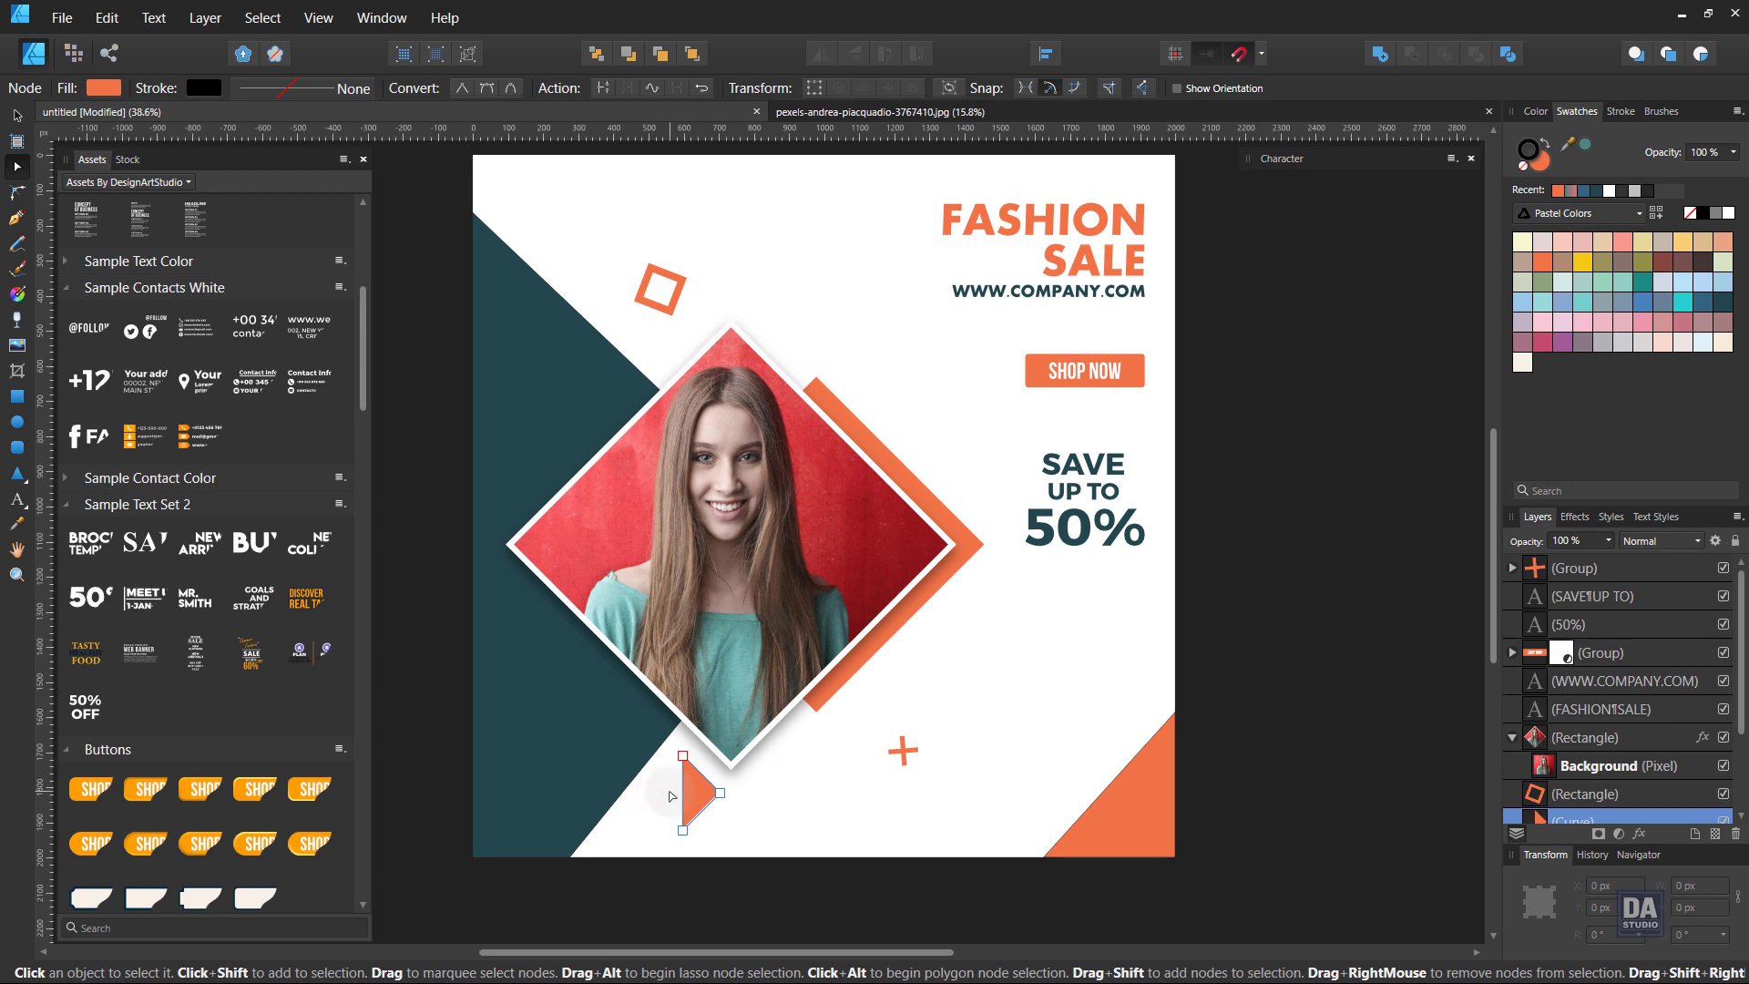
pyautogui.press('v')
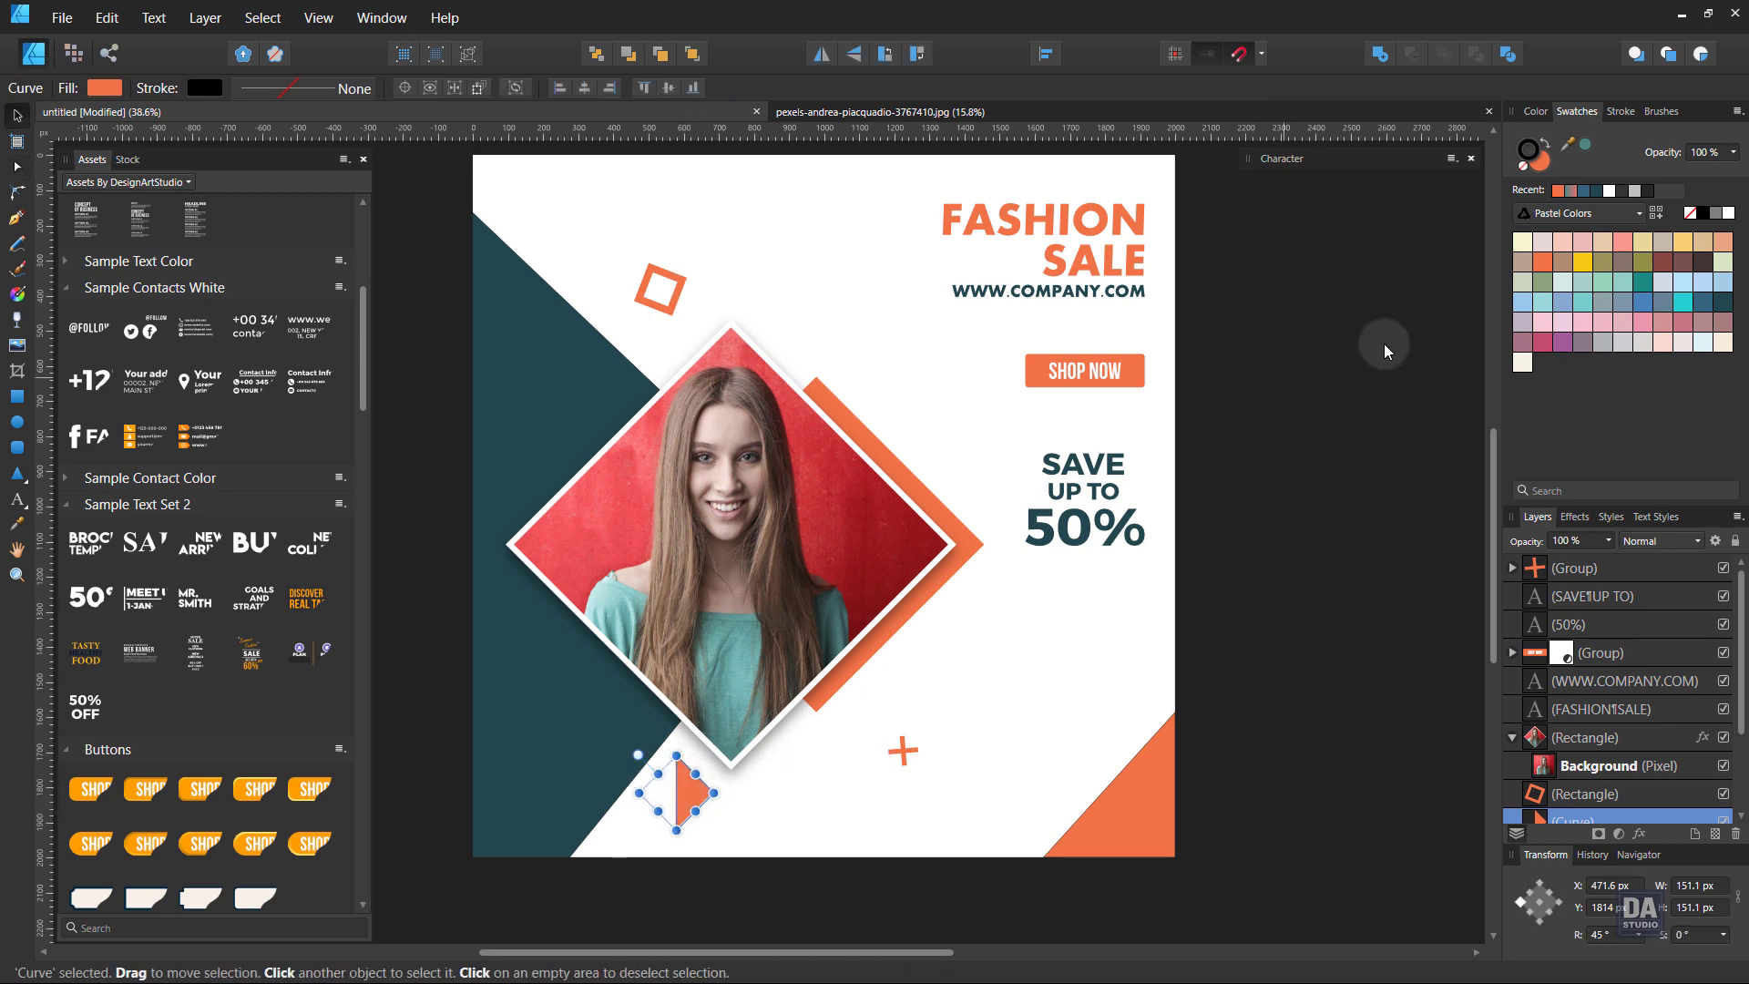
pyautogui.click(1724, 302)
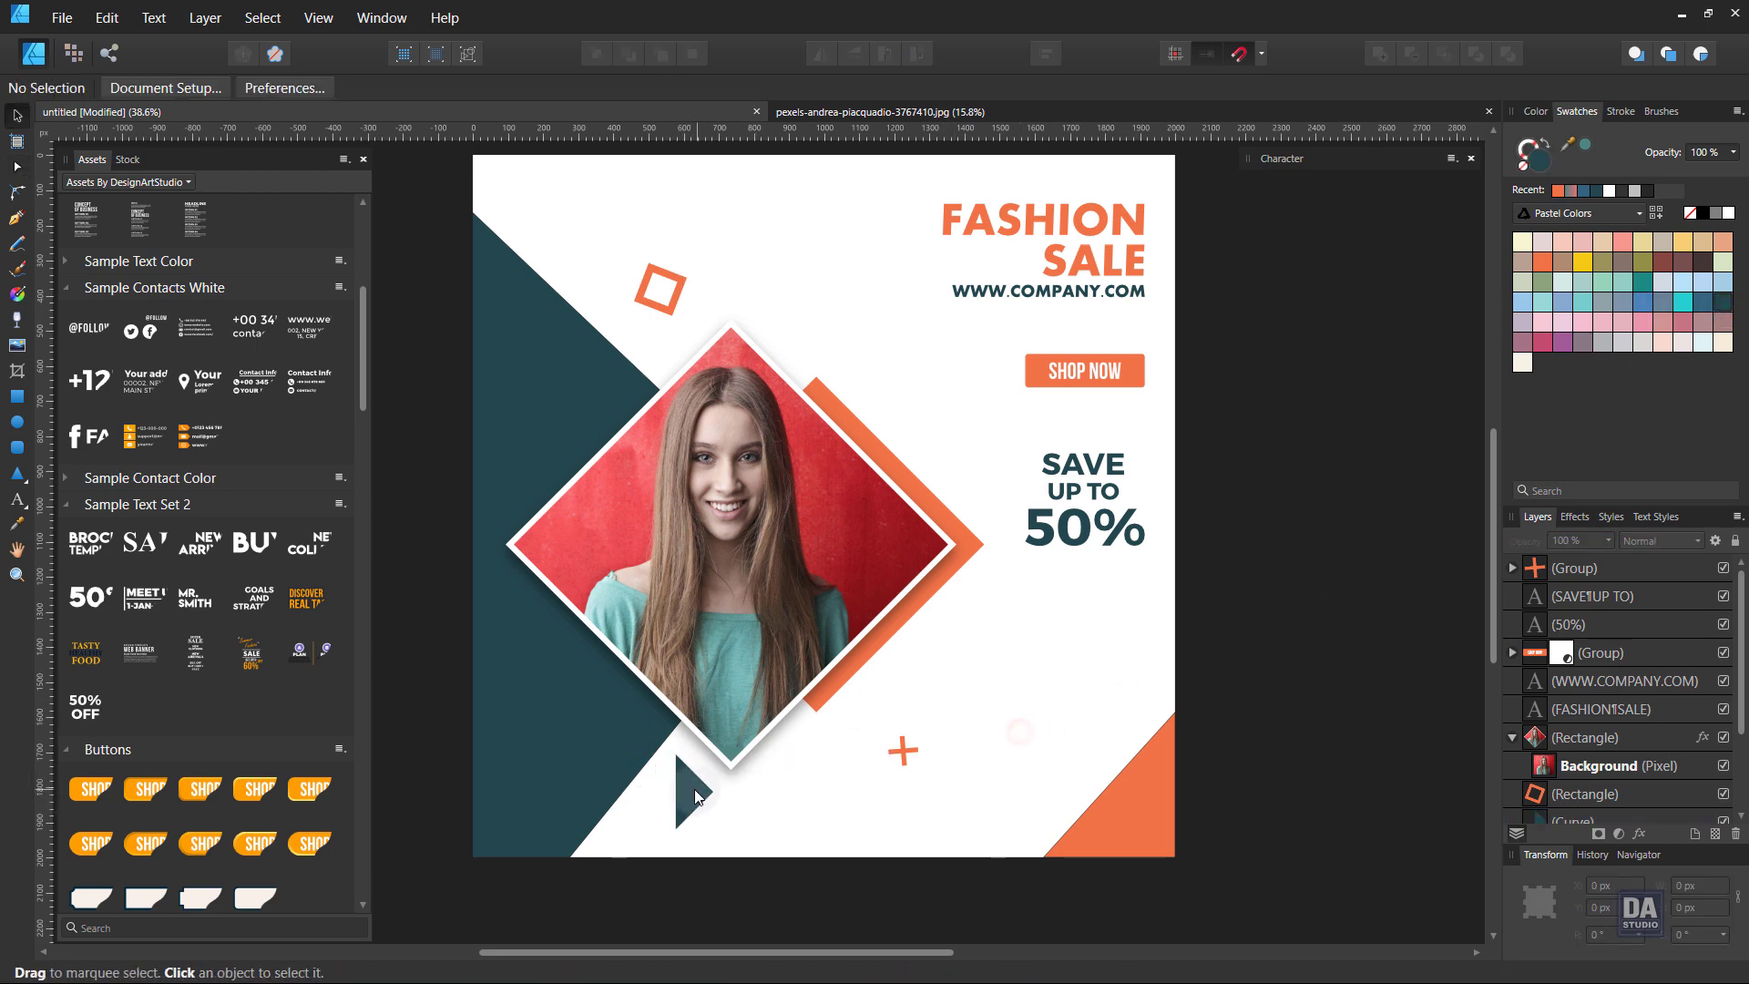
# Copy the teal triangle above the photo and fill it with the orange swatch
pyautogui.moveTo(692, 789)
pyautogui.mouseDown()
pyautogui.moveTo(718, 405)
pyautogui.moveTo(694, 306)
pyautogui.moveTo(624, 284)
pyautogui.moveTo(587, 223)
pyautogui.mouseUp()
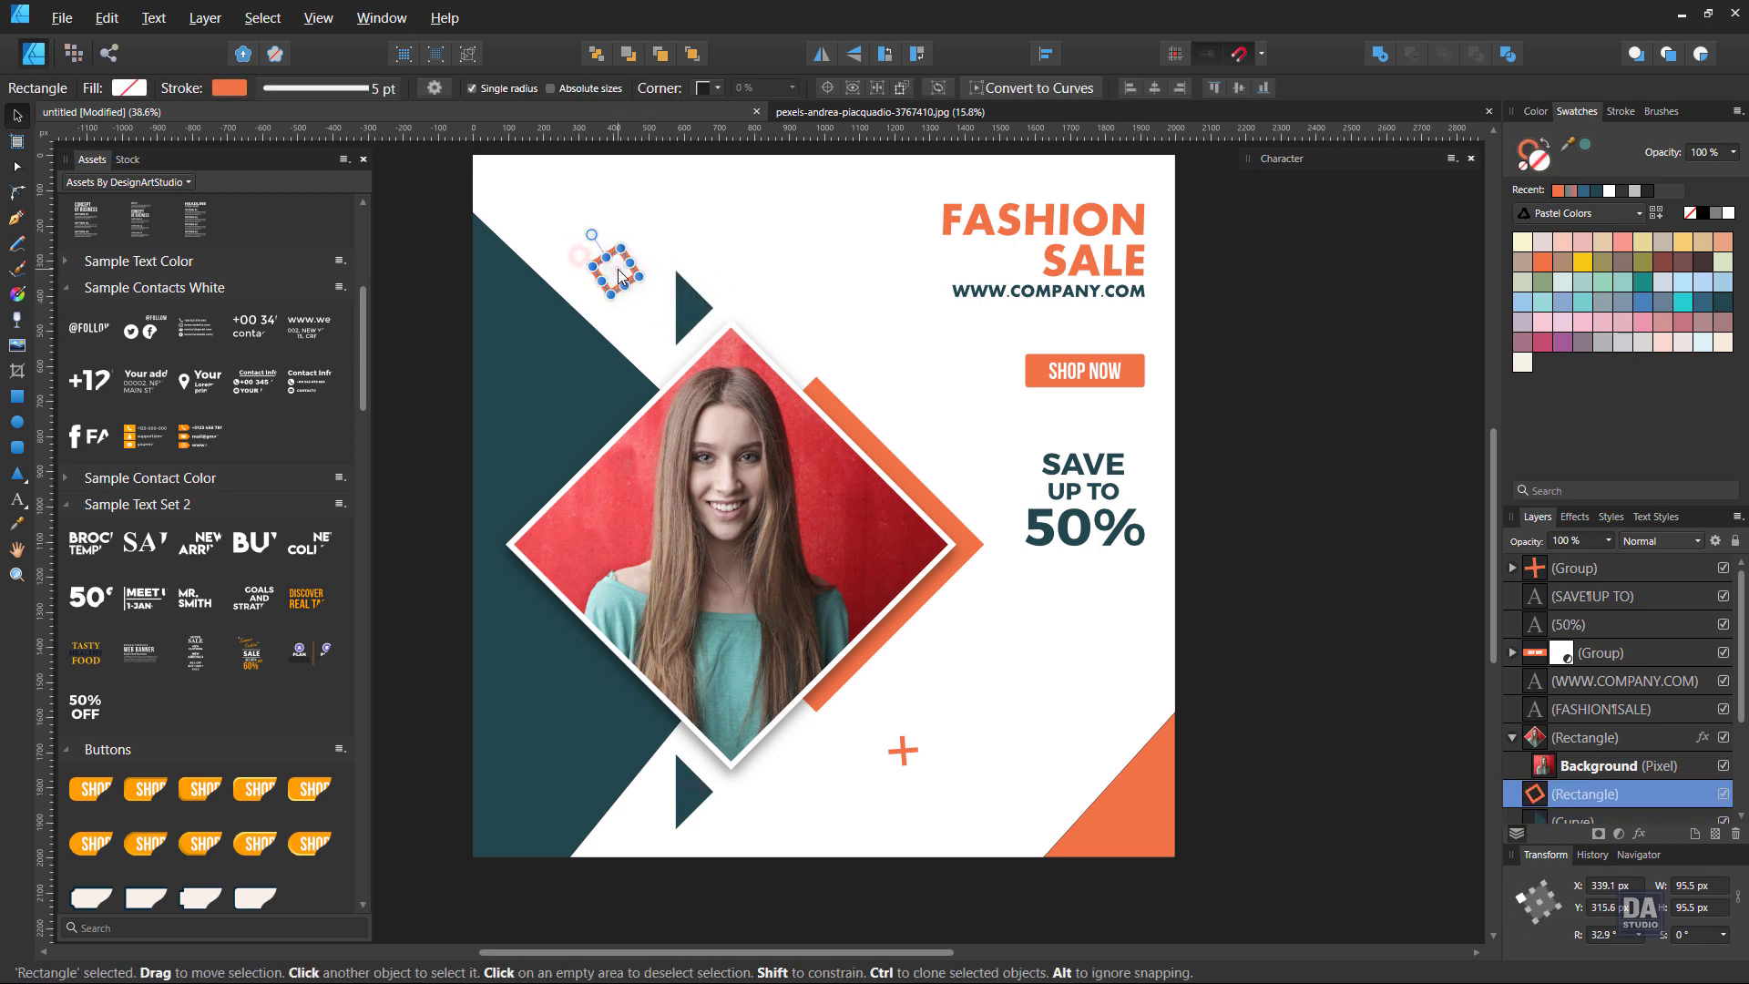
pyautogui.moveTo(686, 312); pyautogui.dragTo(676, 296)
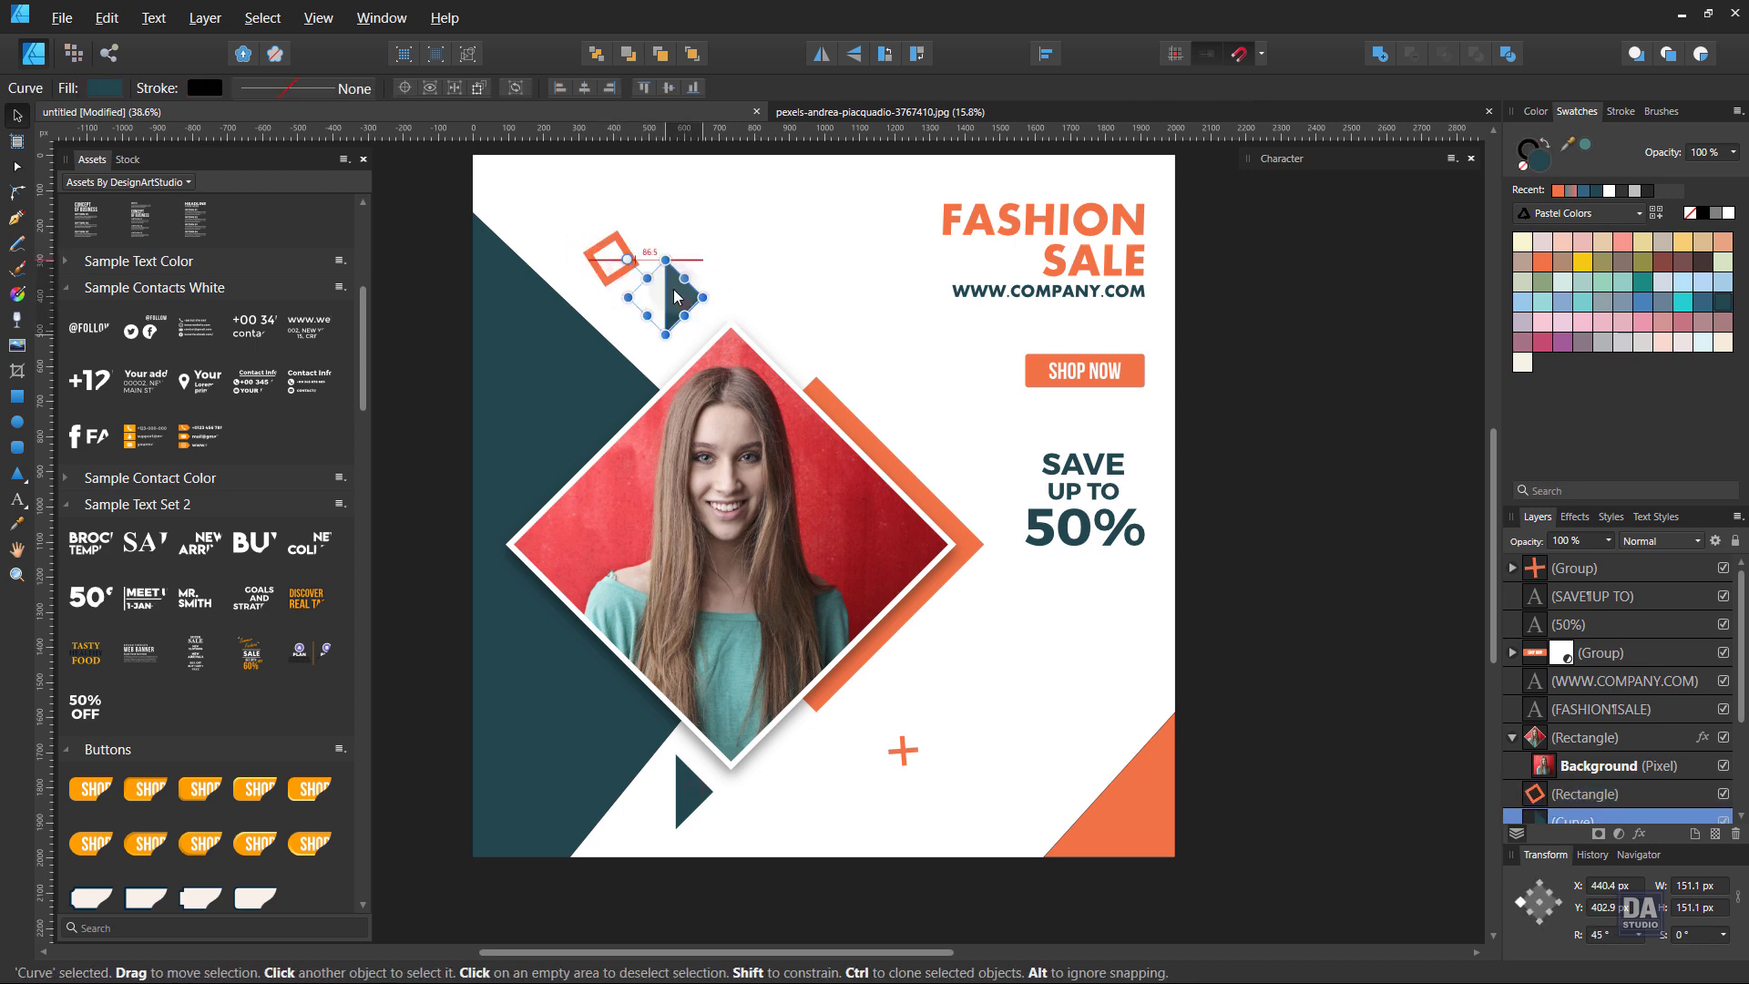
pyautogui.click(1545, 267)
pyautogui.click(1248, 395)
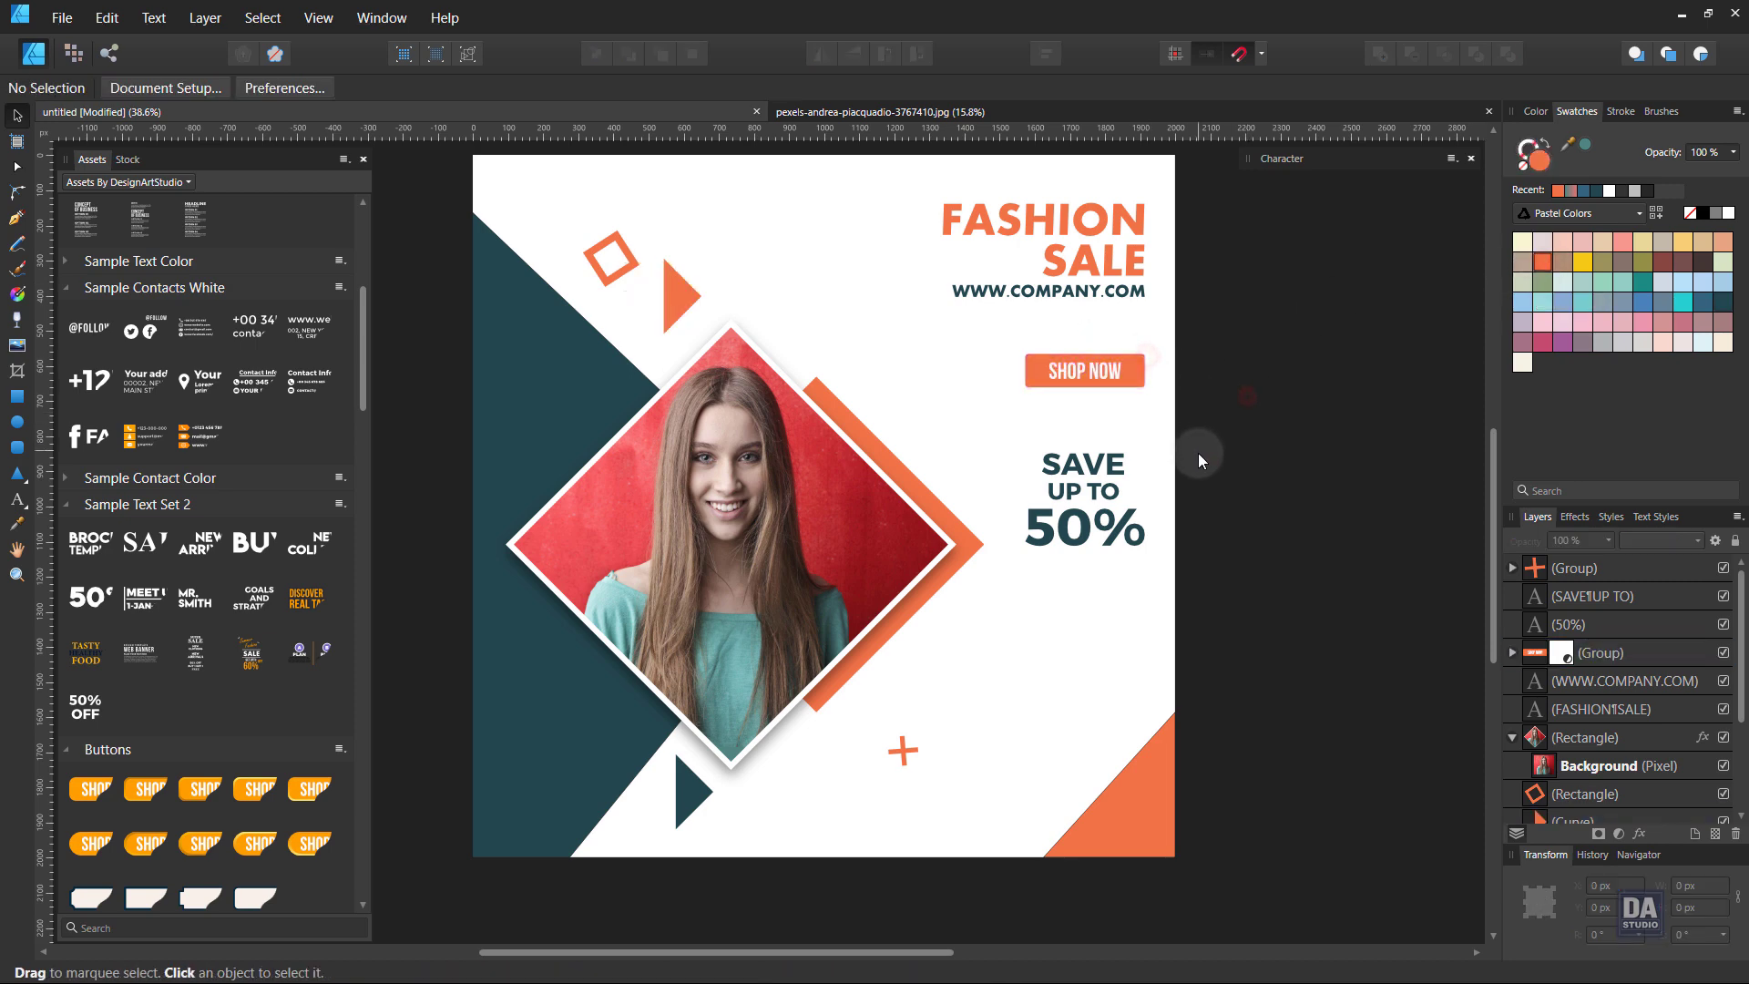
# Shrink the orange outline diamond and move it near SHOP NOW
pyautogui.click(617, 276)
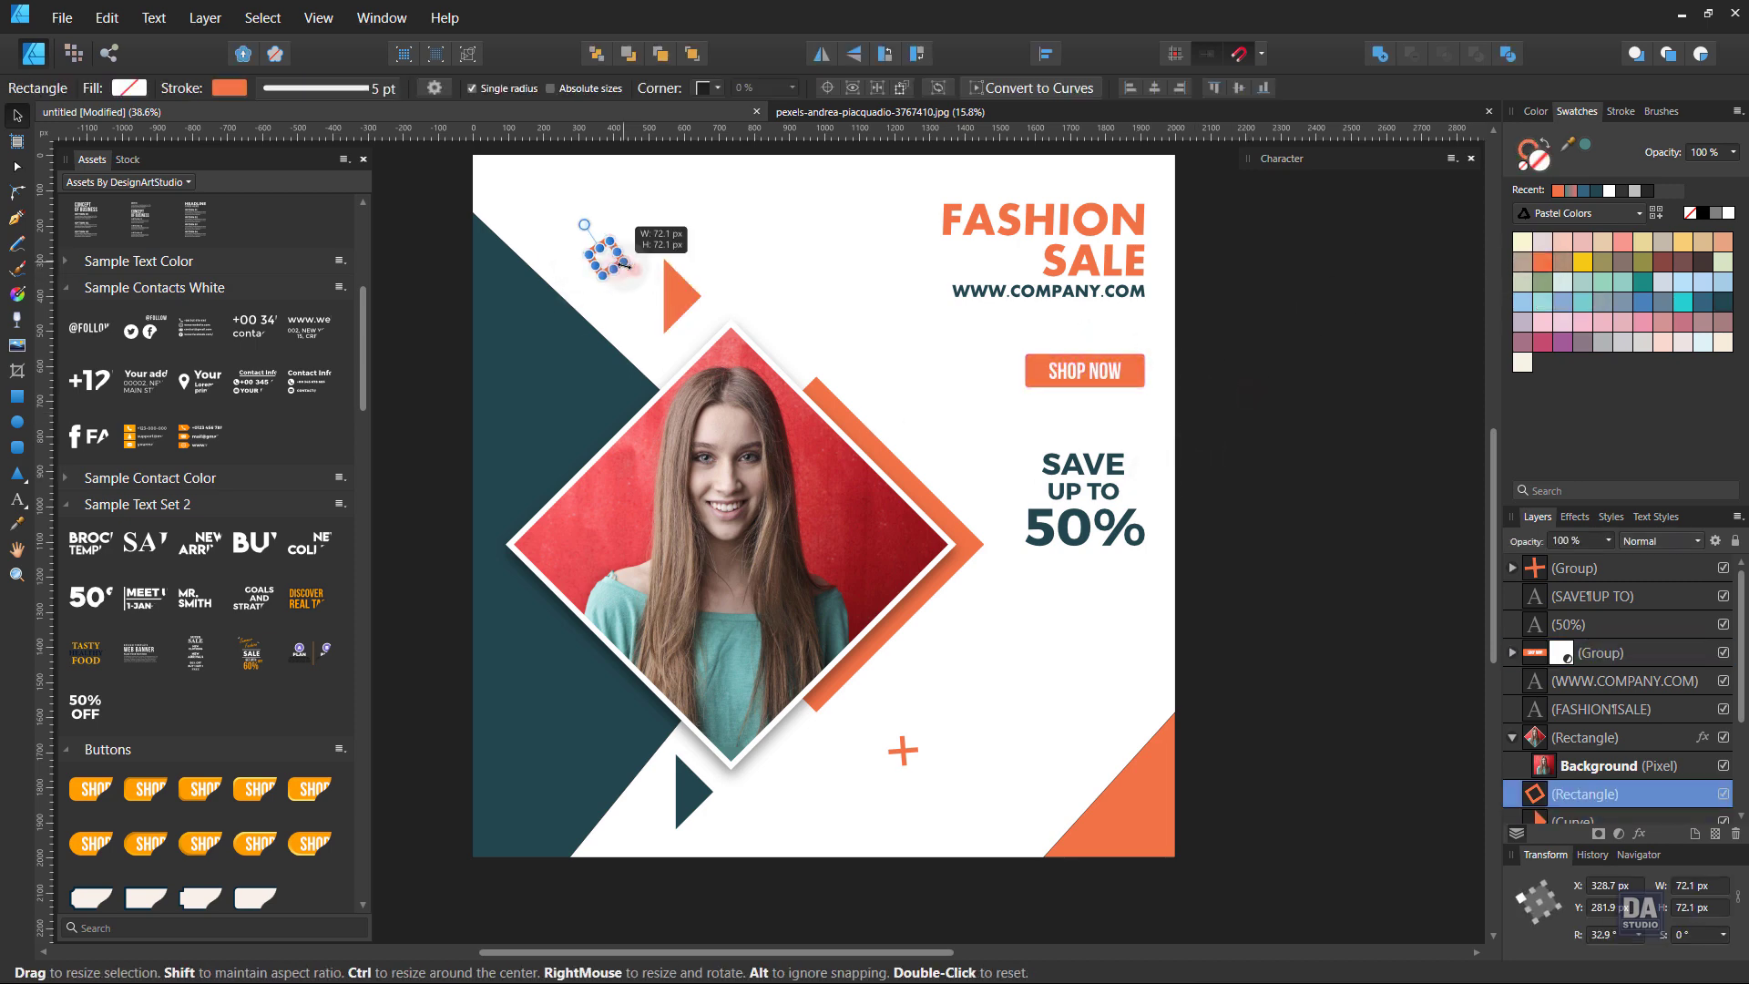
pyautogui.moveTo(584, 222); pyautogui.dragTo(879, 339)
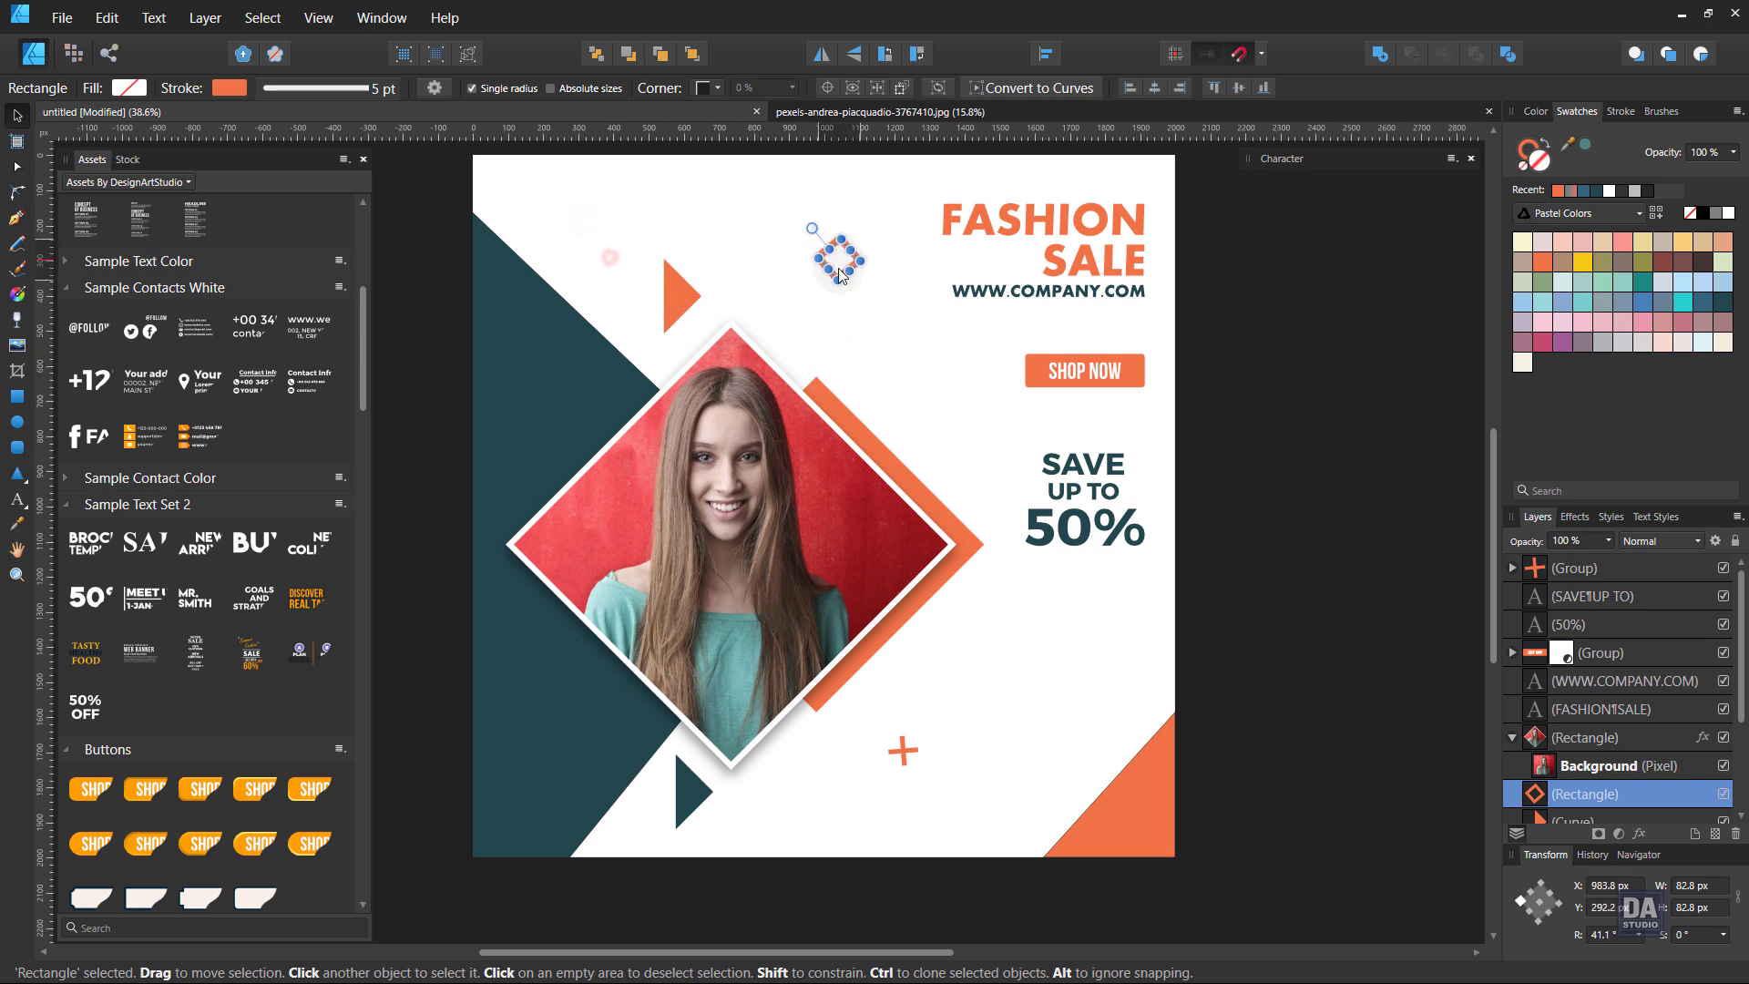
pyautogui.click(931, 377)
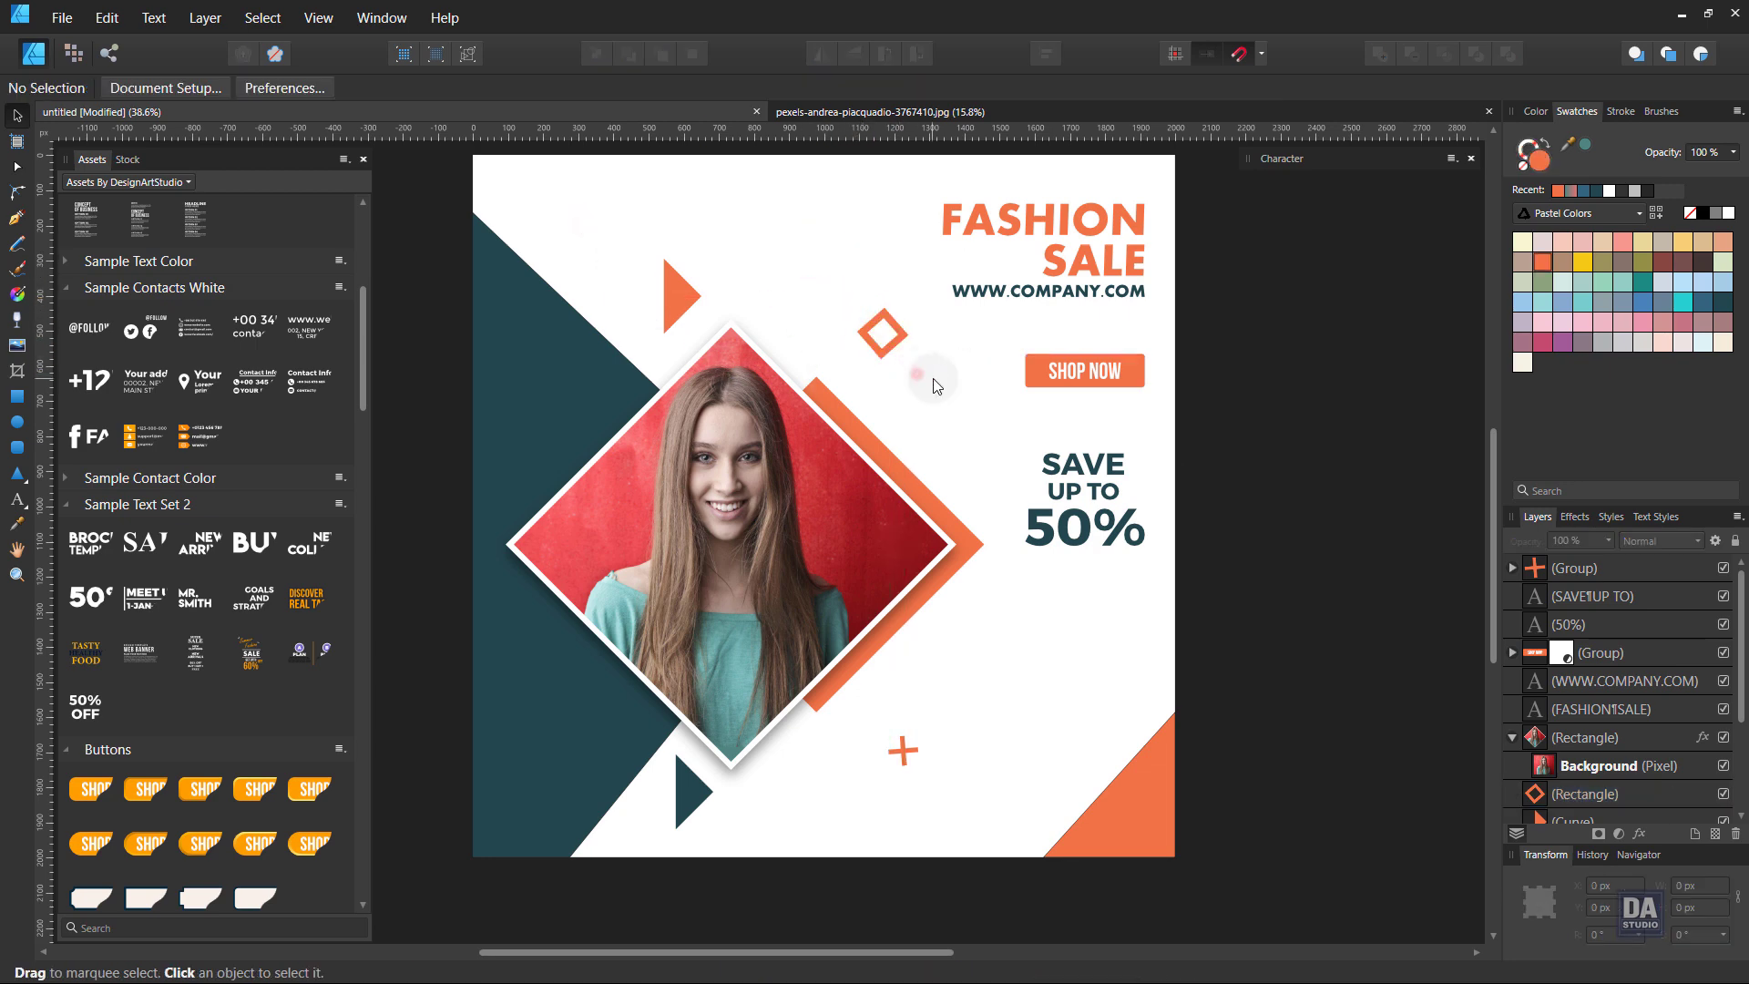
pyautogui.scroll(5, 209, 456)
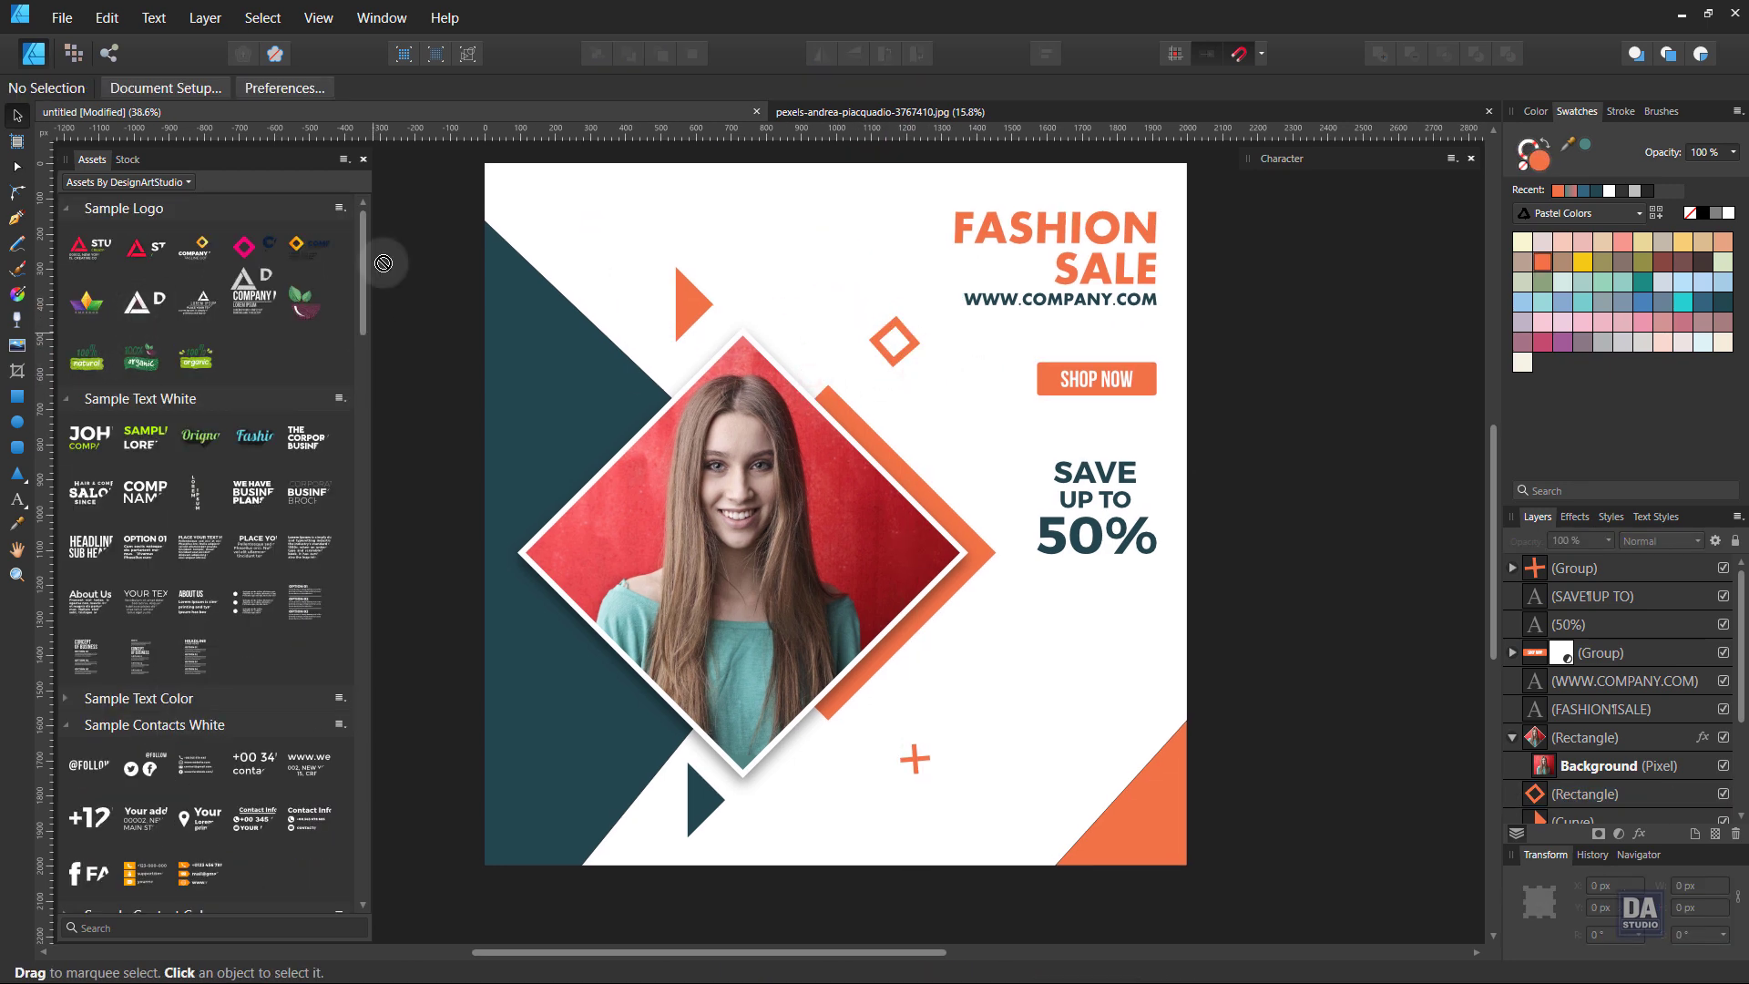
# Place the DESIGN ART STUDIO sample logo from Assets in the top-left corner and ungroup it
pyautogui.moveTo(90, 246)
pyautogui.mouseDown()
pyautogui.moveTo(734, 237)
pyautogui.moveTo(600, 198)
pyautogui.moveTo(633, 210)
pyautogui.mouseUp()
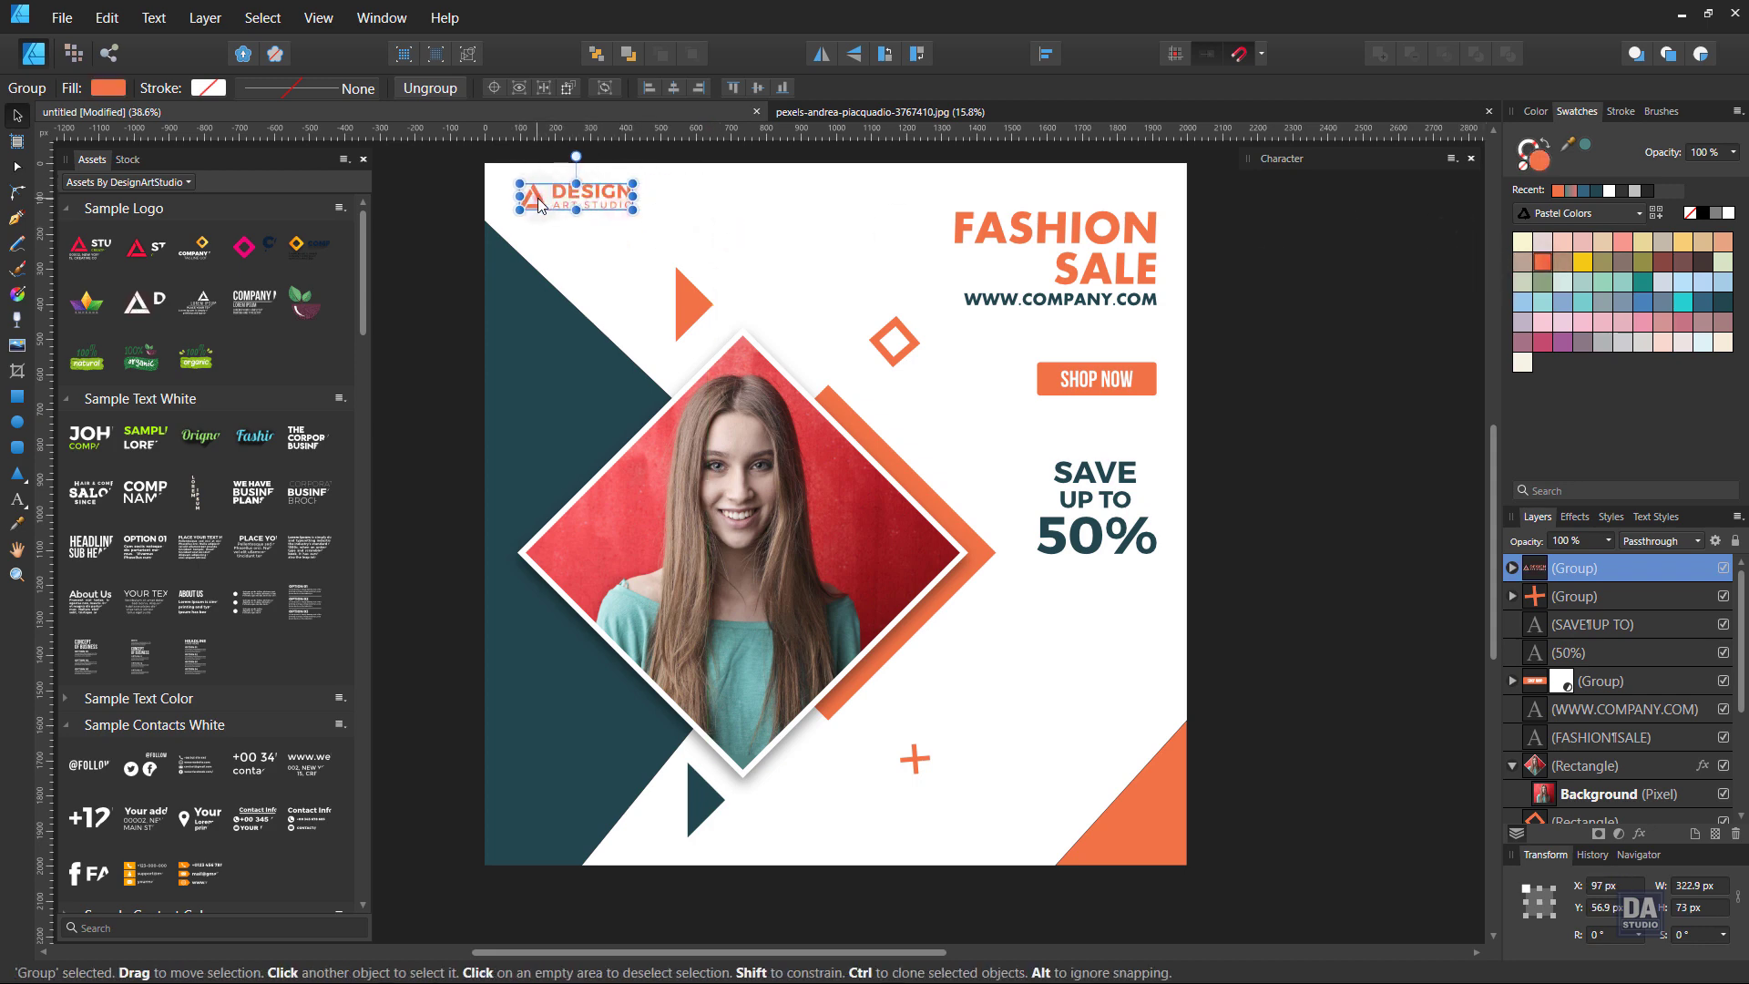
pyautogui.hotkey('ctrl', 'shift', 'g')
pyautogui.click(741, 211)
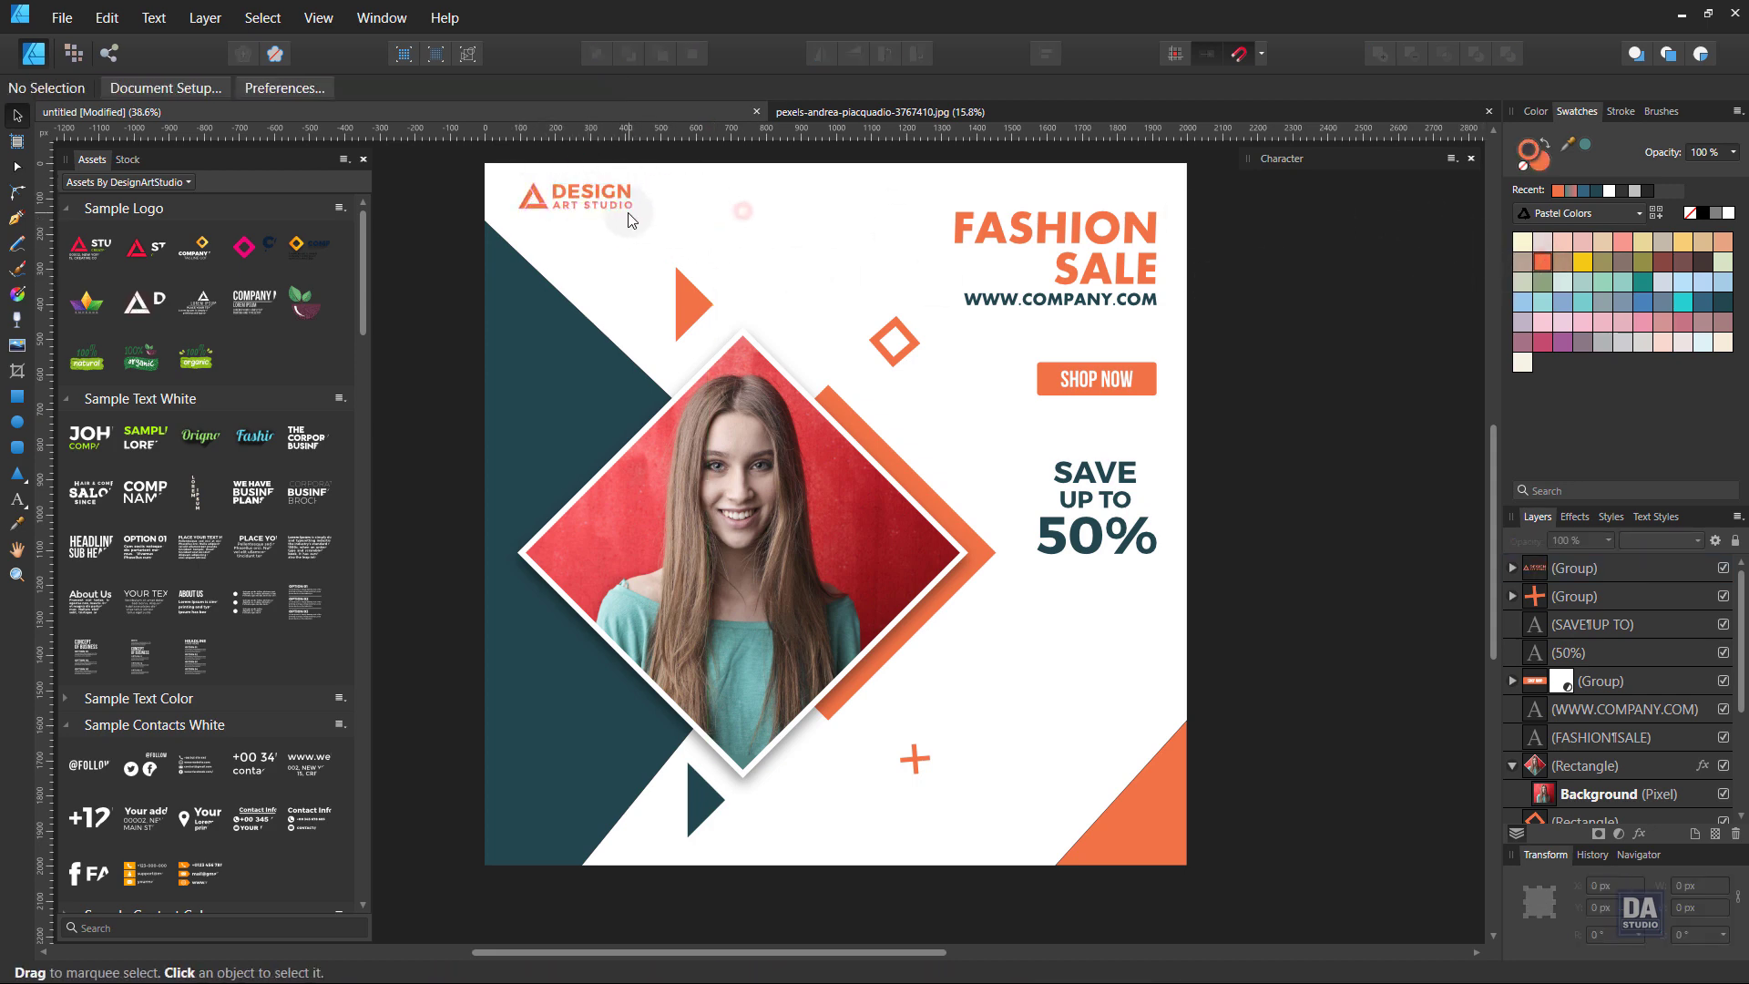
pyautogui.click(628, 220)
pyautogui.click(756, 242)
# Give the large left teal triangle's fill about 63% noise in the Color panel
pyautogui.moveTo(829, 359); pyautogui.dragTo(808, 358)
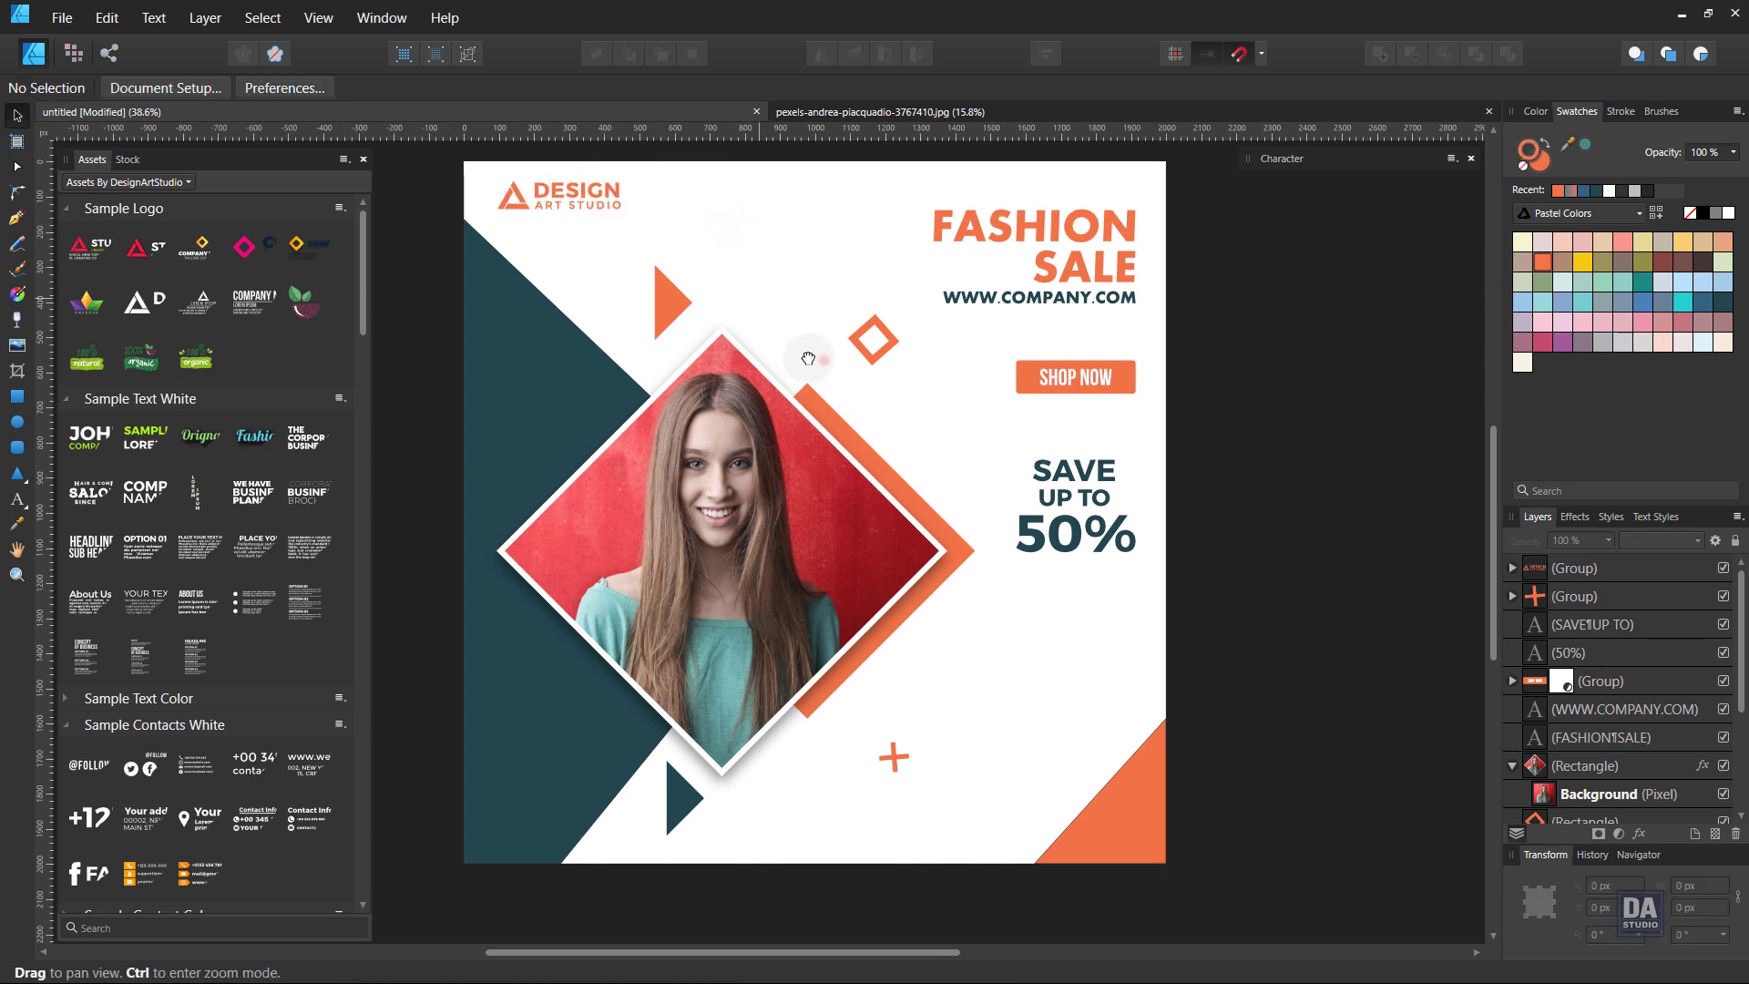
pyautogui.click(501, 382)
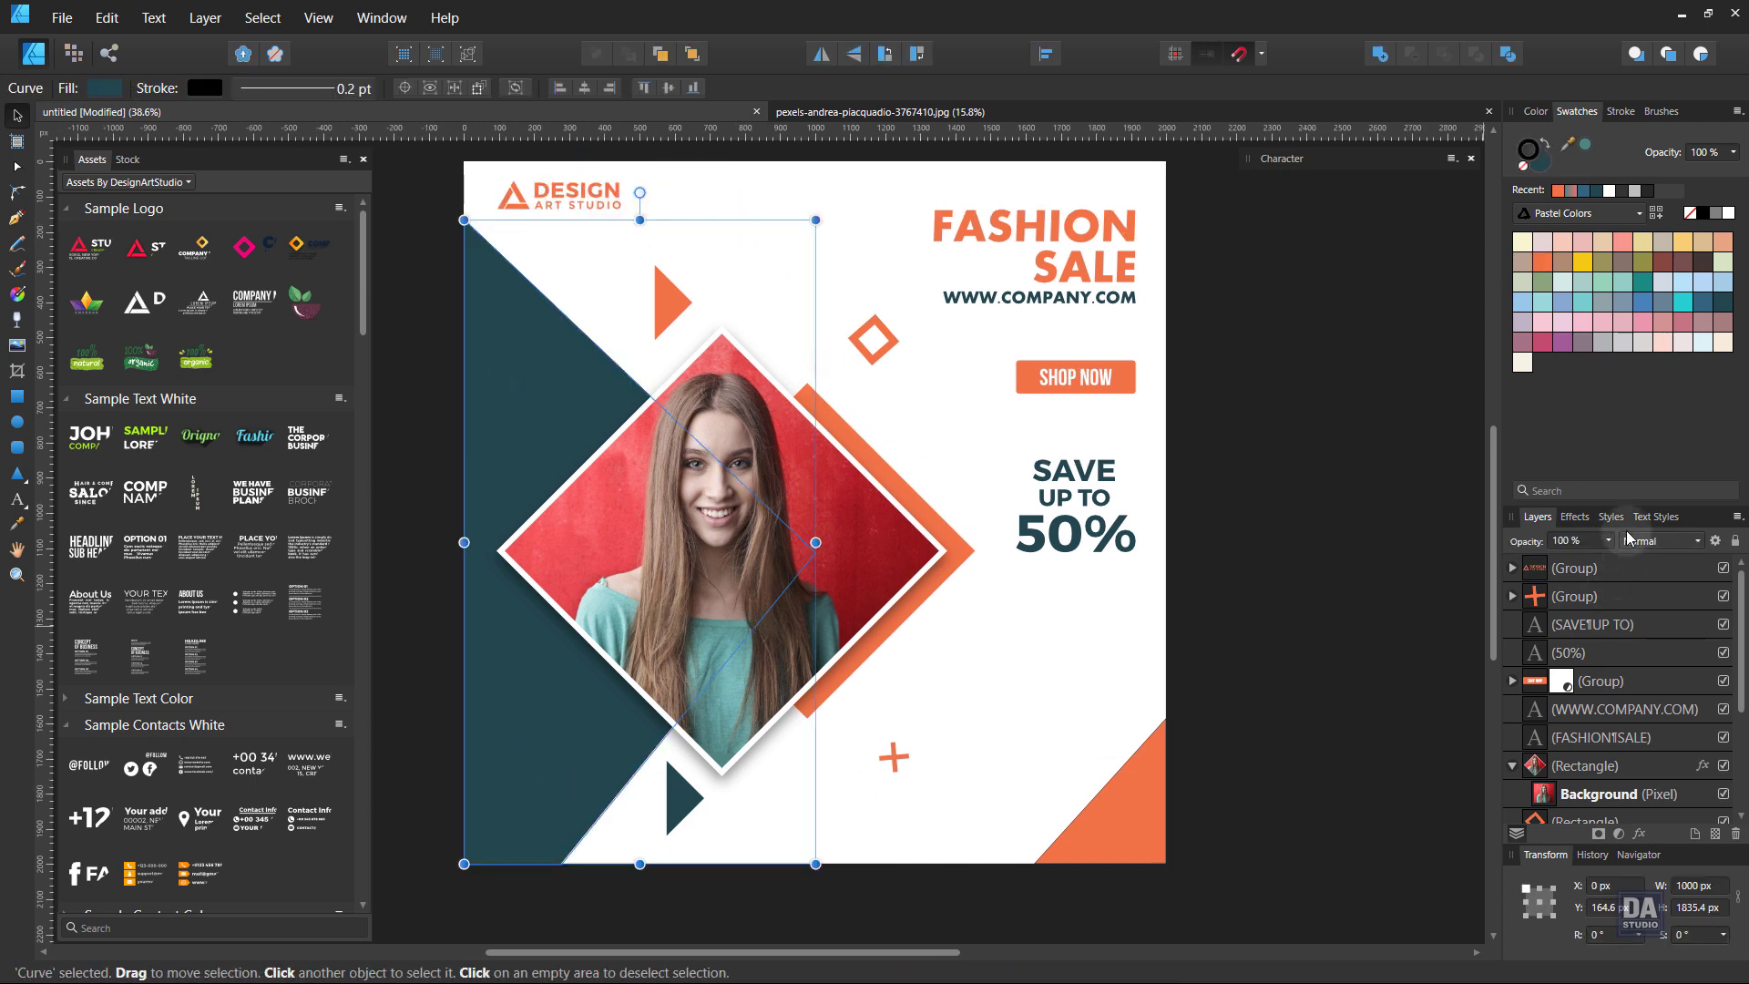
pyautogui.click(1536, 111)
pyautogui.moveTo(1526, 320); pyautogui.dragTo(1581, 320)
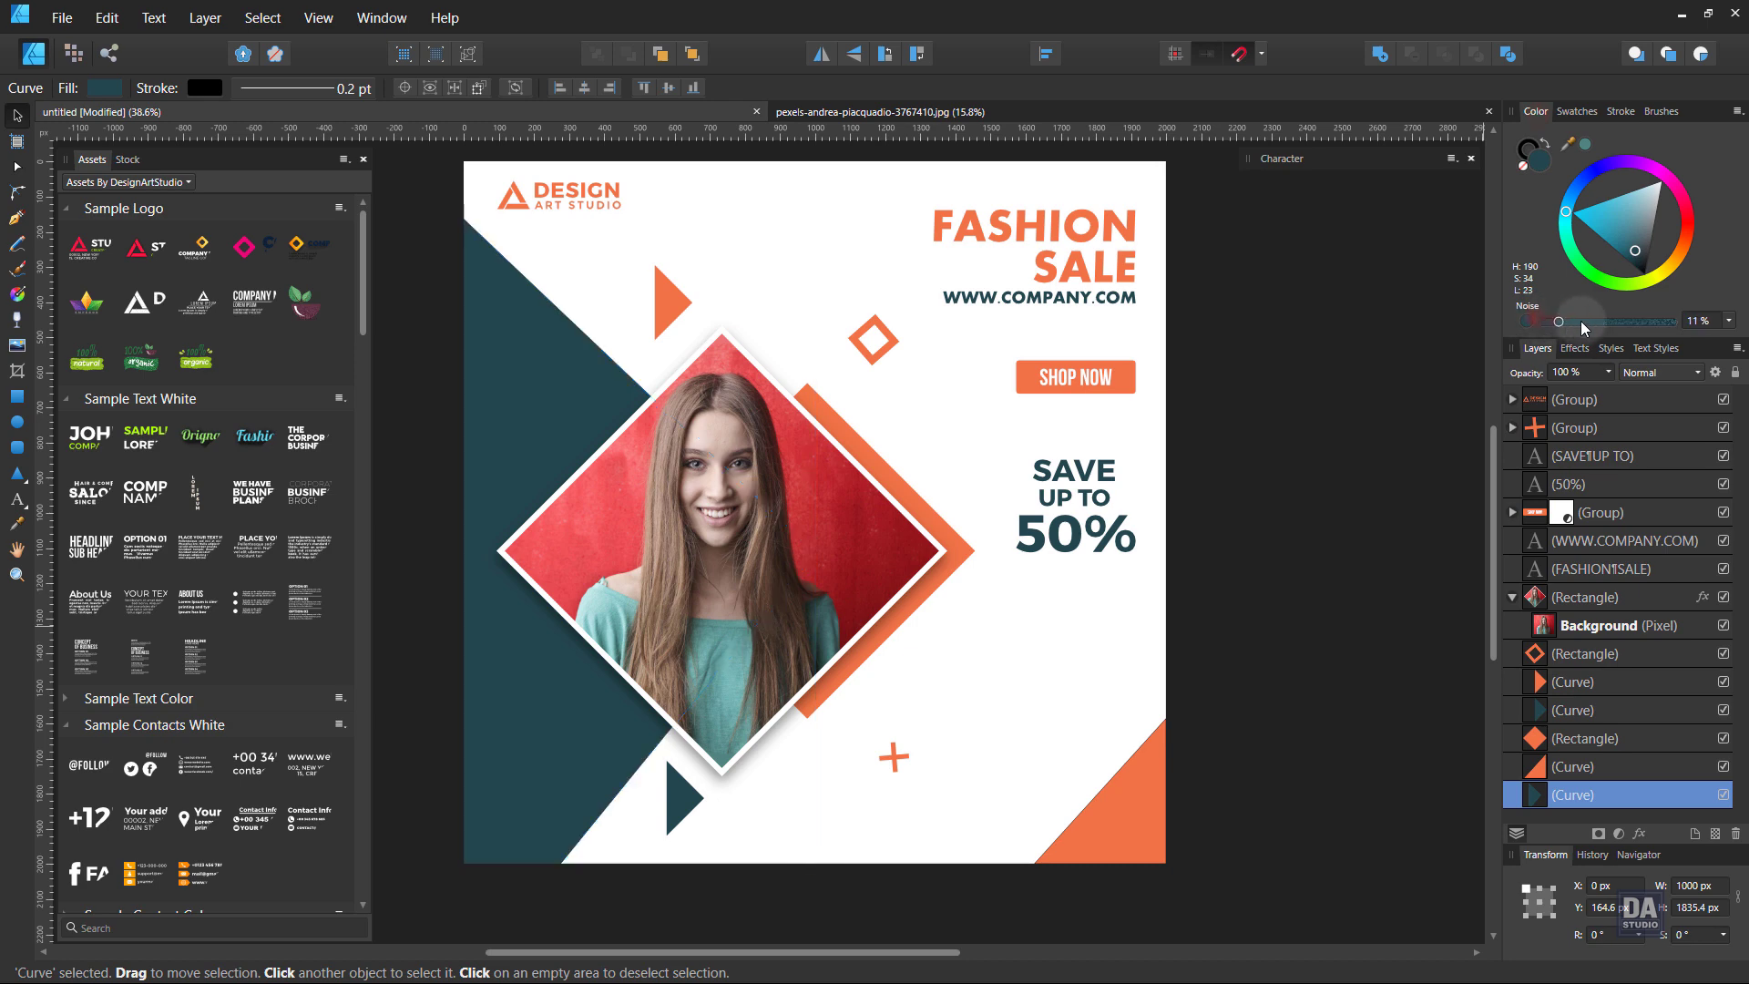
pyautogui.click(1222, 387)
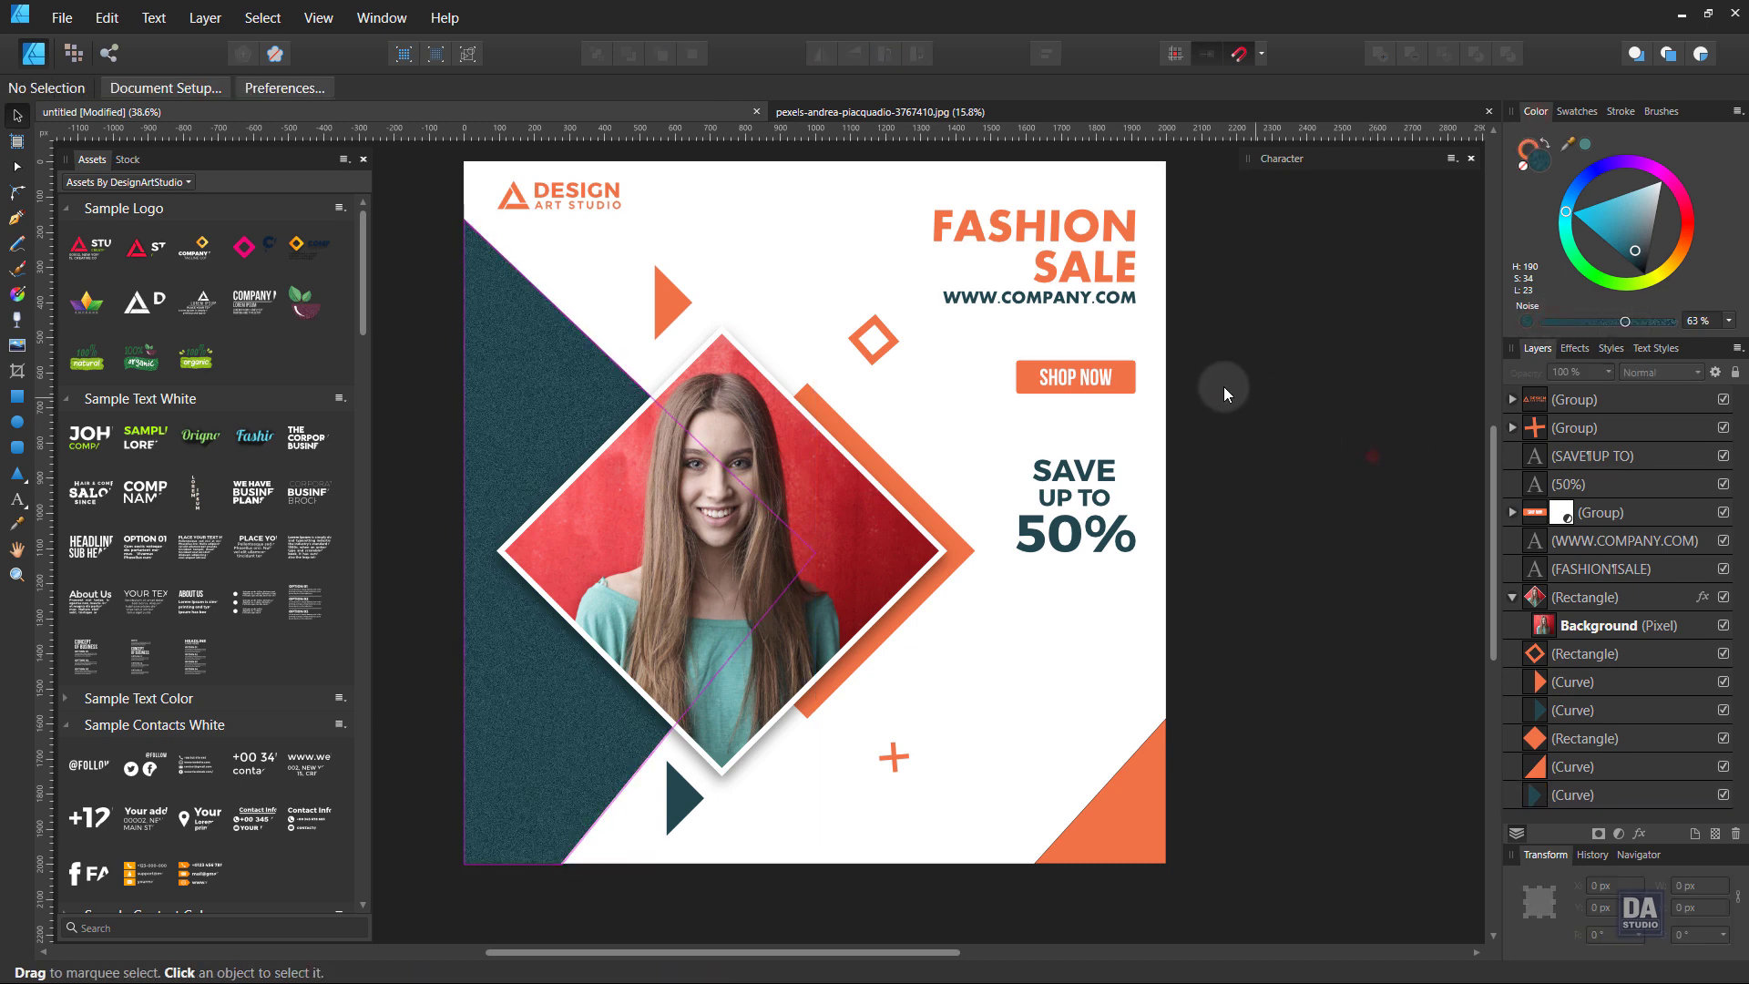
pyautogui.click(1101, 308)
pyautogui.click(1255, 372)
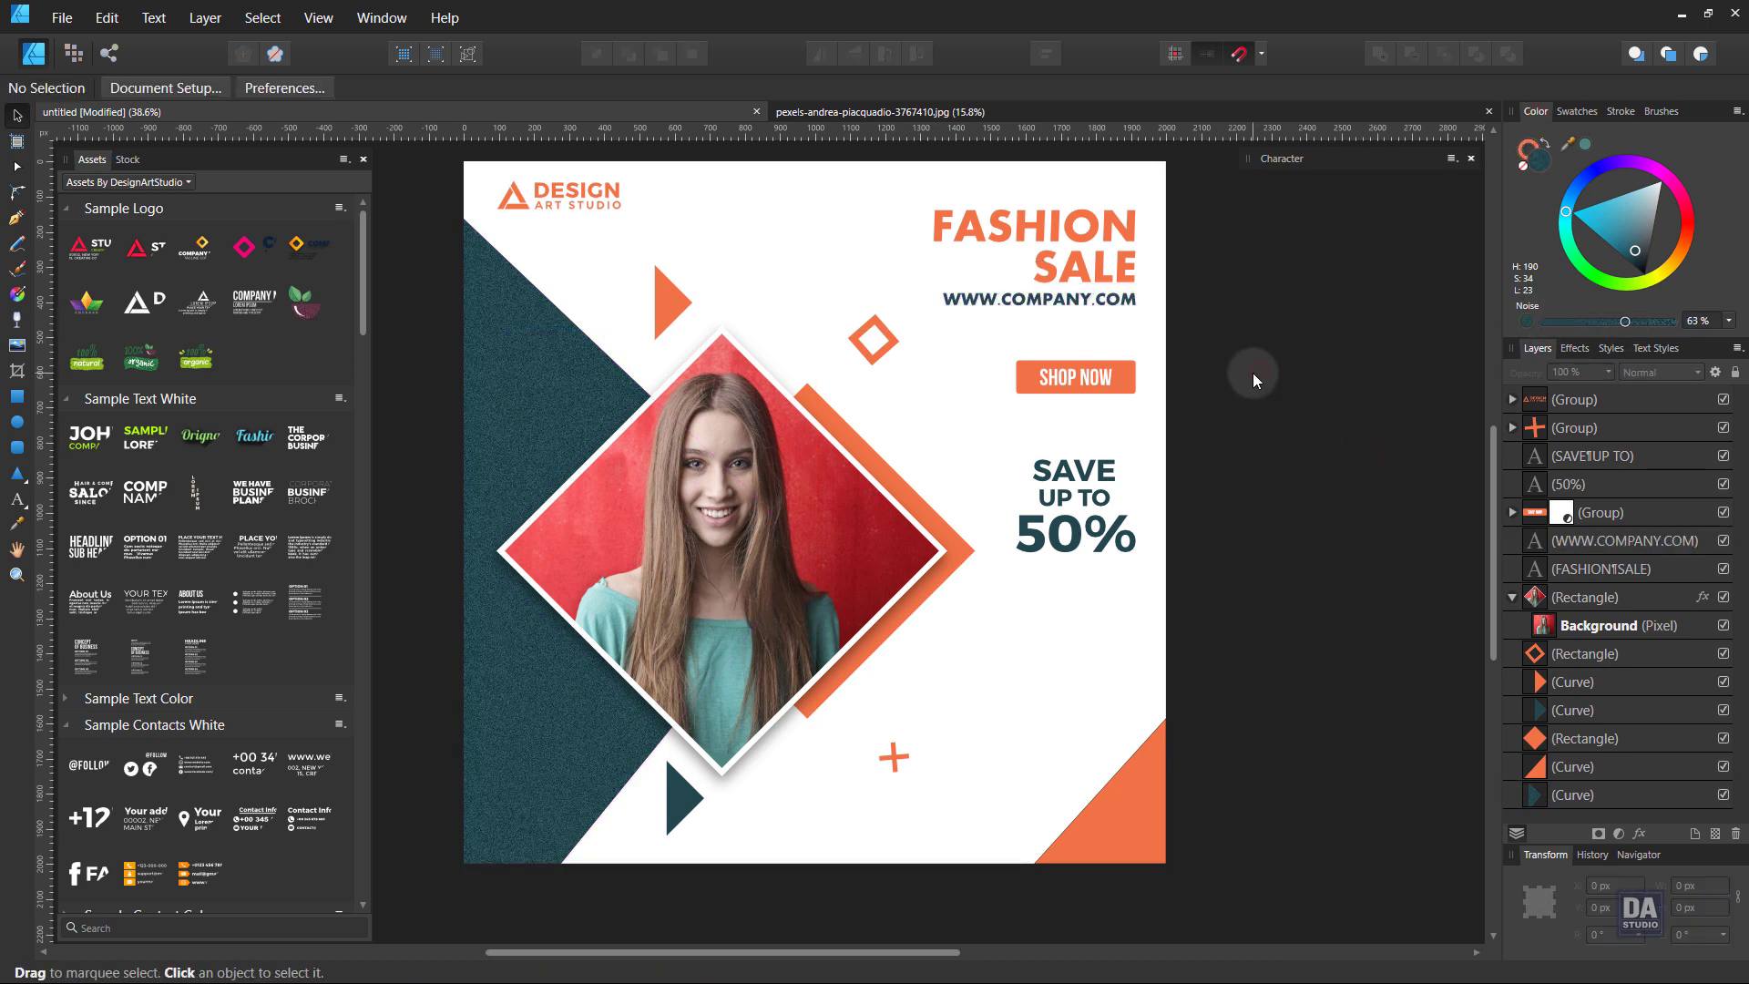
# Rotate the outline diamond to 0° into a square and shrink it to about 41 px
pyautogui.click(882, 351)
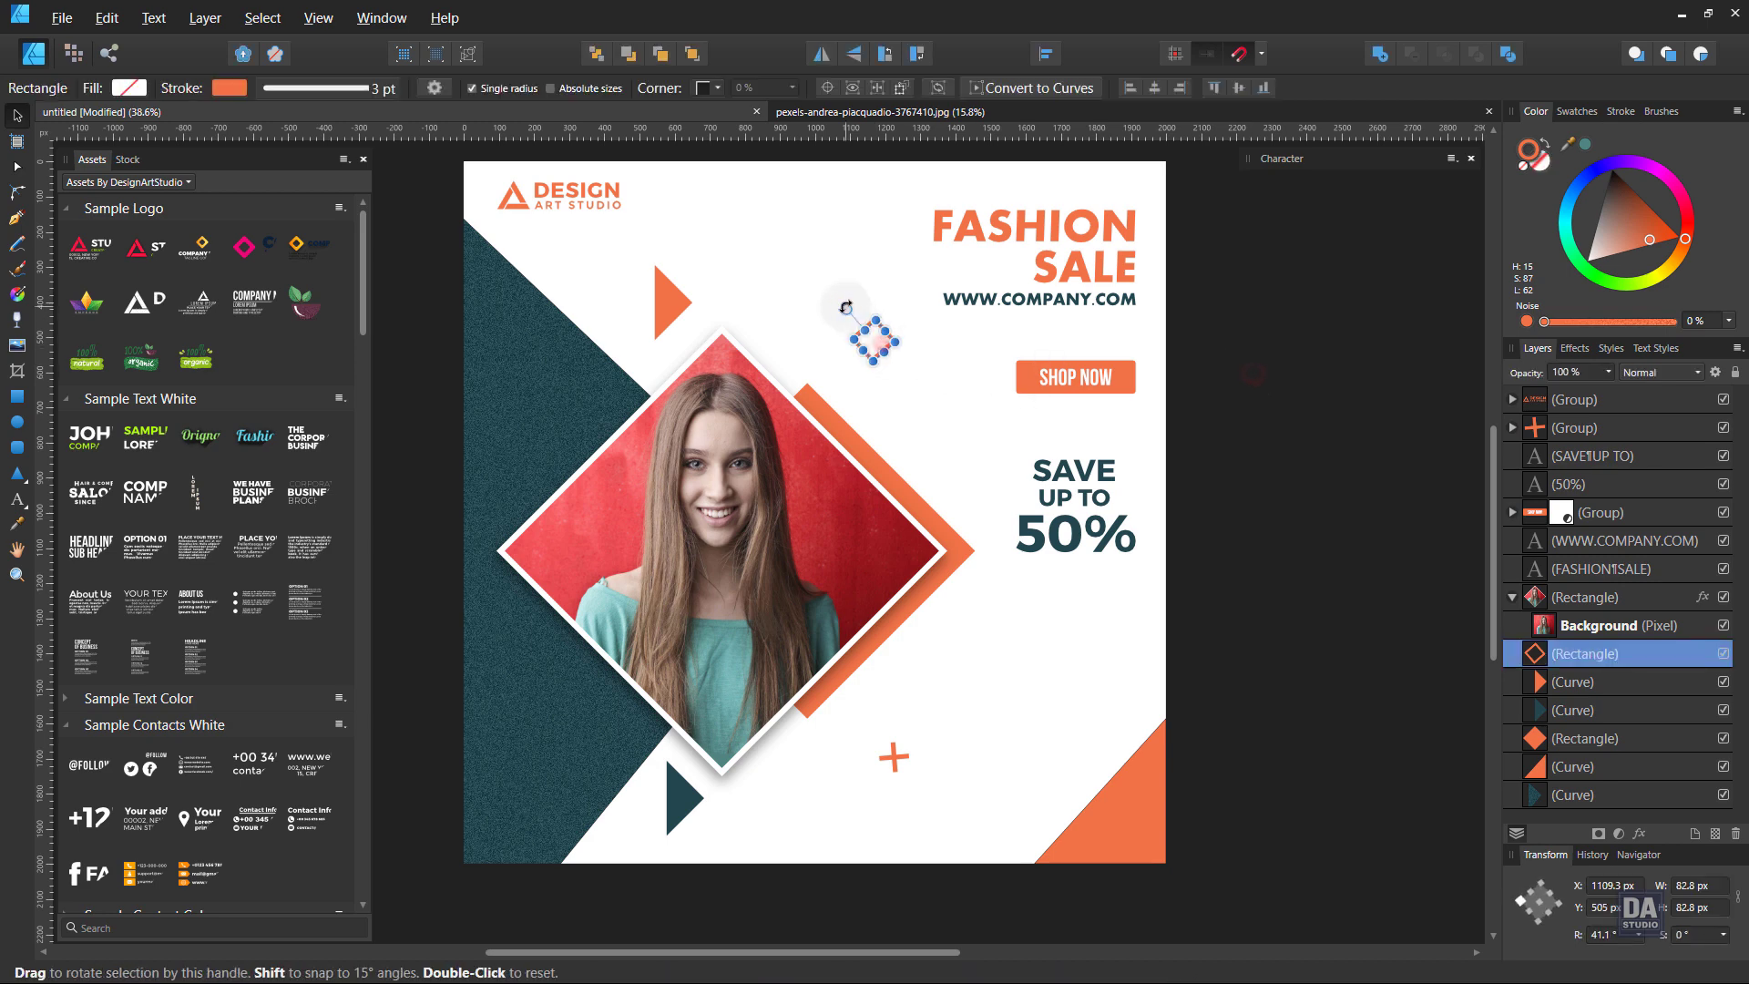
pyautogui.moveTo(895, 355); pyautogui.dragTo(879, 344)
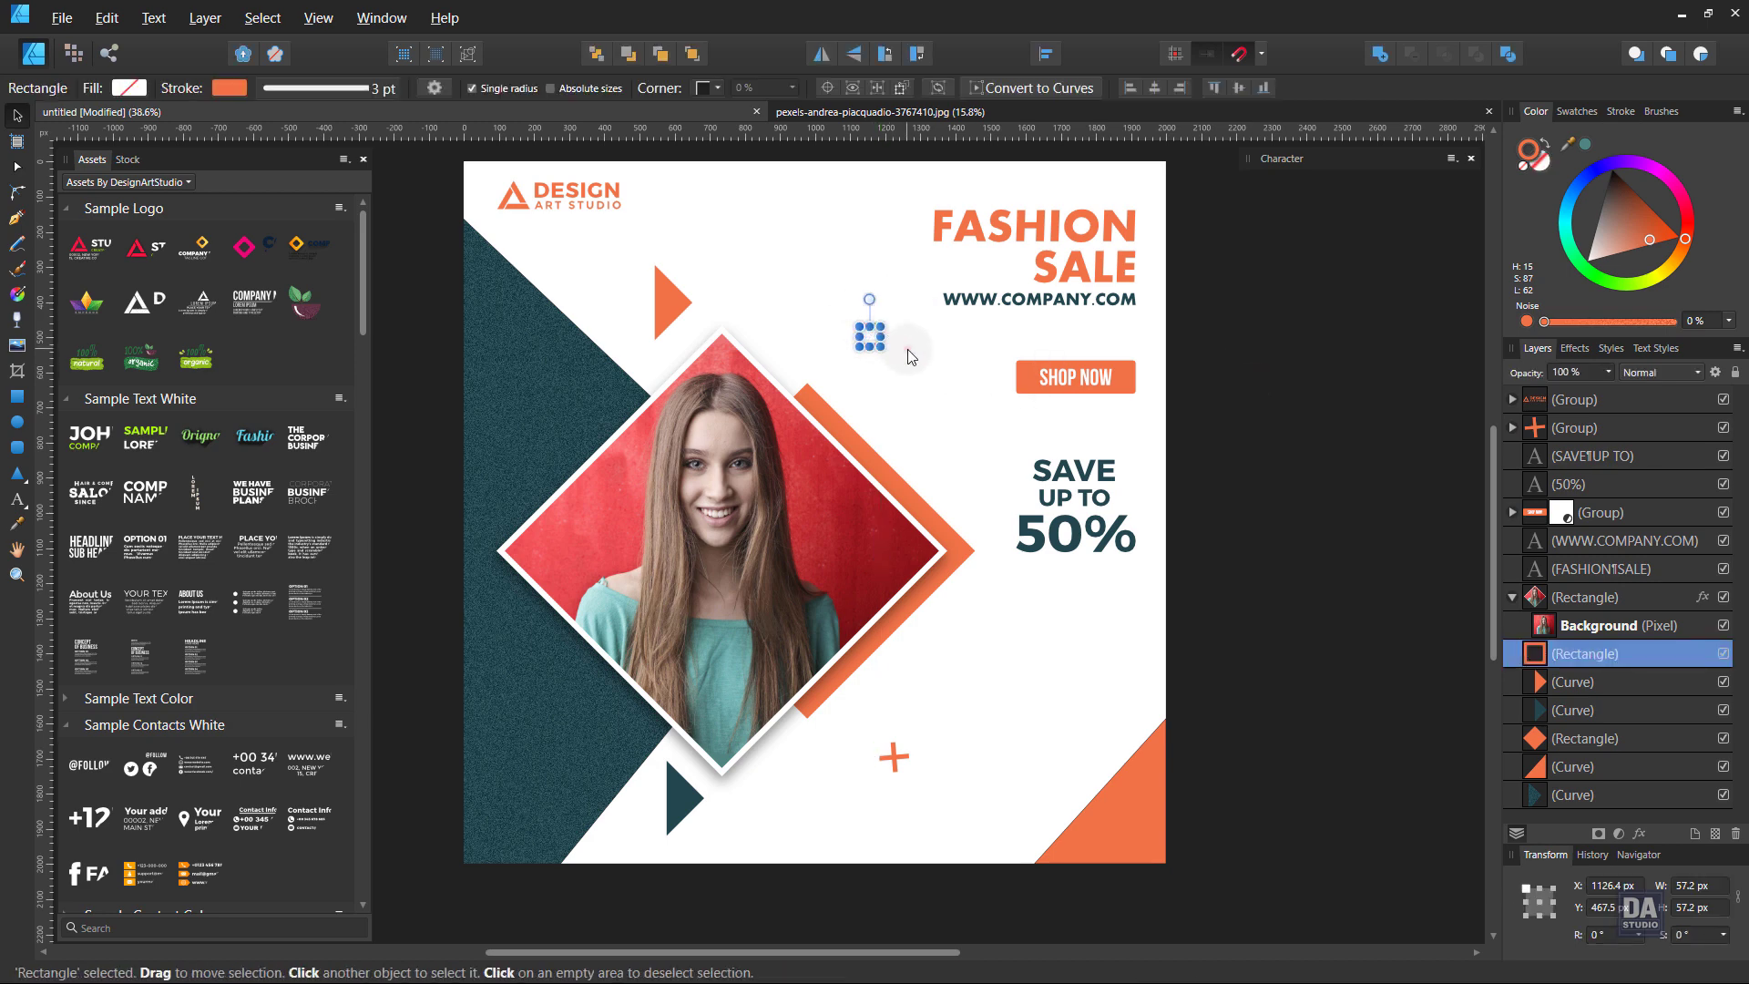
pyautogui.click(908, 349)
# Alt-drag a rotated copy of the plus sign beside SHOP NOW and colour it teal
pyautogui.moveTo(892, 761)
pyautogui.mouseDown()
pyautogui.moveTo(953, 389)
pyautogui.moveTo(981, 368)
pyautogui.mouseUp()
pyautogui.click(1585, 144)
pyautogui.click(1386, 359)
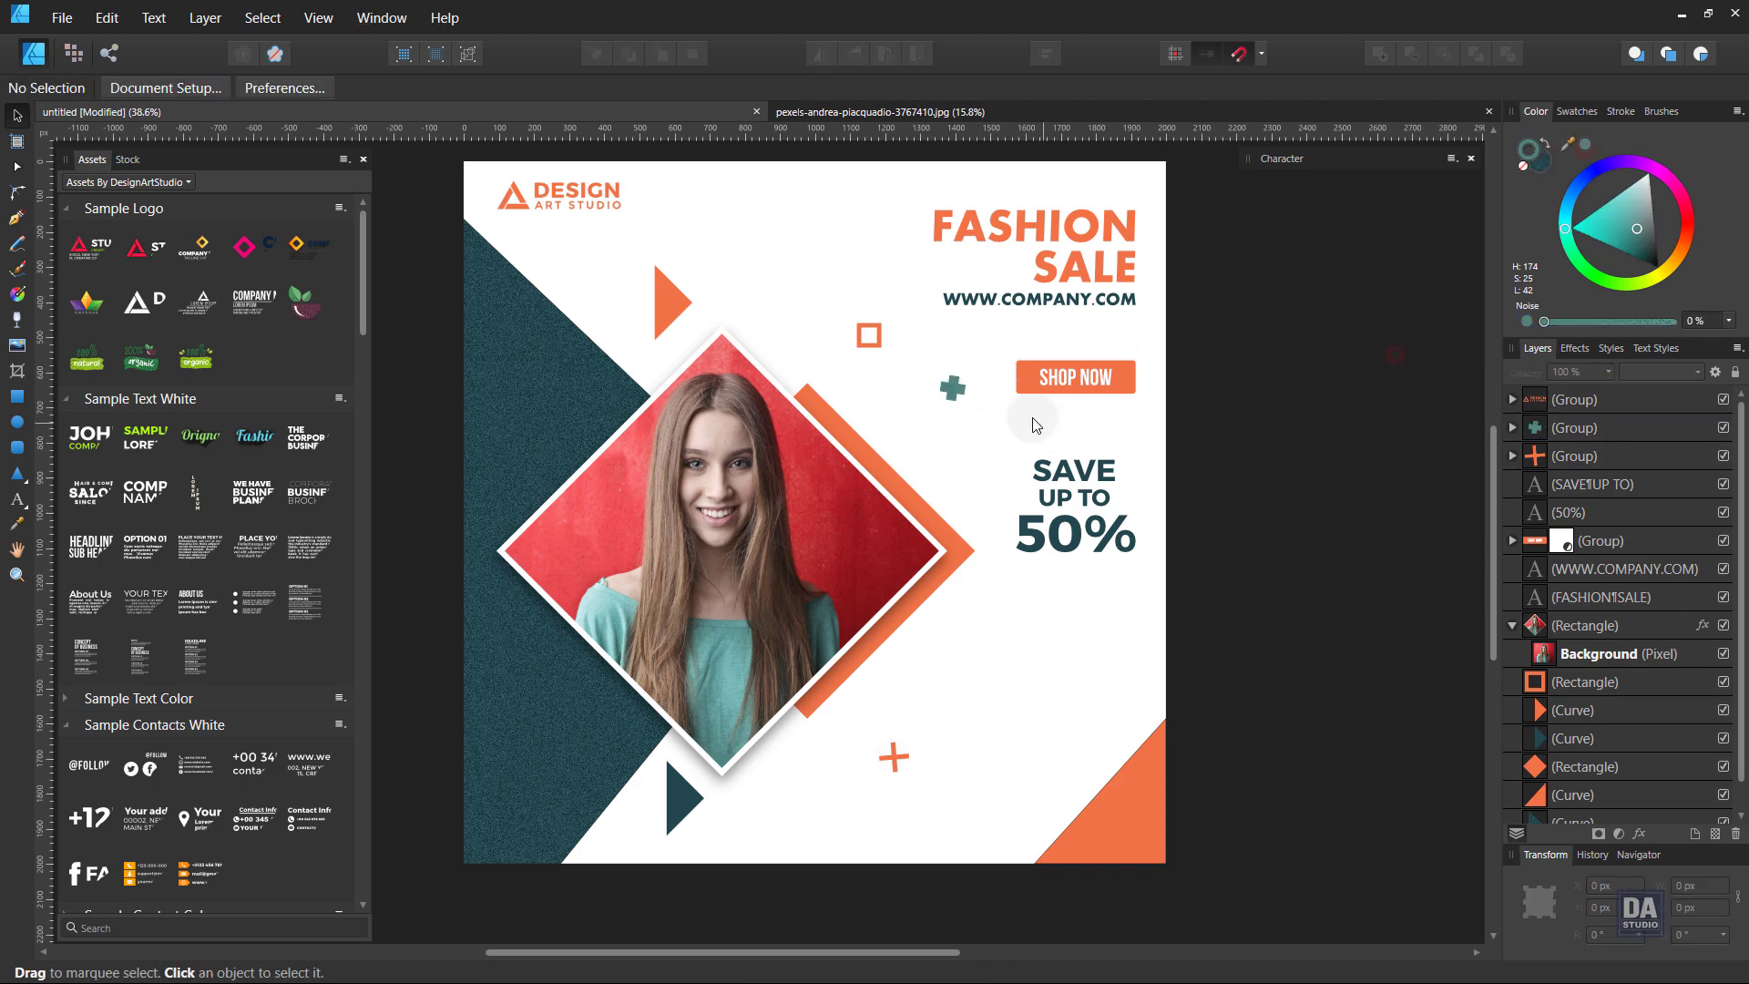
pyautogui.hotkey('ctrl', 'z')
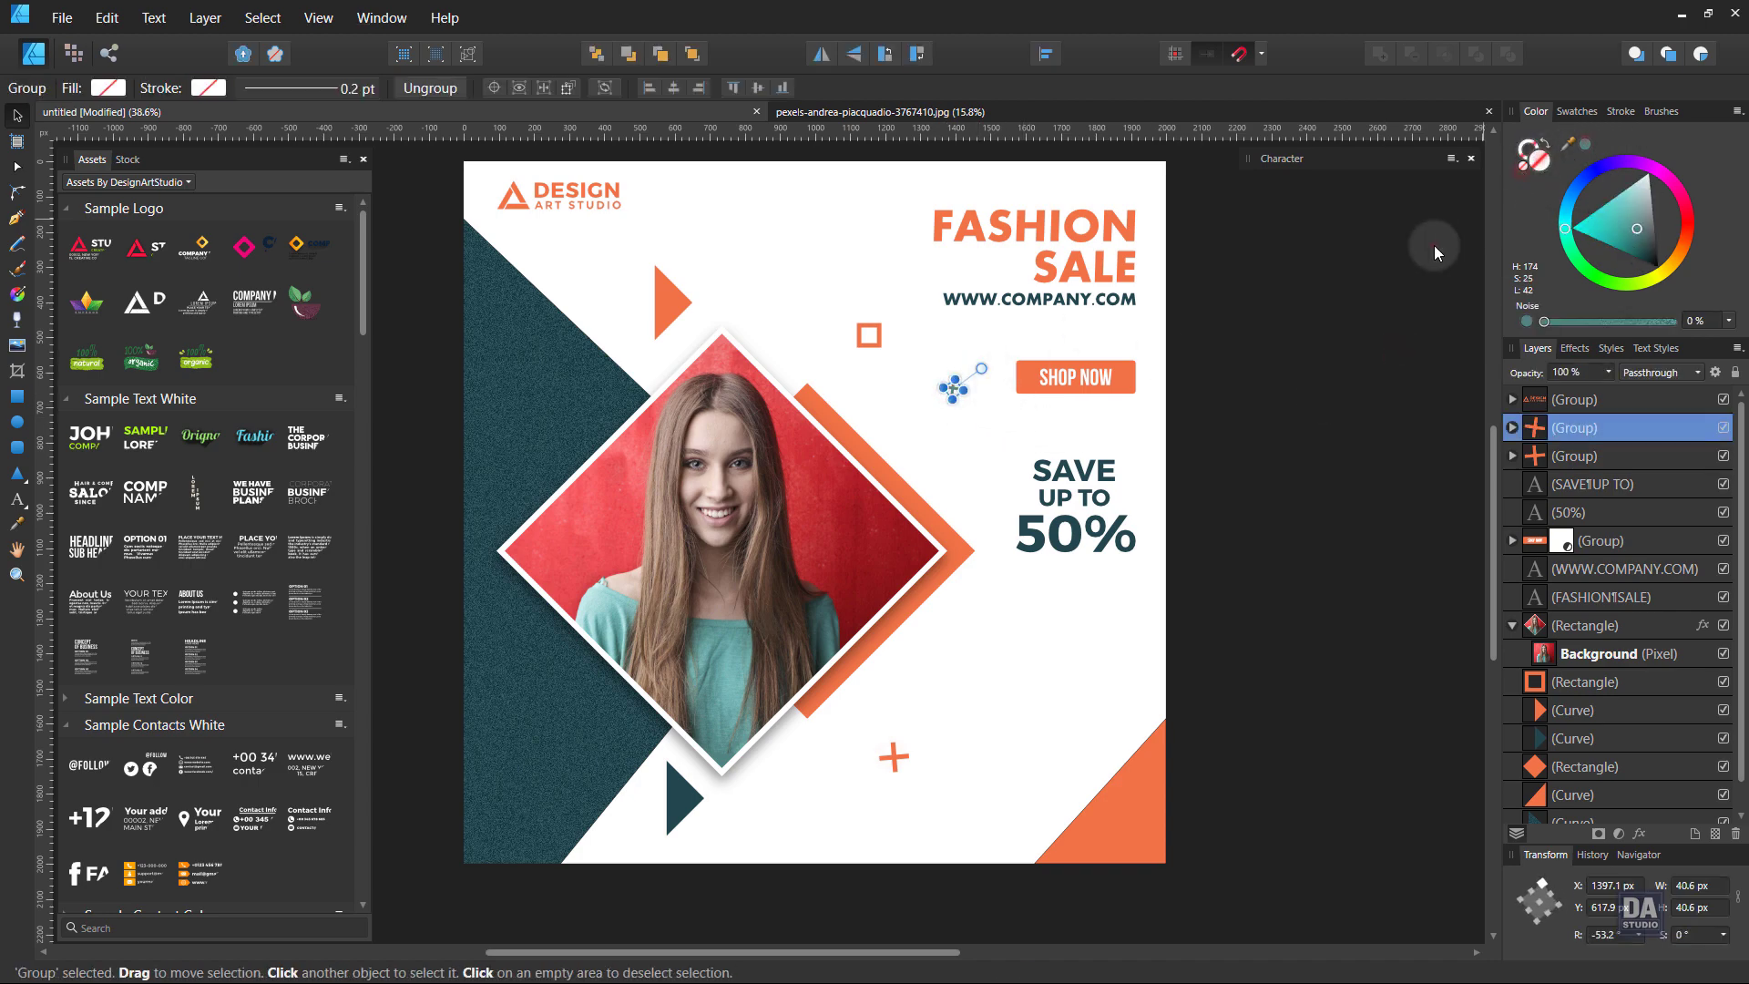
pyautogui.click(1262, 312)
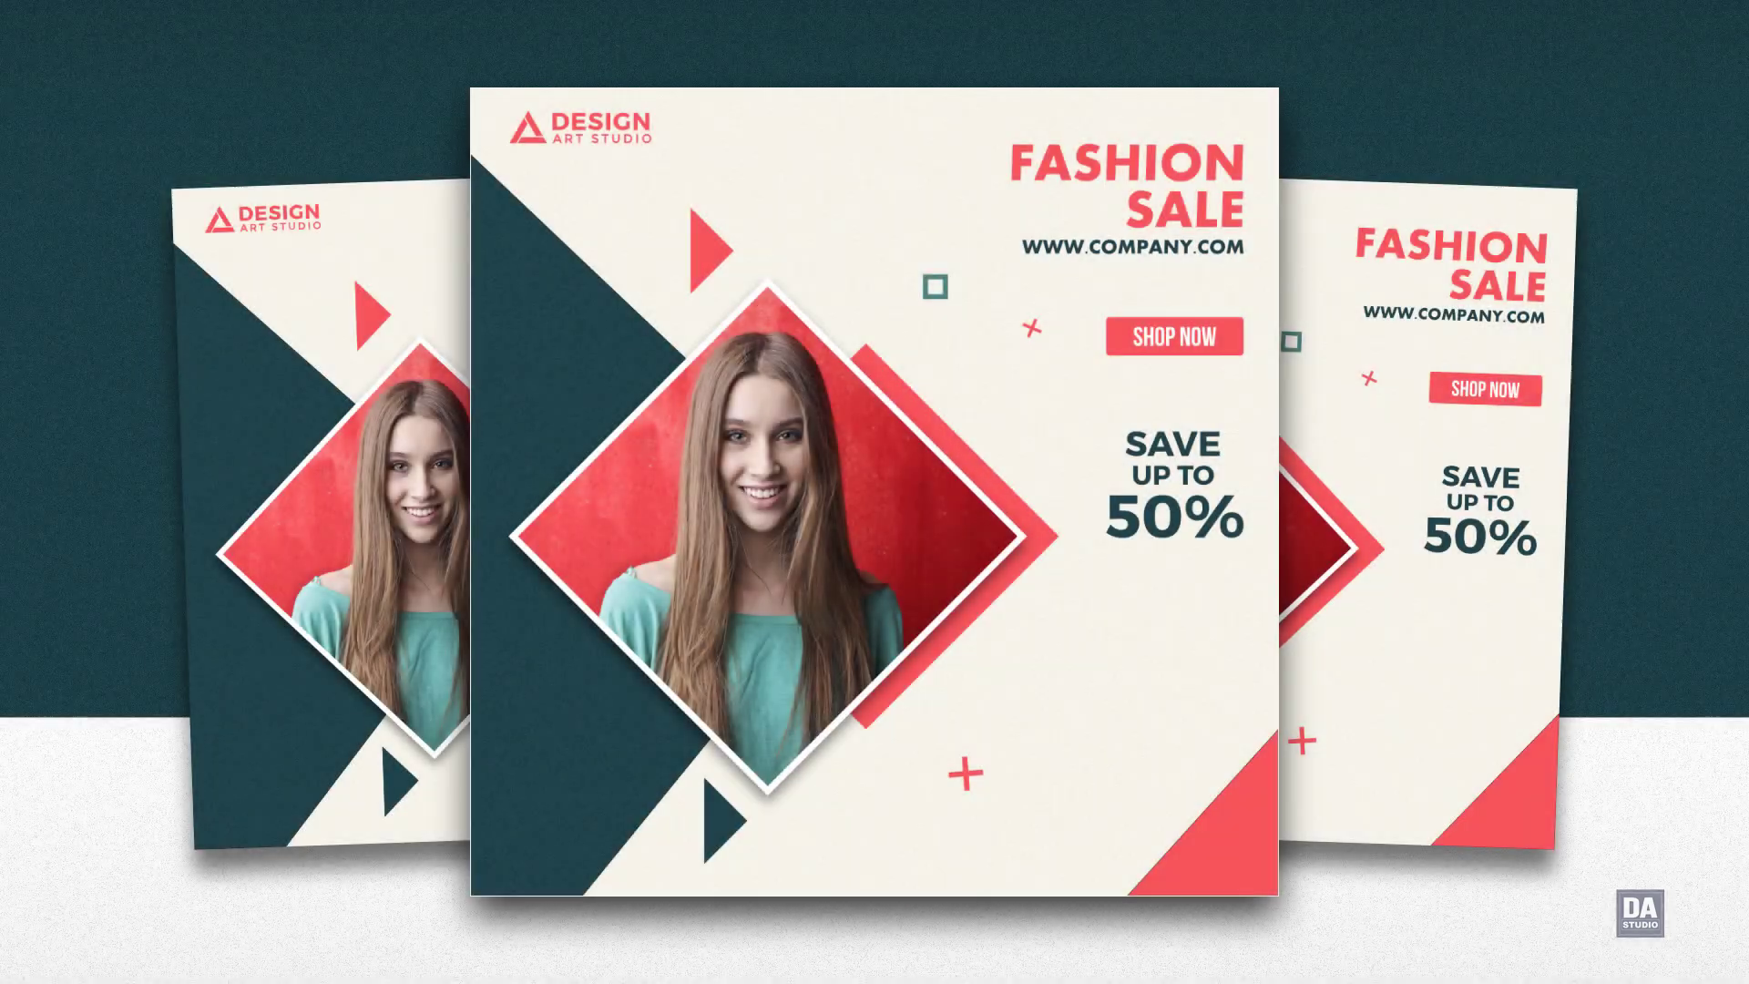